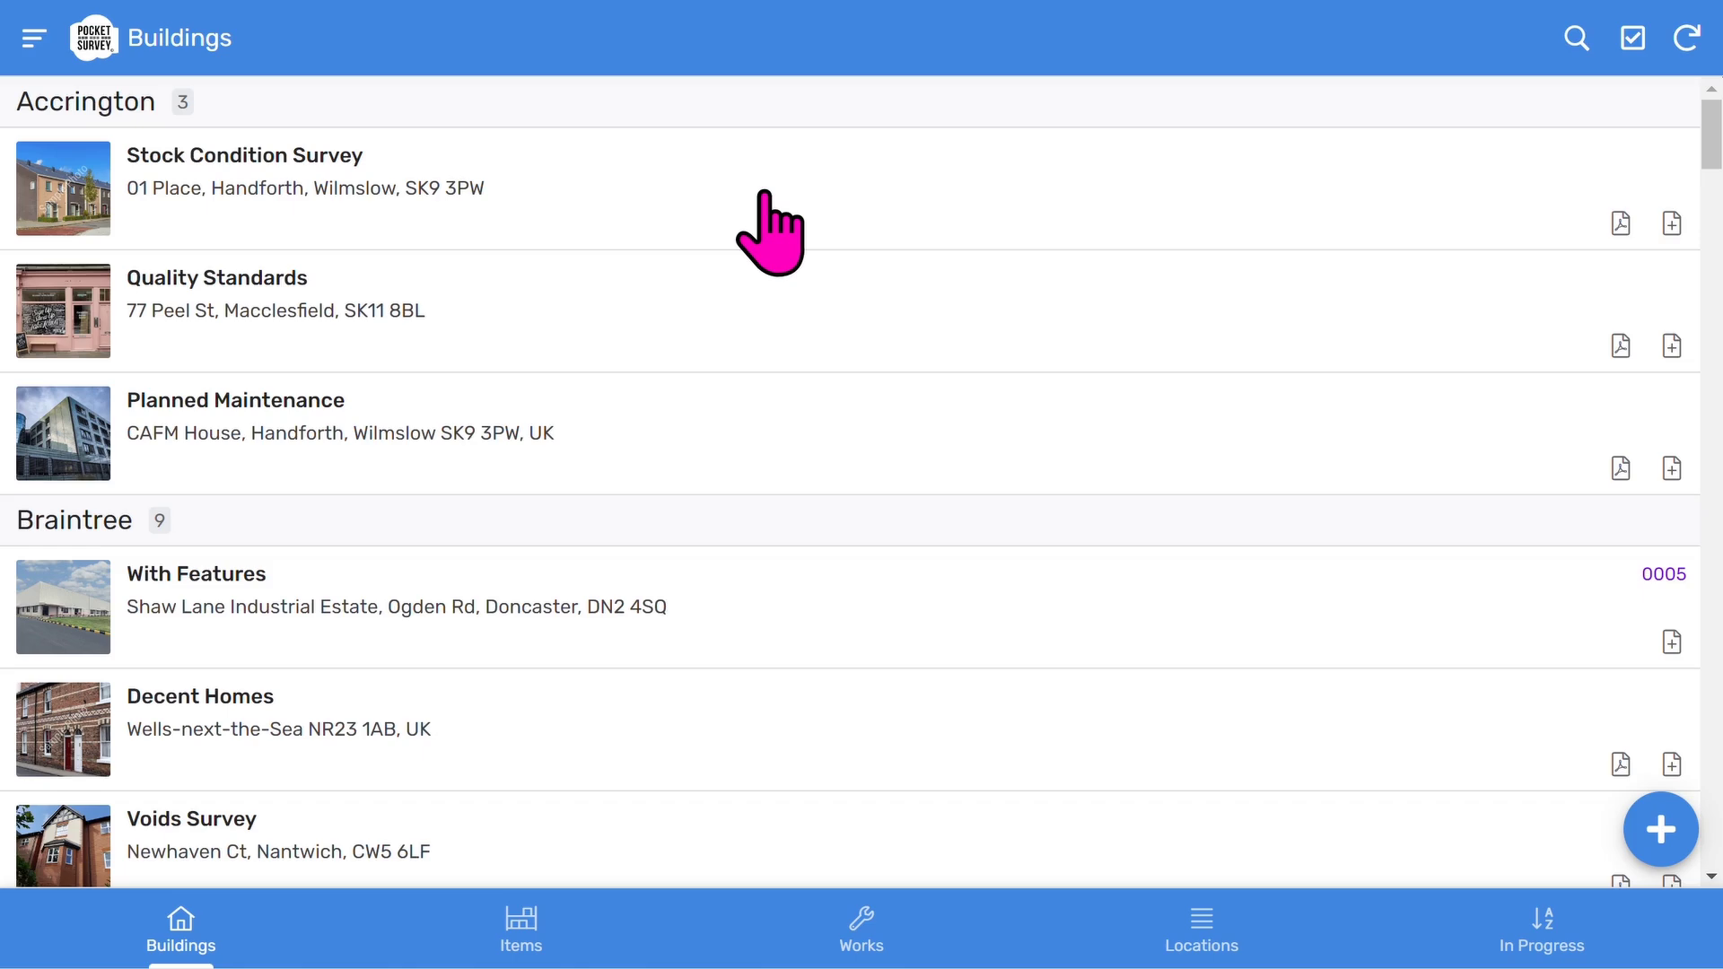
Open building BU001 (House, Accrington) and scroll through its Building Info to the 12 building items.
left_click(761, 196)
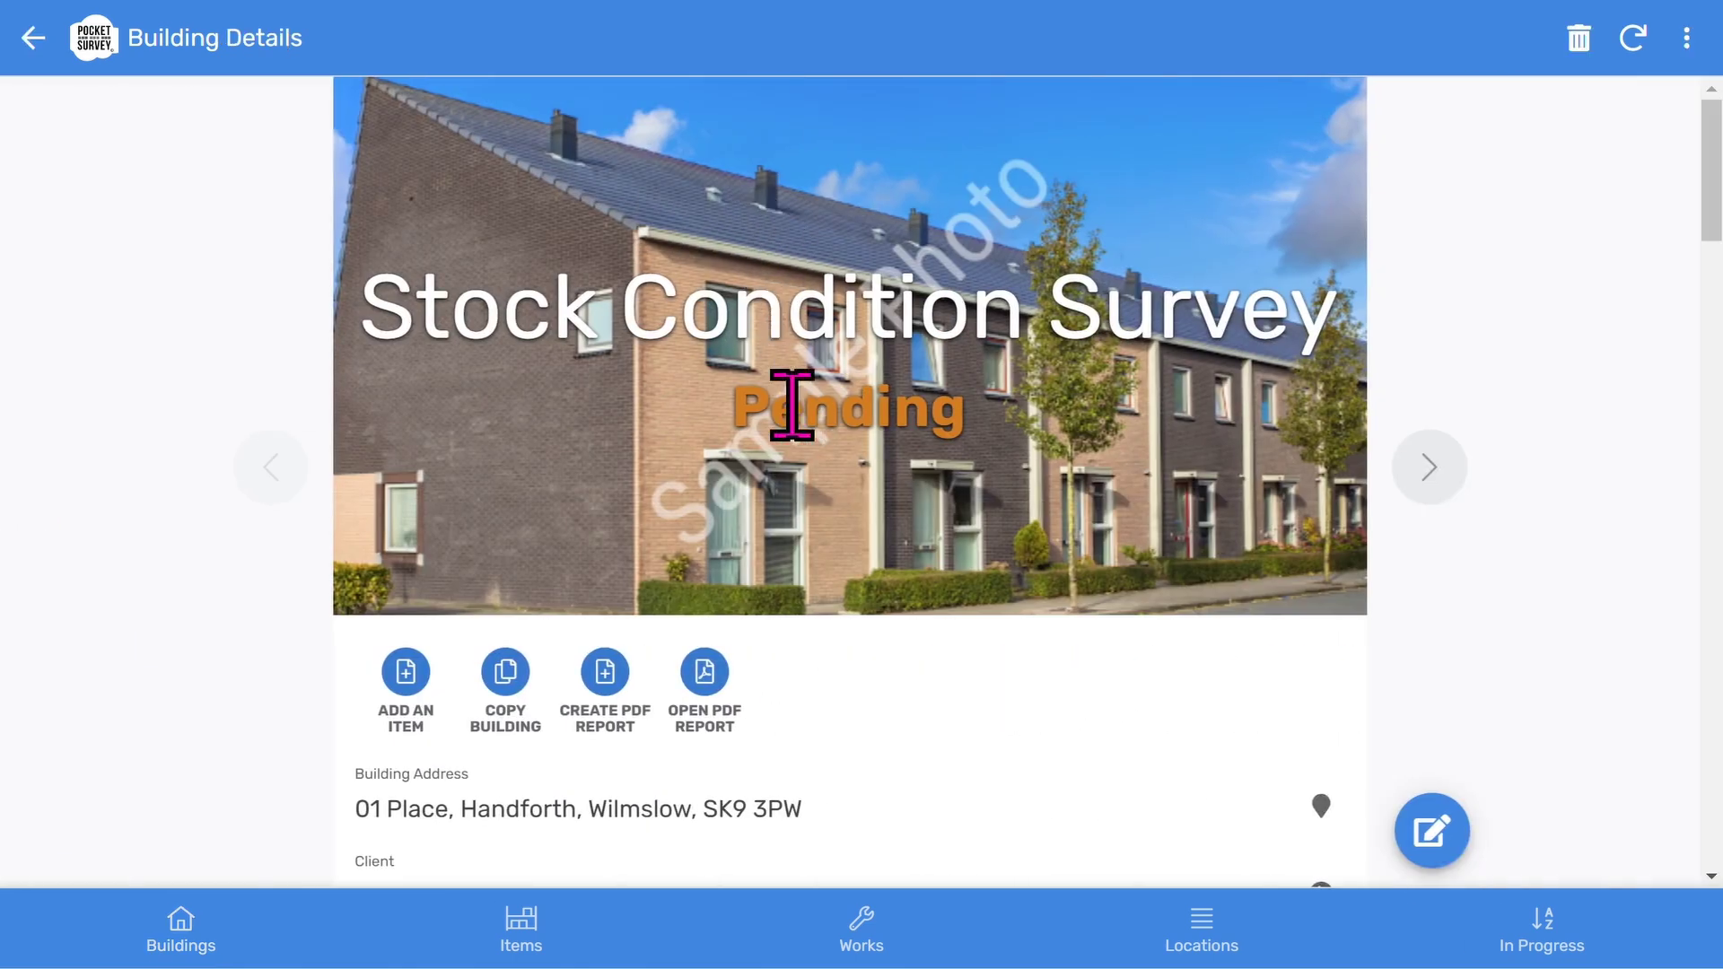
scroll(780, 530, "down", 3)
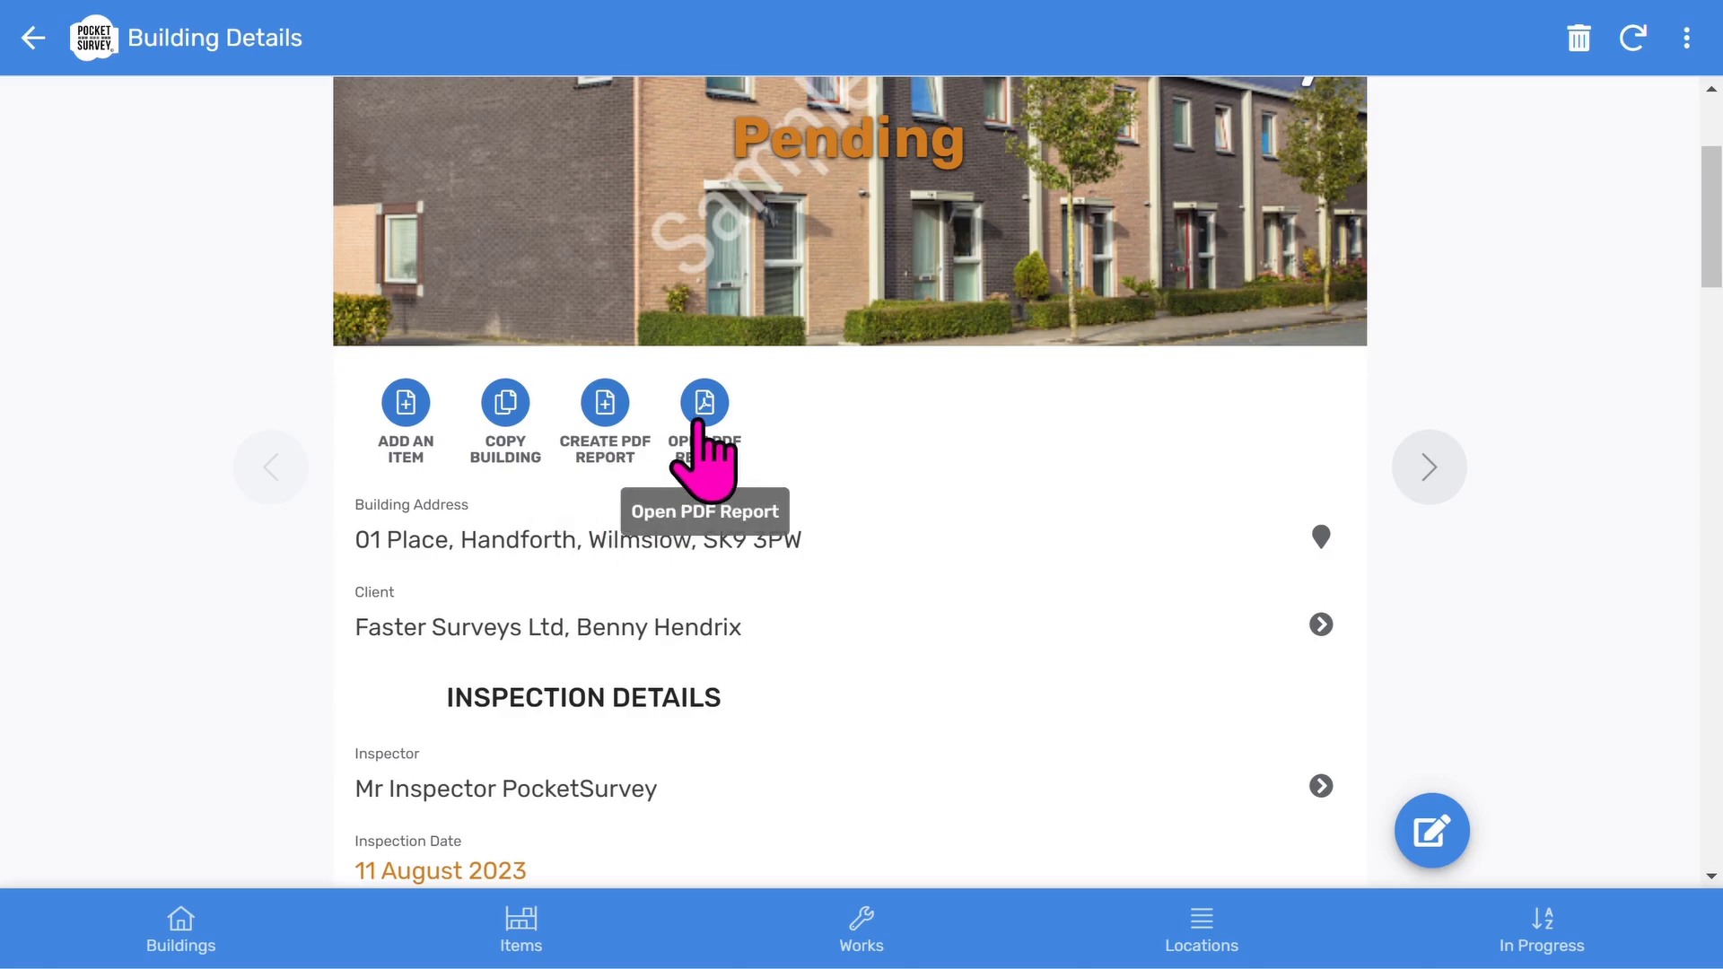
scroll(402, 536, "down", 3)
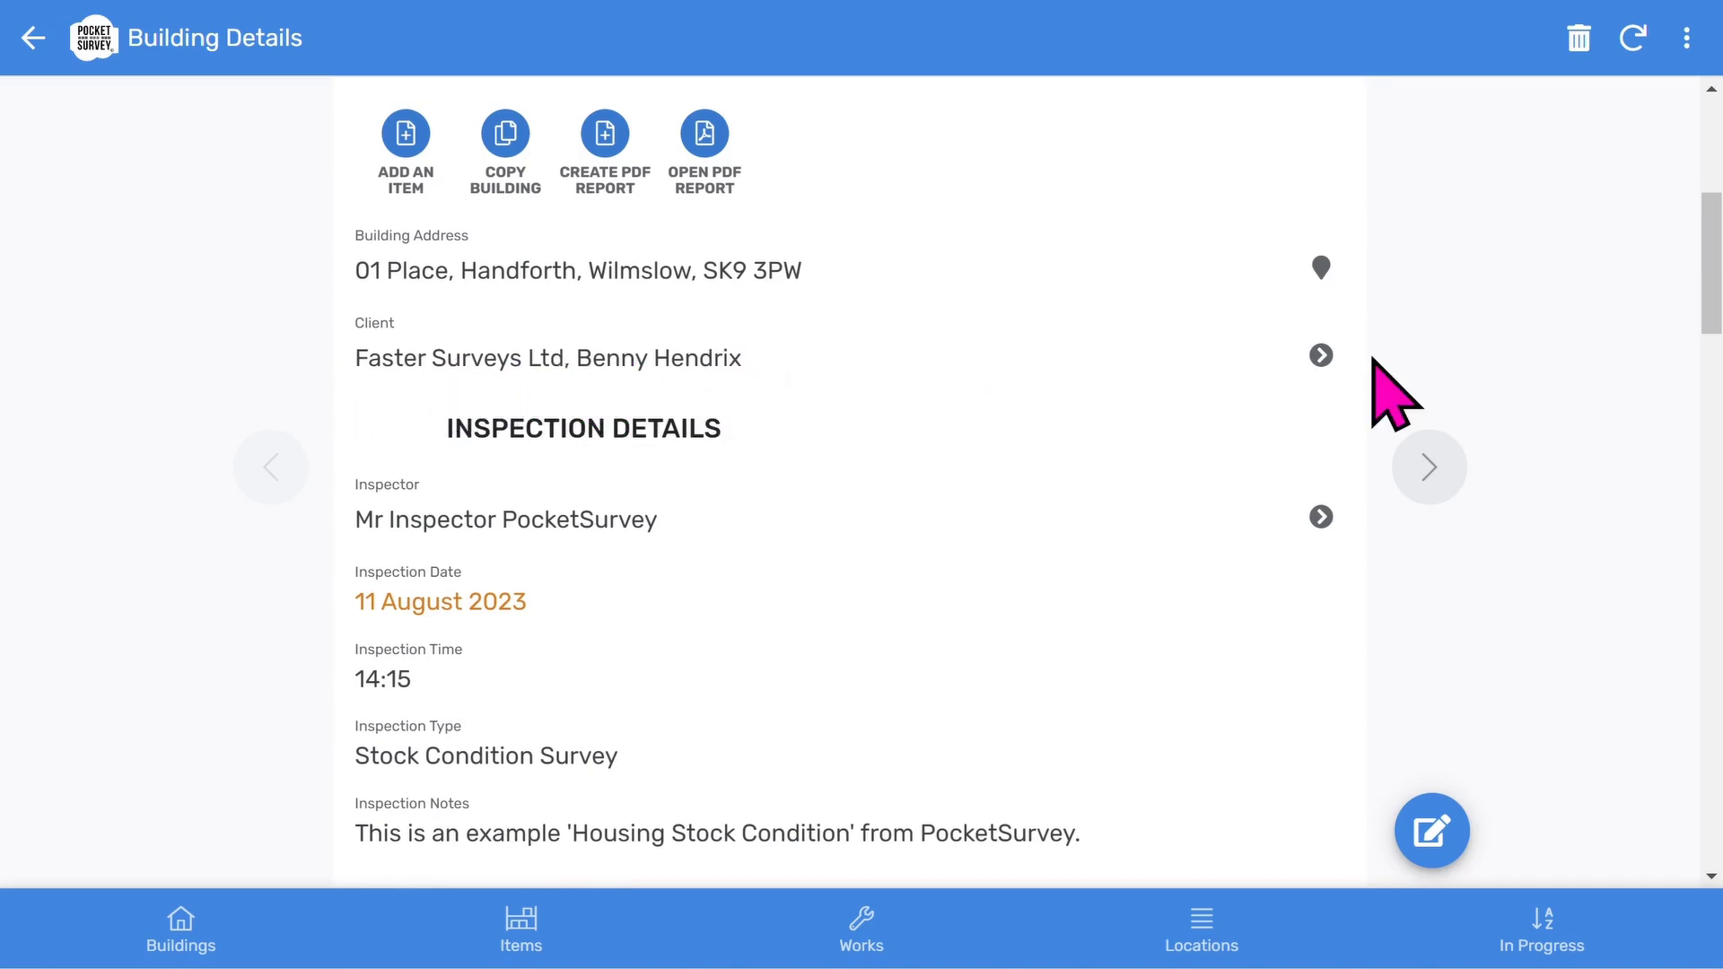
scroll(869, 357, "down", 1)
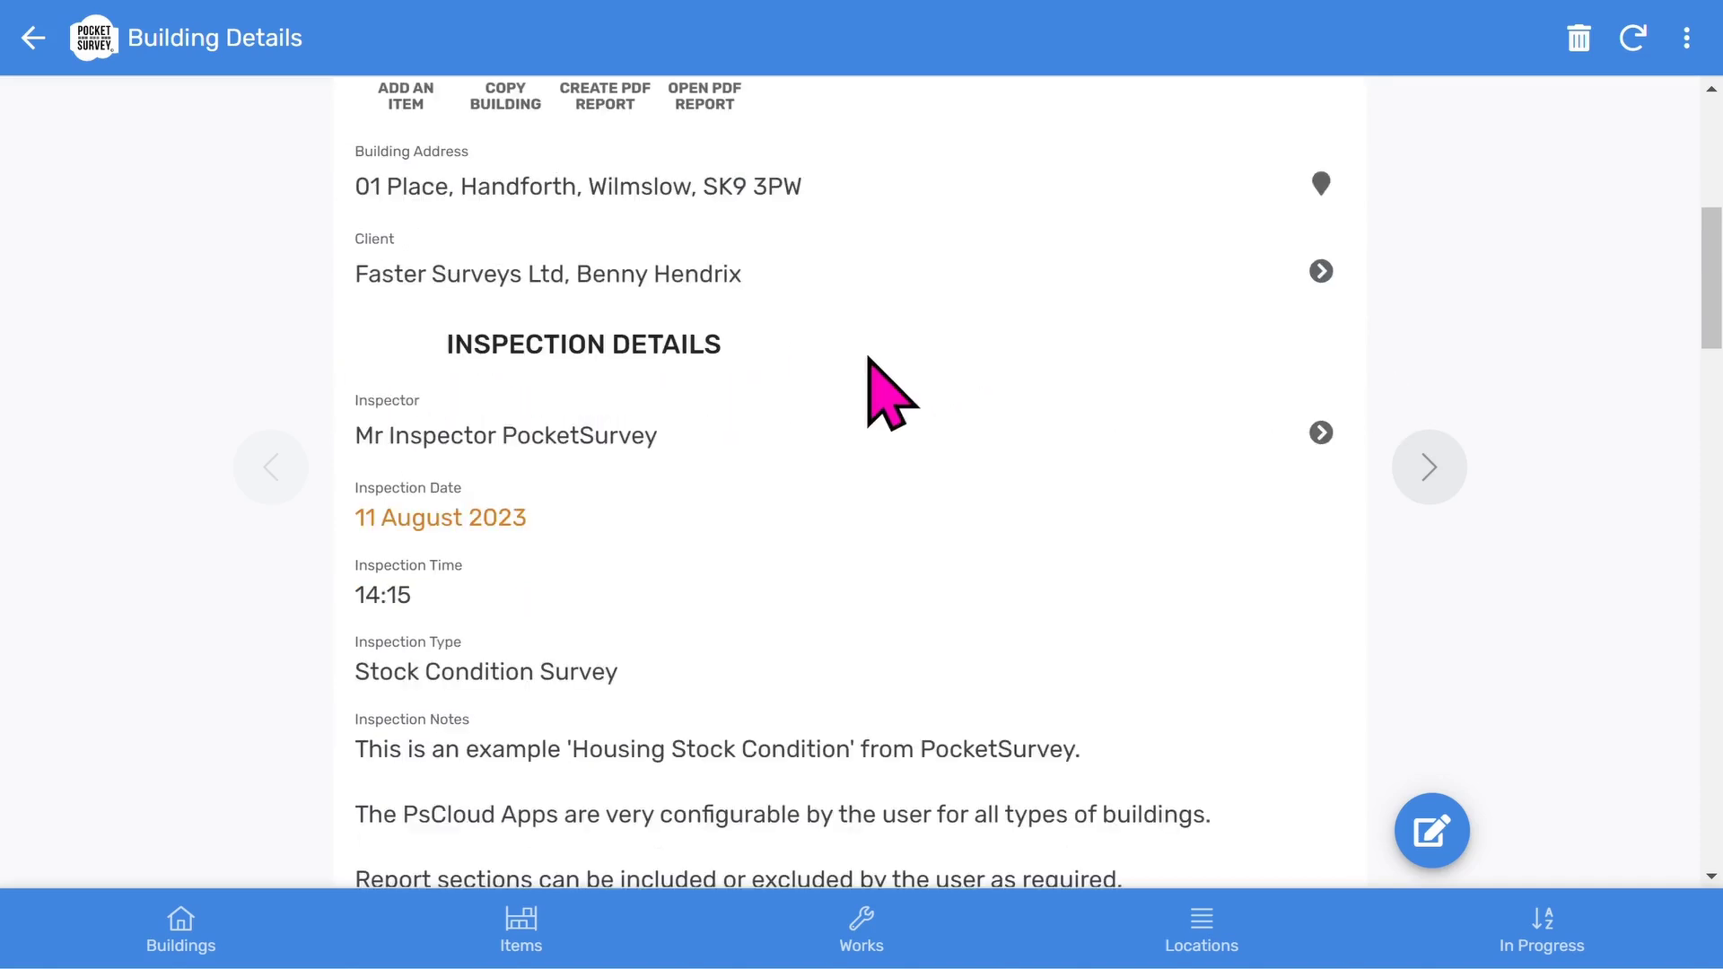
scroll(869, 358, "down", 2)
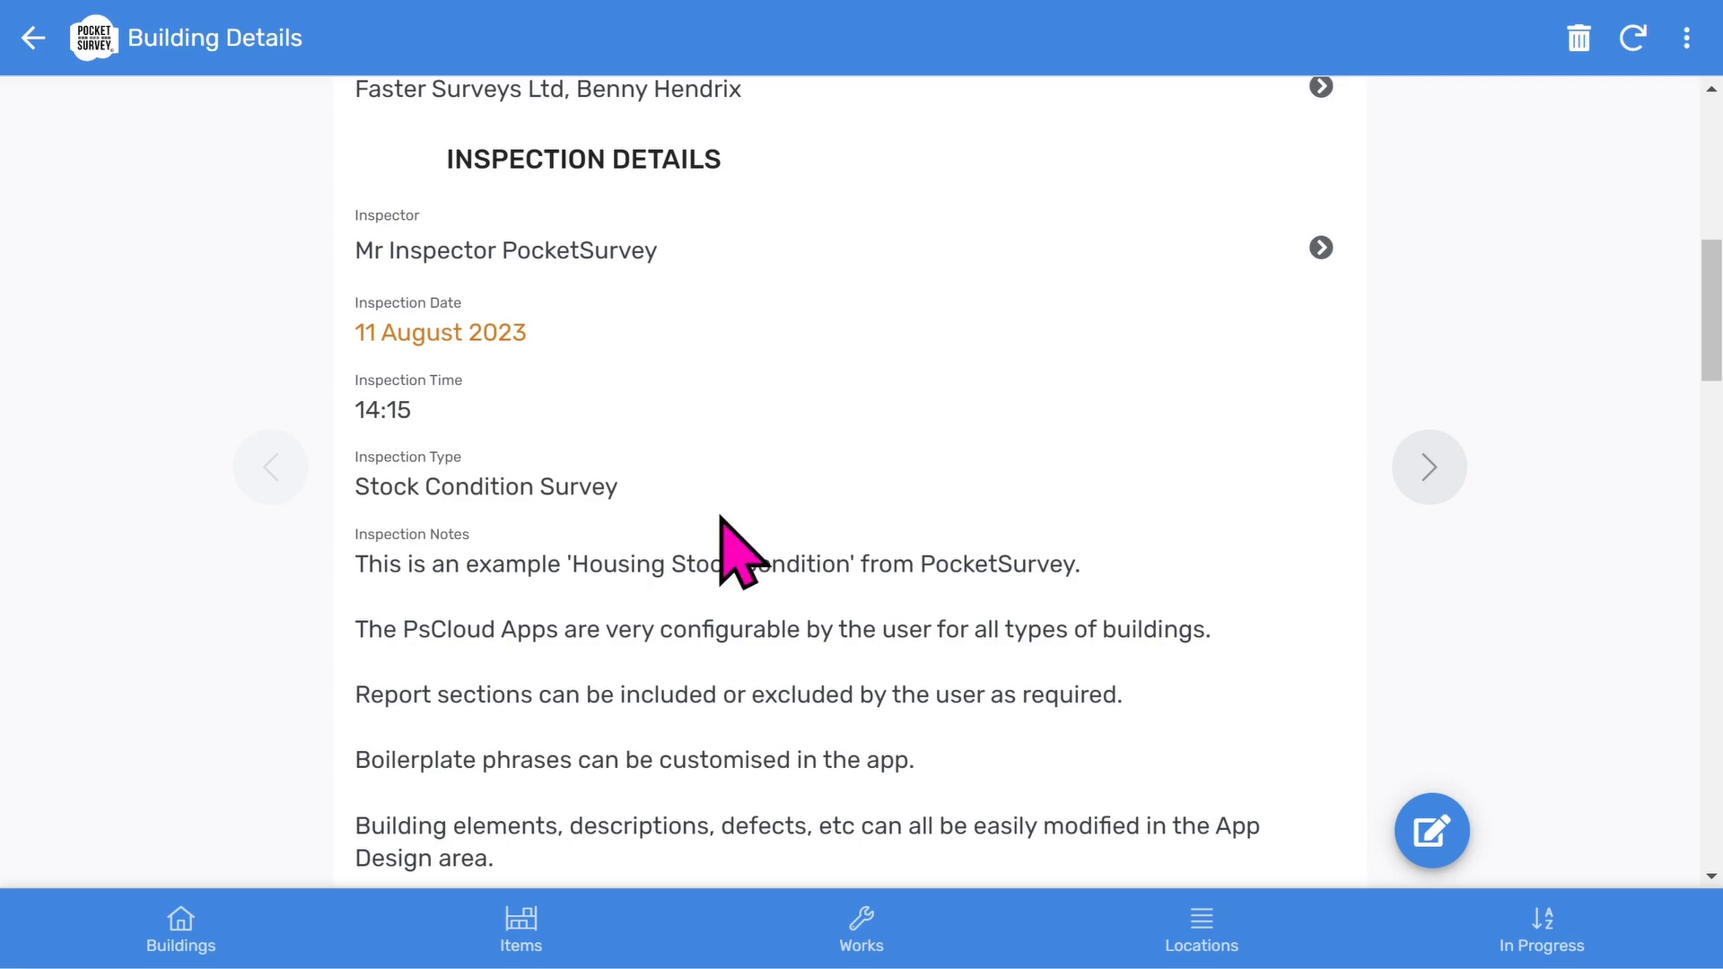
scroll(736, 555, "down", 3)
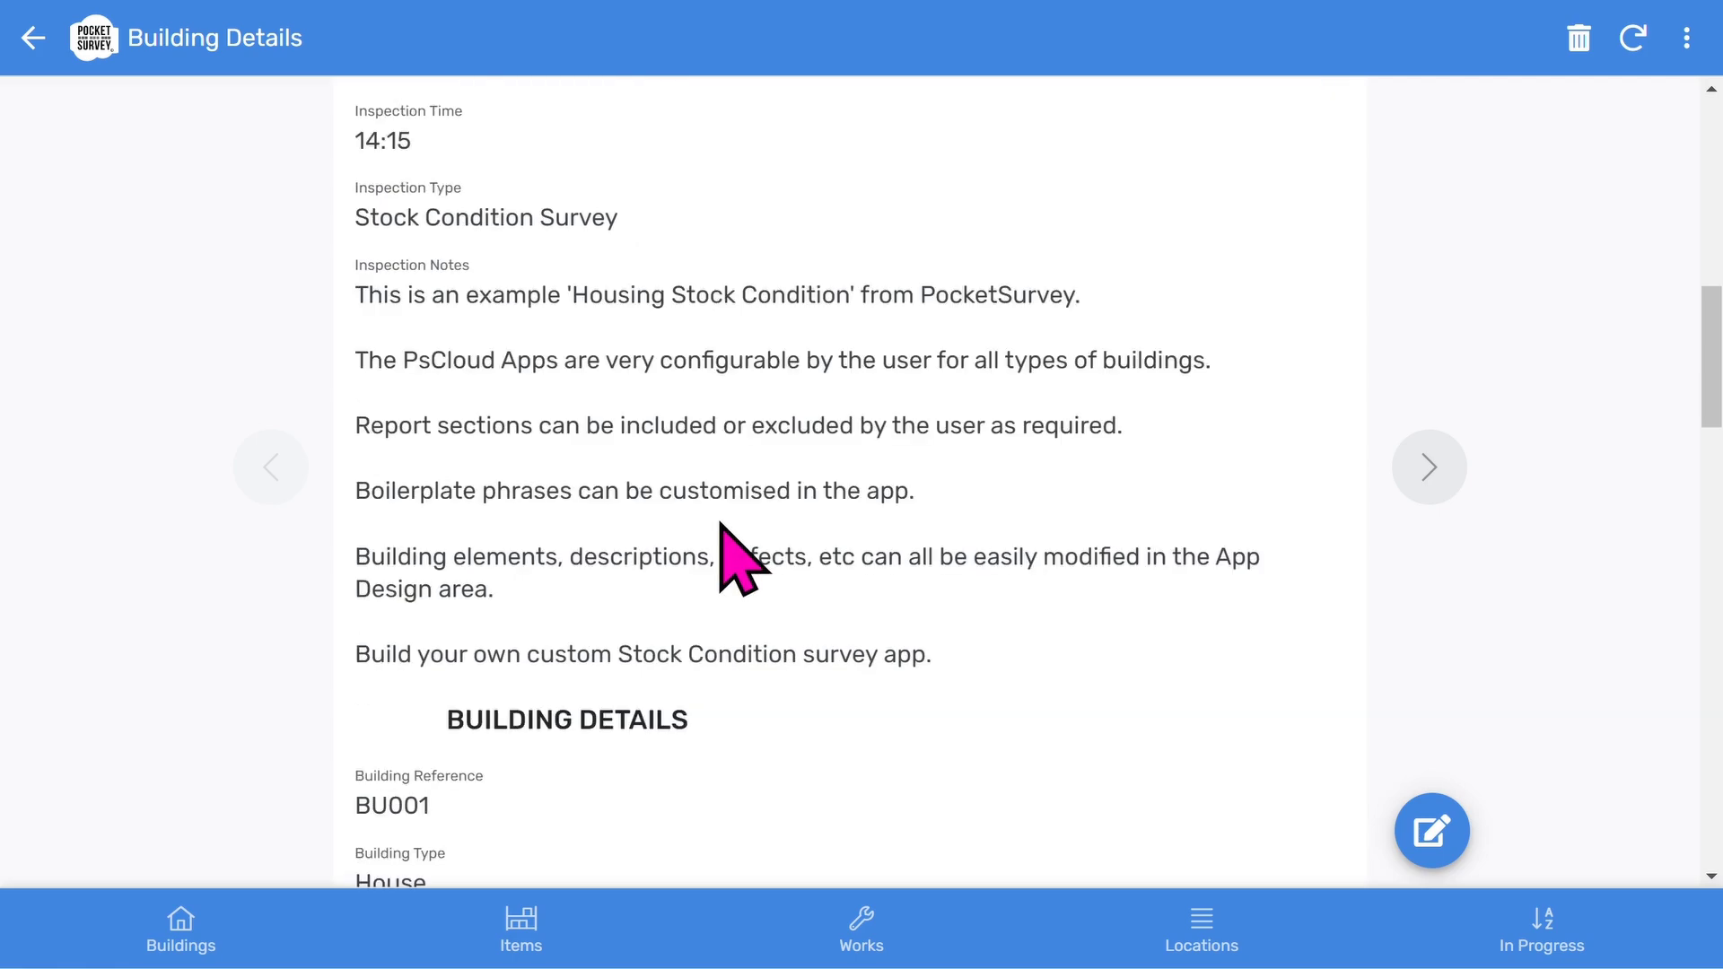
scroll(723, 527, "down", 6)
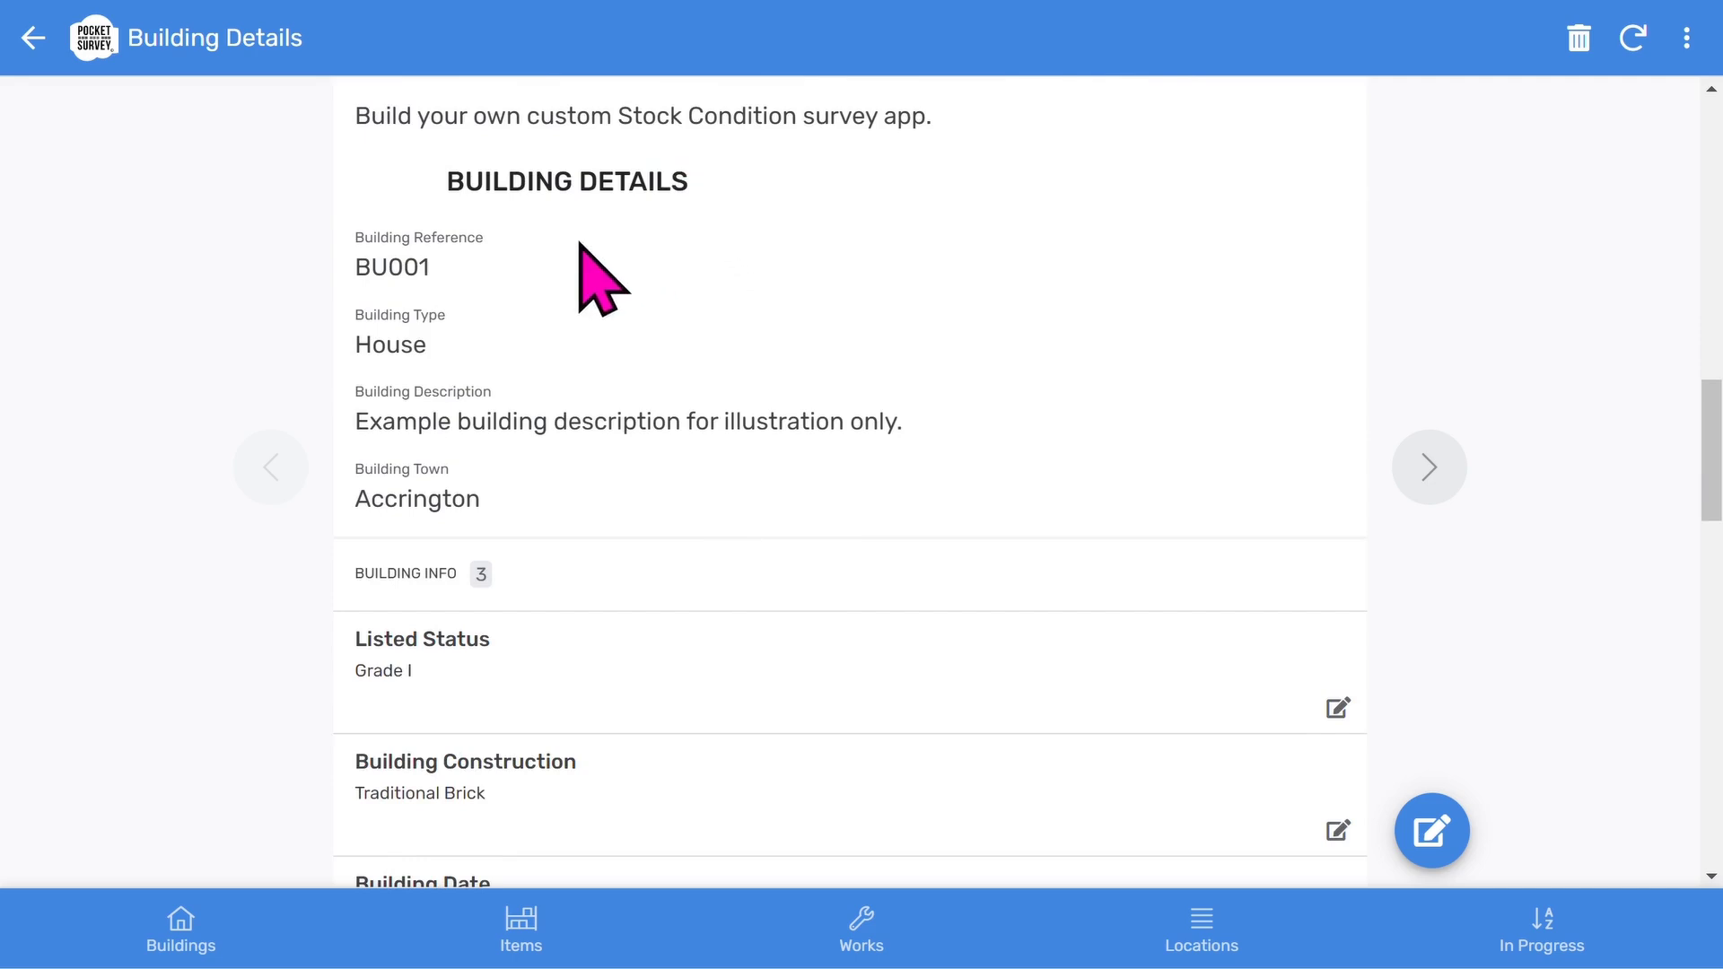
scroll(698, 477, "down", 3)
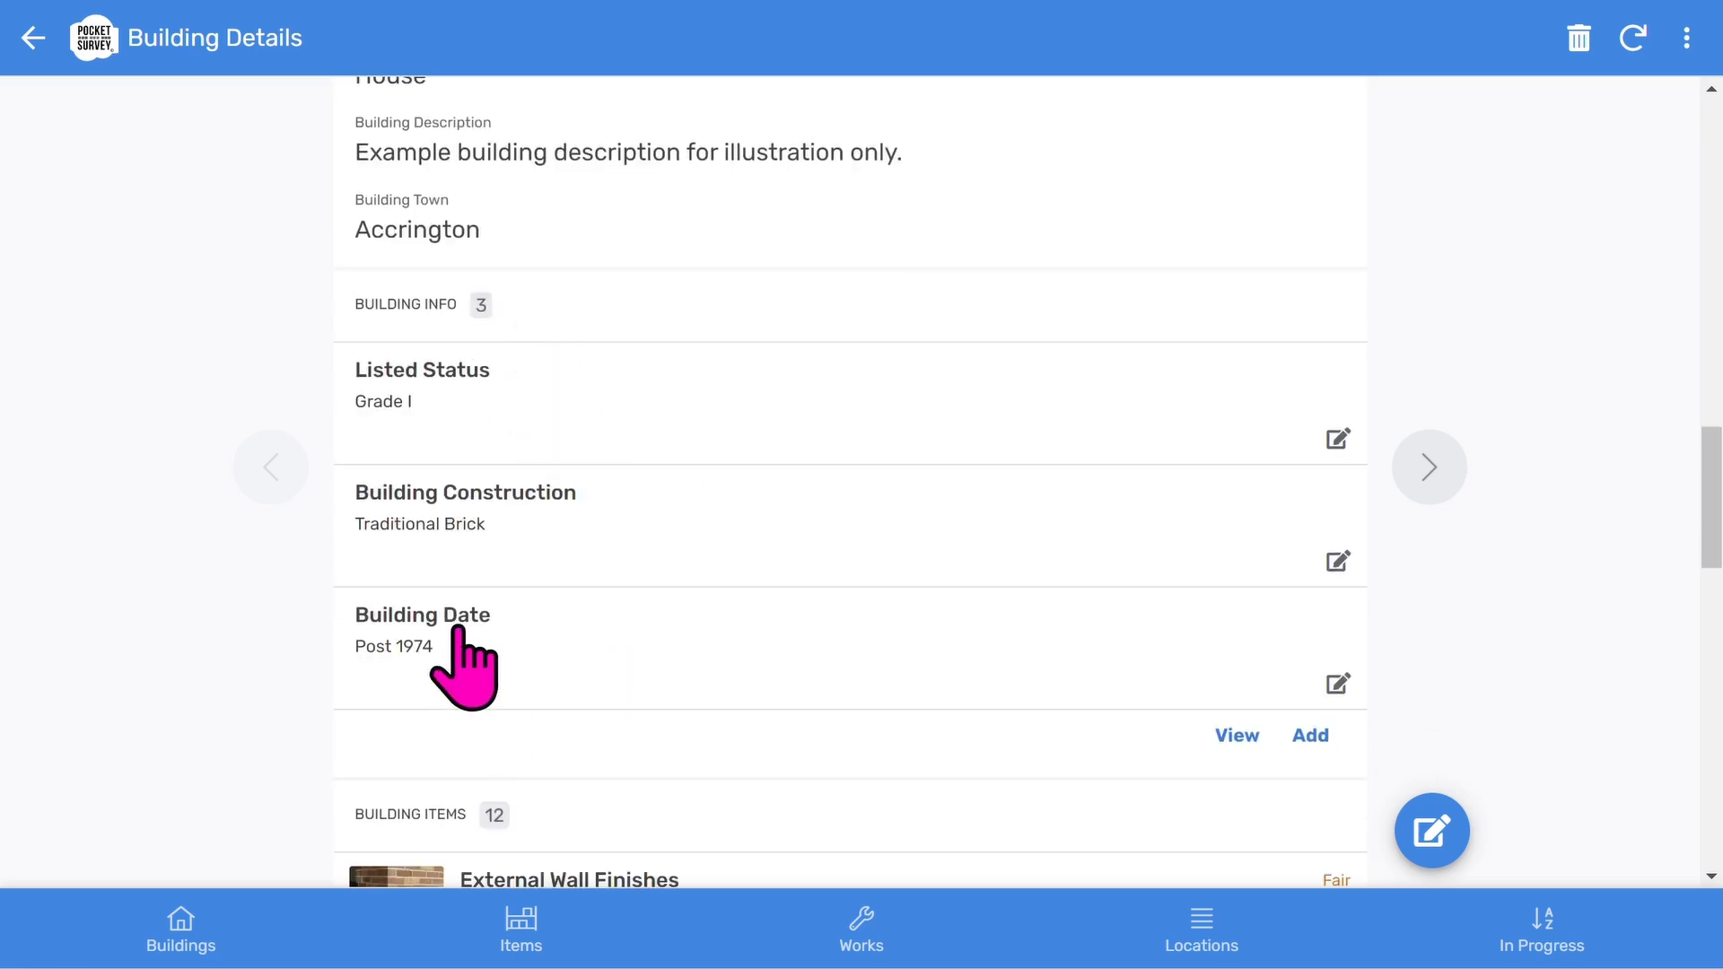
scroll(781, 508, "down", 6)
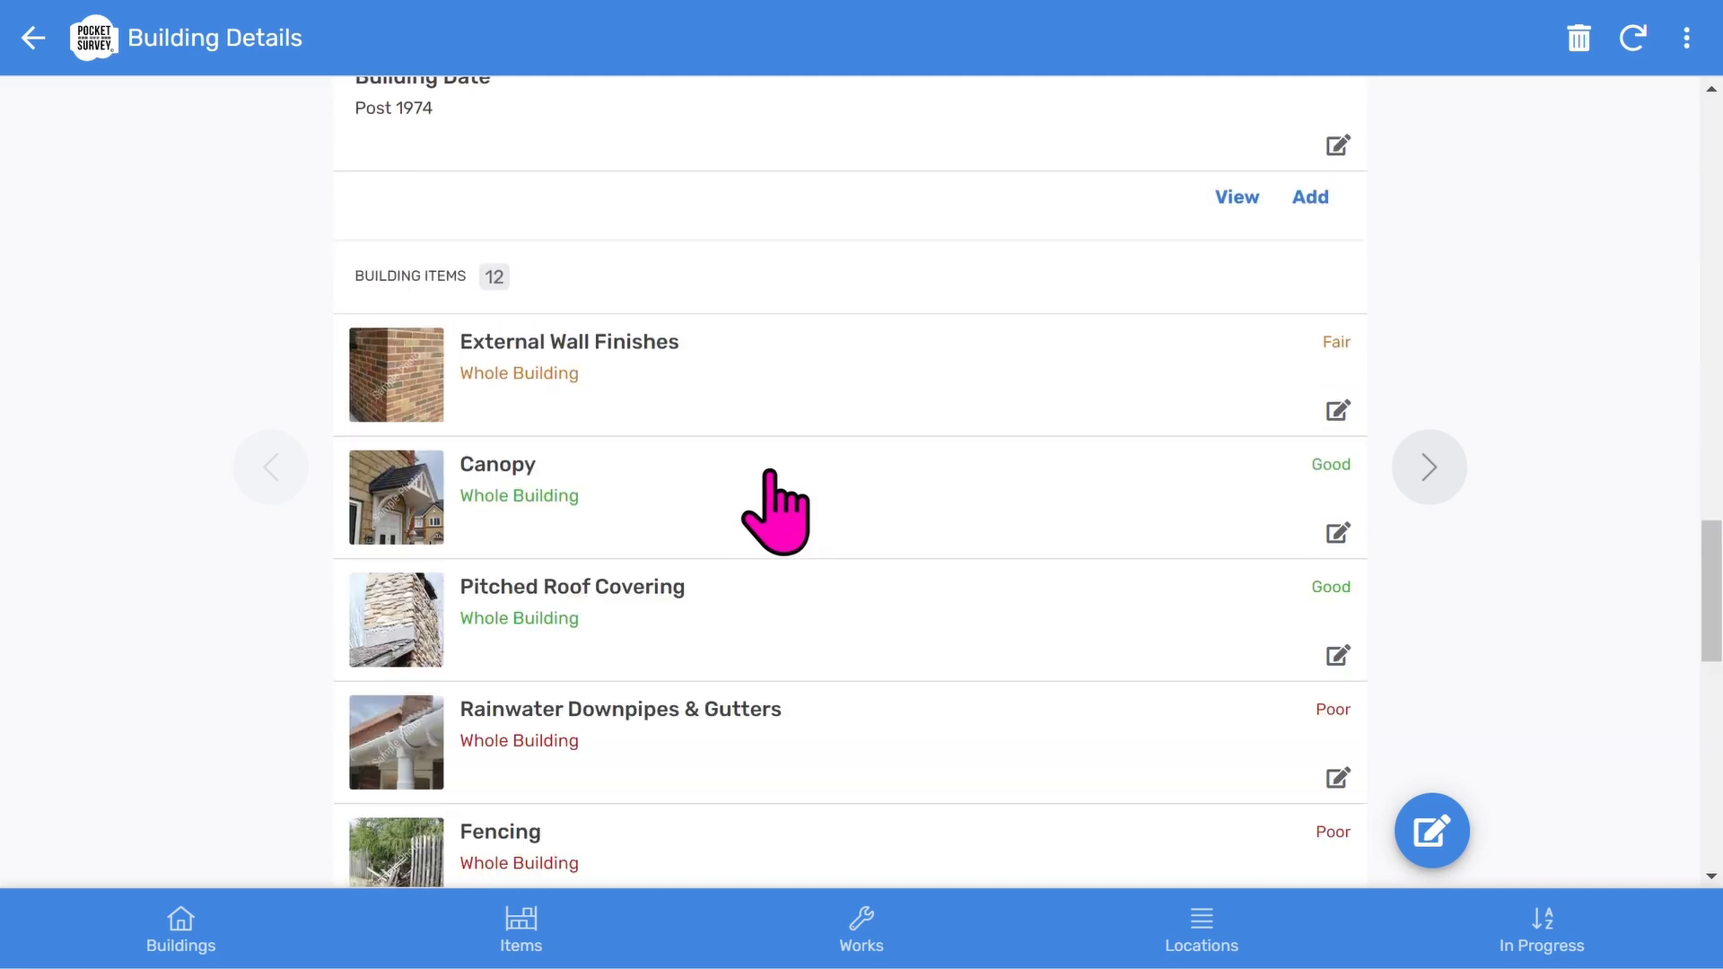
scroll(772, 512, "down", 2)
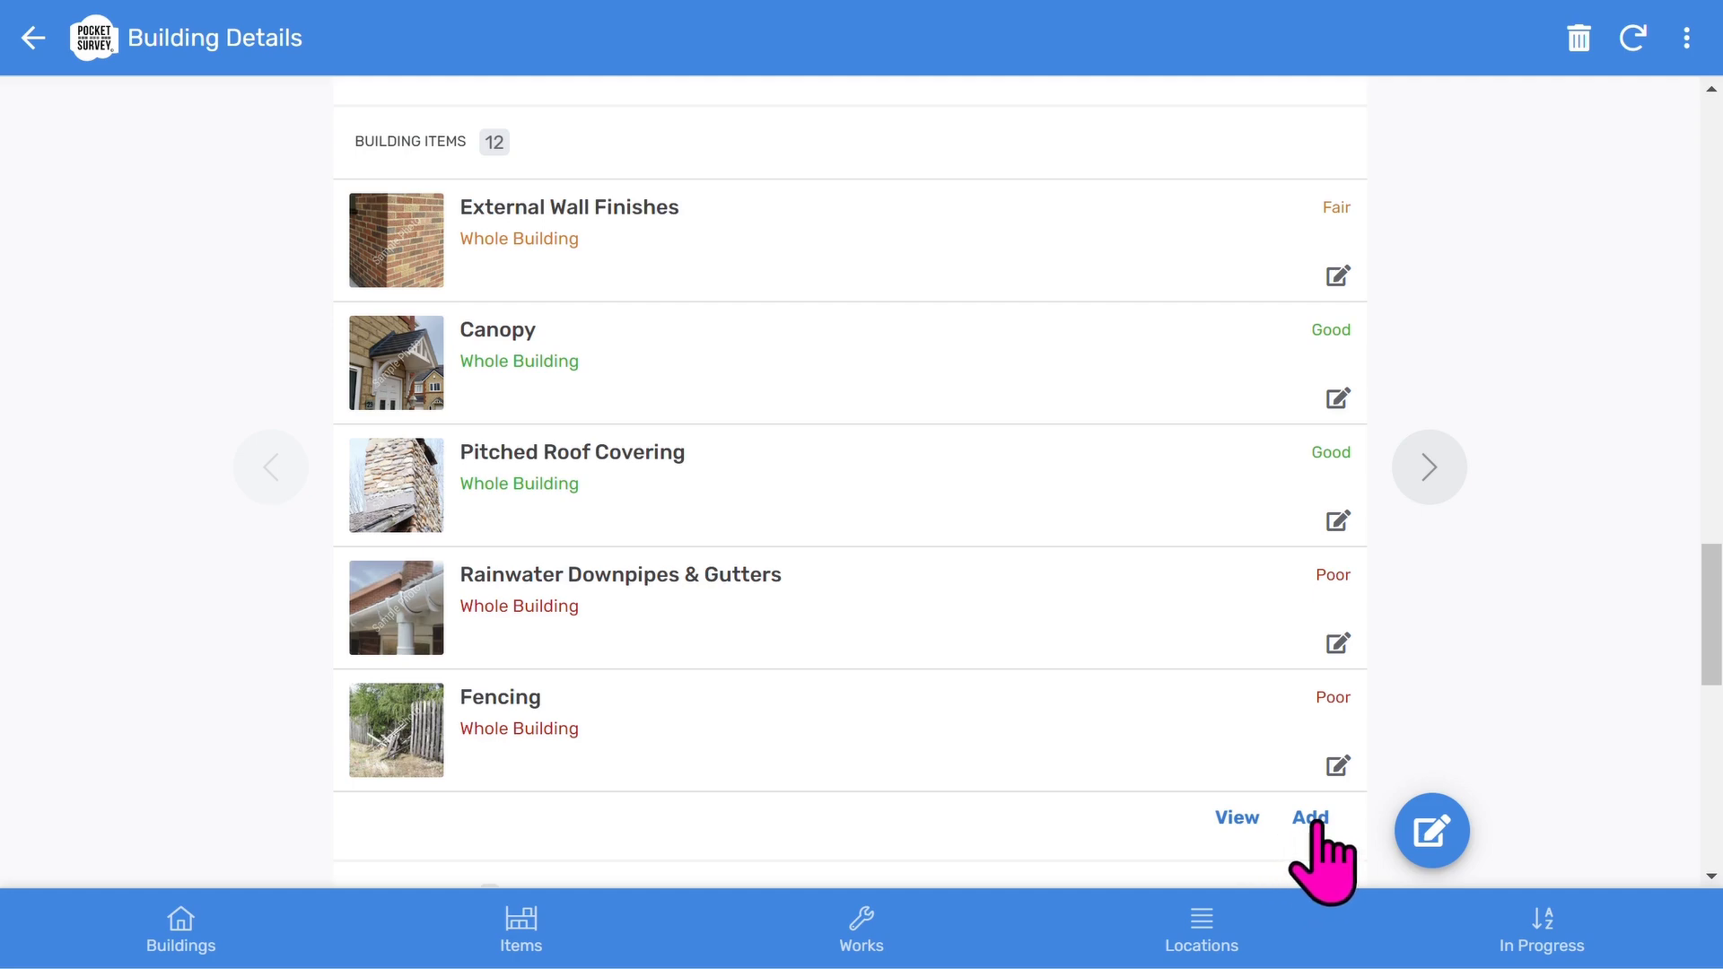
scroll(678, 547, "down", 5)
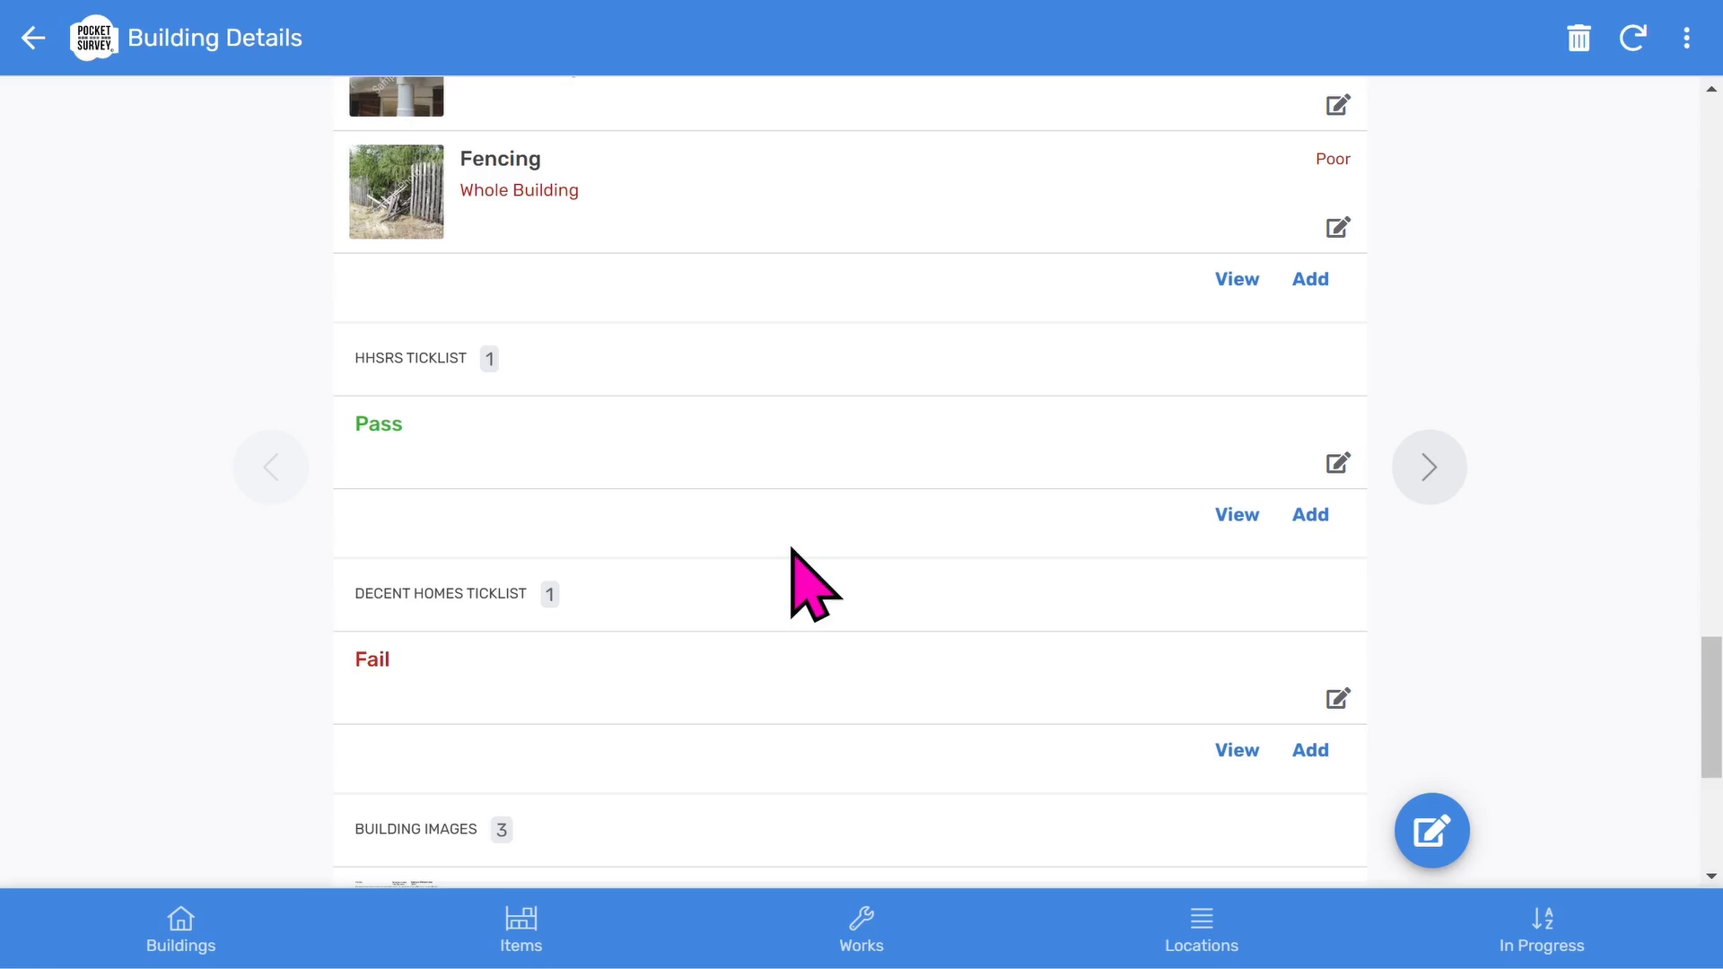
scroll(756, 535, "down", 1)
scroll(755, 535, "down", 4)
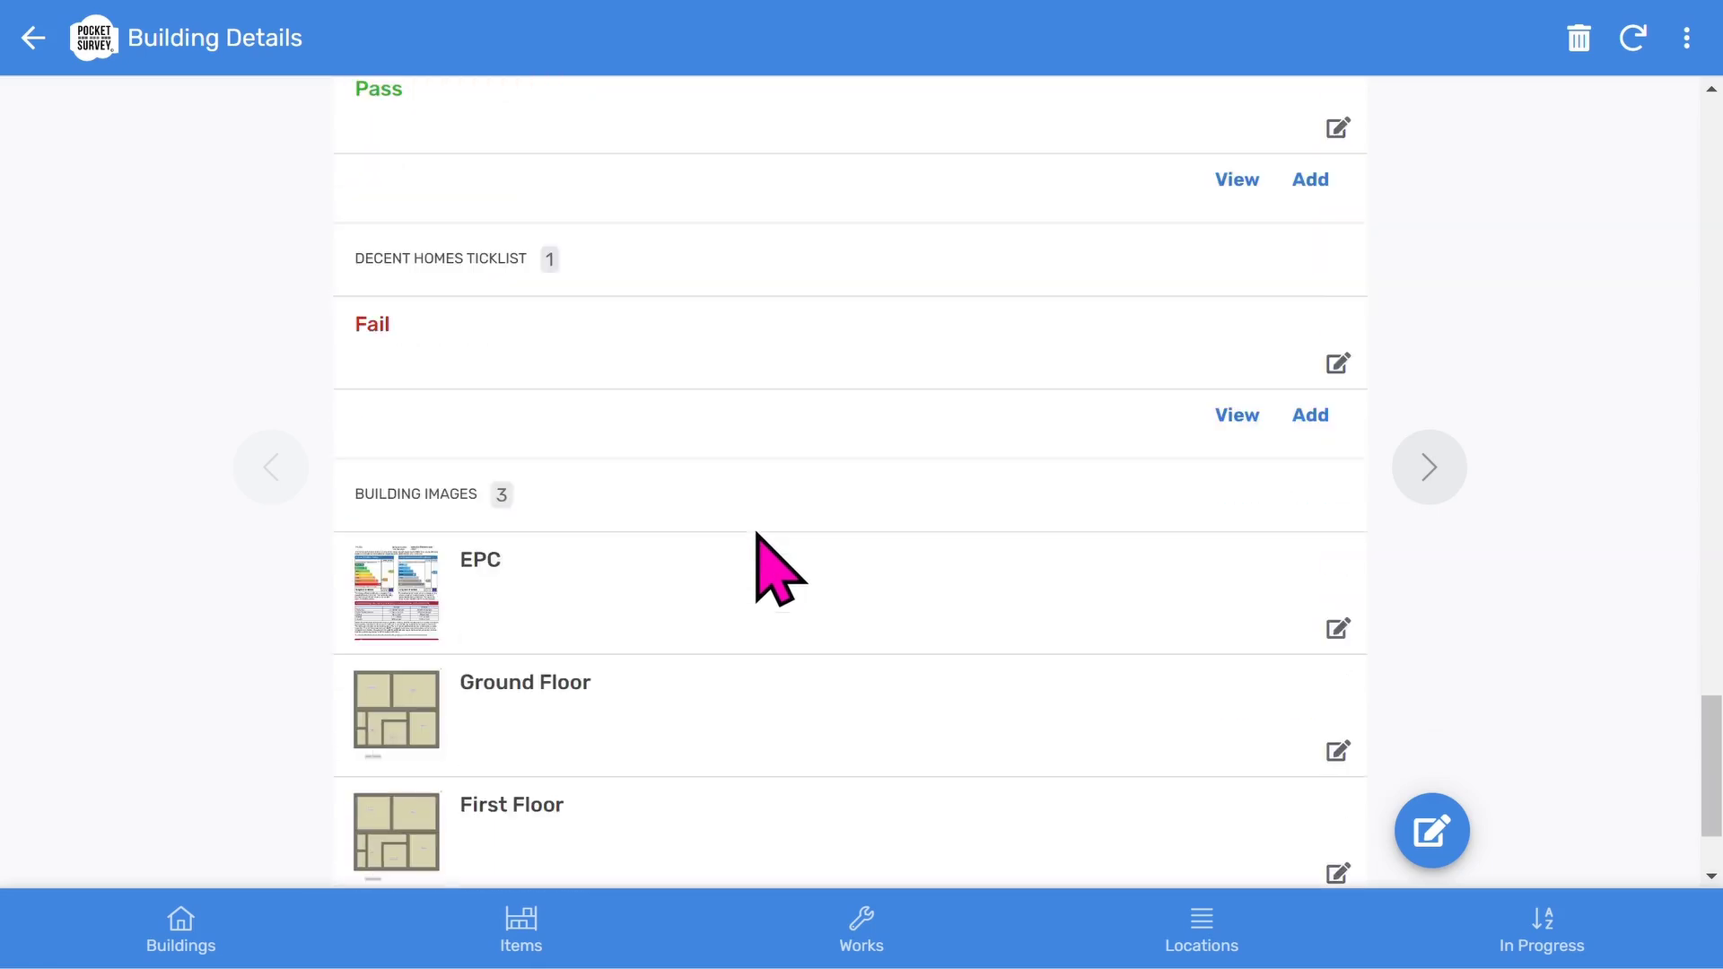
scroll(757, 535, "down", 1)
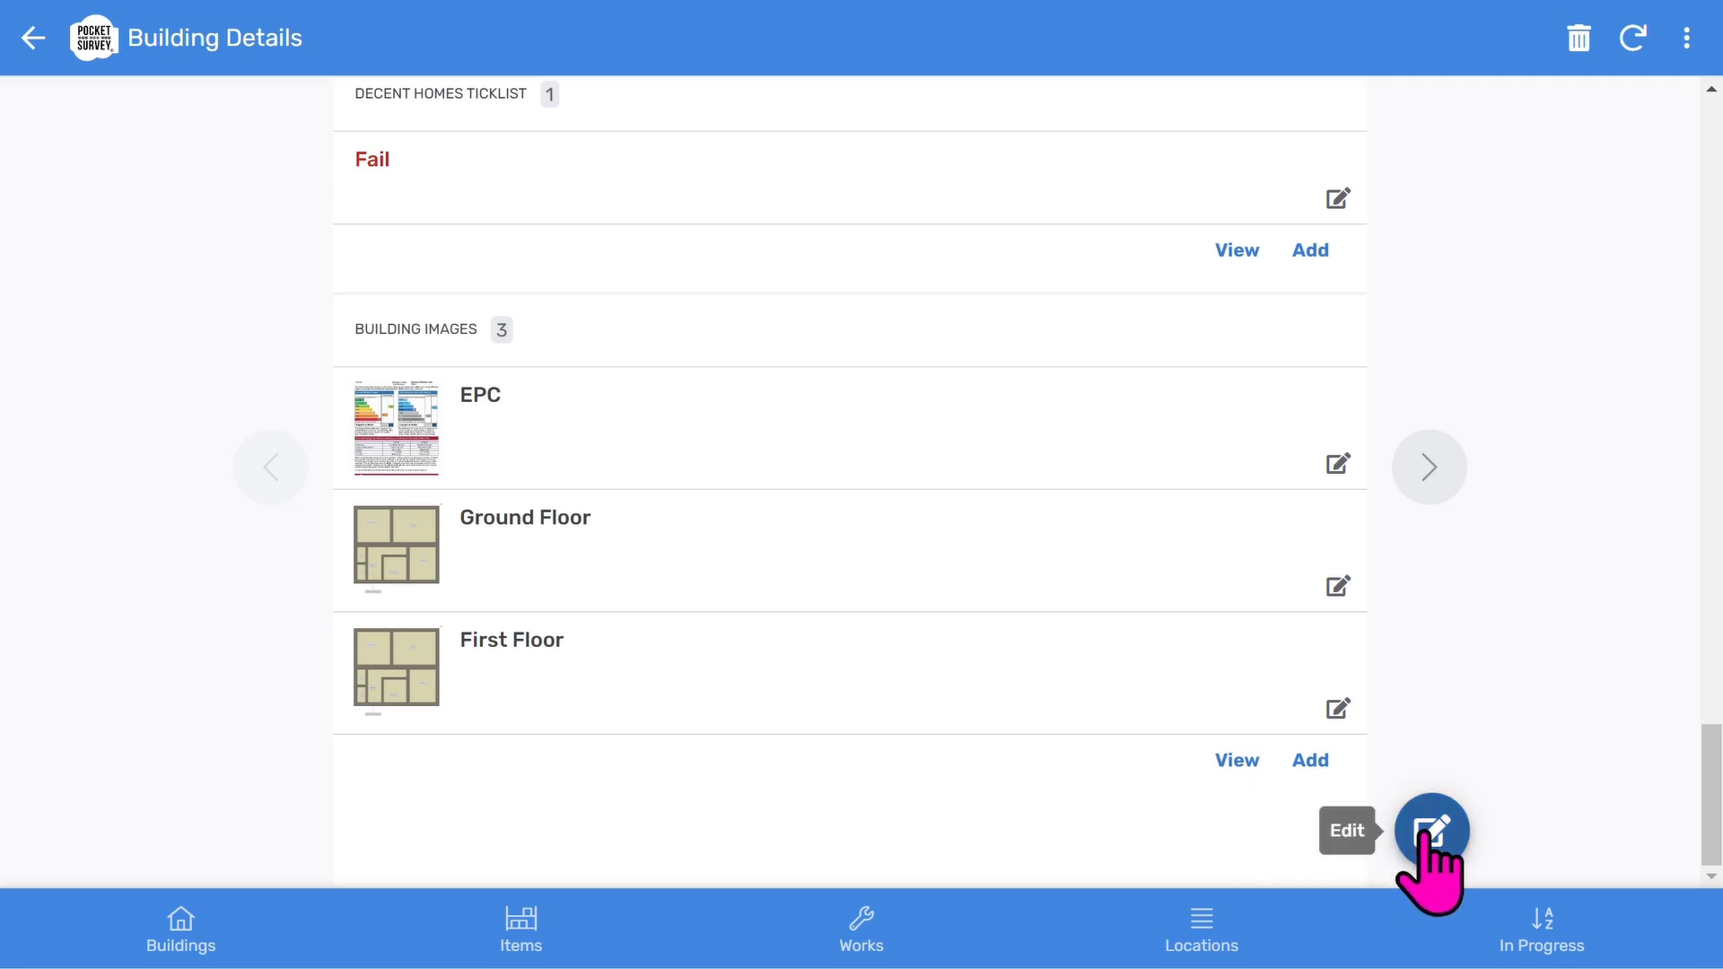
scroll(987, 611, "up", 15)
scroll(949, 520, "up", 8)
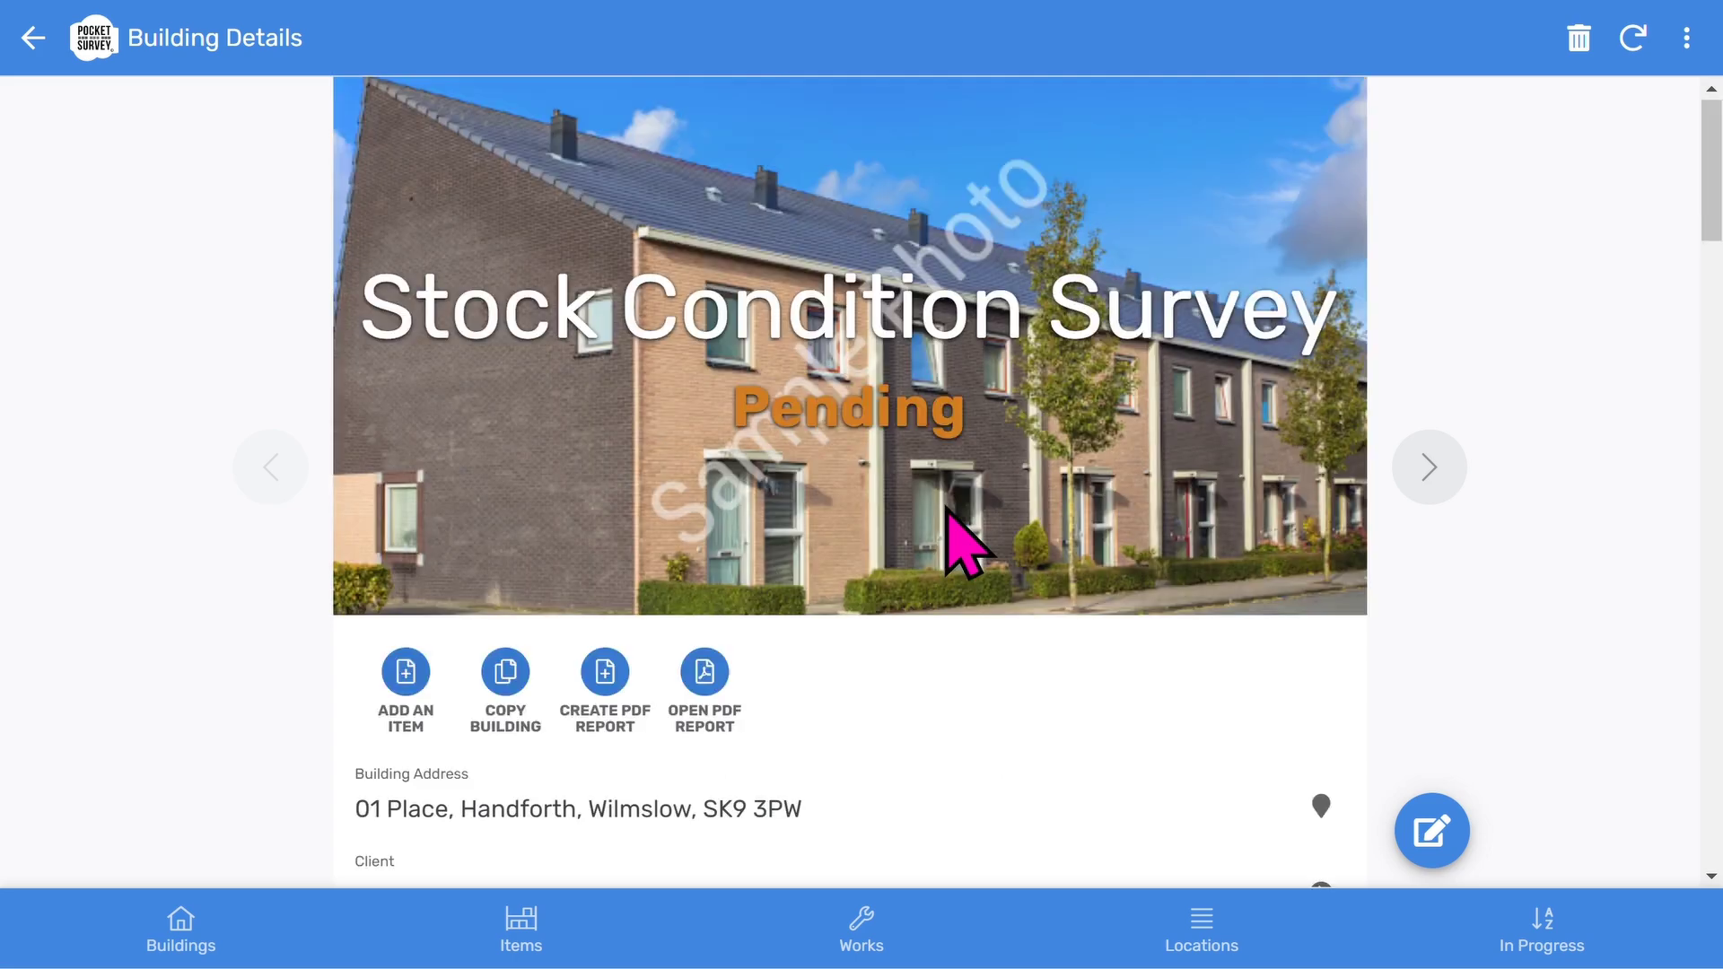
Create the Stock Condition Survey building's PDF report and open the resulting report.
left_click(601, 704)
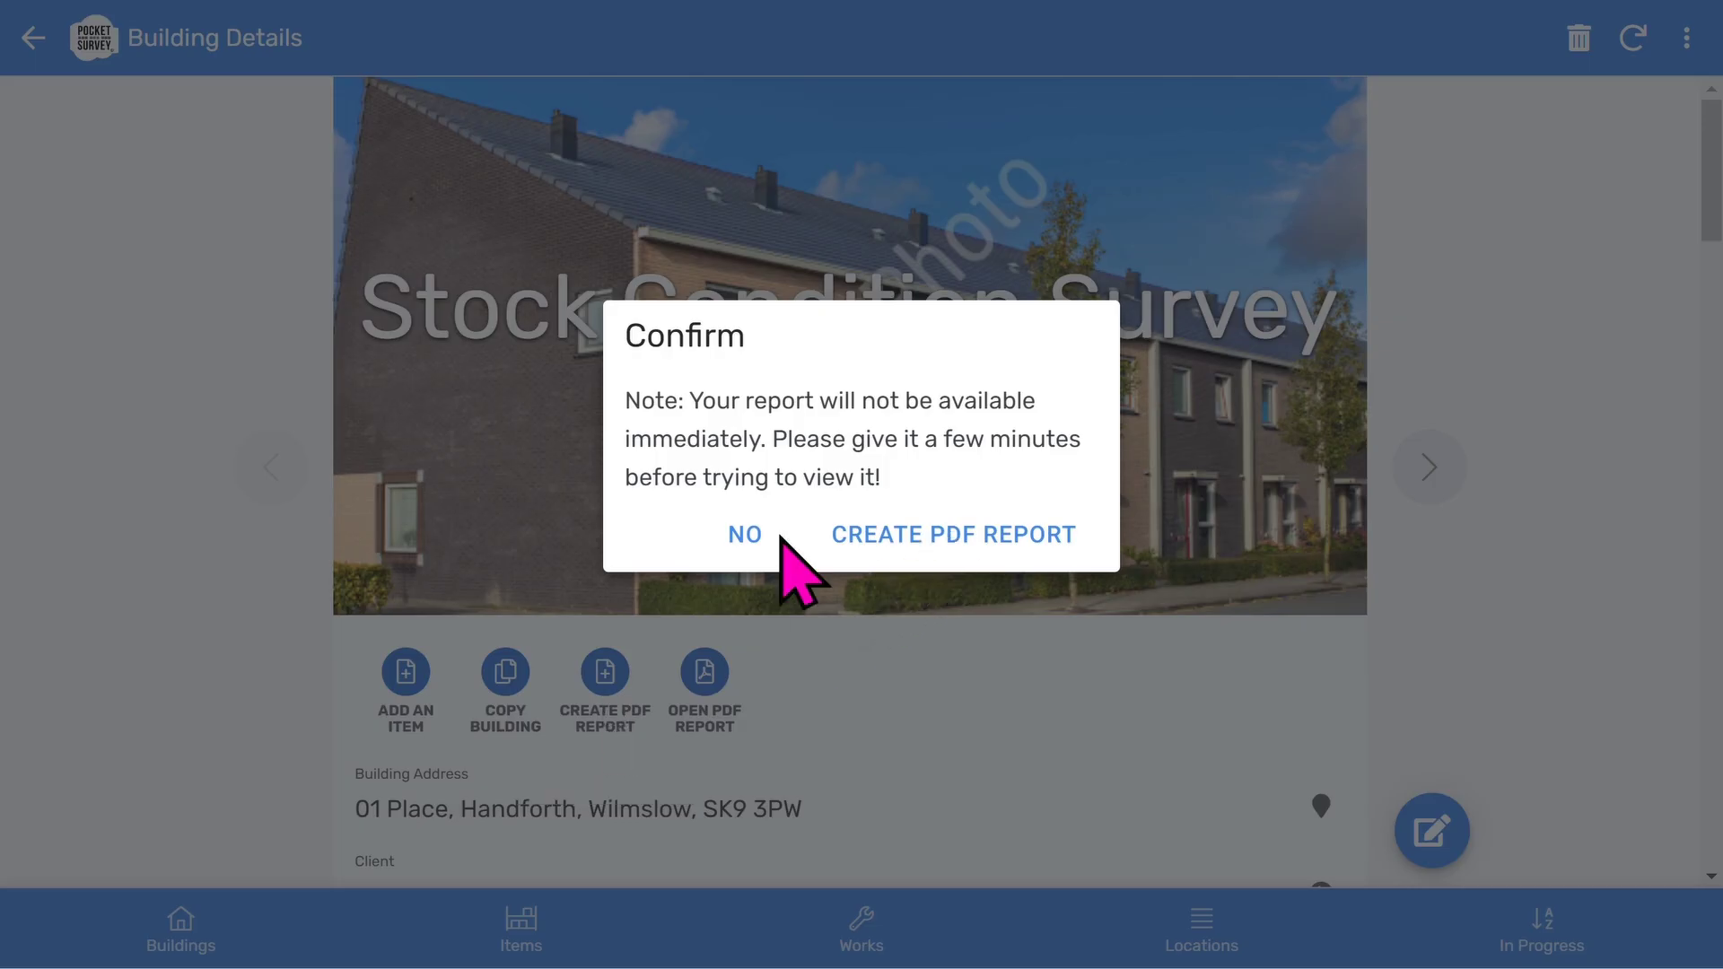
left_click(750, 537)
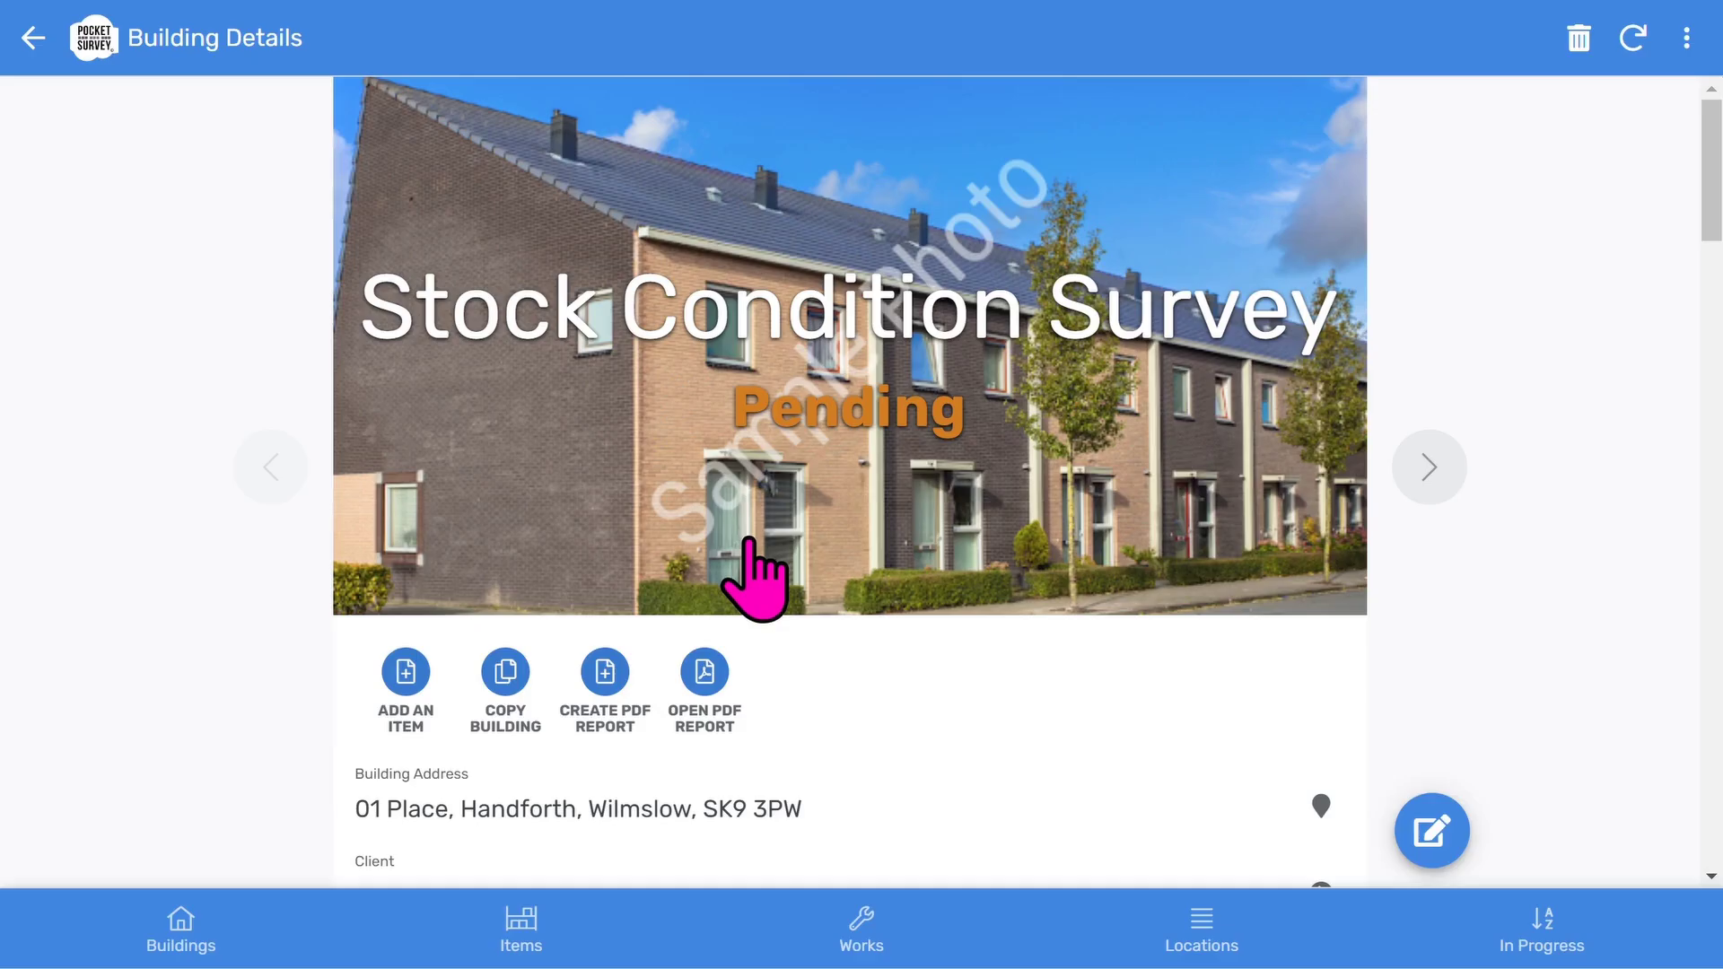
left_click(707, 705)
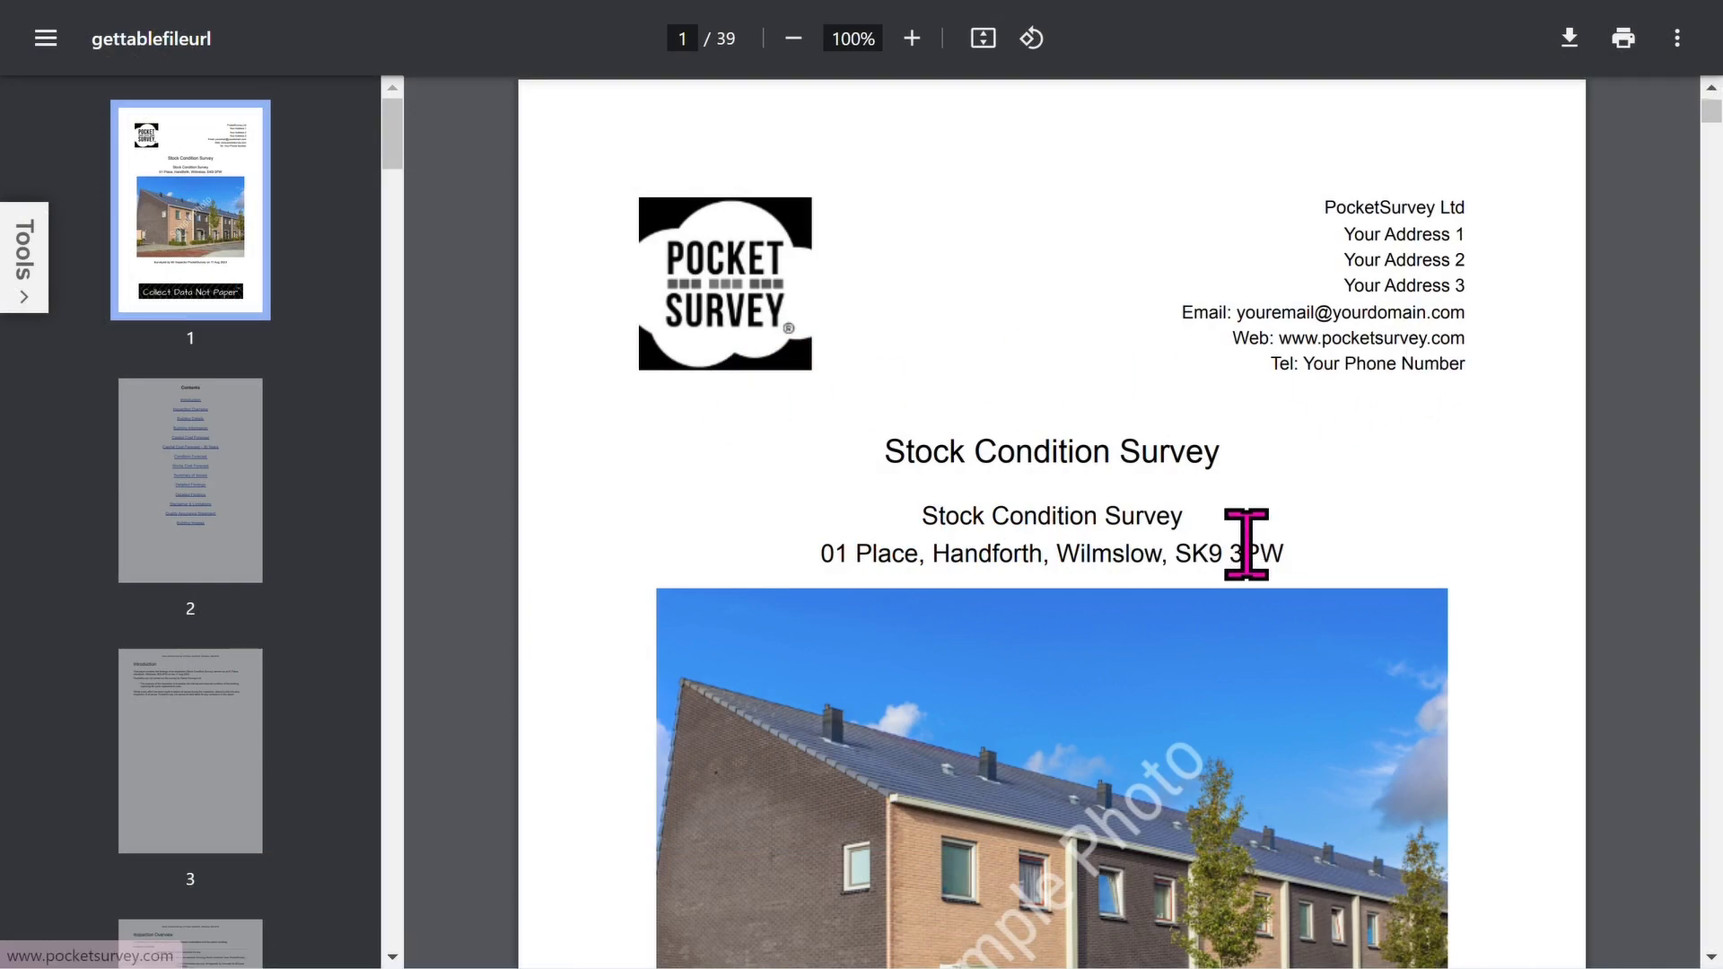
Scroll through the report's cover page and move on to the Contents page.
scroll(1229, 574, "down", 4)
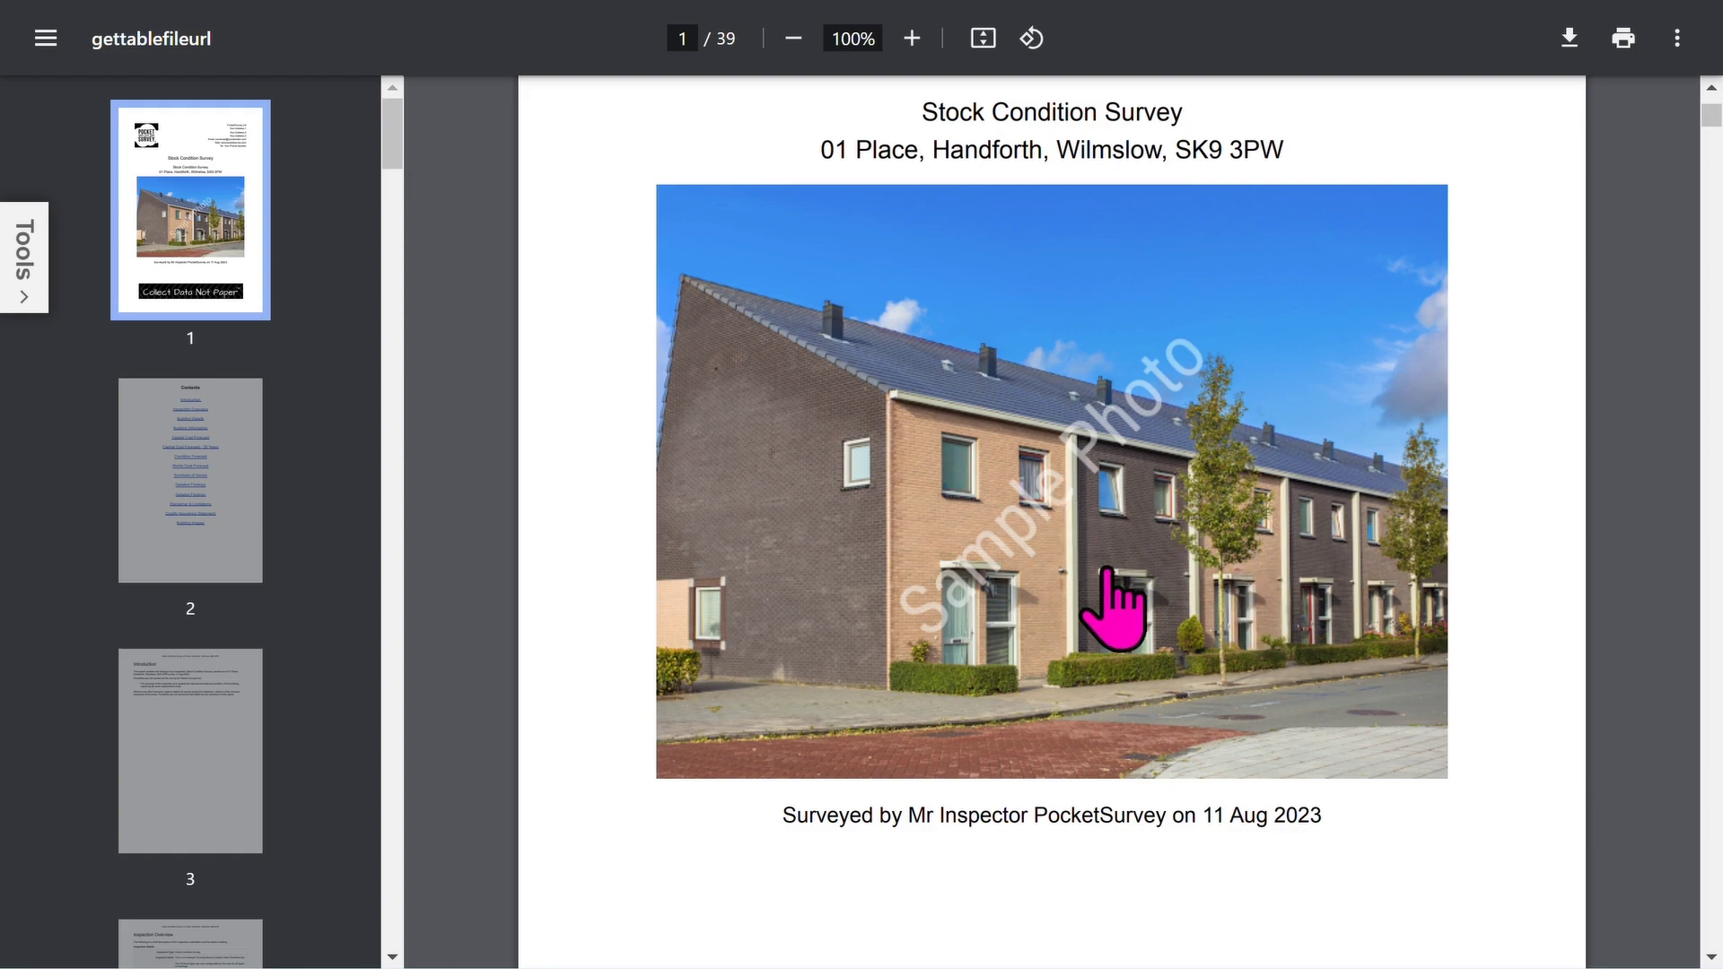
scroll(1108, 584, "down", 3)
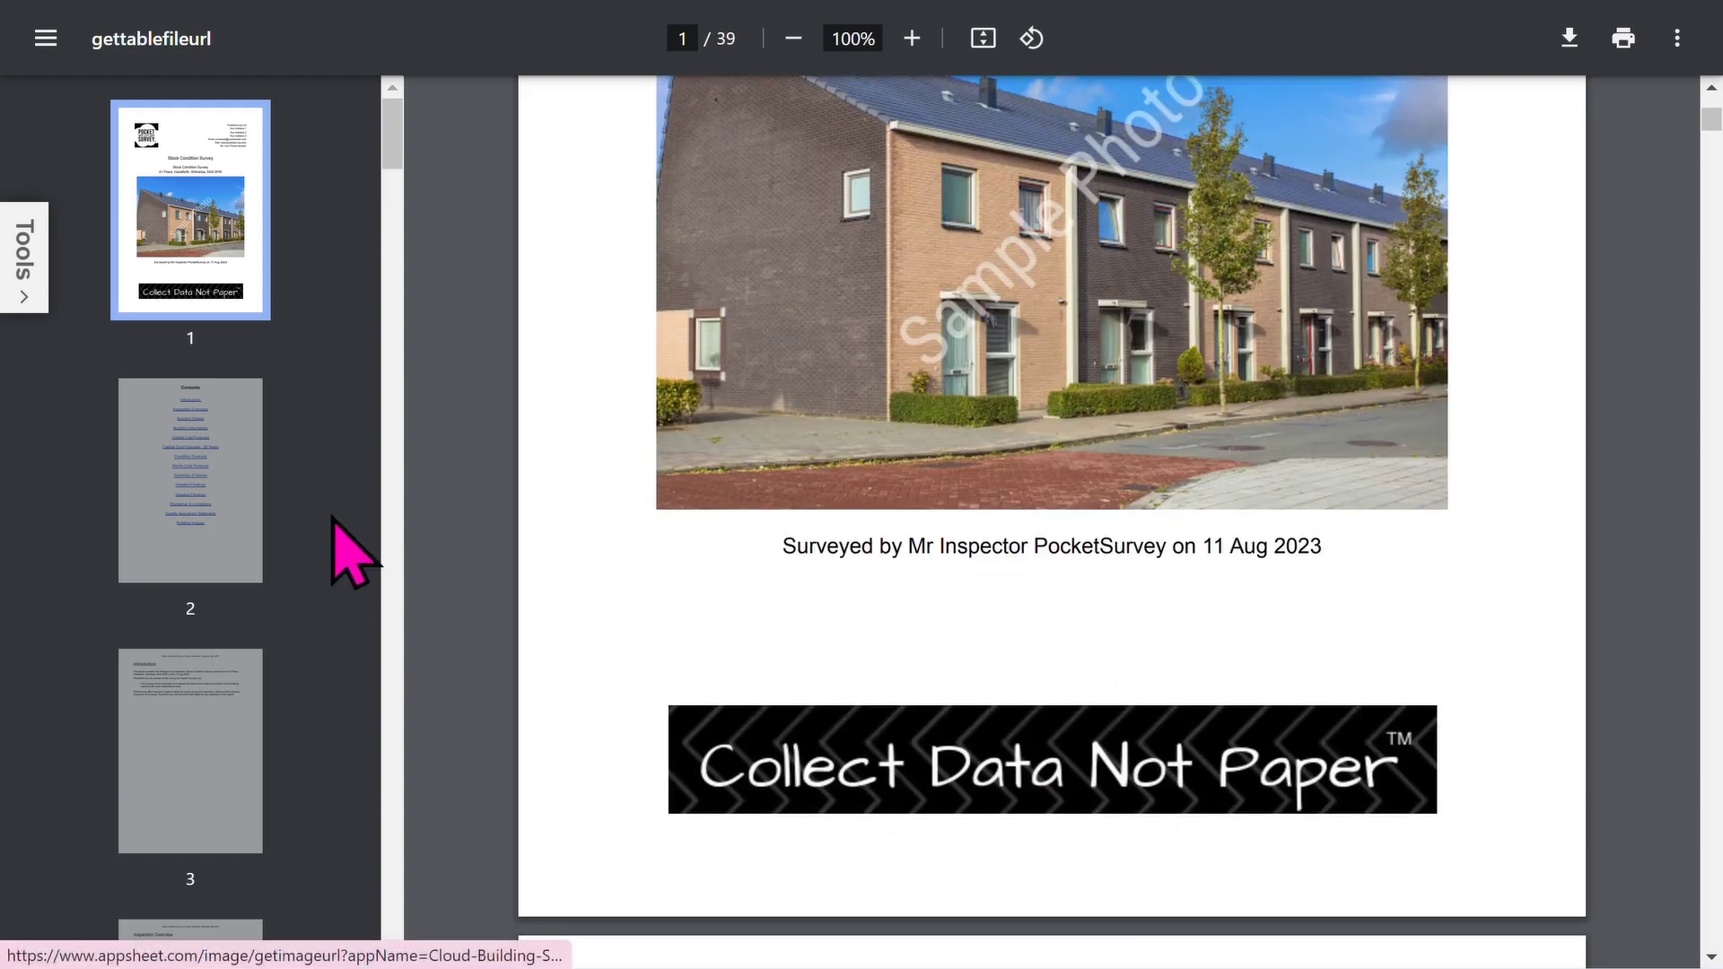
left_click(205, 489)
scroll(350, 444, "down", 1)
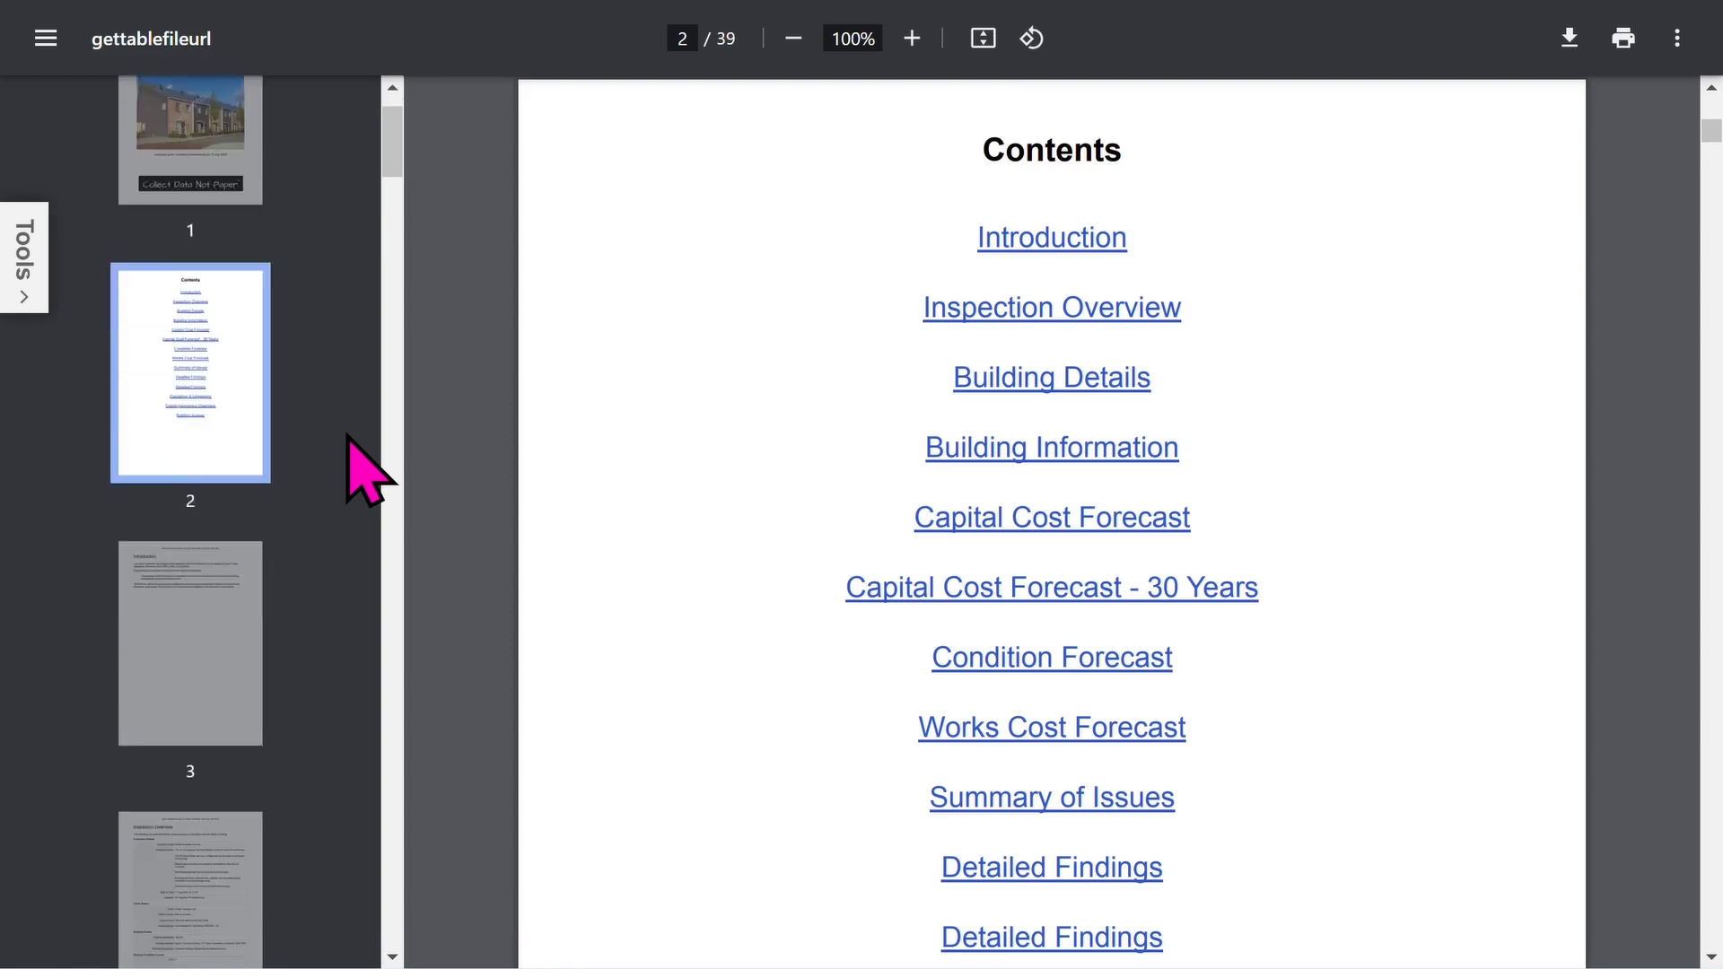
scroll(350, 440, "down", 2)
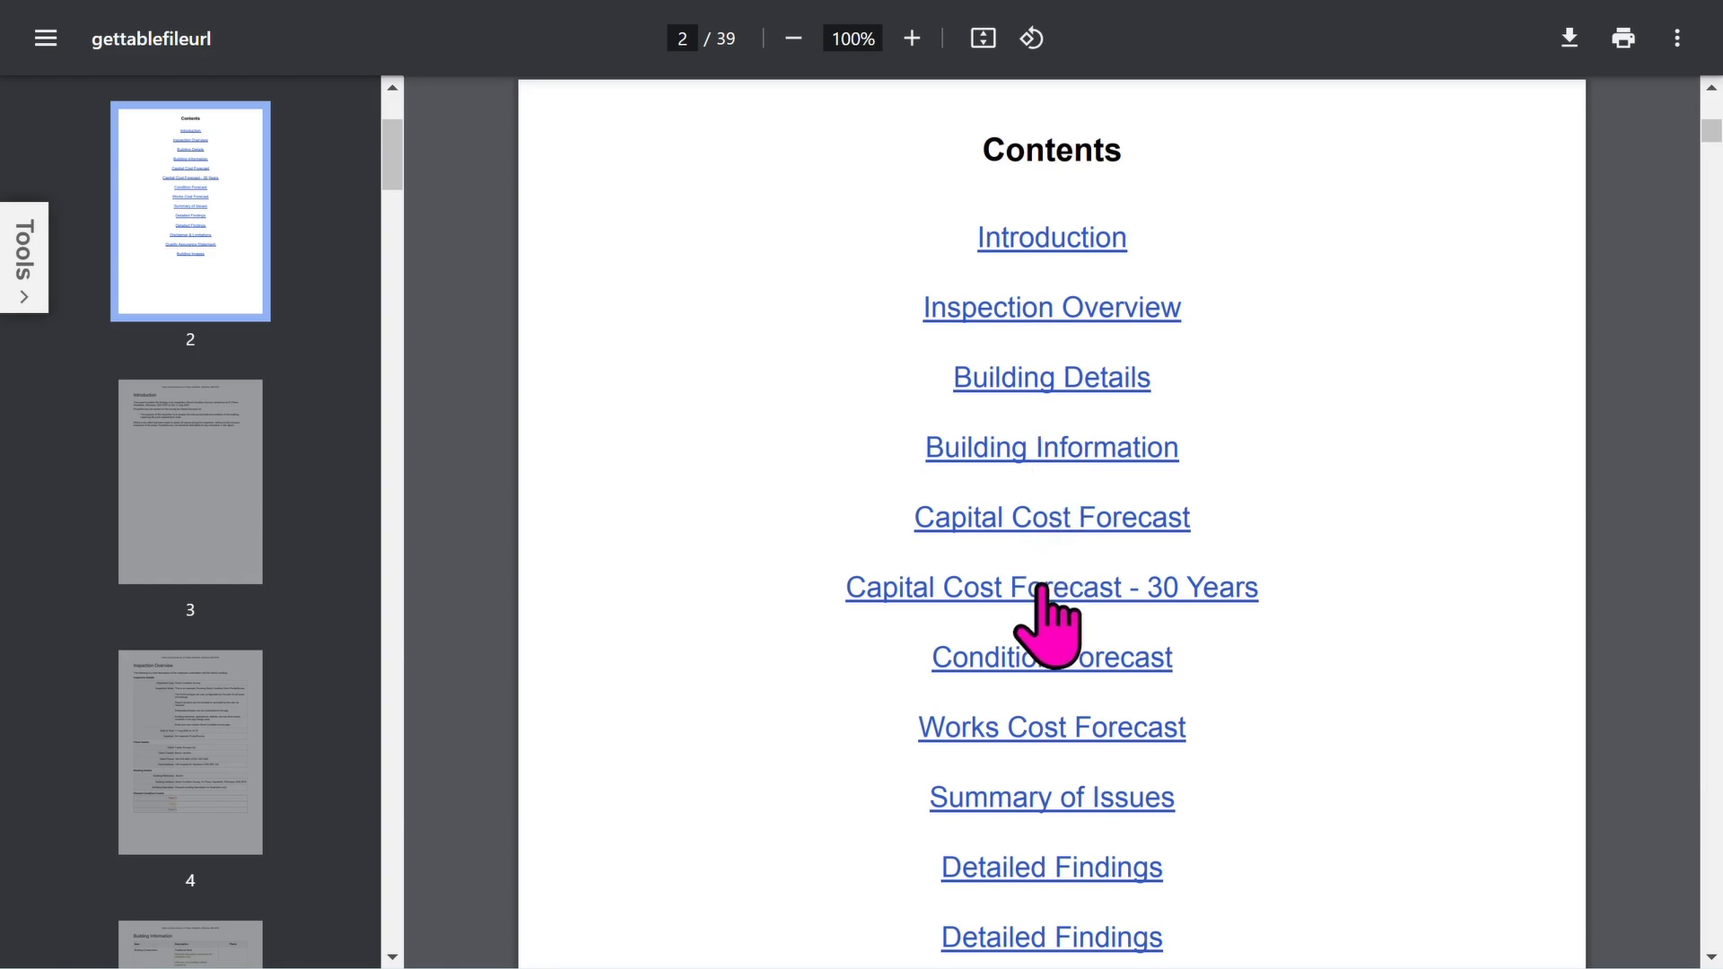
View the Introduction page, then the Inspection Overview on page 4.
scroll(1036, 762, "down", 3)
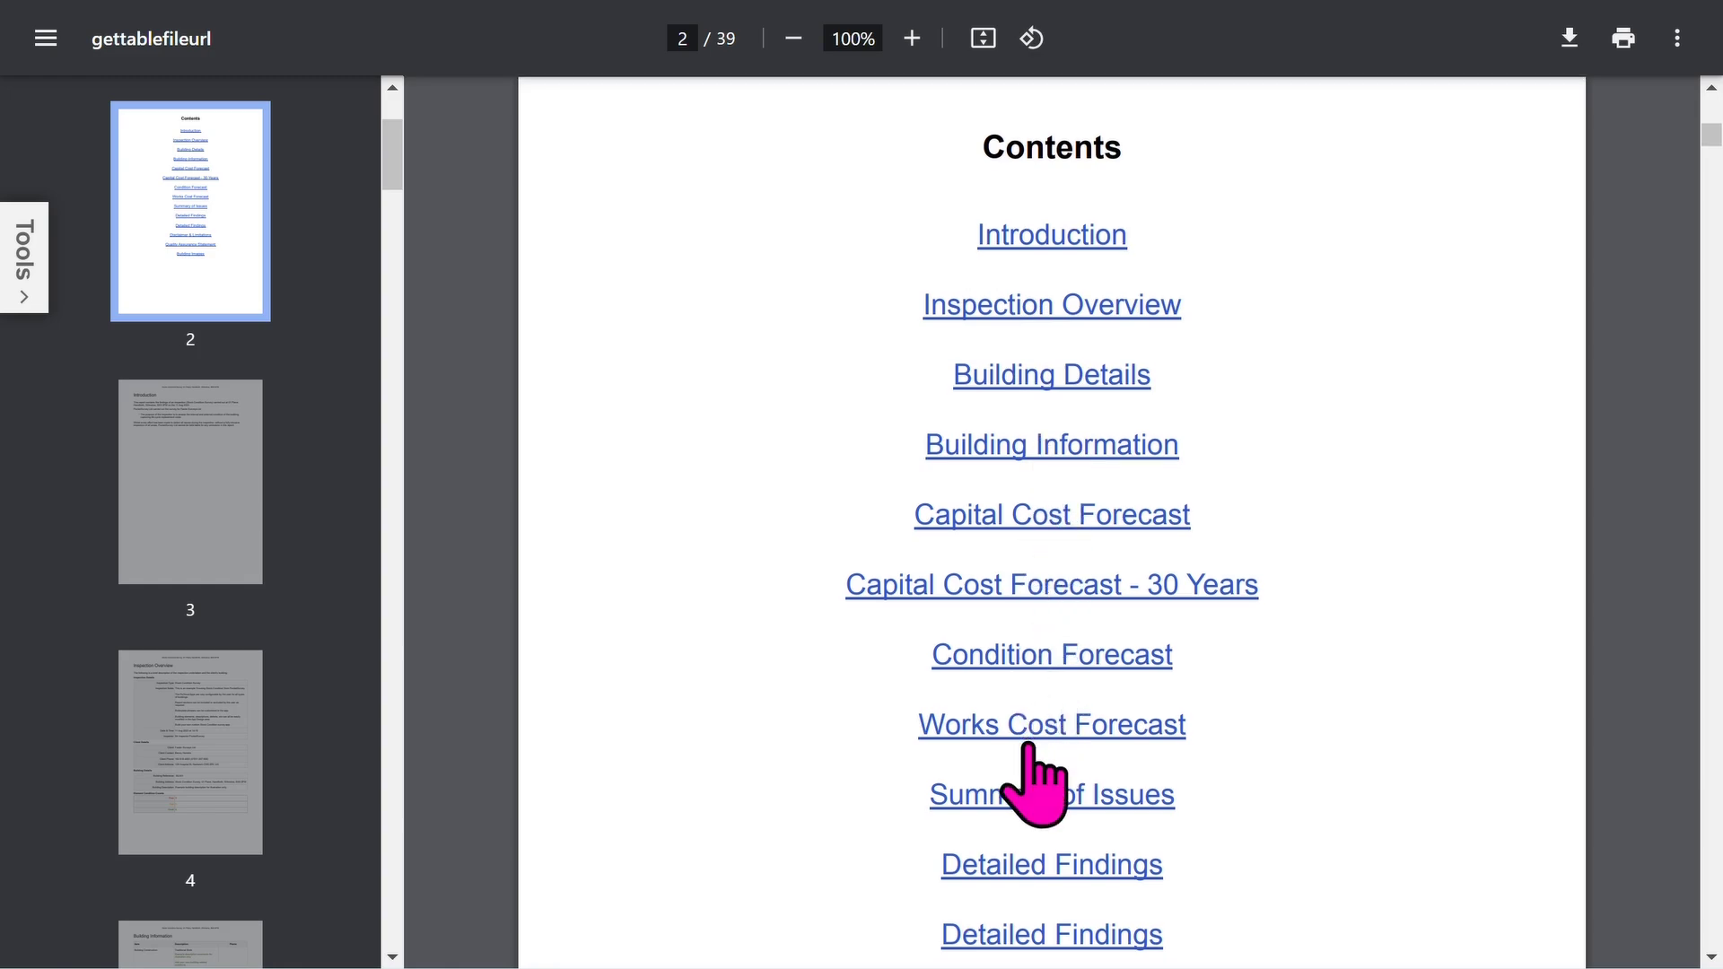
scroll(345, 530, "down", 3)
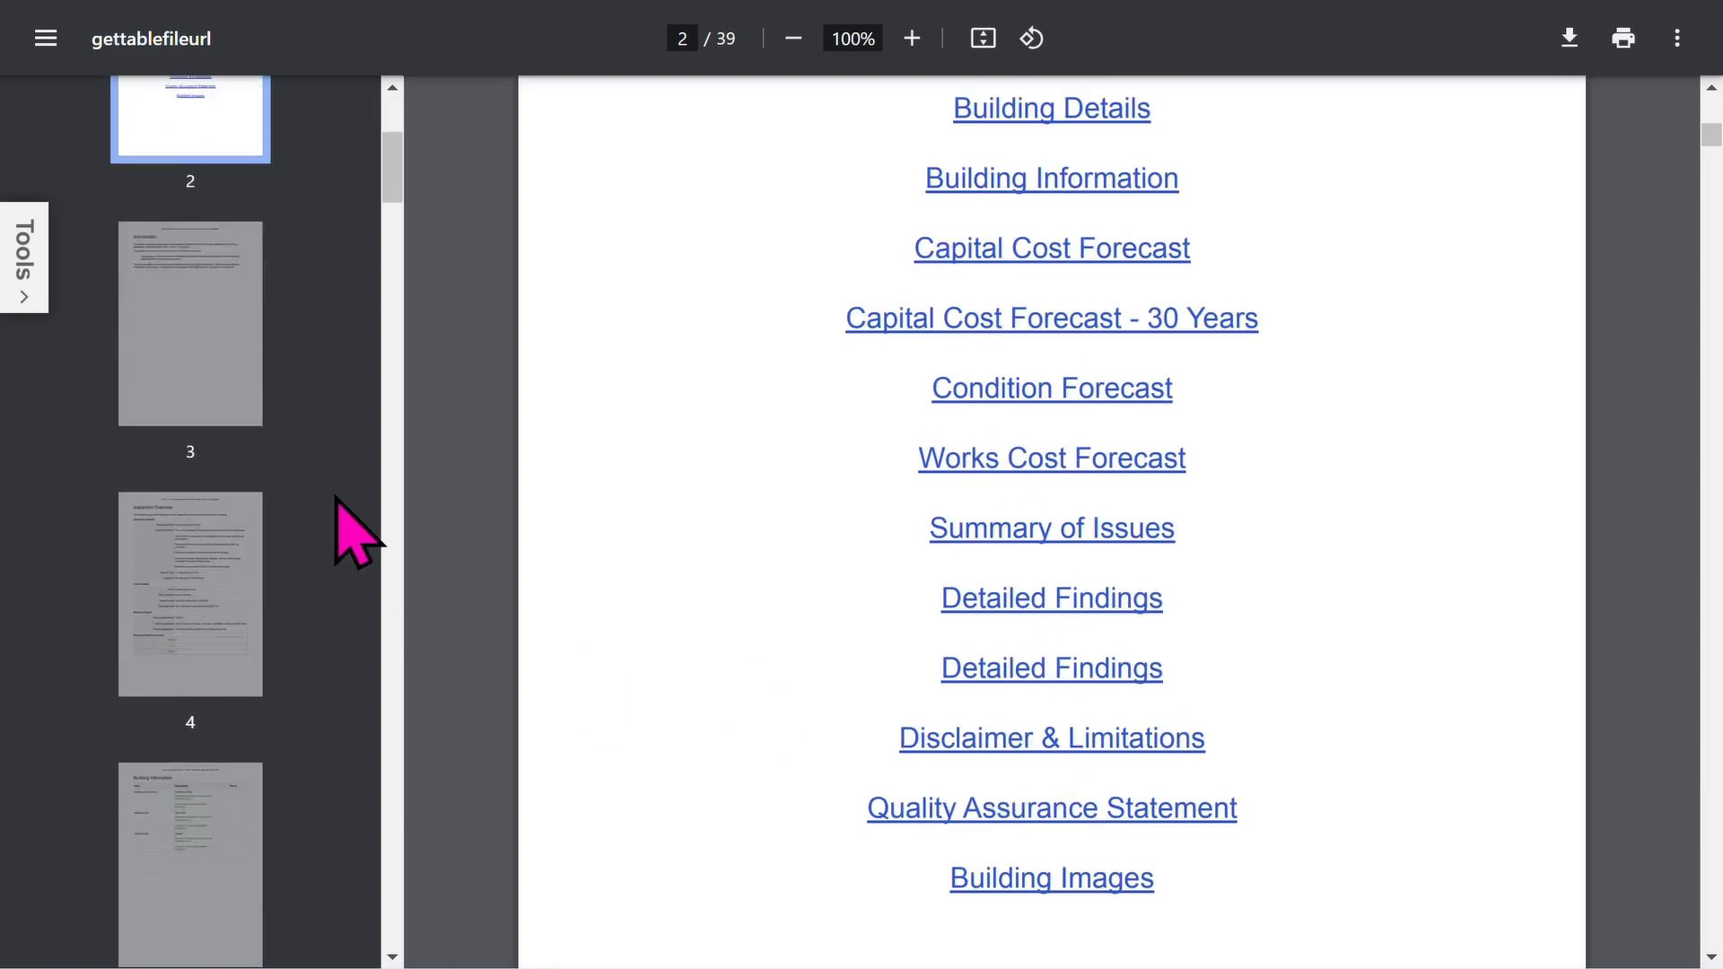
left_click(223, 252)
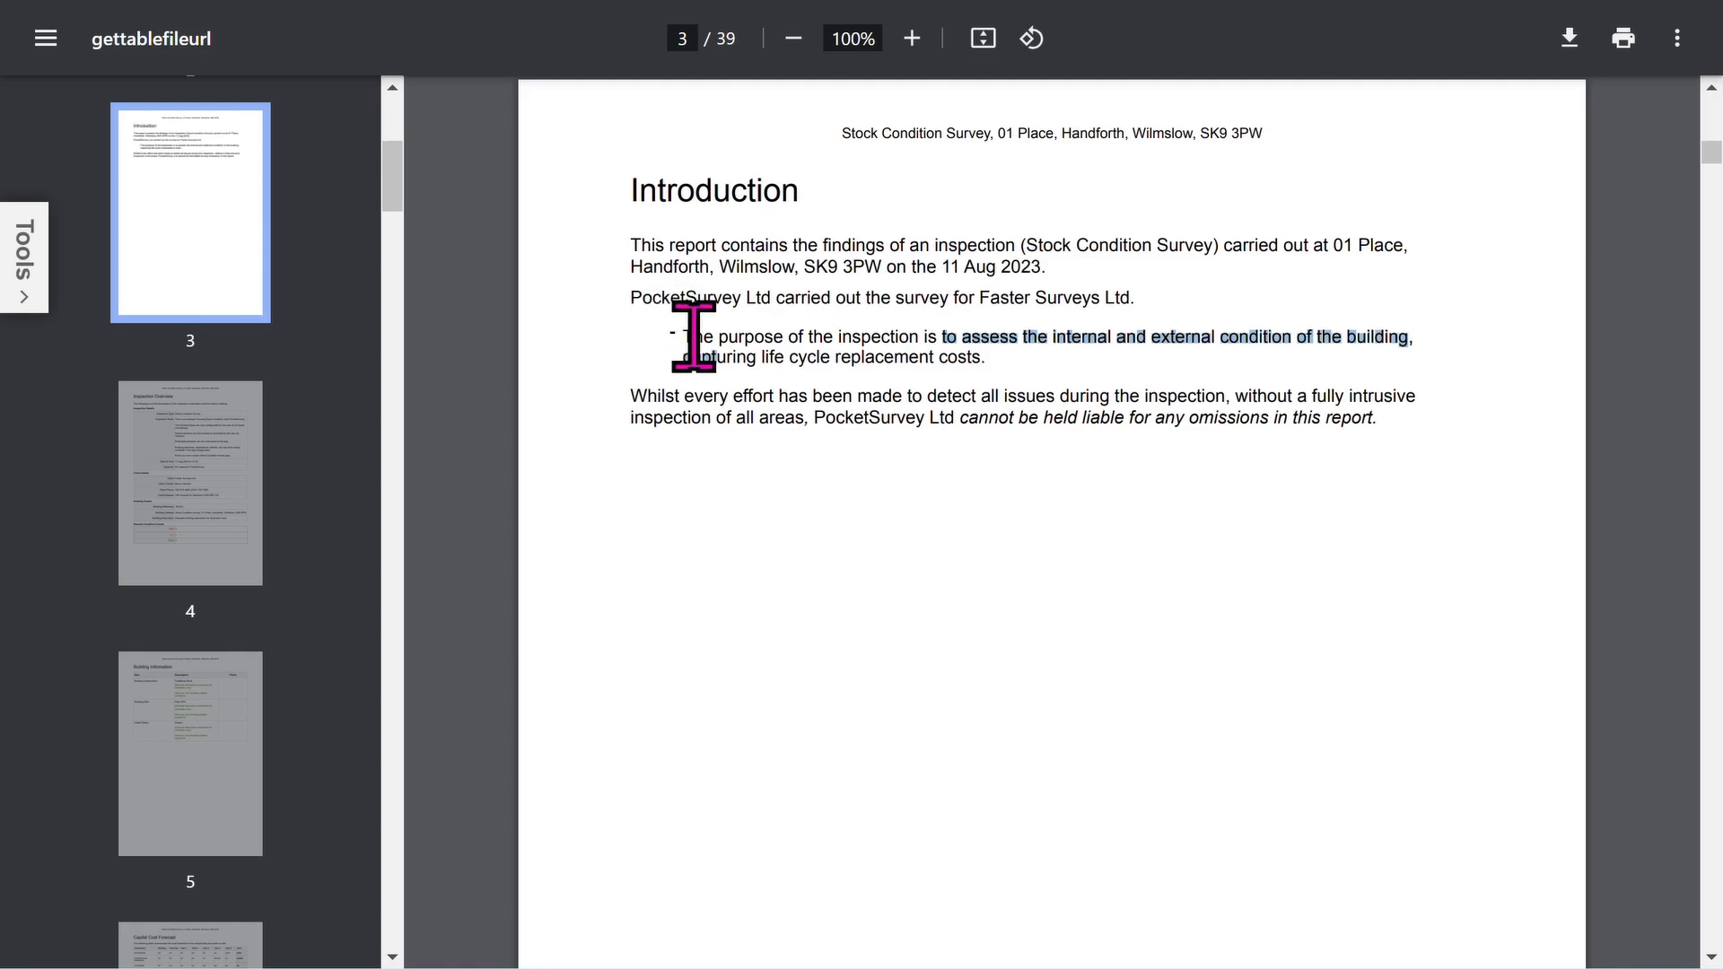
left_click(692, 337)
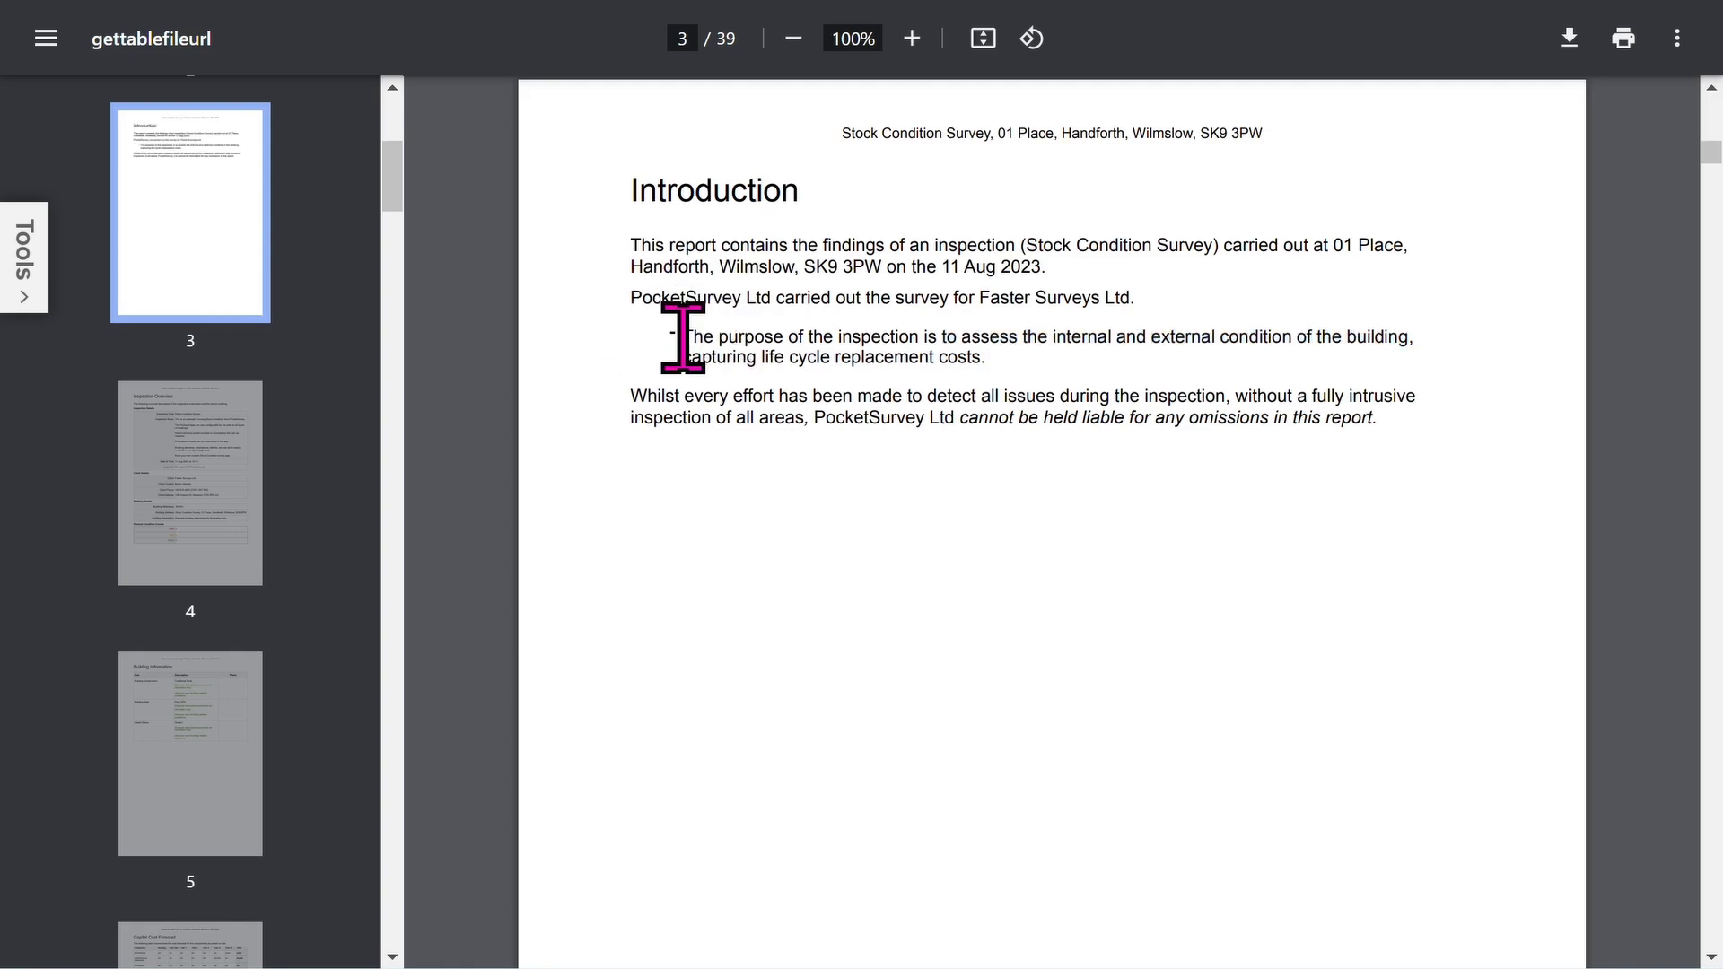
scroll(315, 481, "down", 3)
scroll(269, 365, "up", 1)
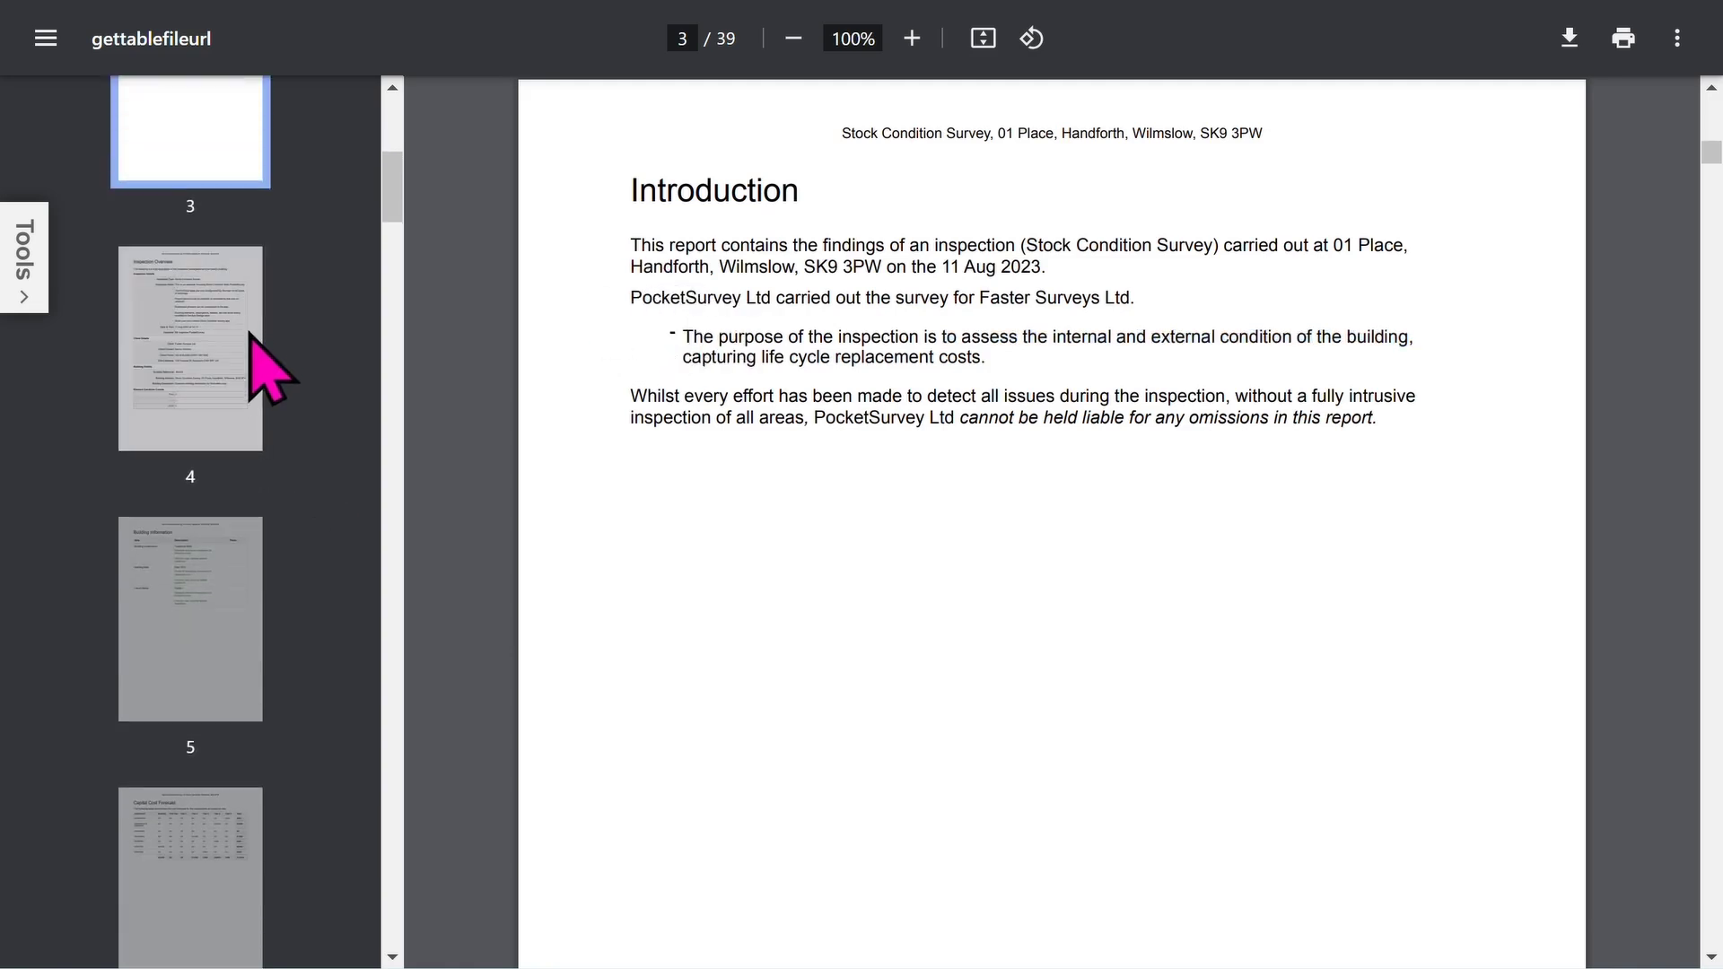
left_click(222, 355)
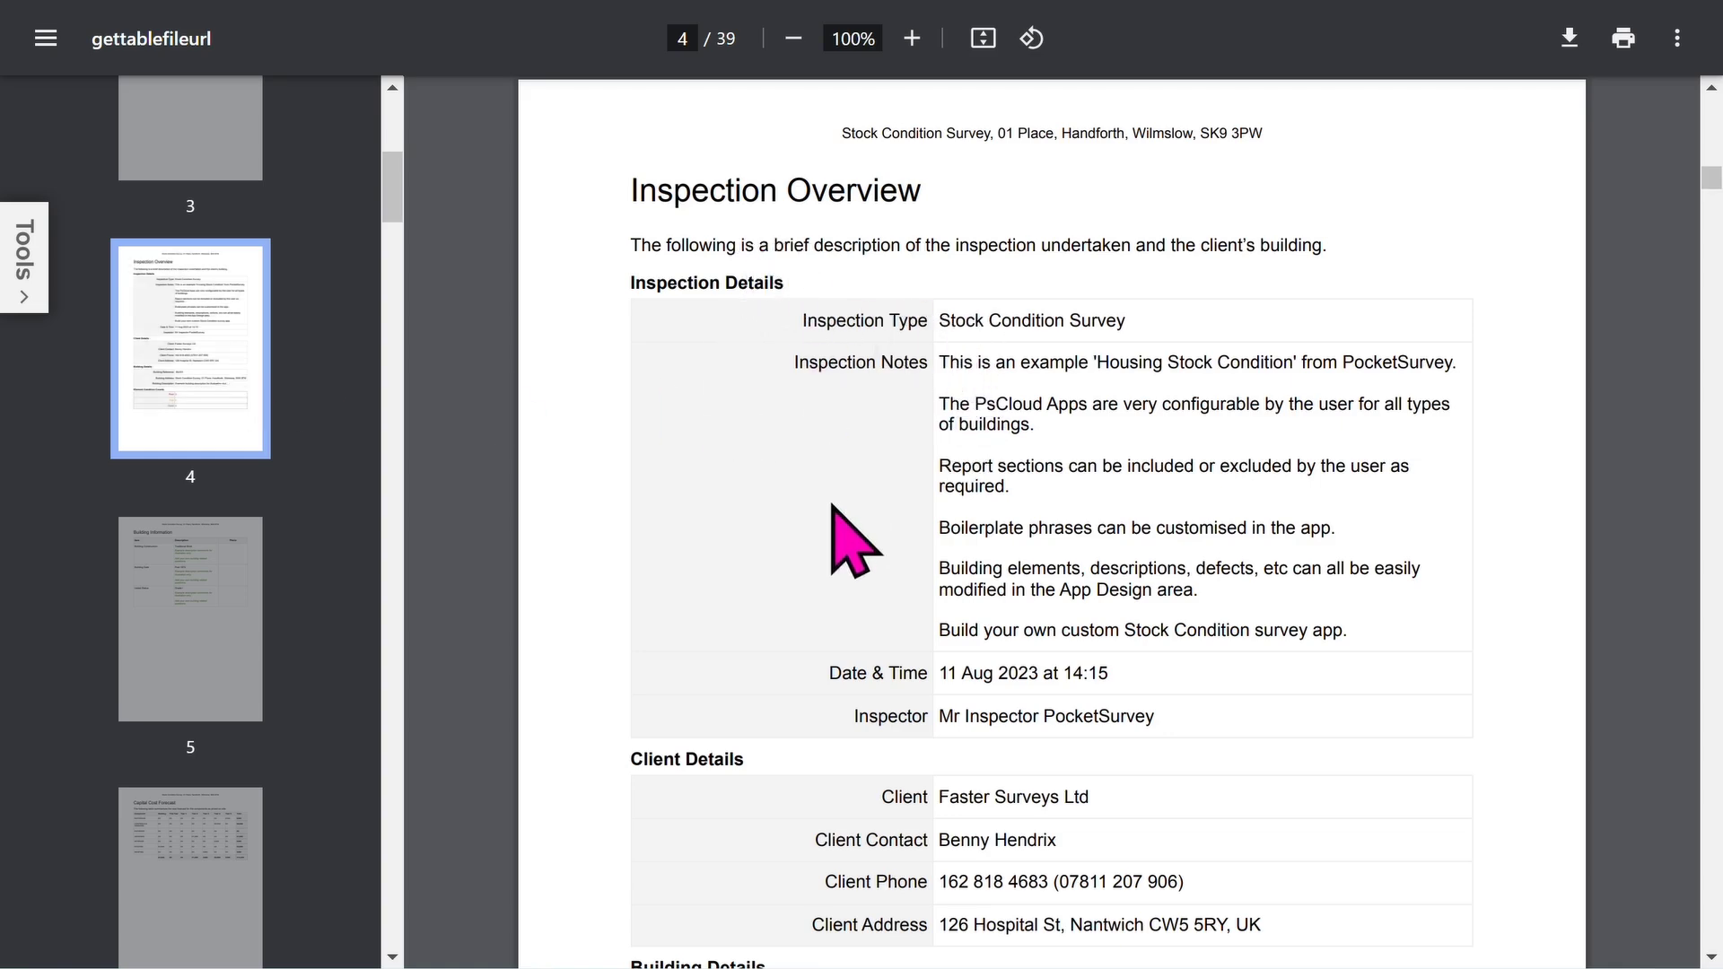
View page 5, Building Information, and then page 6, Capital Cost Forecast.
scroll(833, 508, "down", 6)
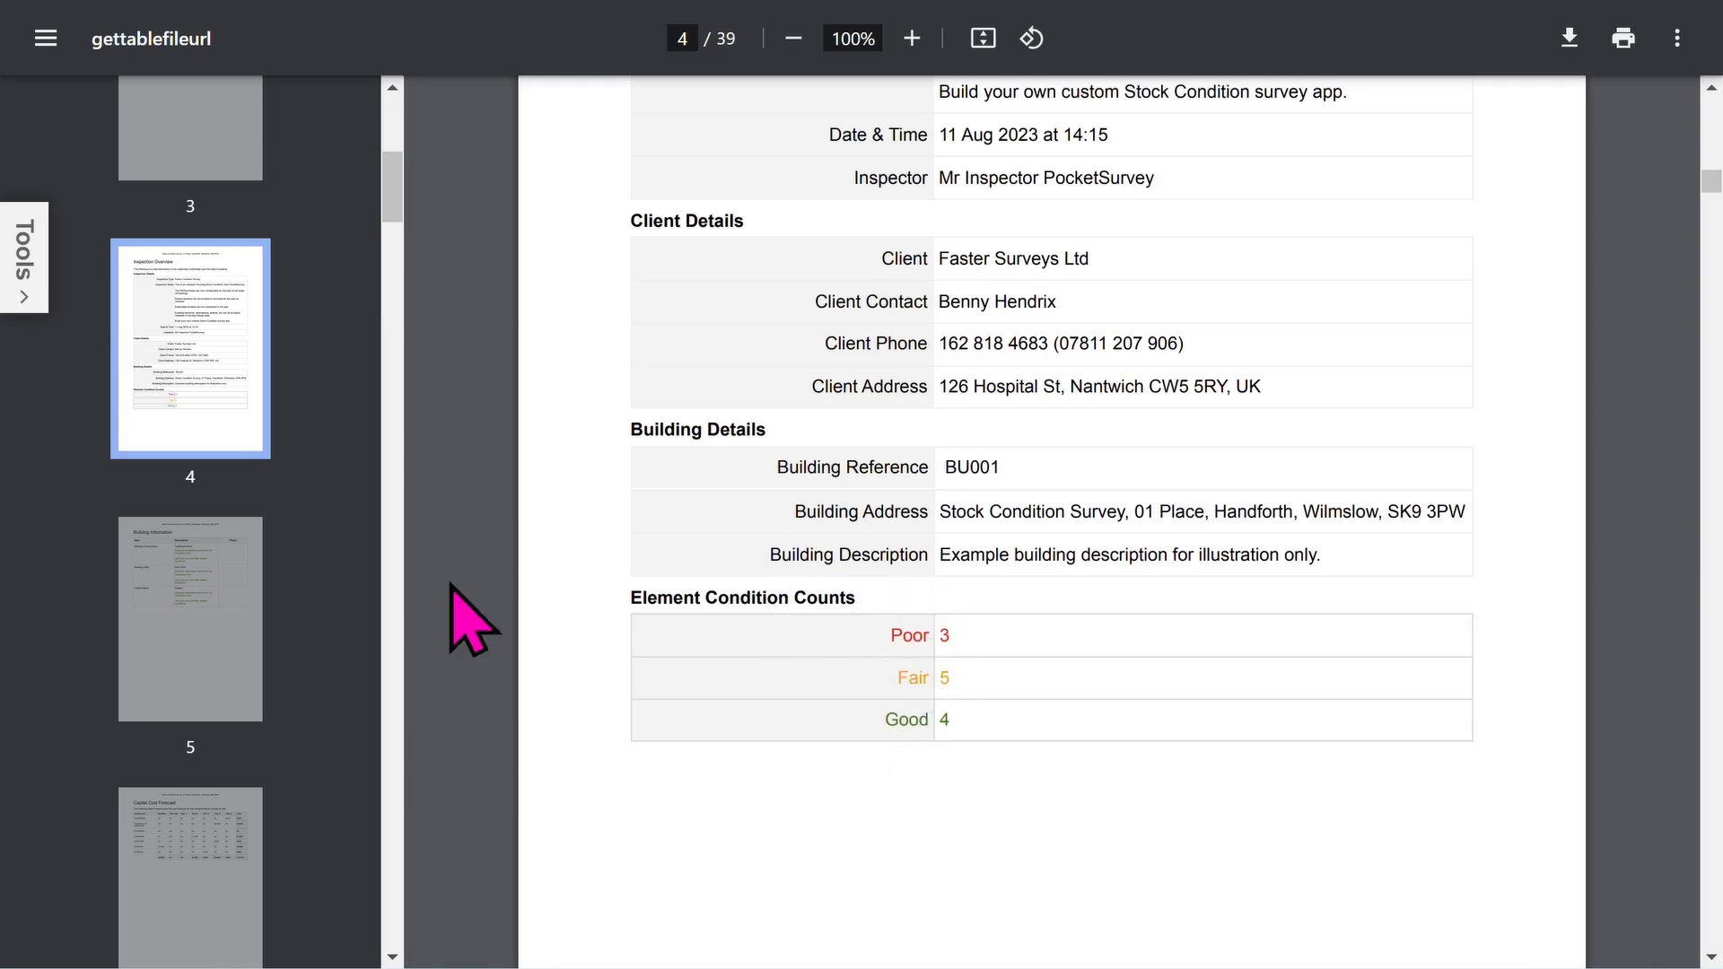
scroll(311, 495, "down", 5)
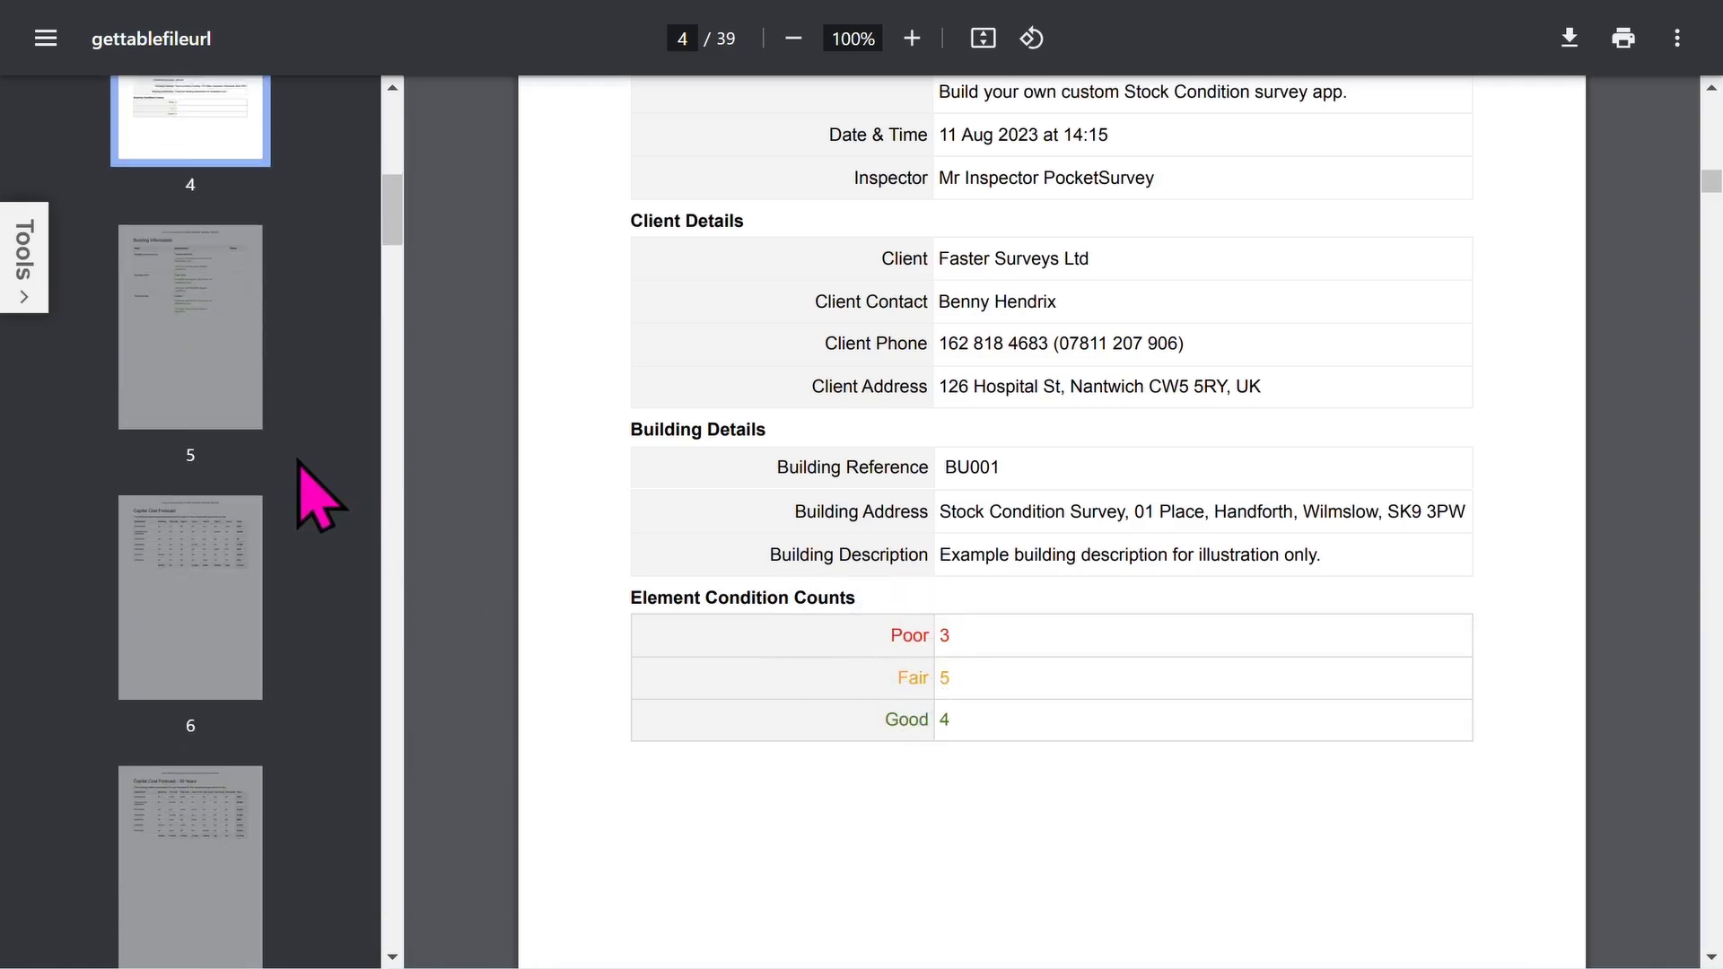
left_click(225, 256)
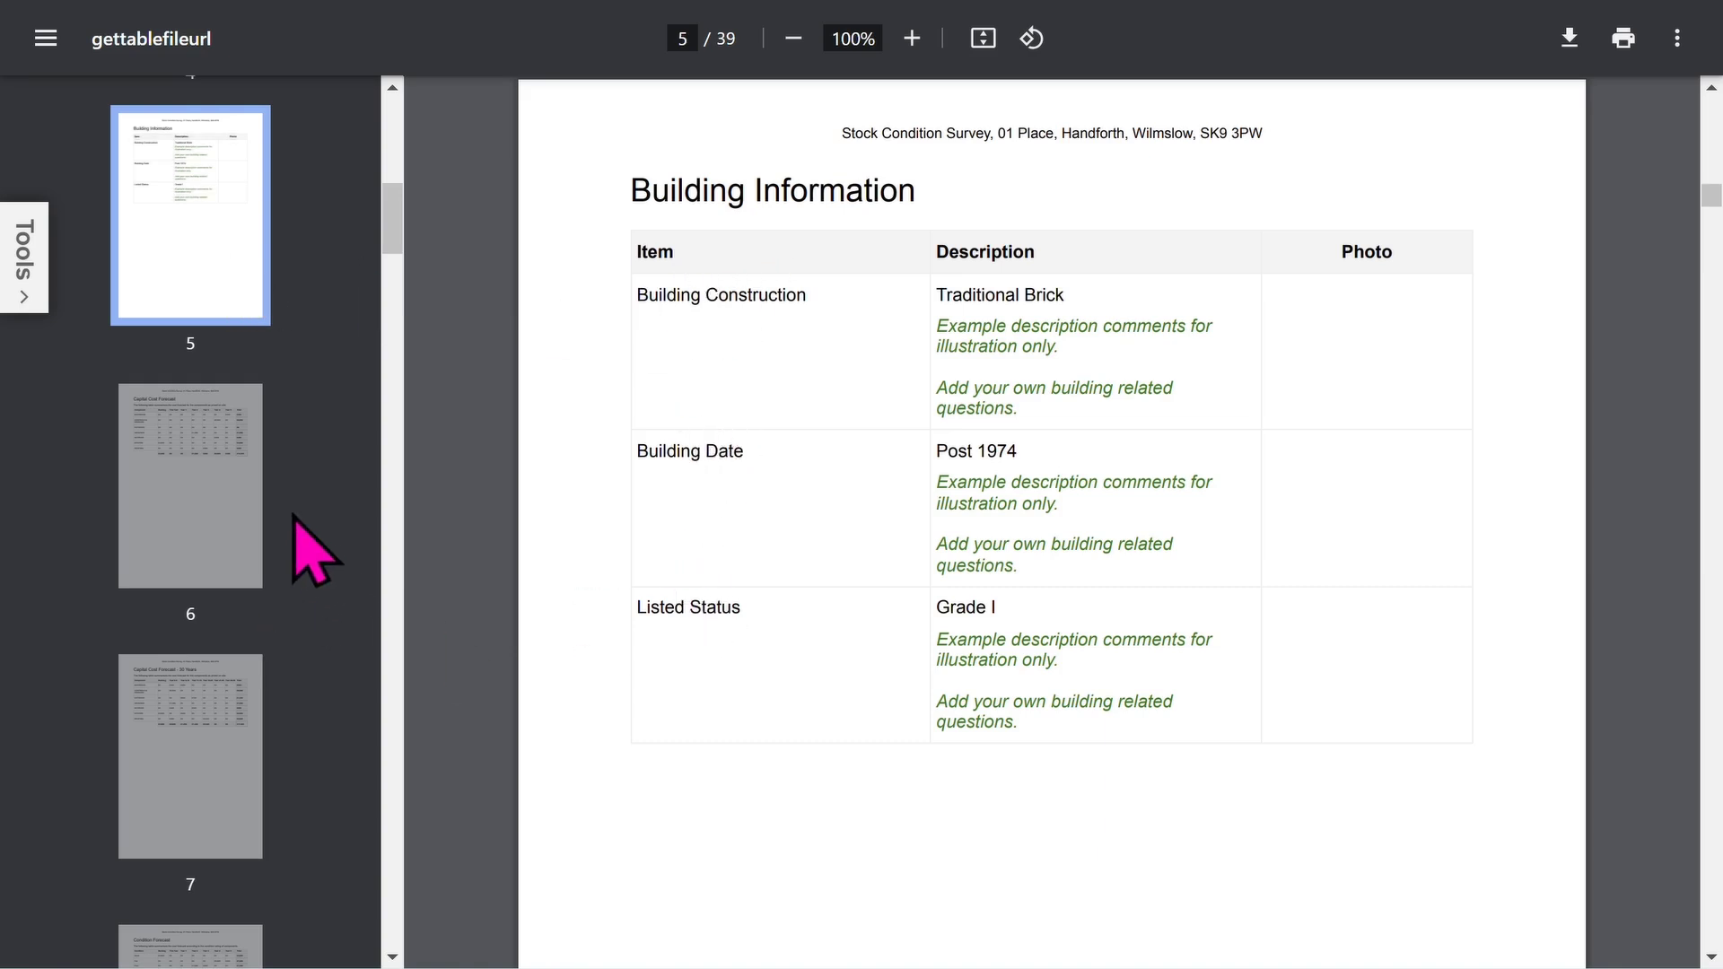
scroll(310, 546, "down", 3)
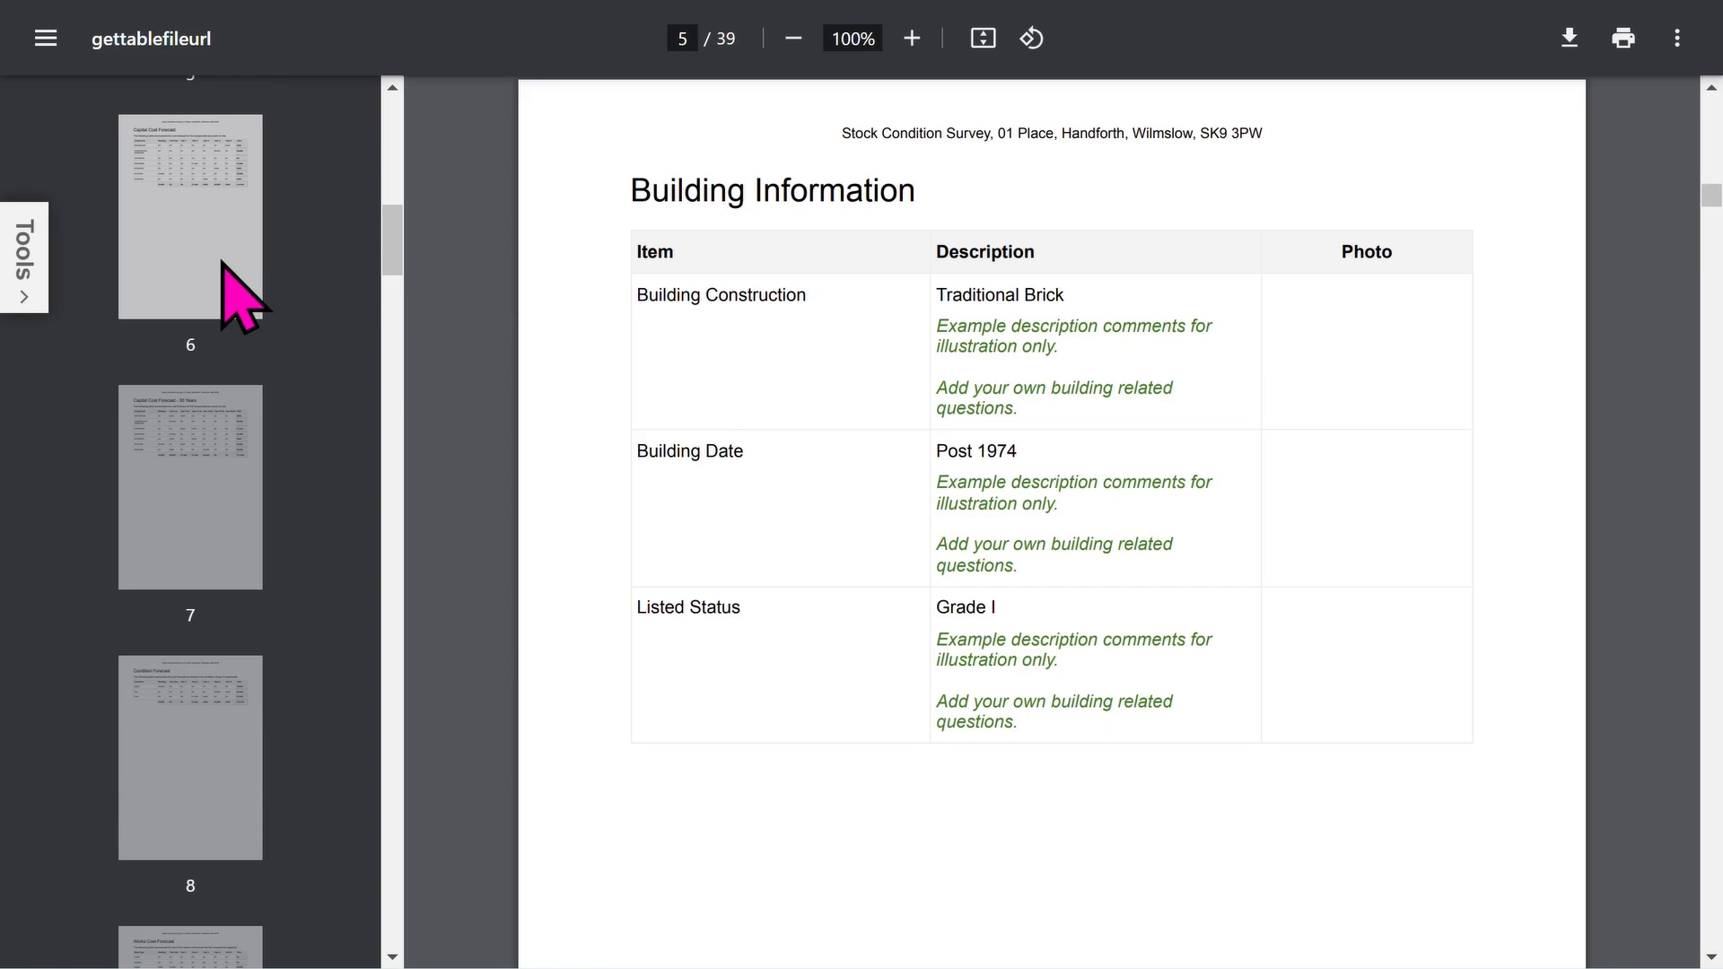
left_click(235, 296)
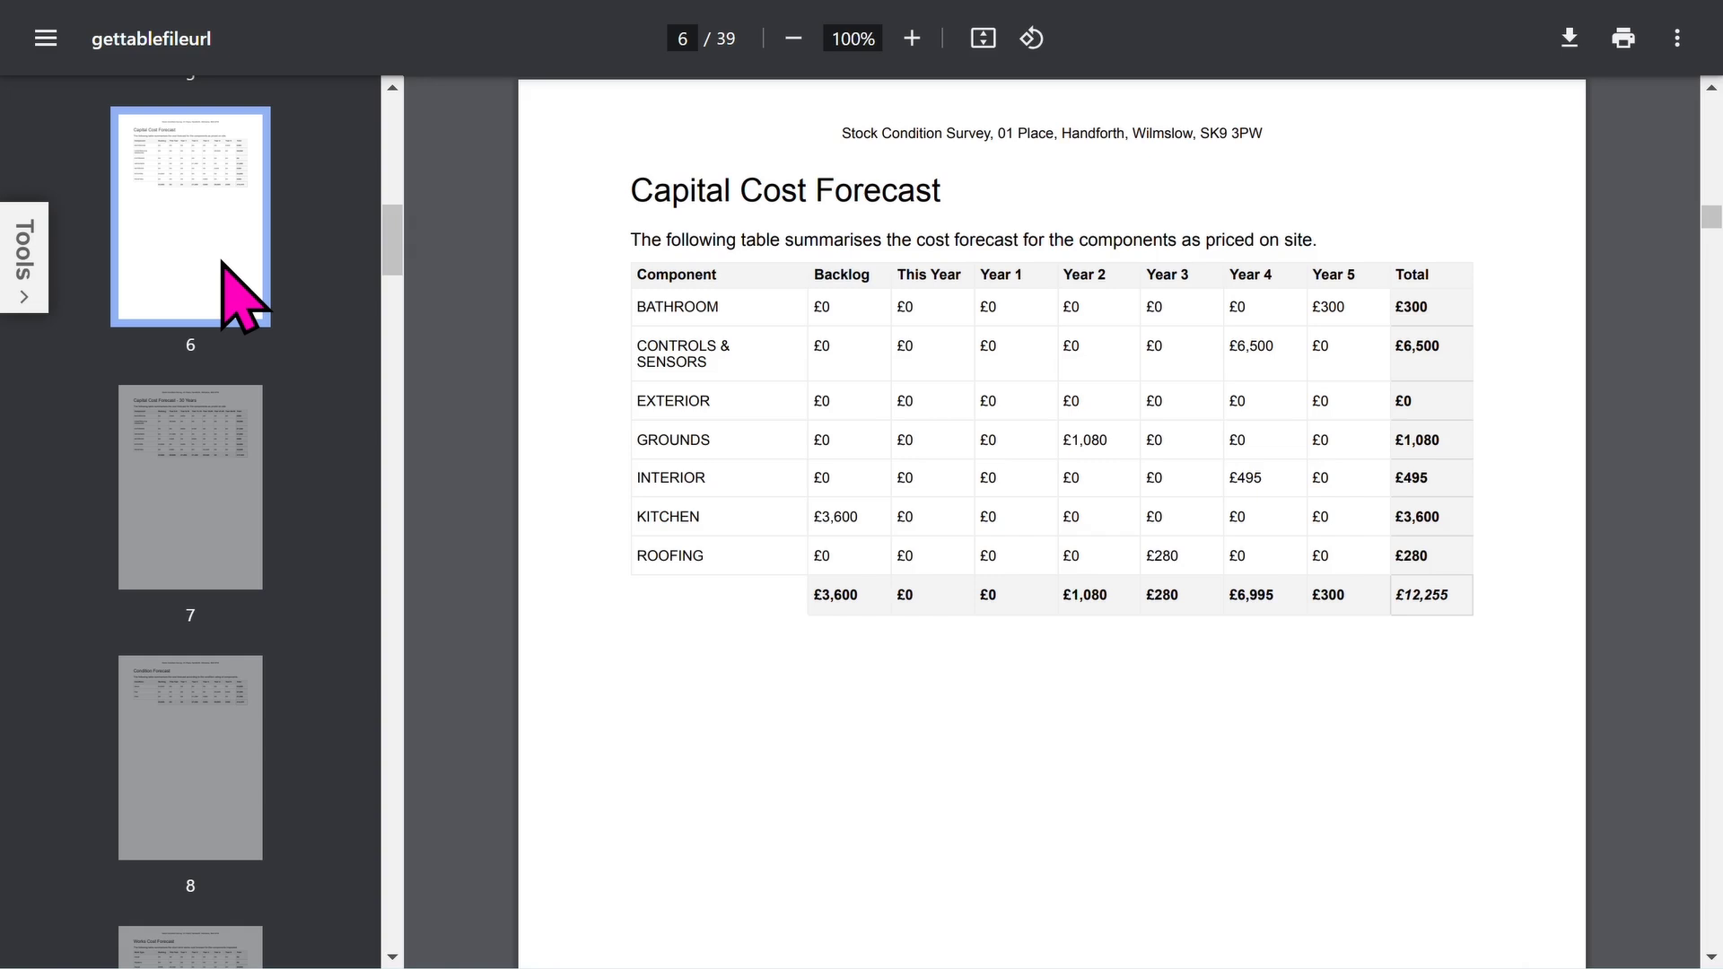
View the 30-year cost forecast, Condition Forecast, Works Cost Forecast and Summary of Issues pages.
left_click(214, 511)
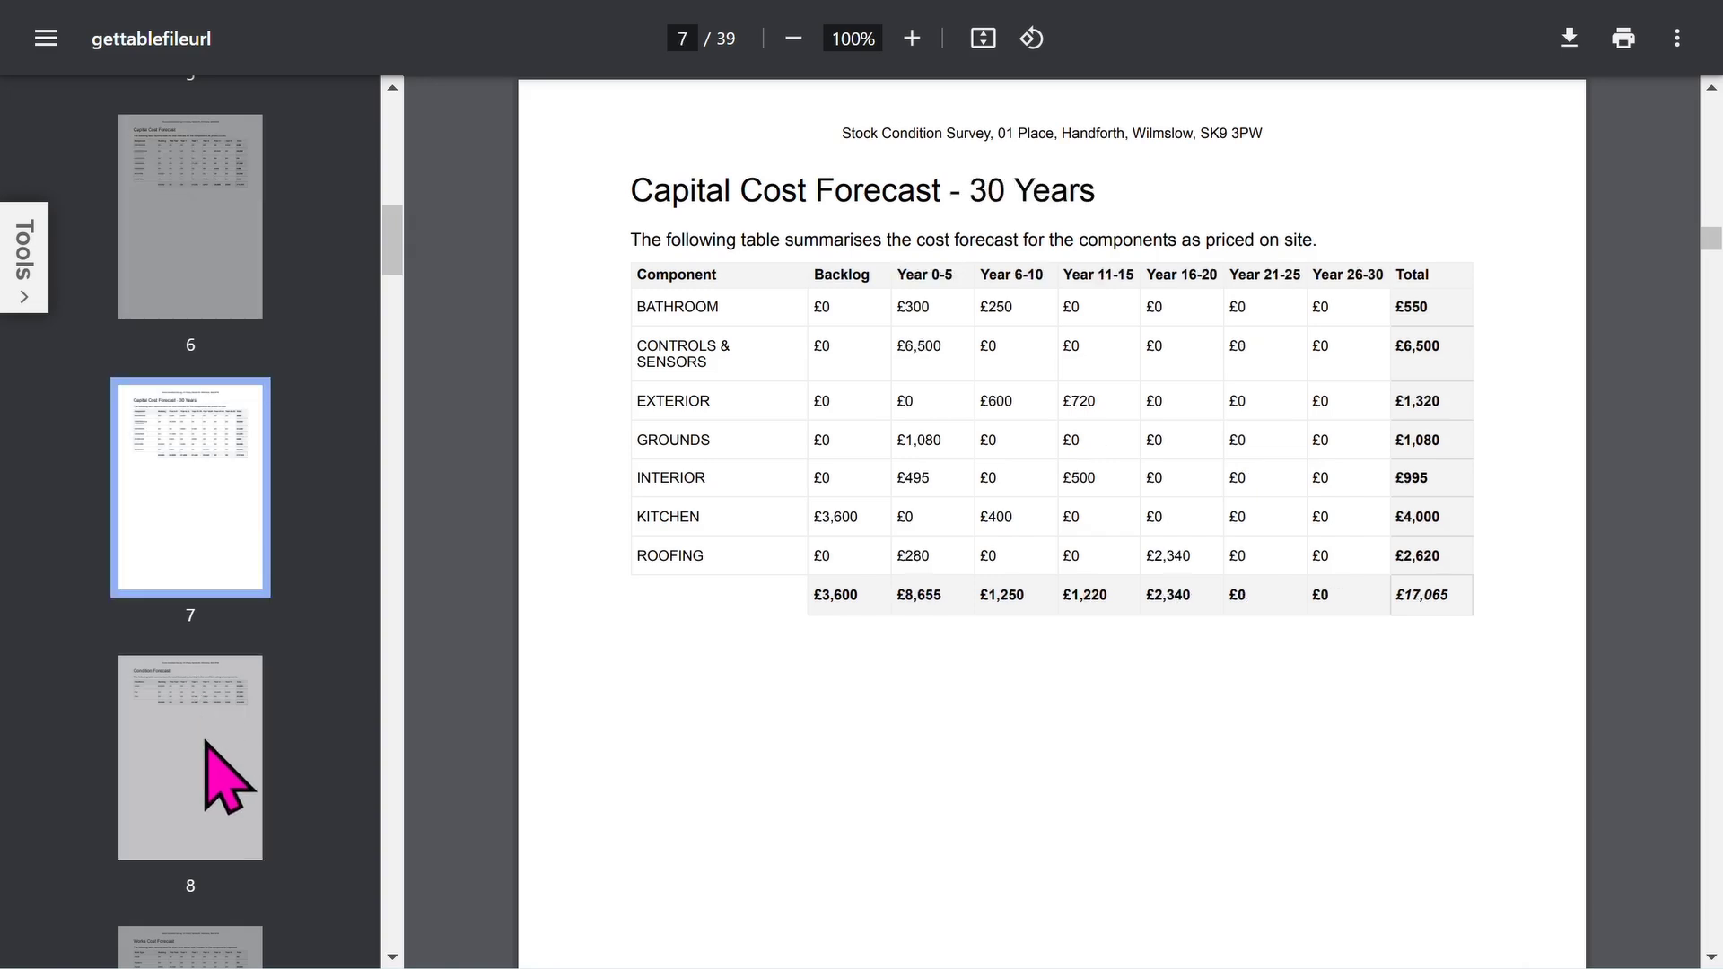
left_click(219, 782)
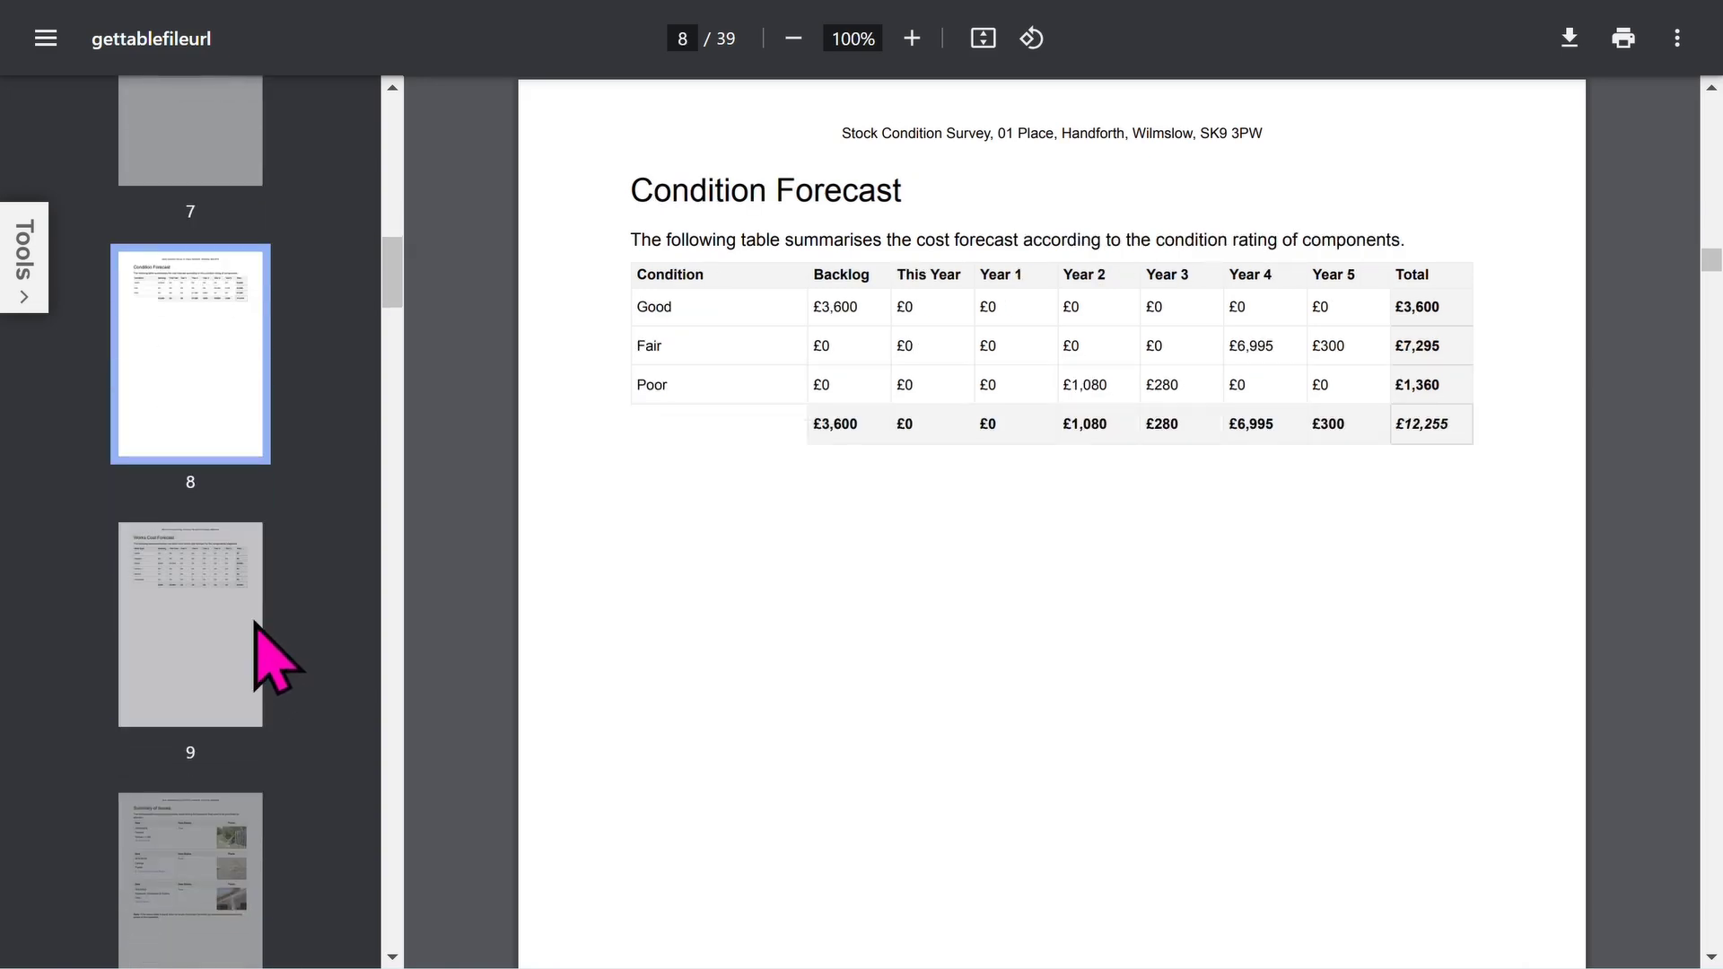
left_click(244, 638)
scroll(374, 596, "down", 4)
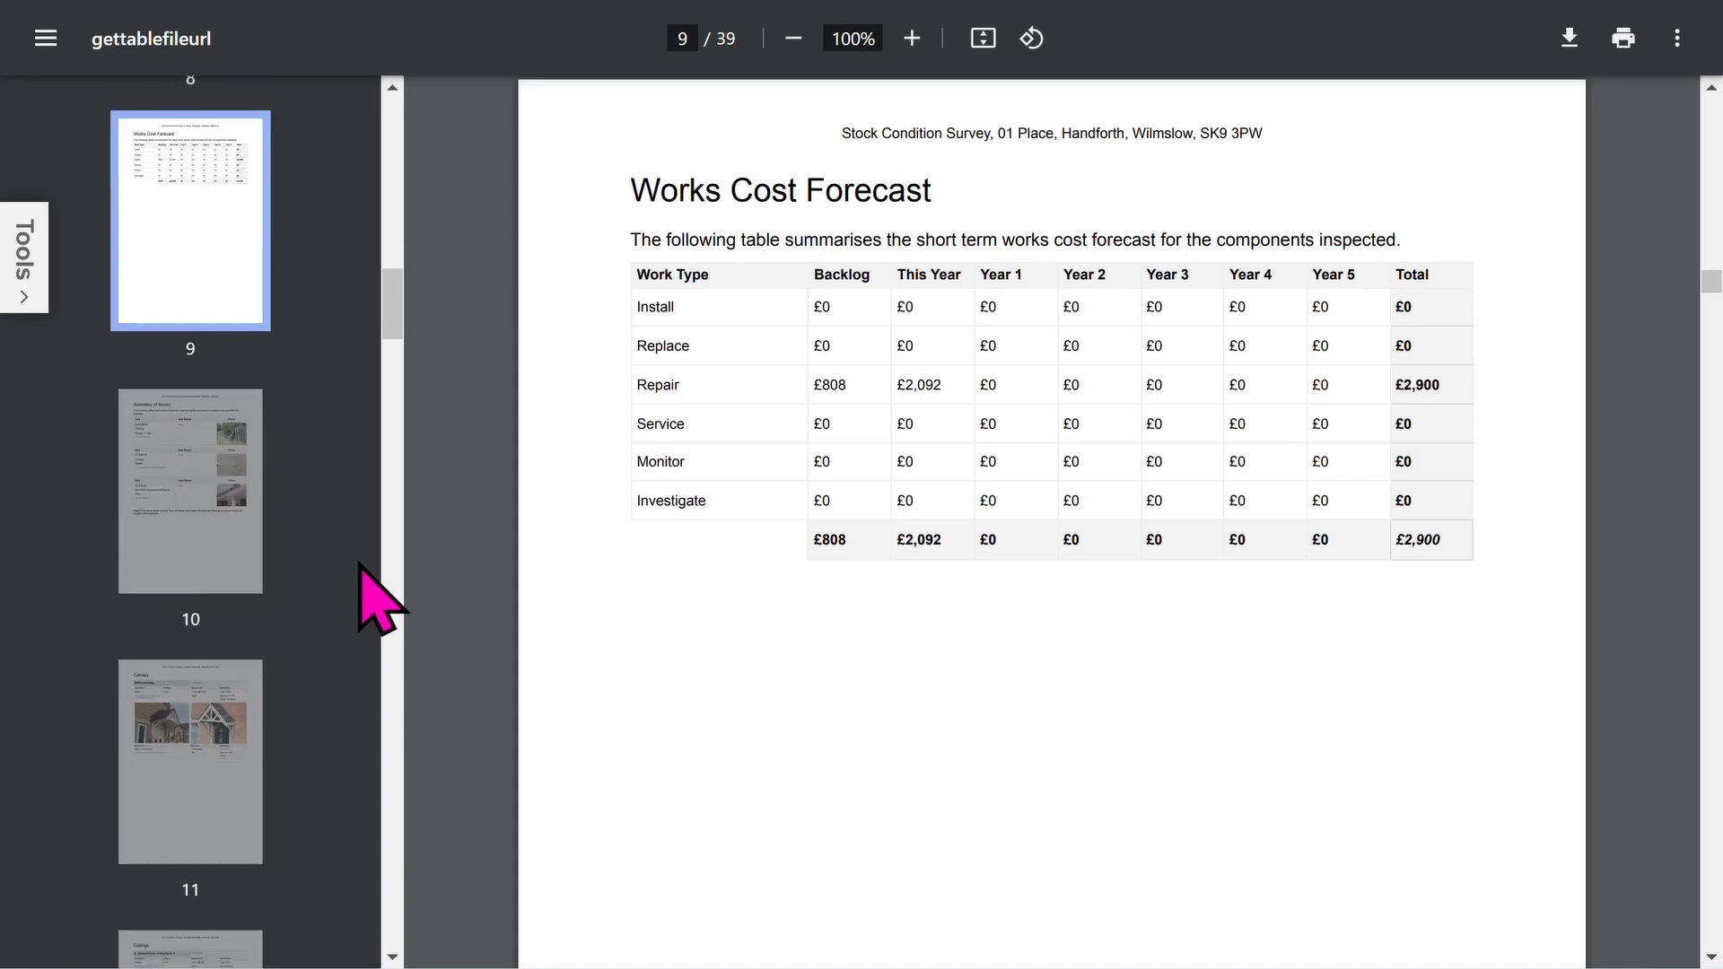
left_click(180, 517)
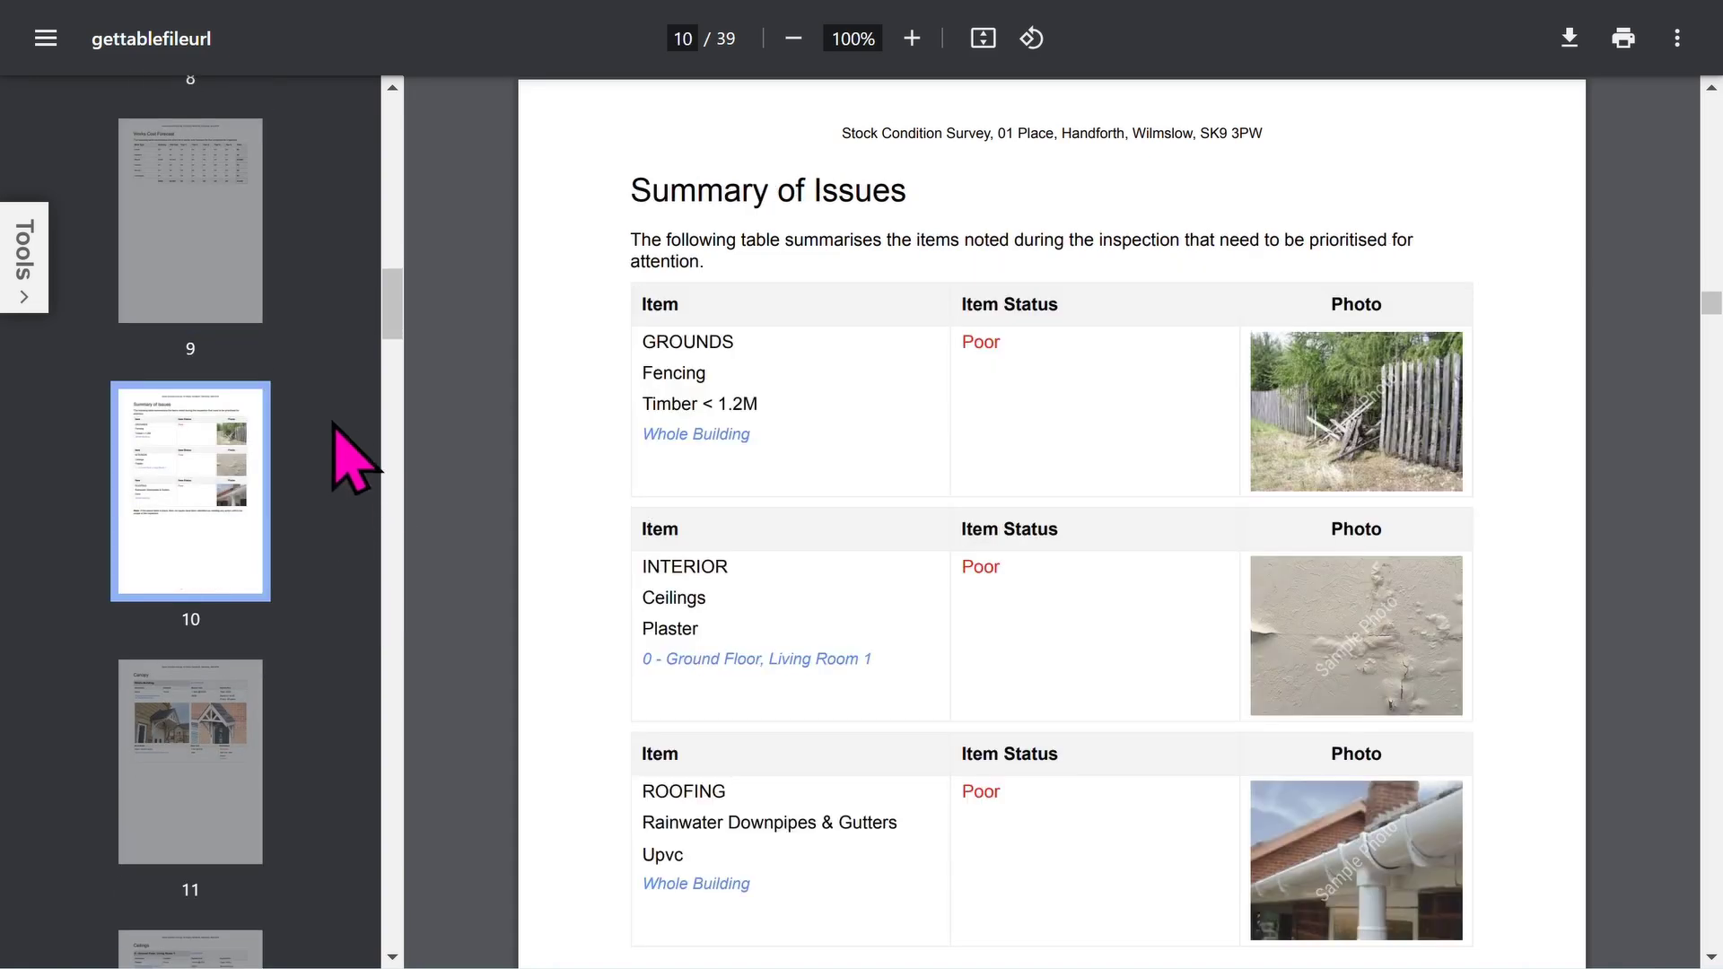
scroll(339, 461, "down", 4)
View the item pages: 11 Canopy, 15 Floor Coverings and 18 Pitched Roof Covering.
left_click(231, 416)
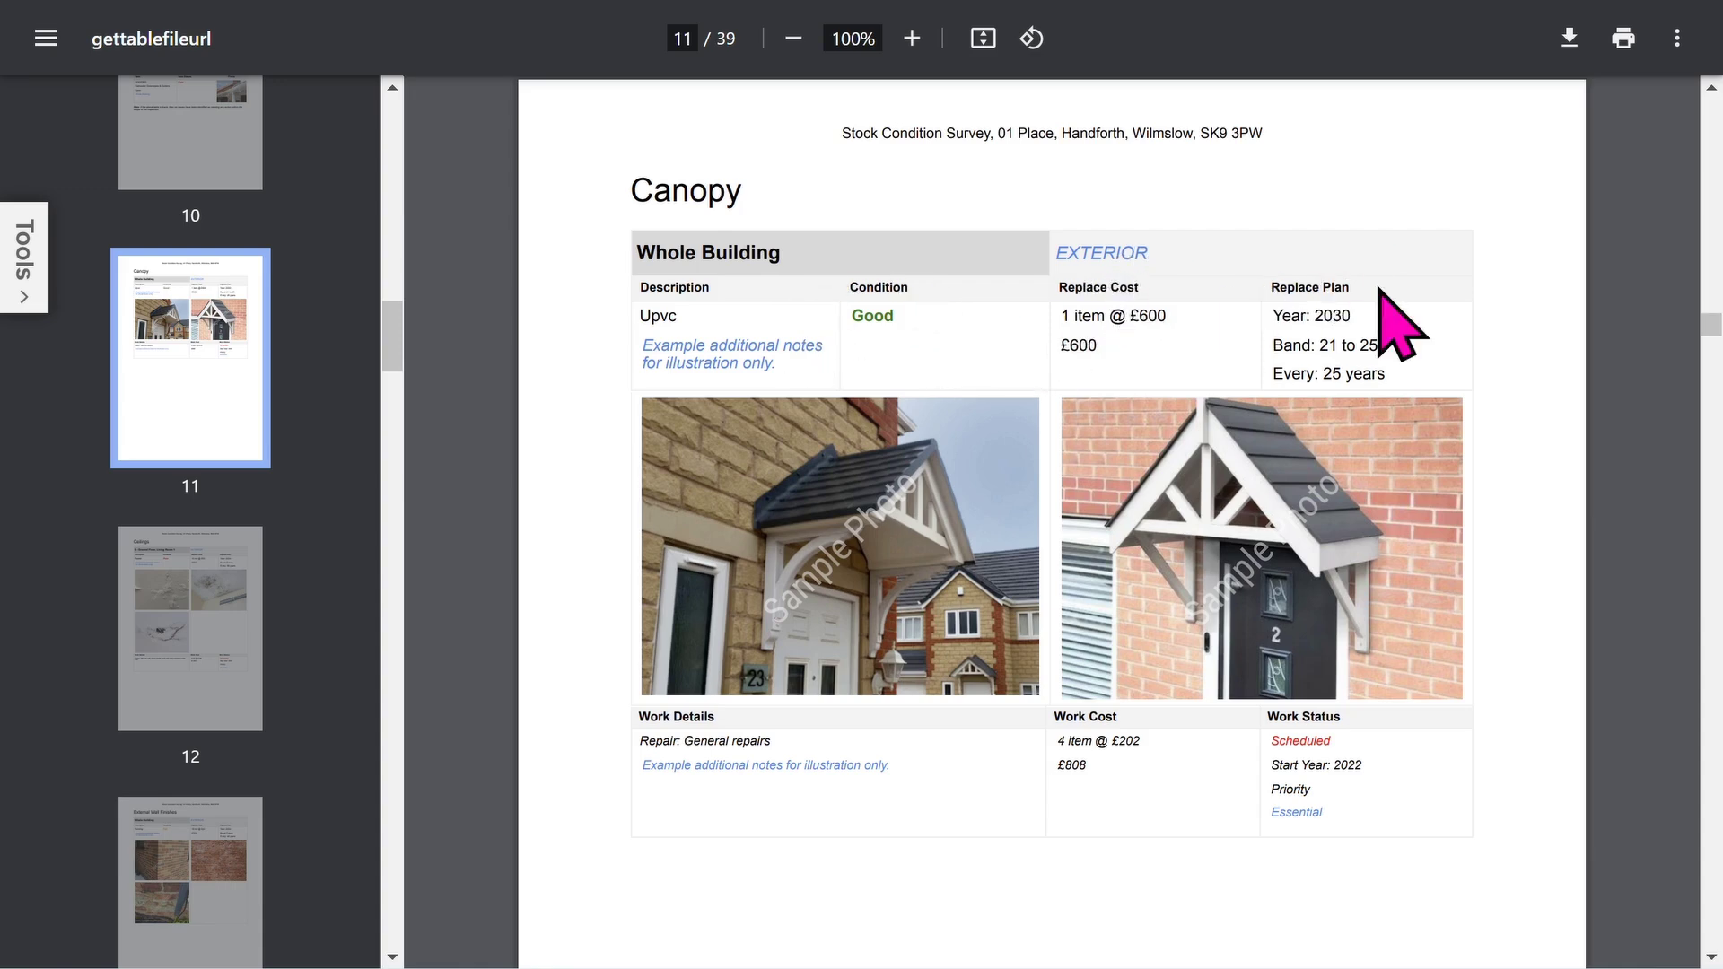
scroll(1095, 493, "down", 2)
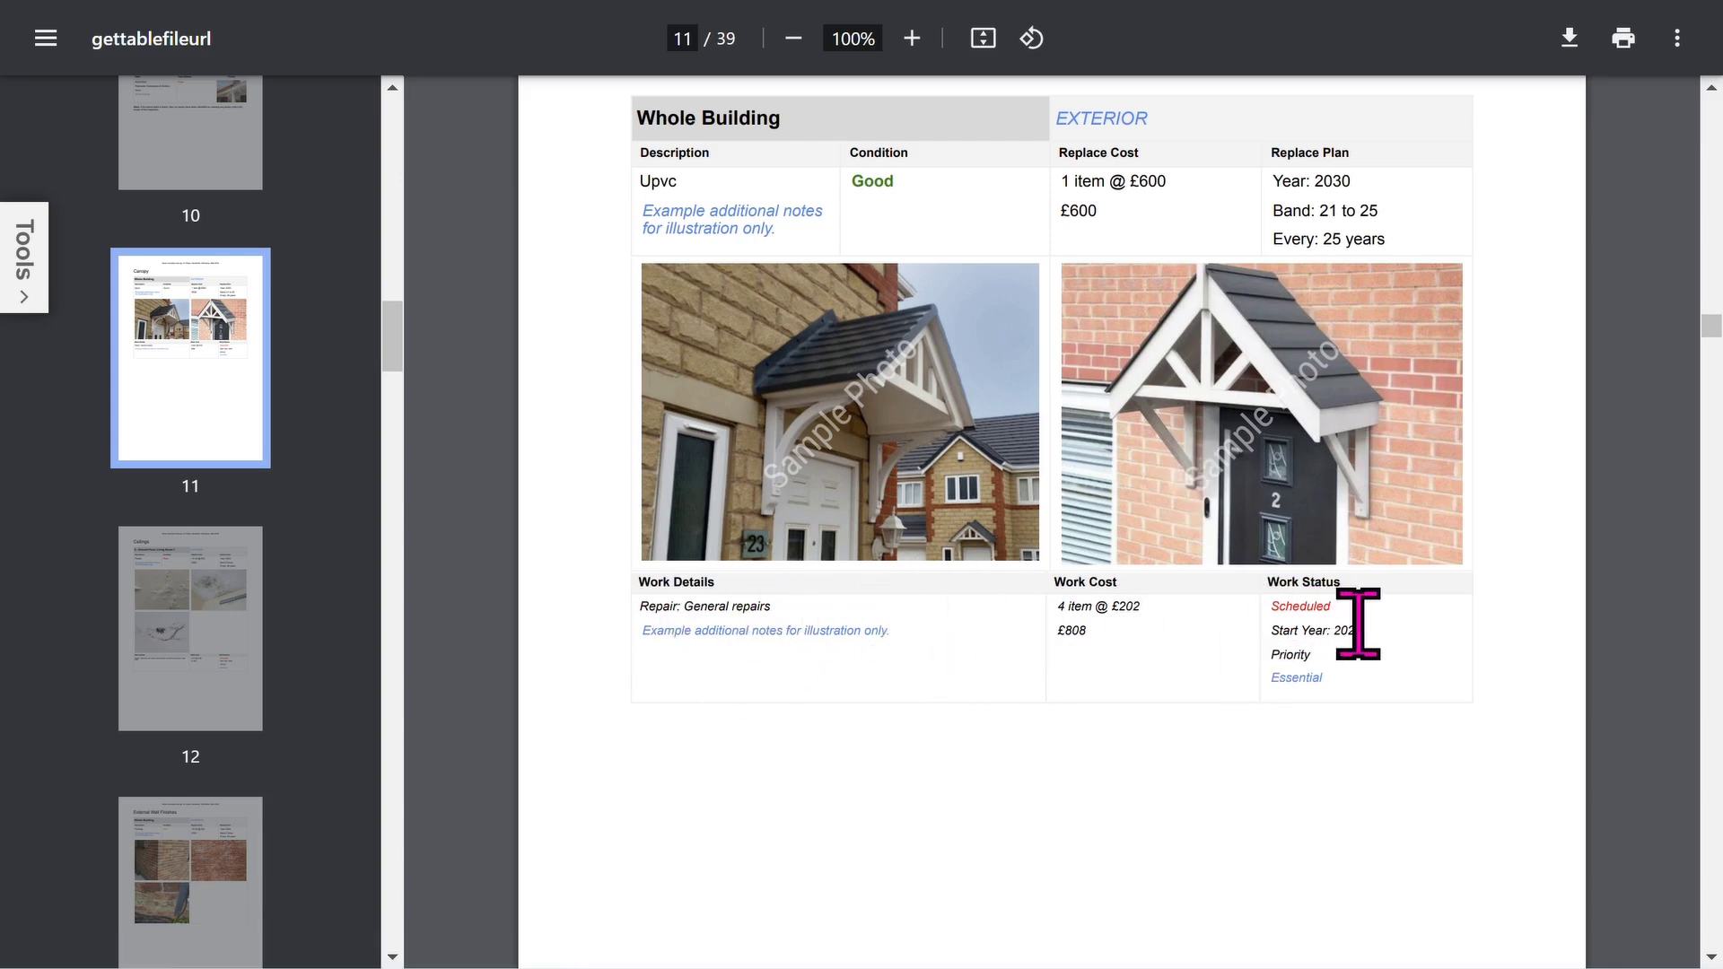
scroll(308, 703, "down", 6)
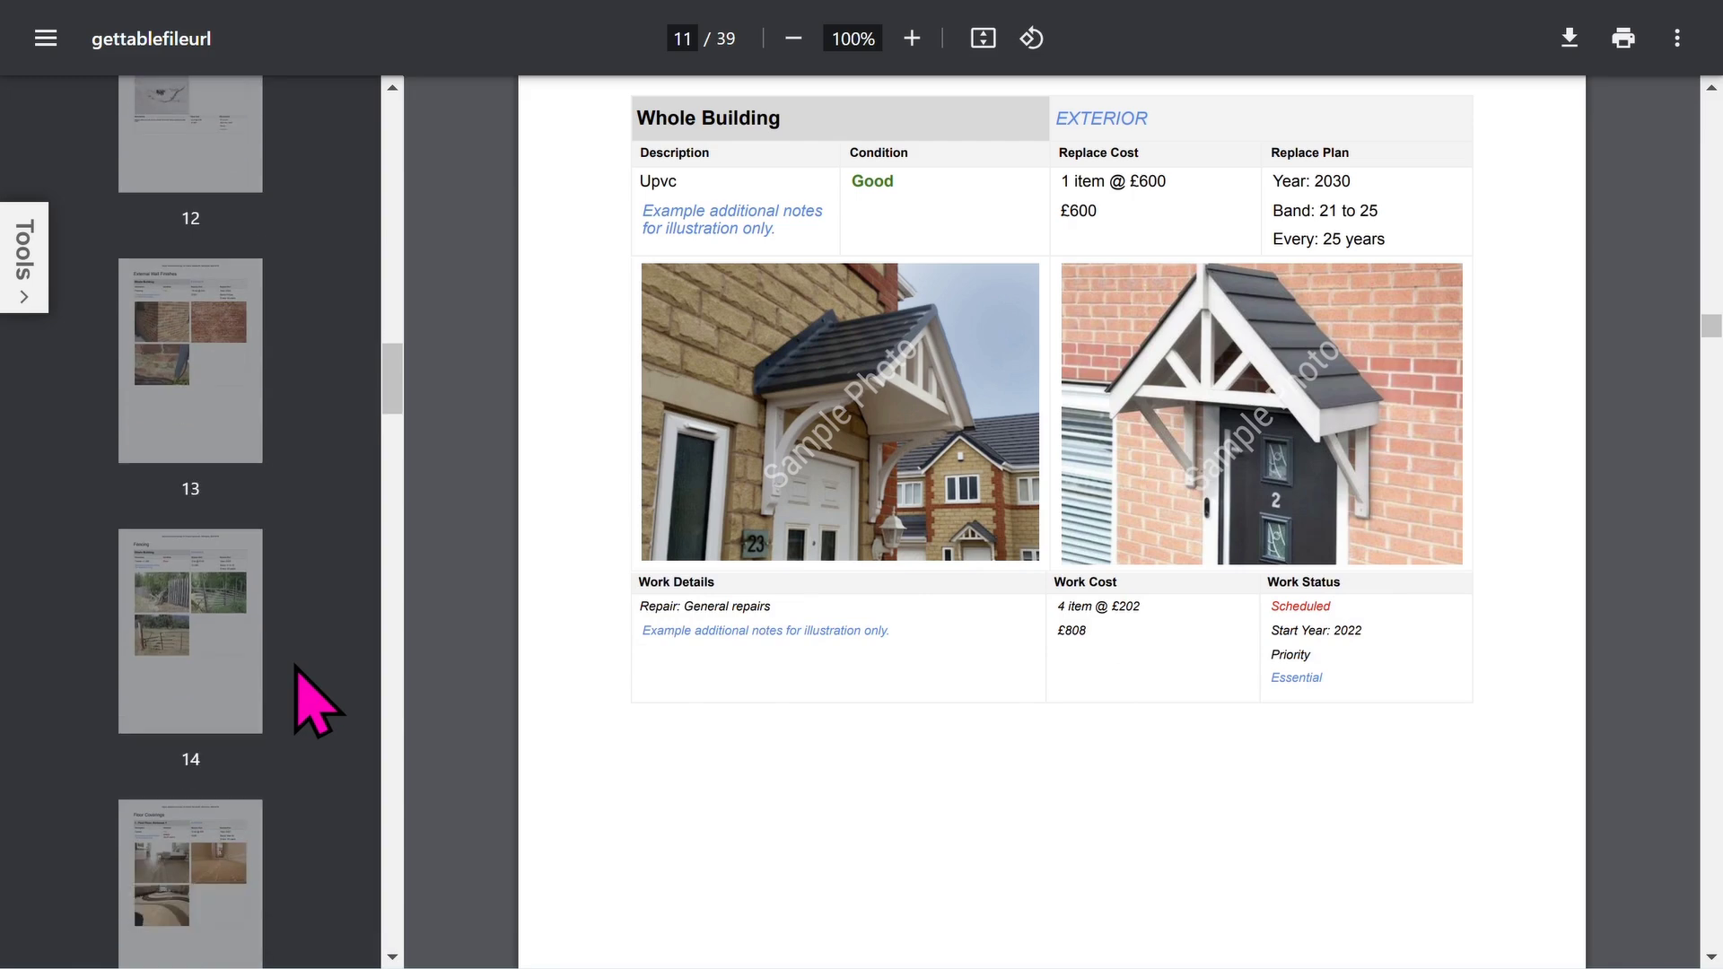
scroll(308, 704, "down", 5)
left_click(192, 519)
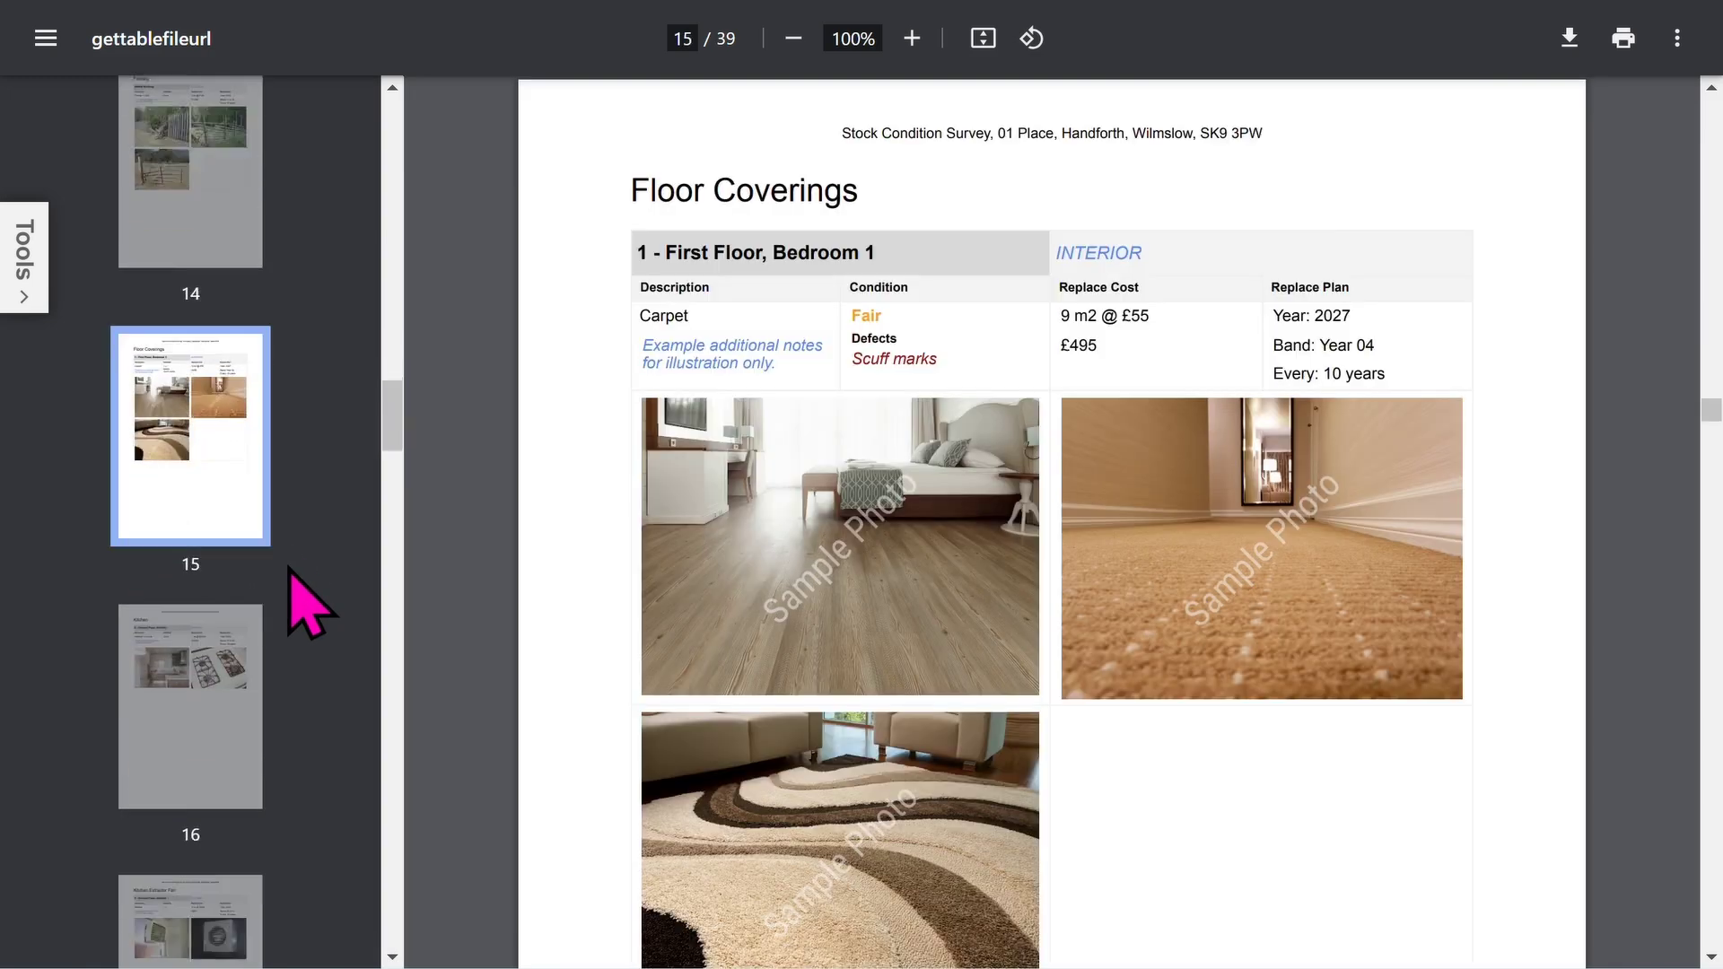
scroll(292, 579, "down", 10)
left_click(170, 424)
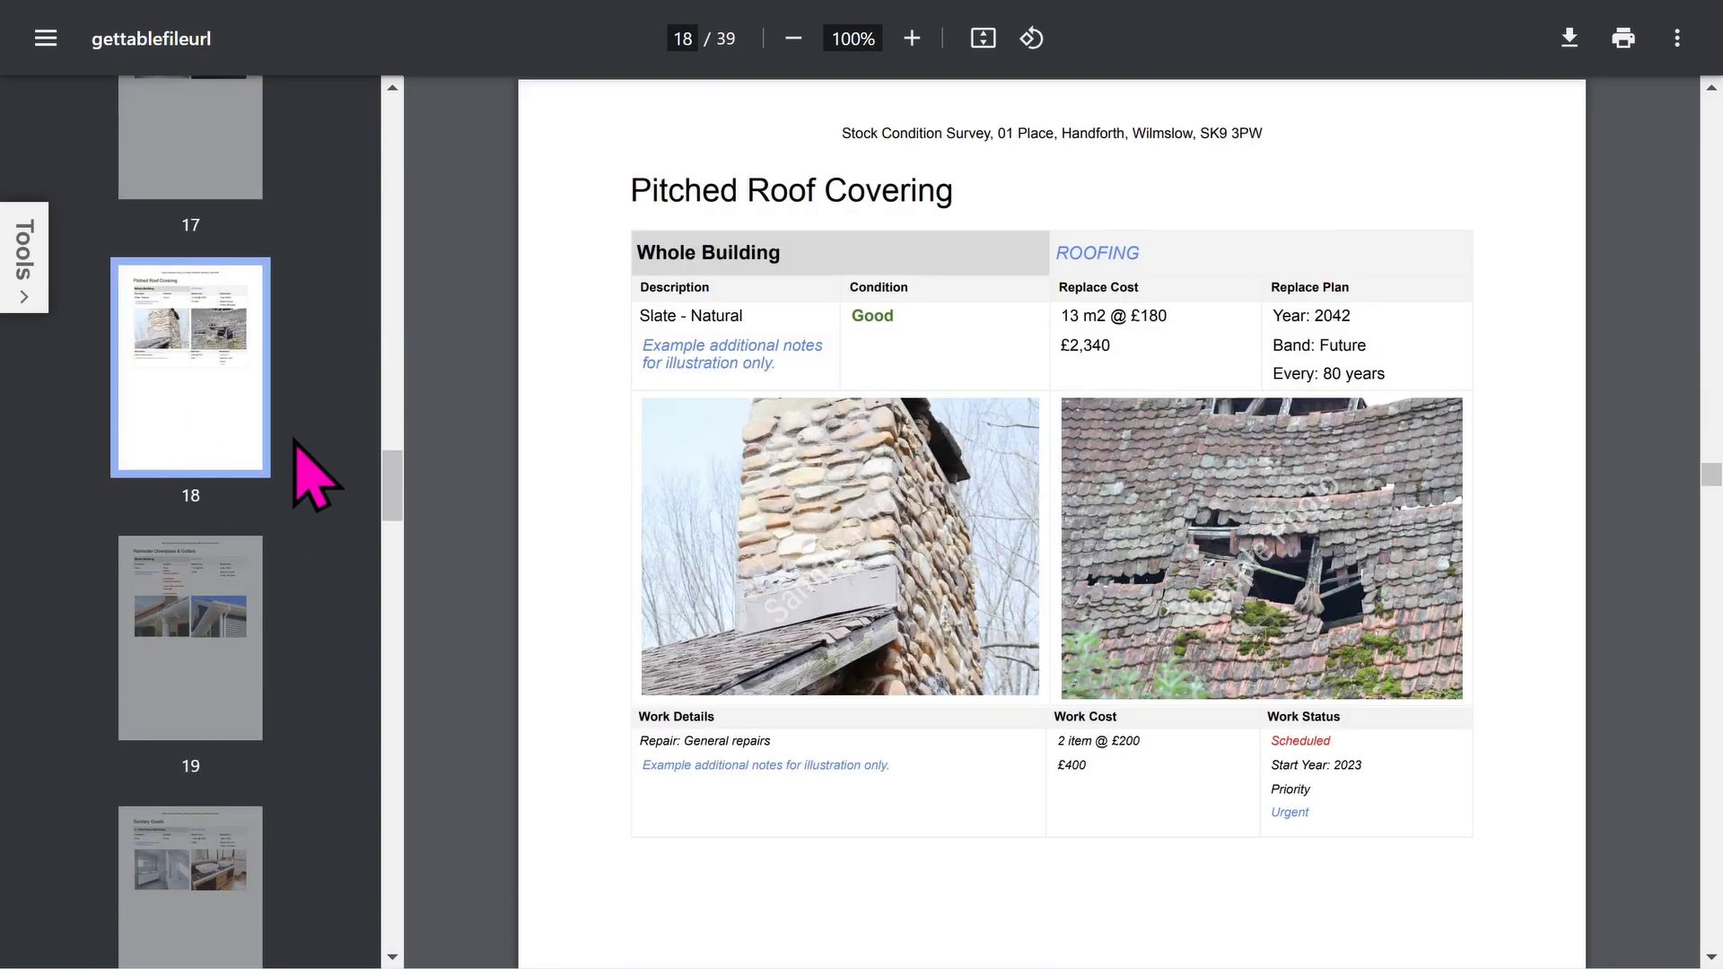
View page 22, then the Disclaimer & Limitations and Quality Assurance Statement pages.
scroll(294, 440, "down", 10)
left_click(196, 529)
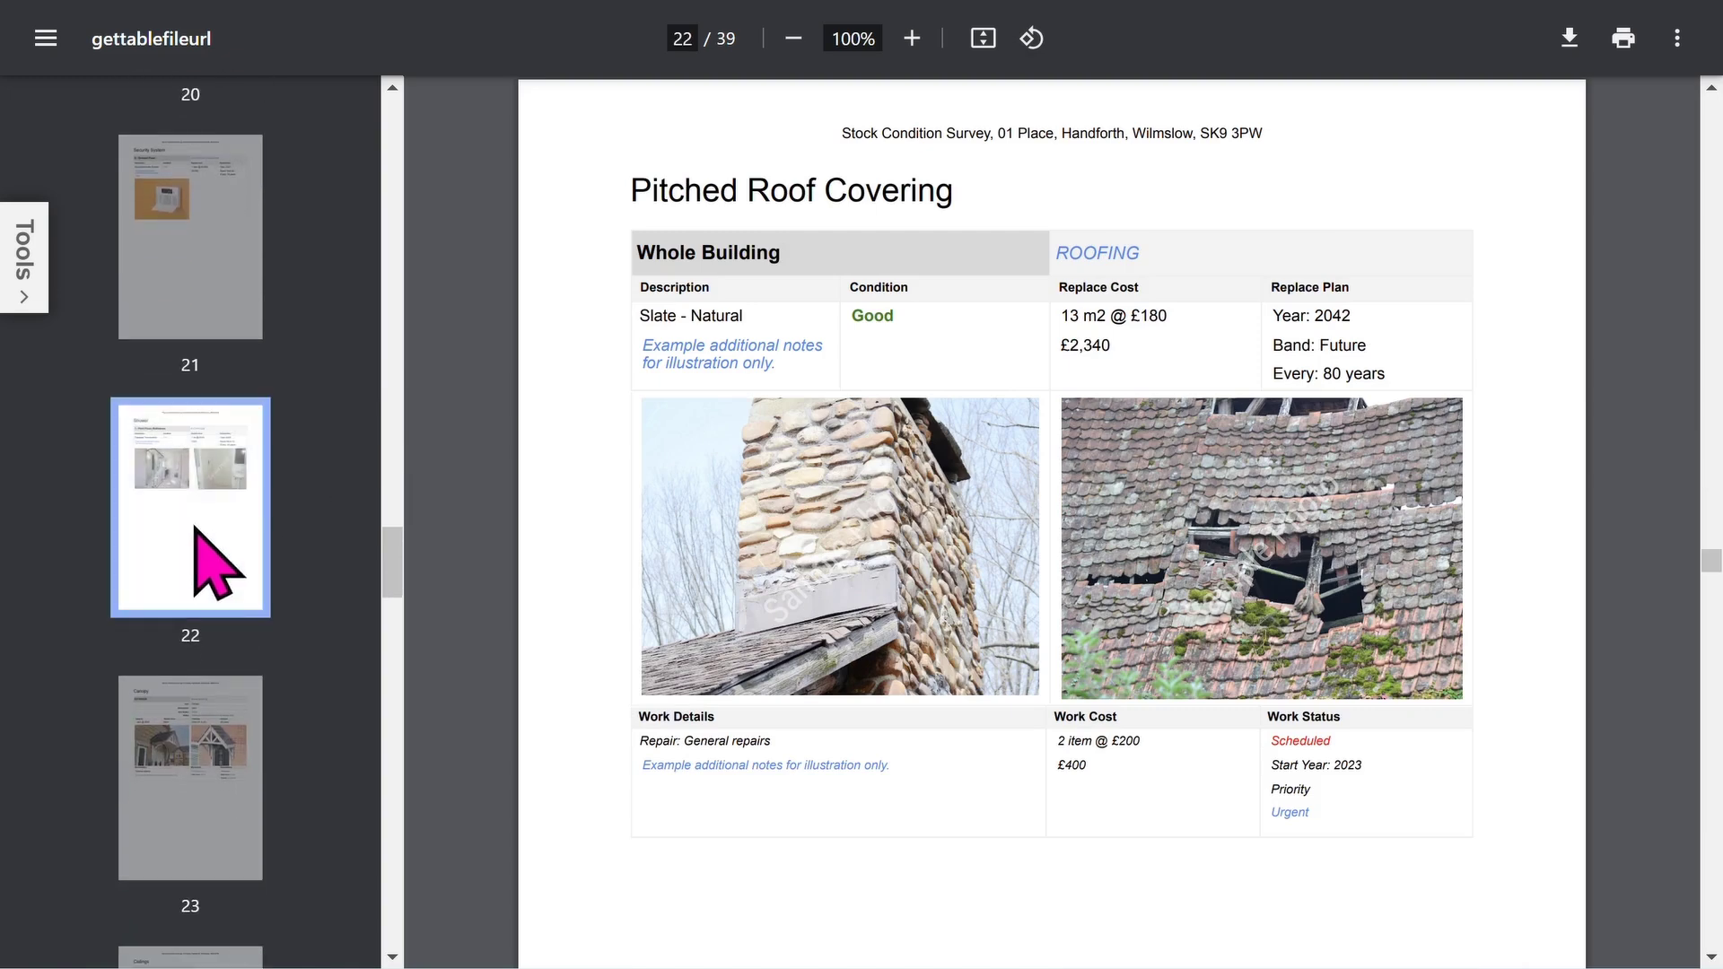
scroll(269, 547, "down", 20)
left_click(233, 435)
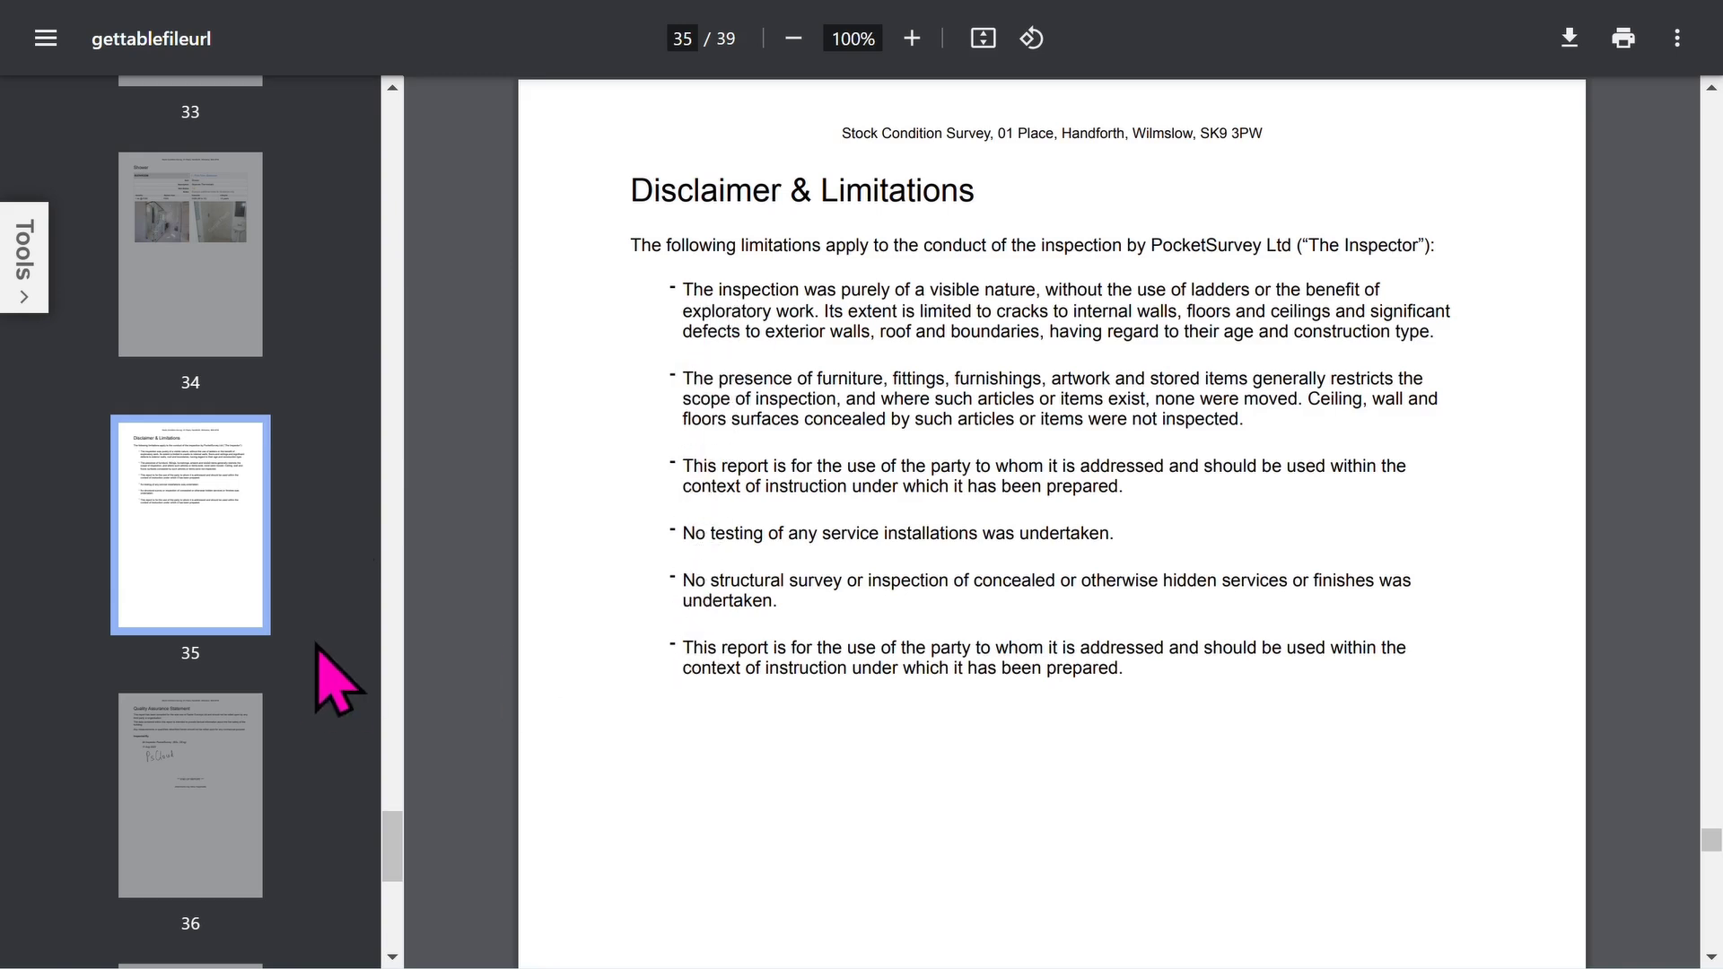
scroll(316, 643, "down", 3)
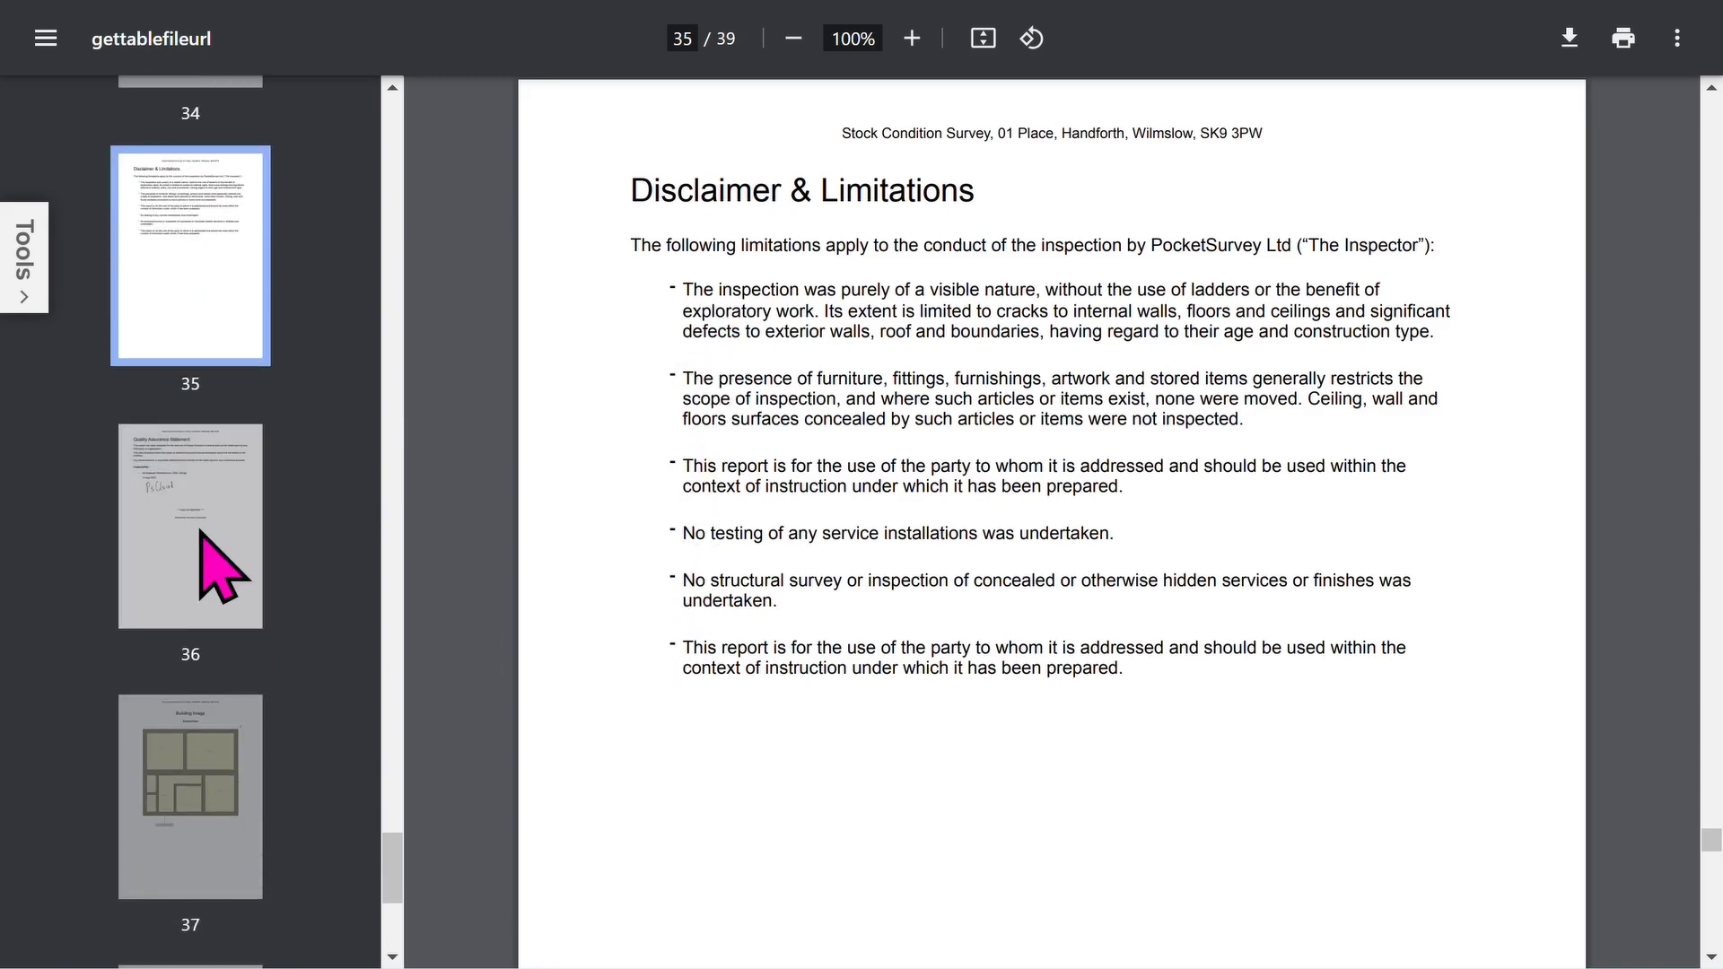
left_click(200, 532)
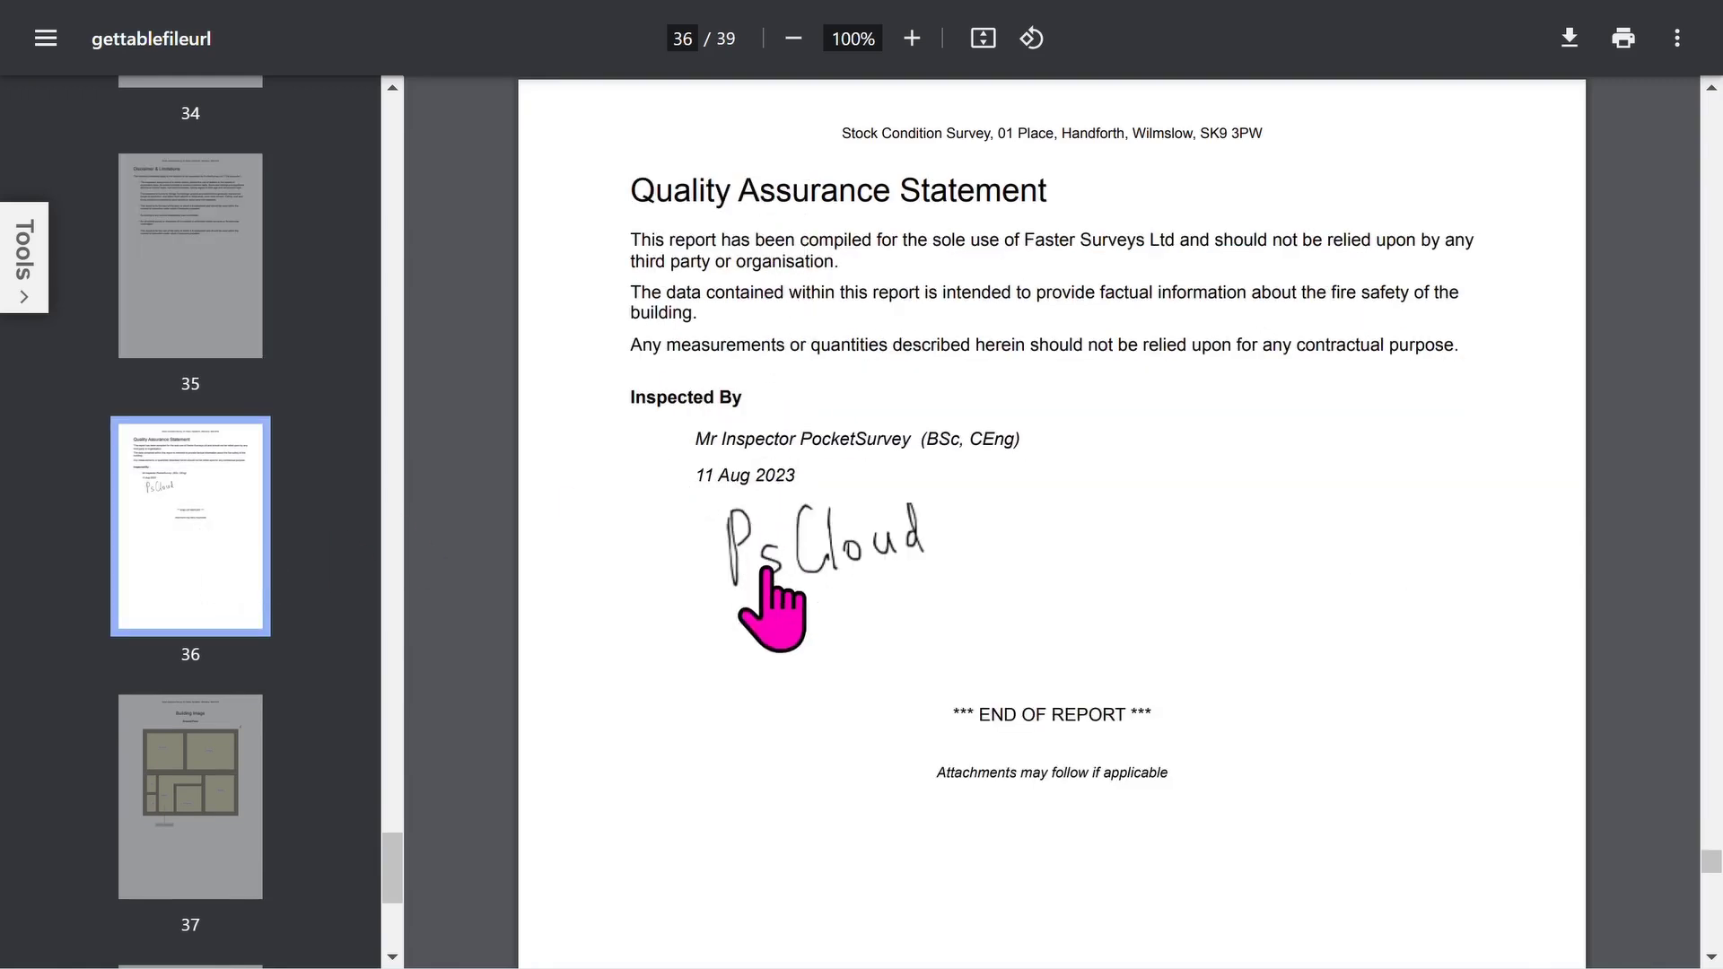
View the ground and first floor plans on pages 37–38 and the final EPC page 39.
scroll(260, 557, "down", 3)
scroll(255, 545, "down", 2)
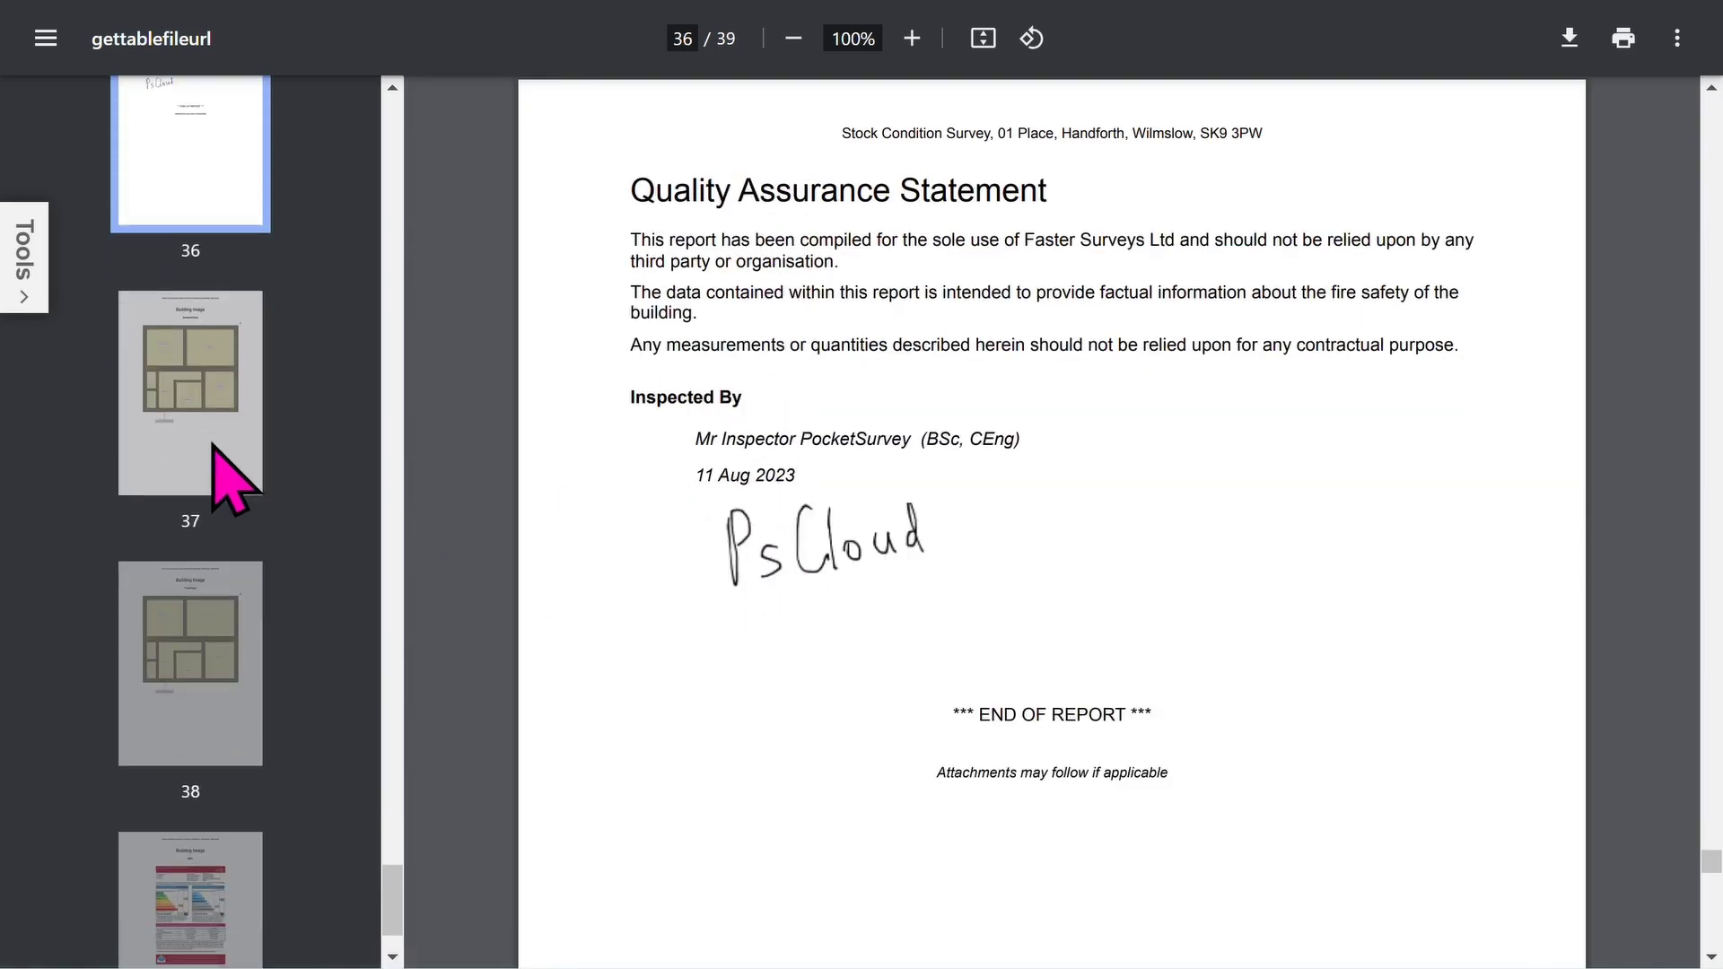
left_click(210, 438)
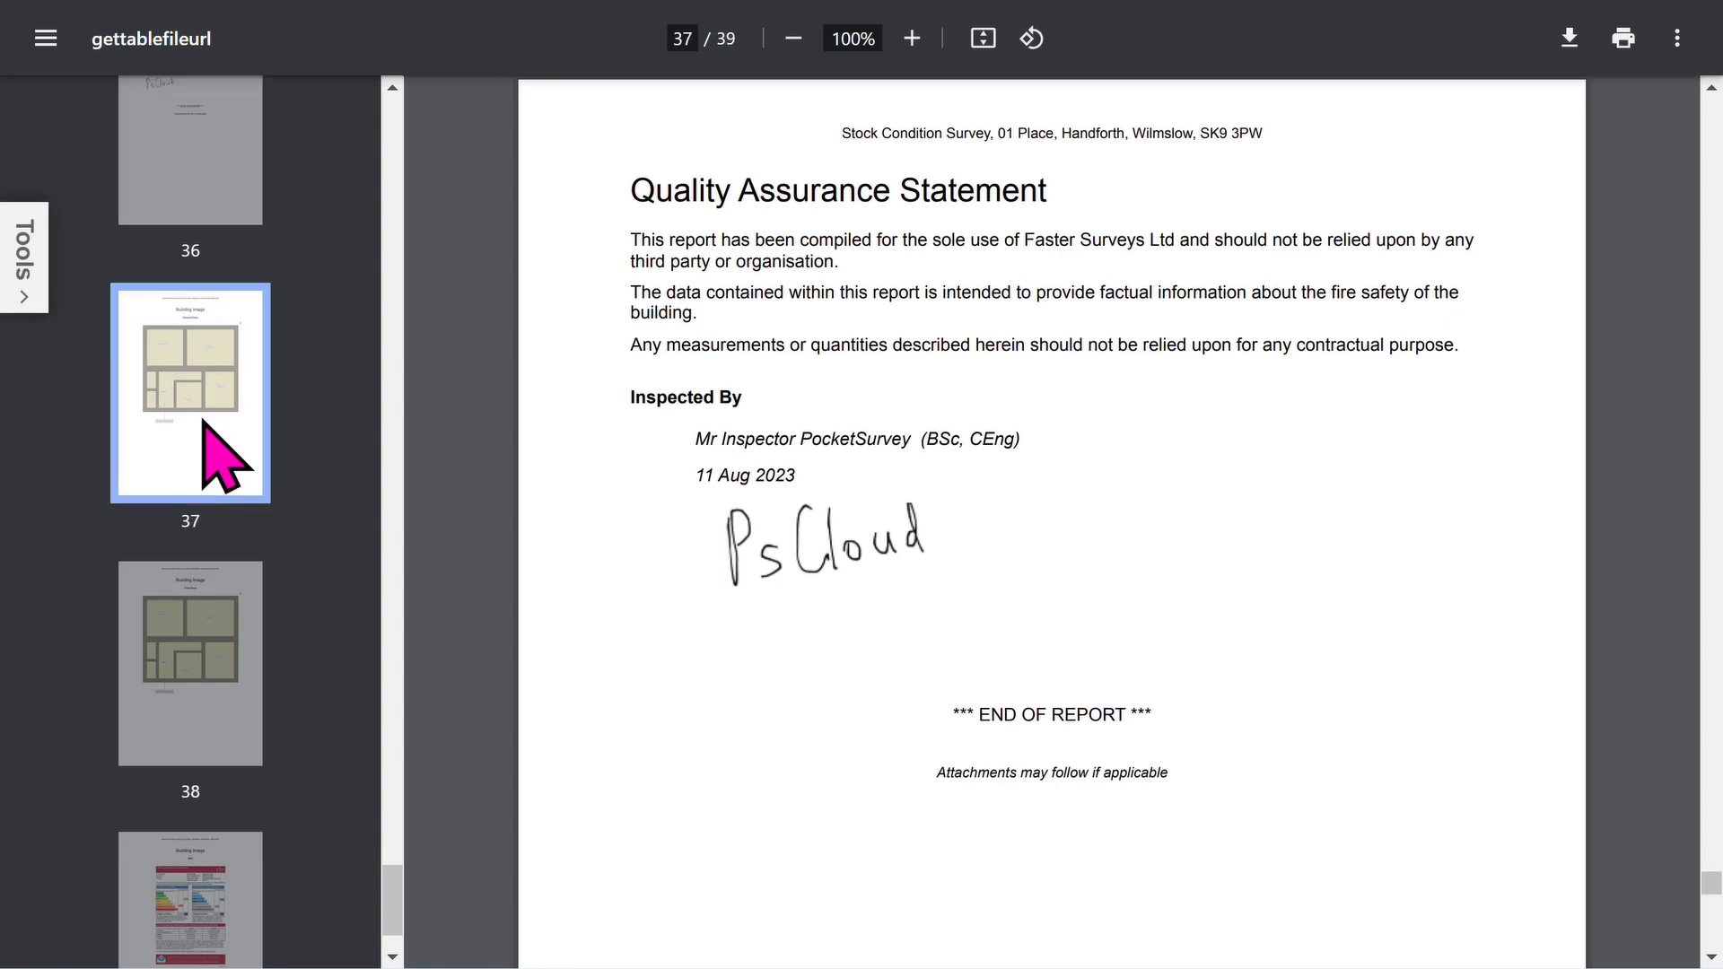
left_click(212, 662)
scroll(310, 731, "down", 2)
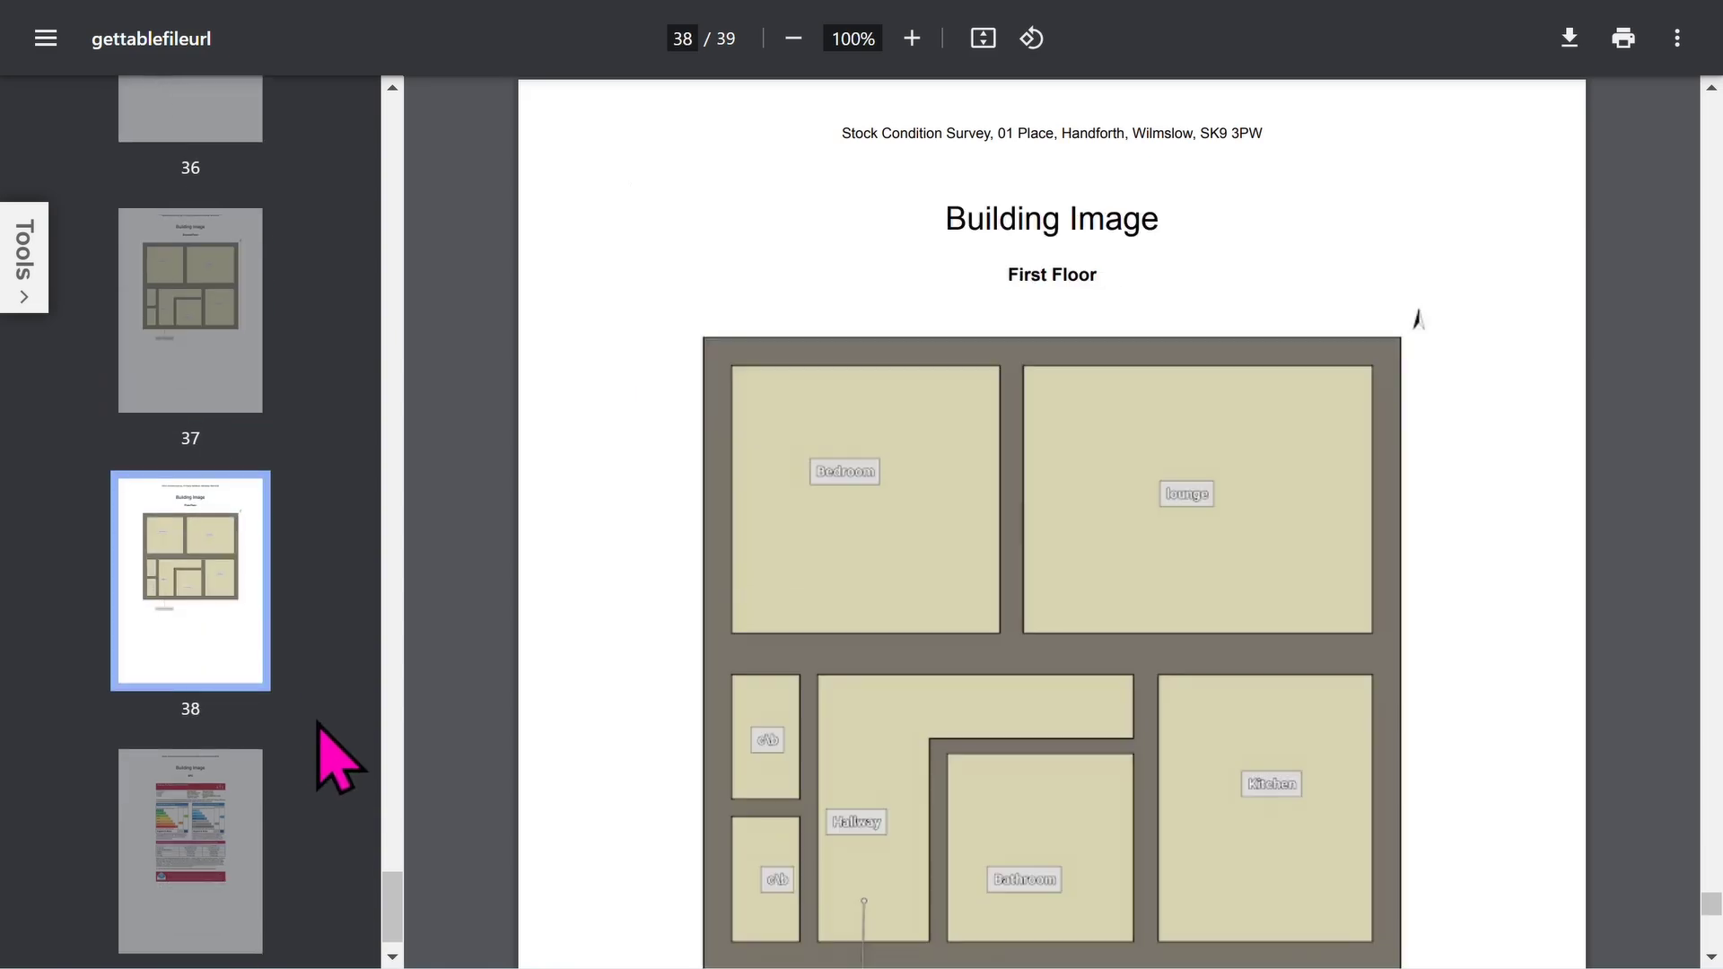
left_click(206, 767)
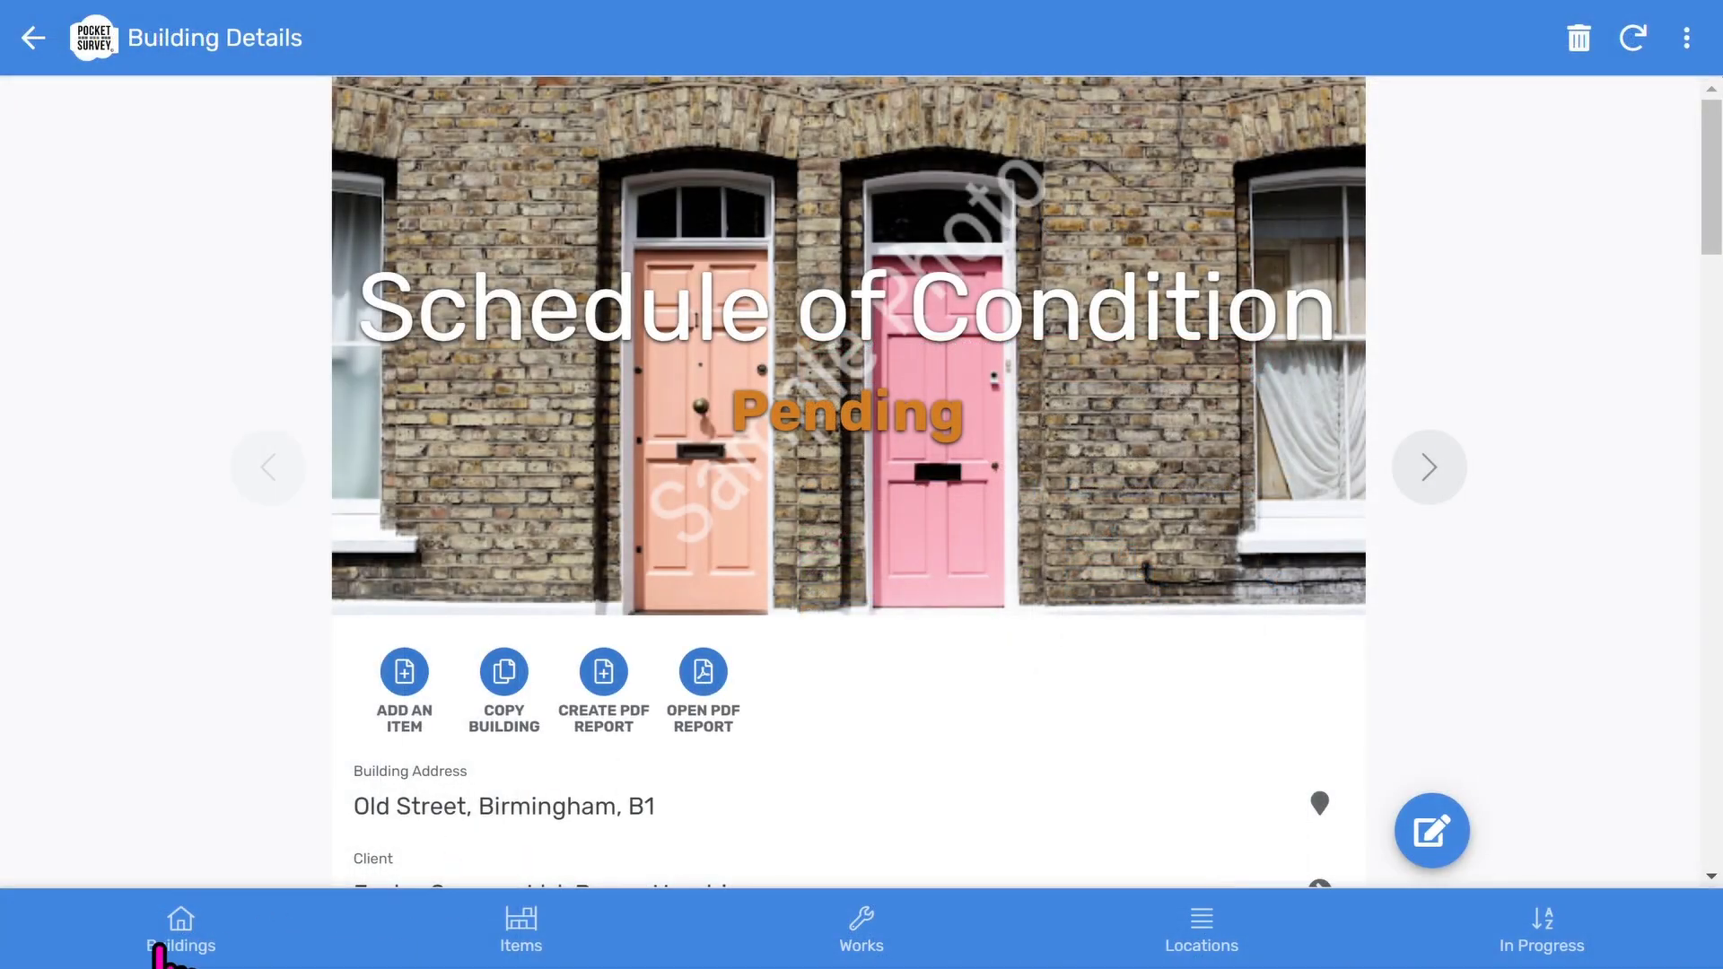
Go back to the buildings list and start a new building record.
left_click(159, 950)
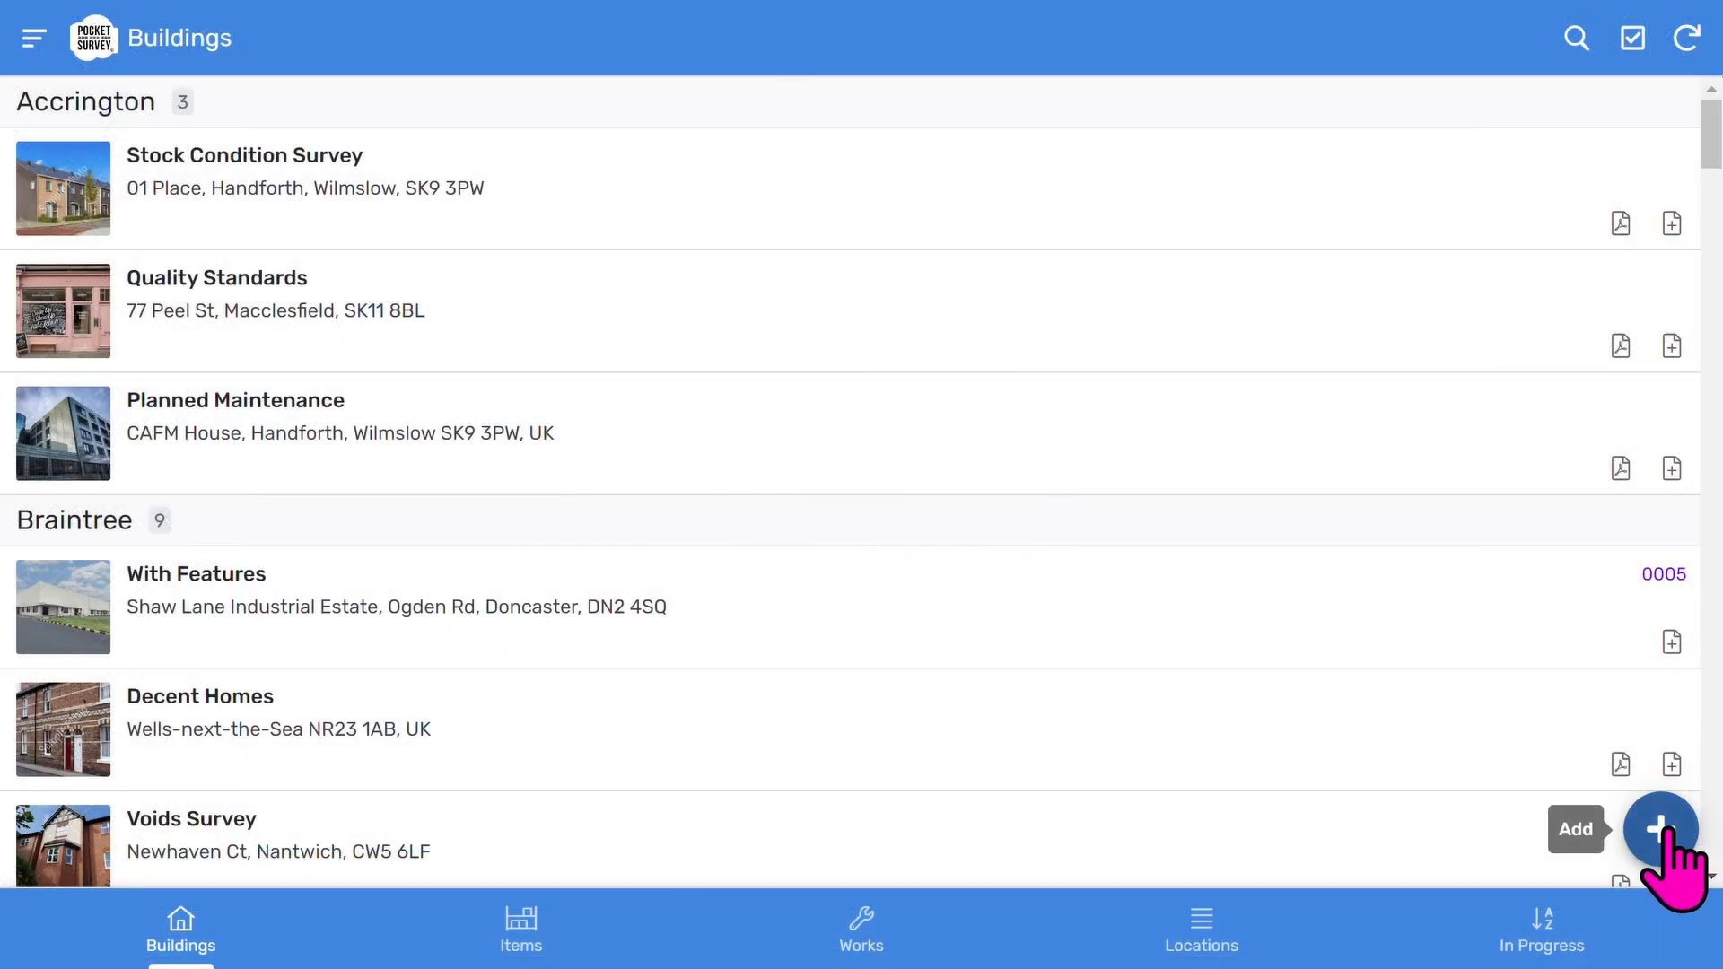
left_click(1661, 830)
scroll(988, 310, "down", 1)
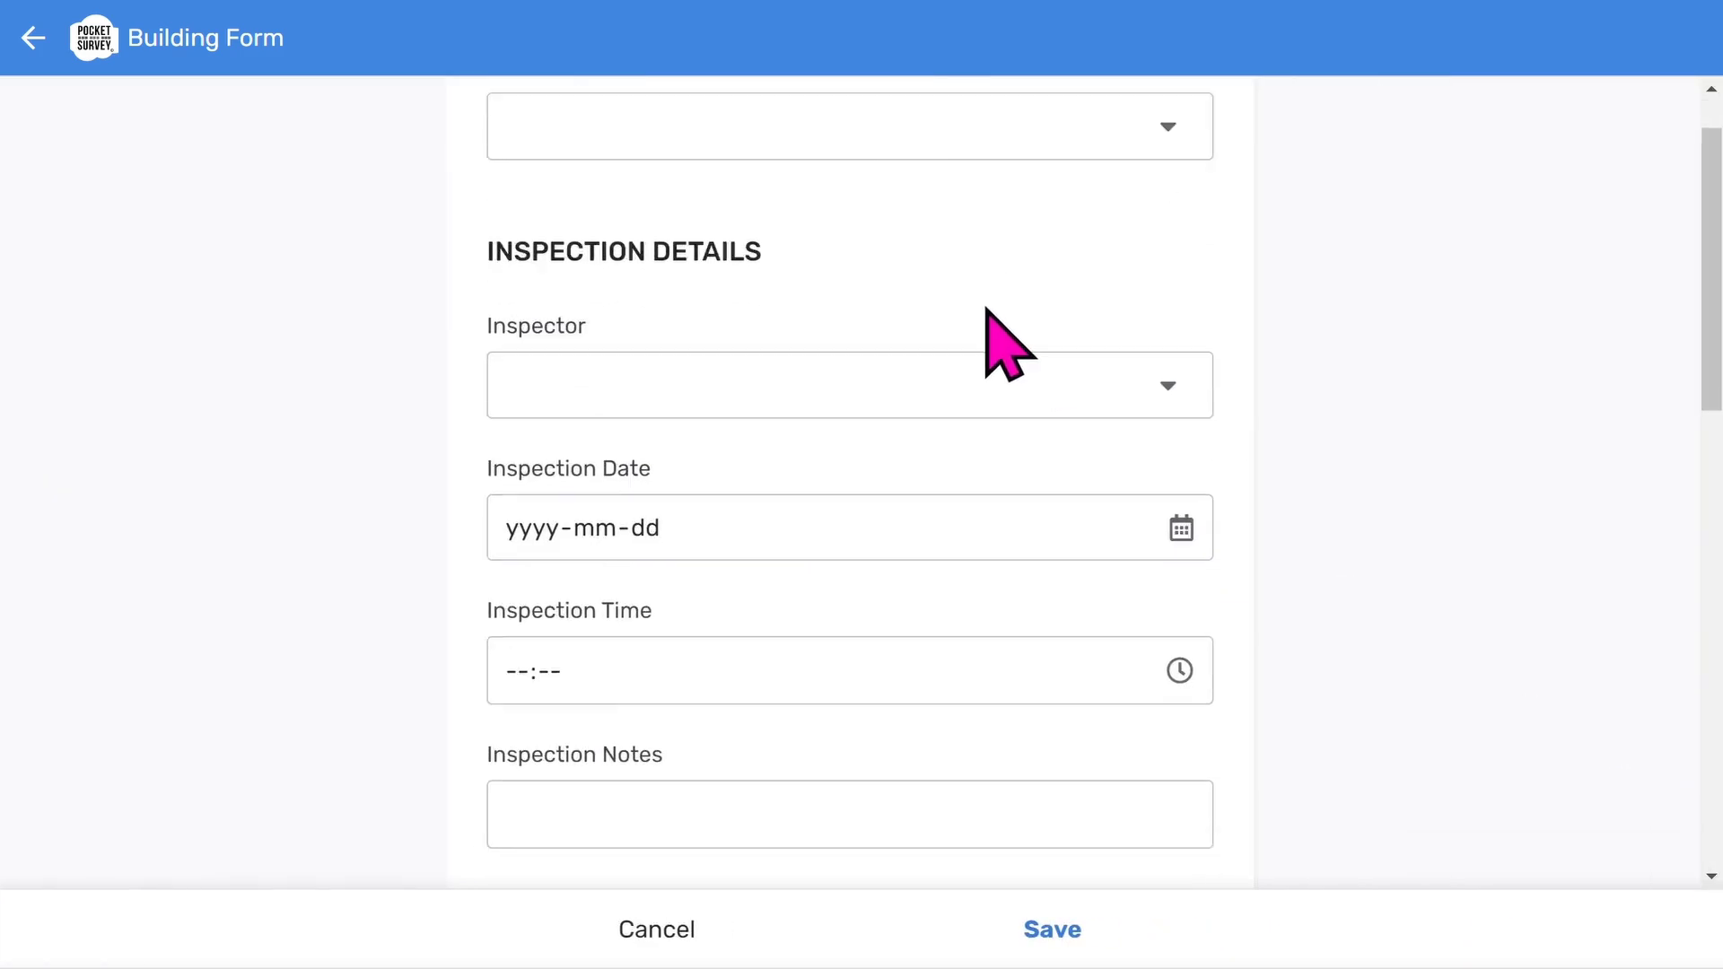
scroll(988, 310, "down", 10)
scroll(997, 327, "up", 7)
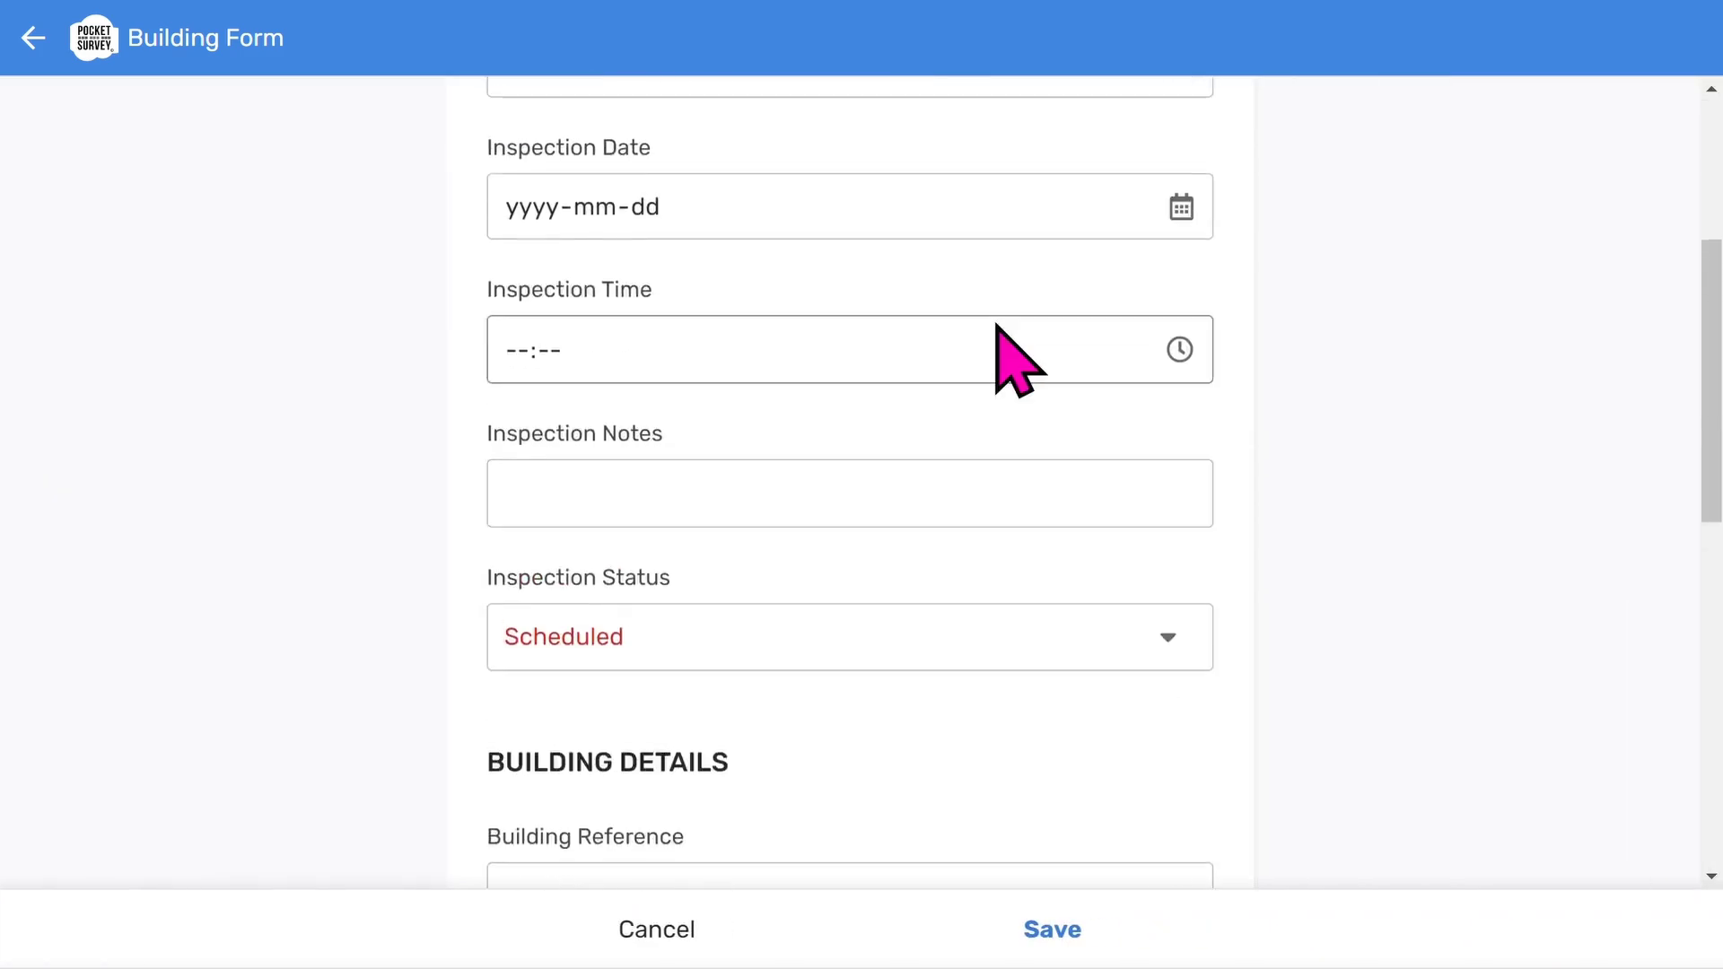
scroll(996, 332, "up", 5)
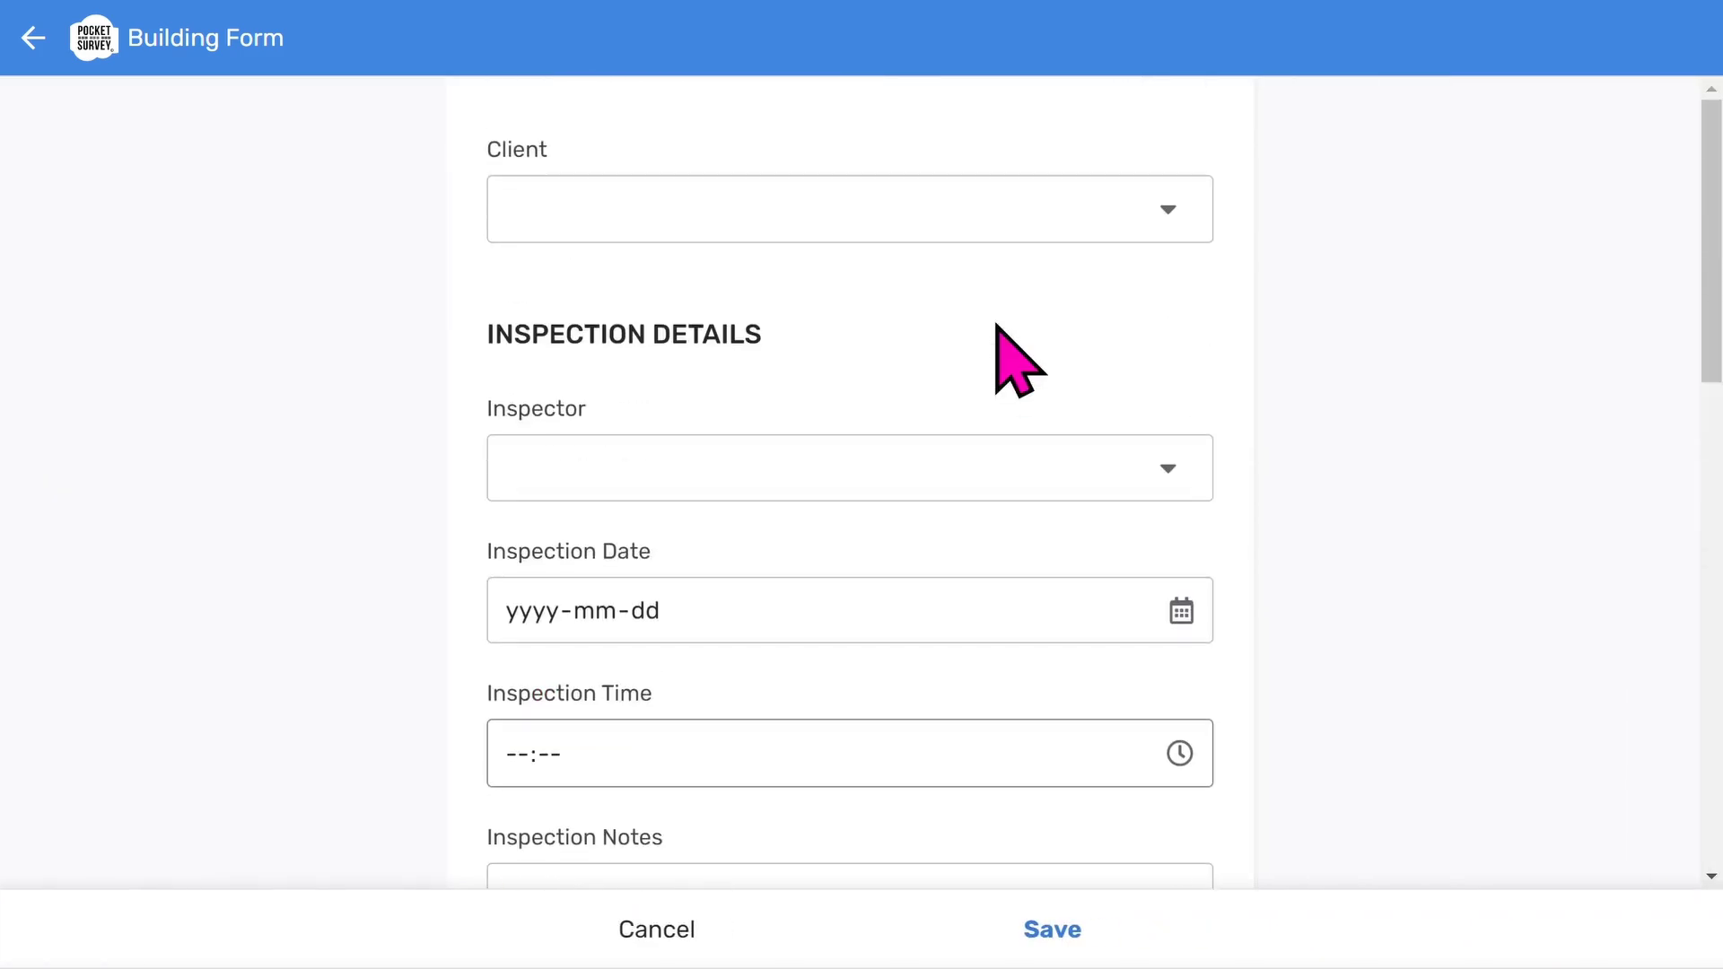
Create a new client with organisation 'My Client' and an existing contact name, and save it.
left_click(985, 220)
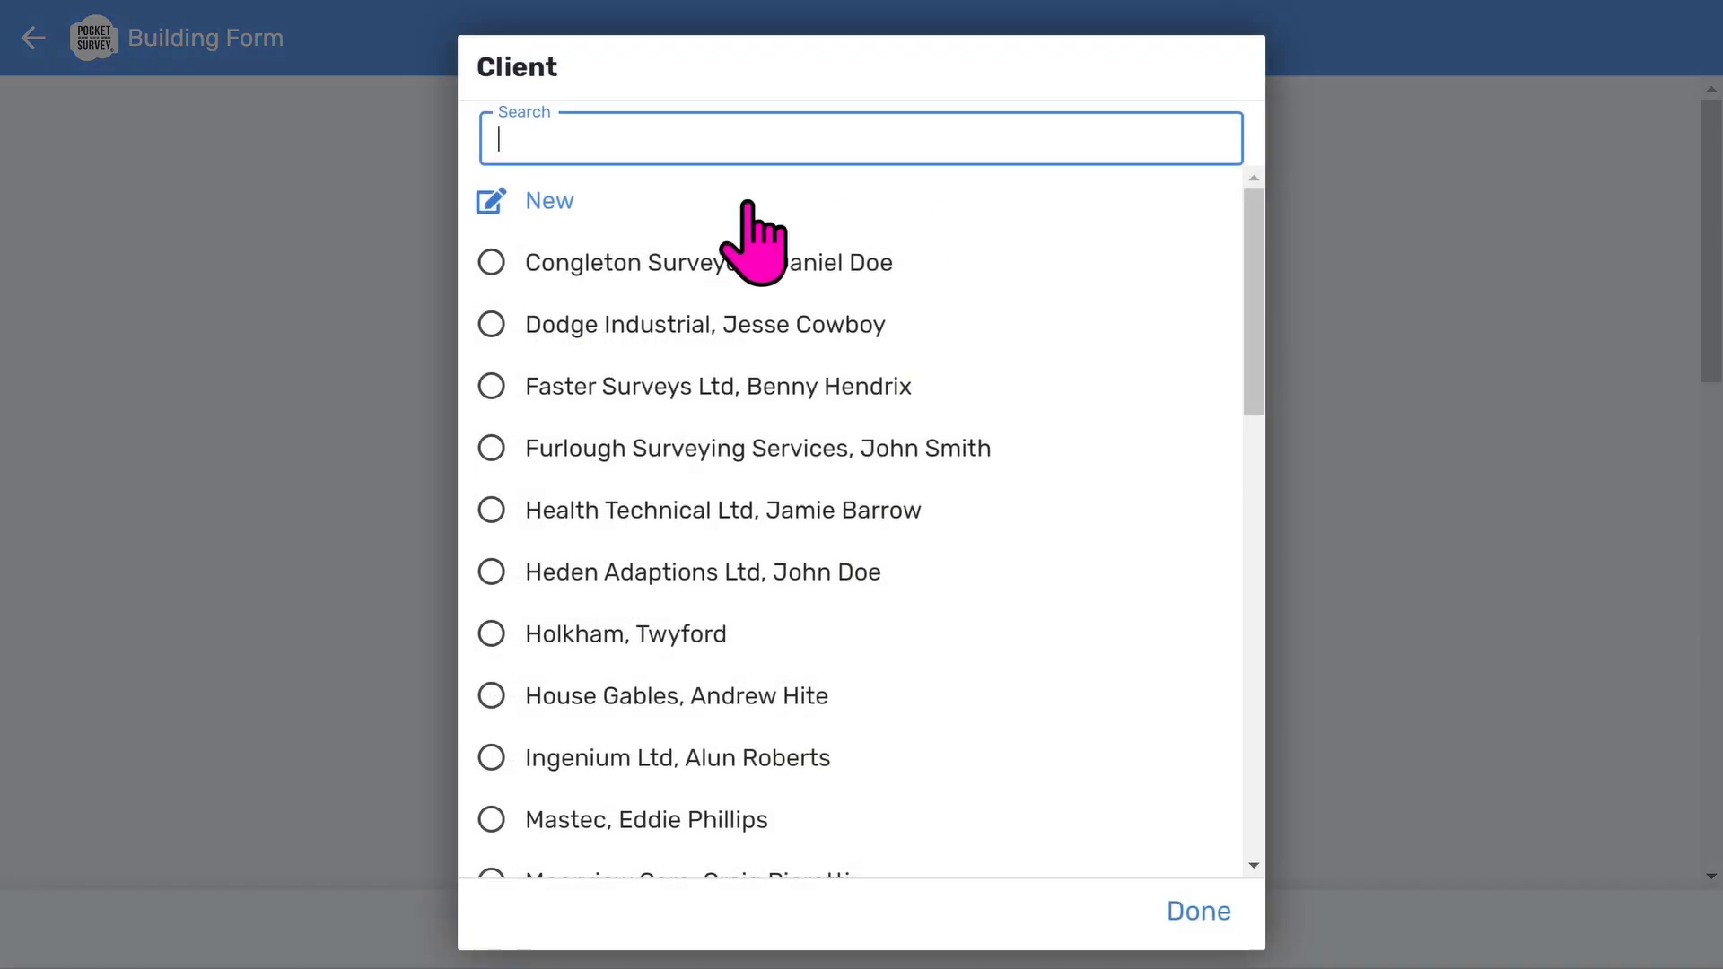
left_click(561, 210)
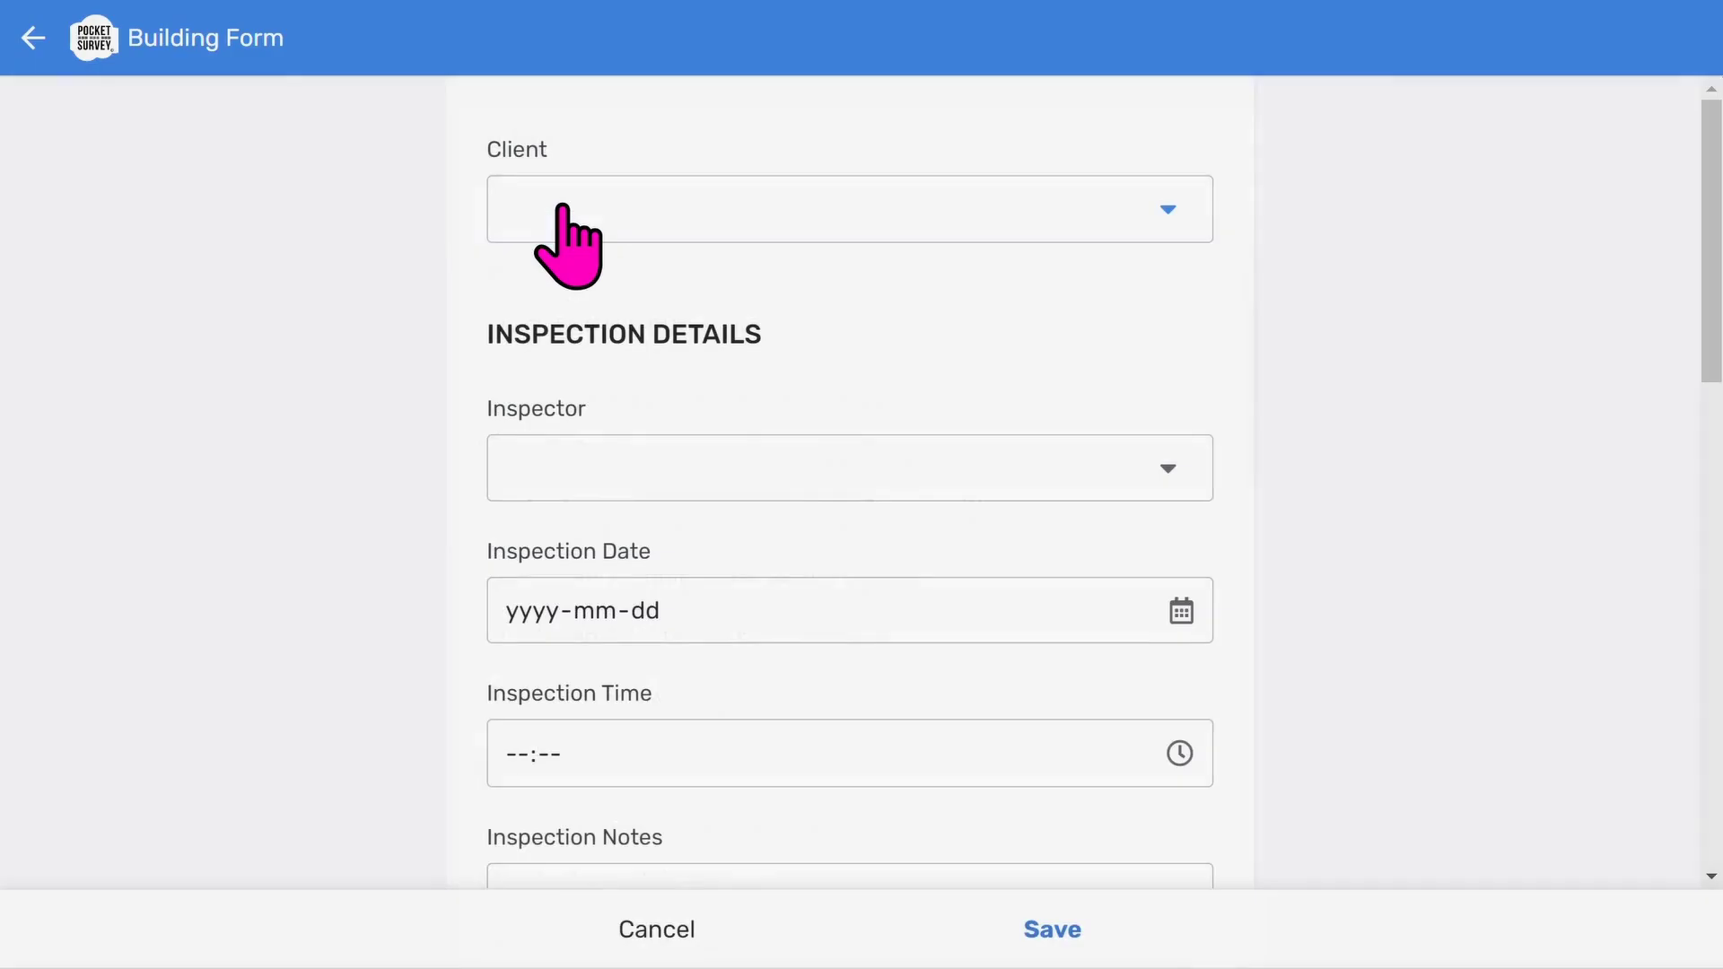
left_click(524, 208)
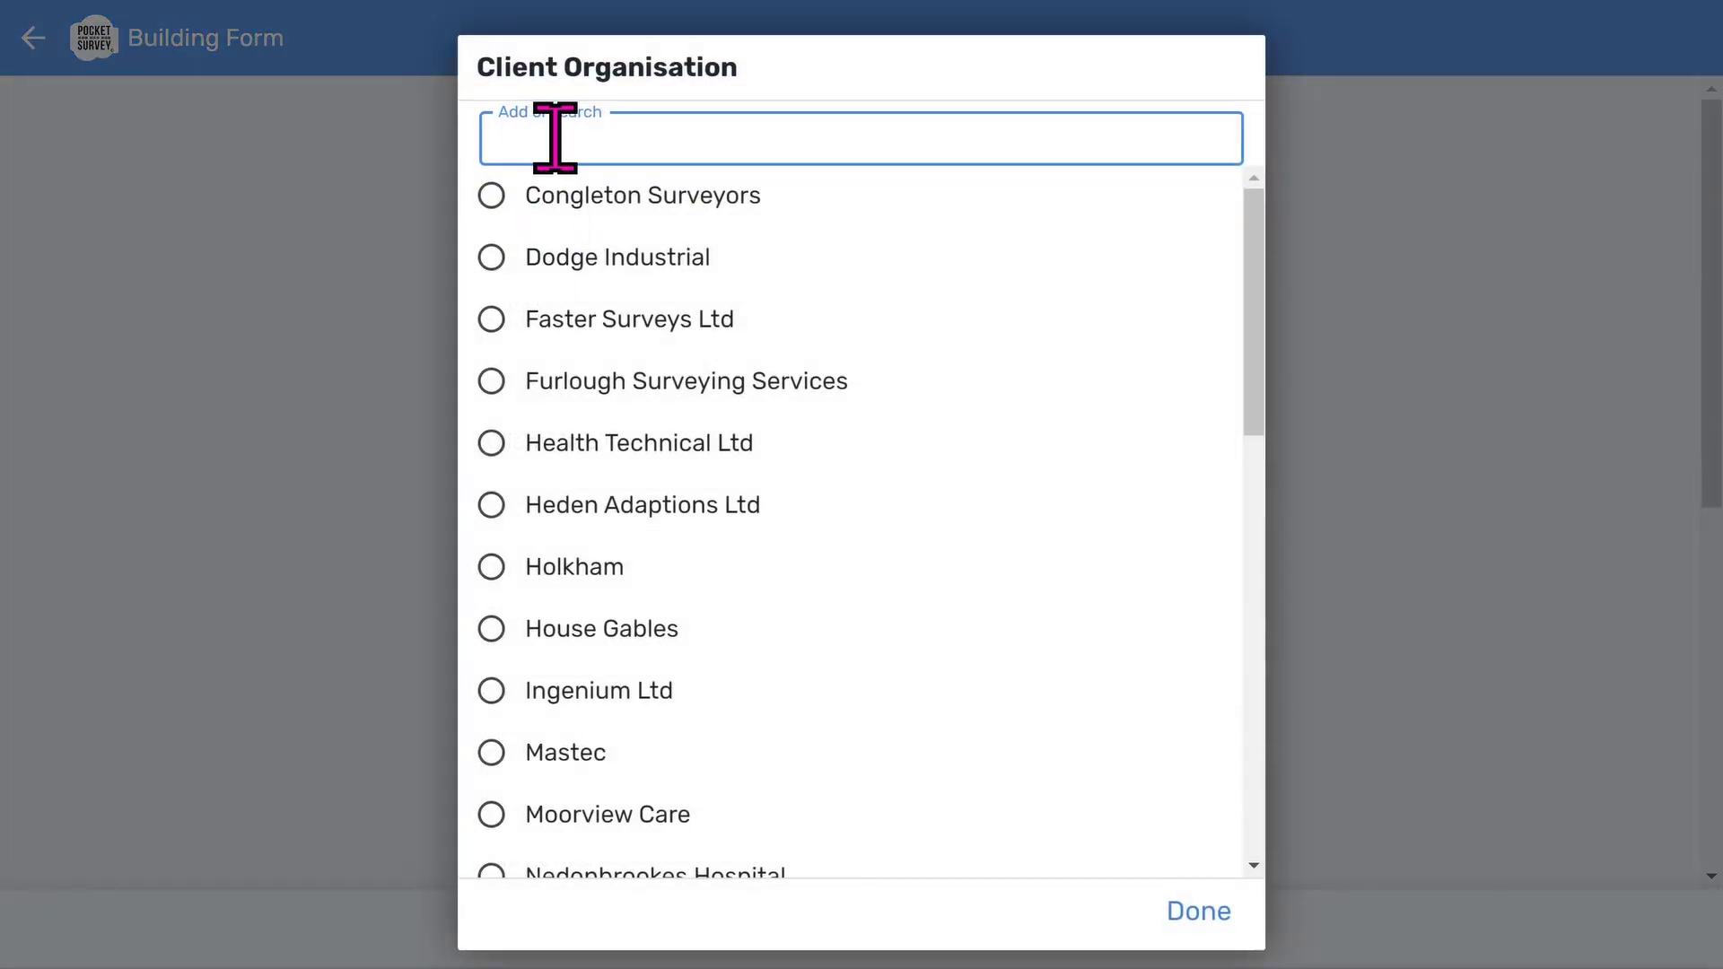
type("My Client")
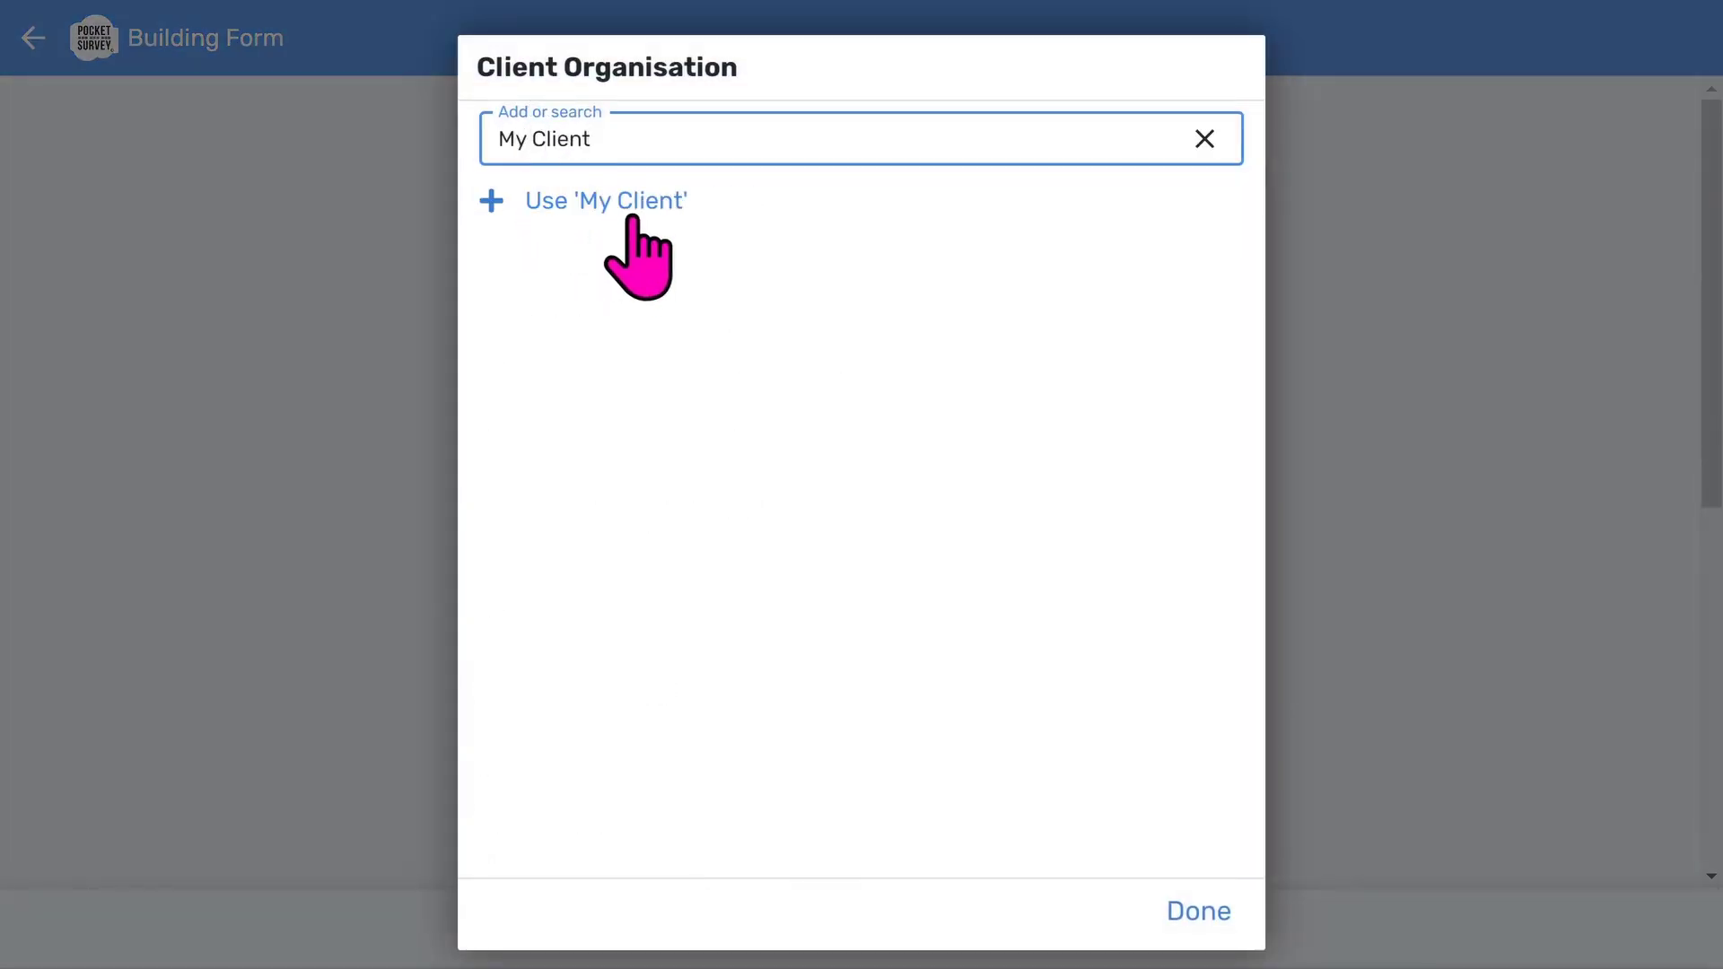
left_click(624, 205)
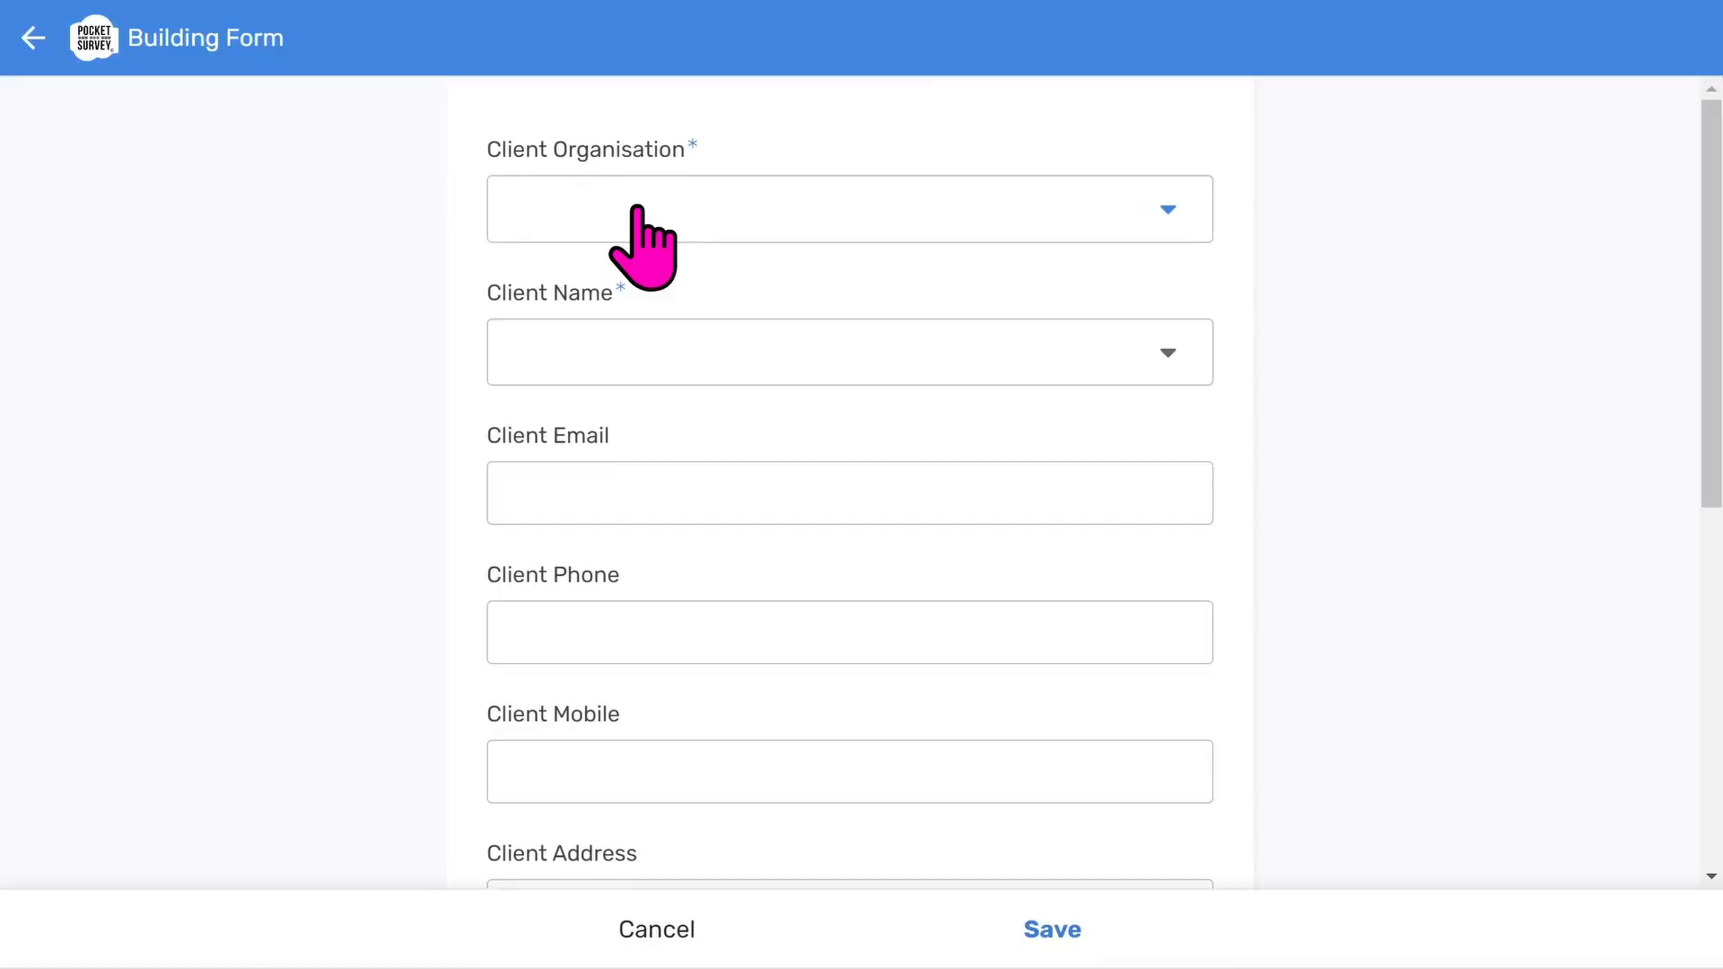
left_click(675, 345)
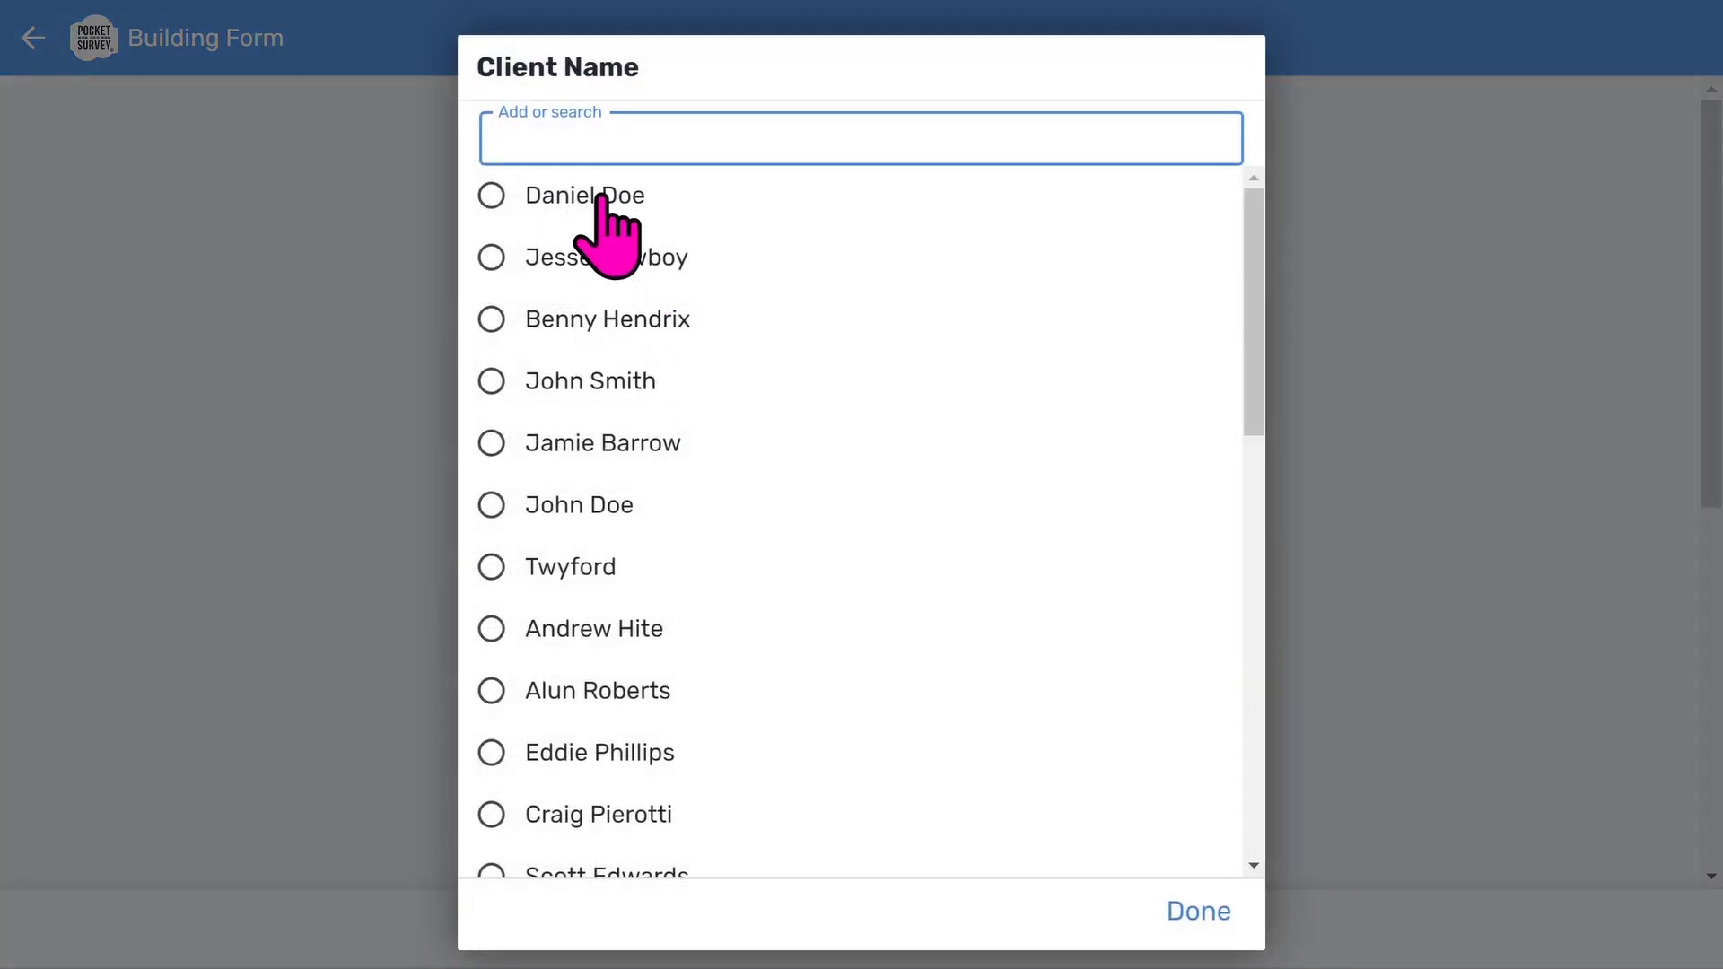
left_click(599, 197)
scroll(857, 476, "down", 1)
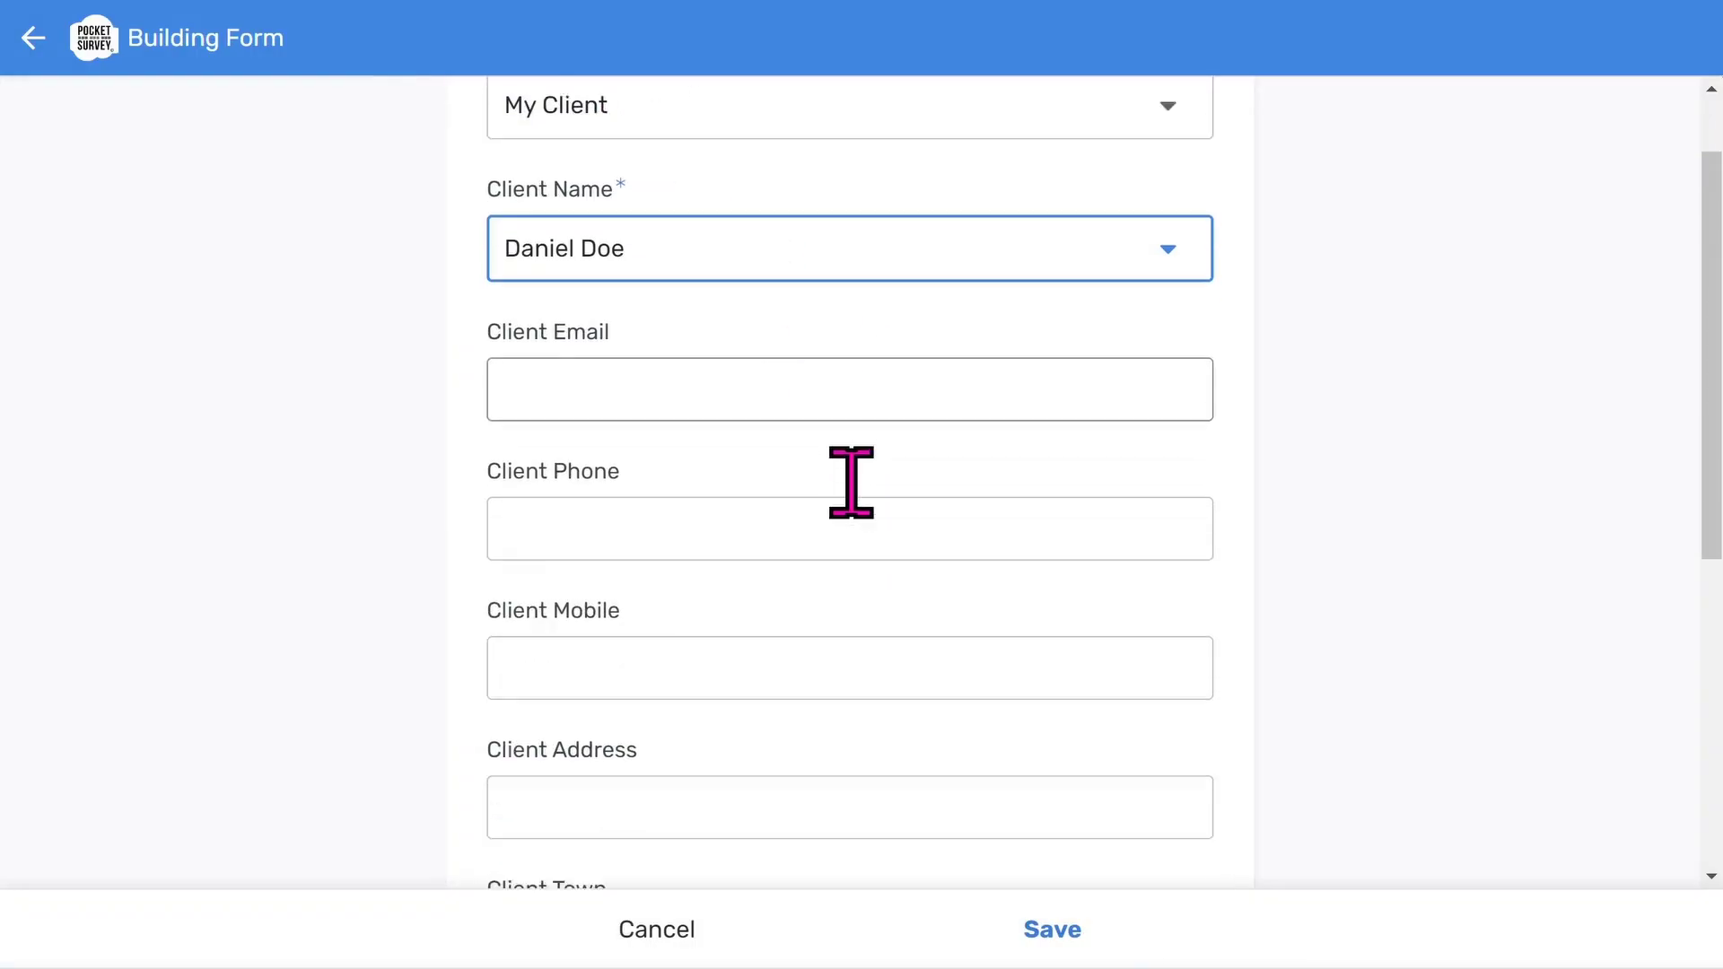
scroll(865, 519, "down", 3)
scroll(850, 485, "up", 4)
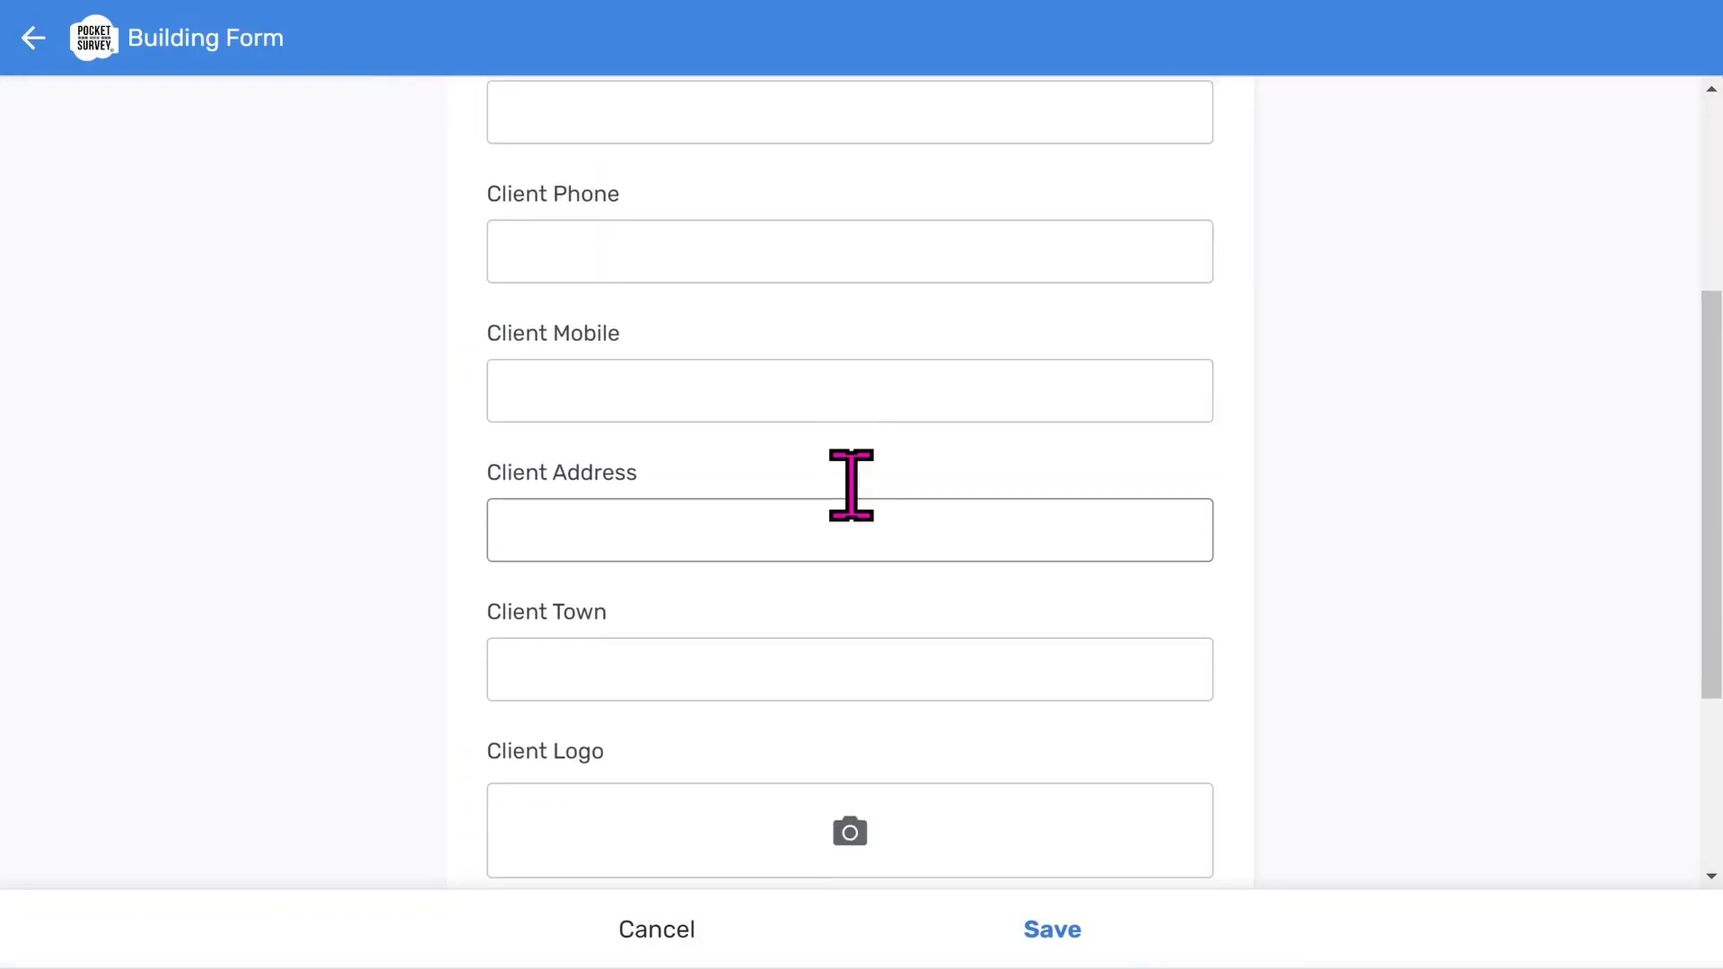
left_click(1045, 930)
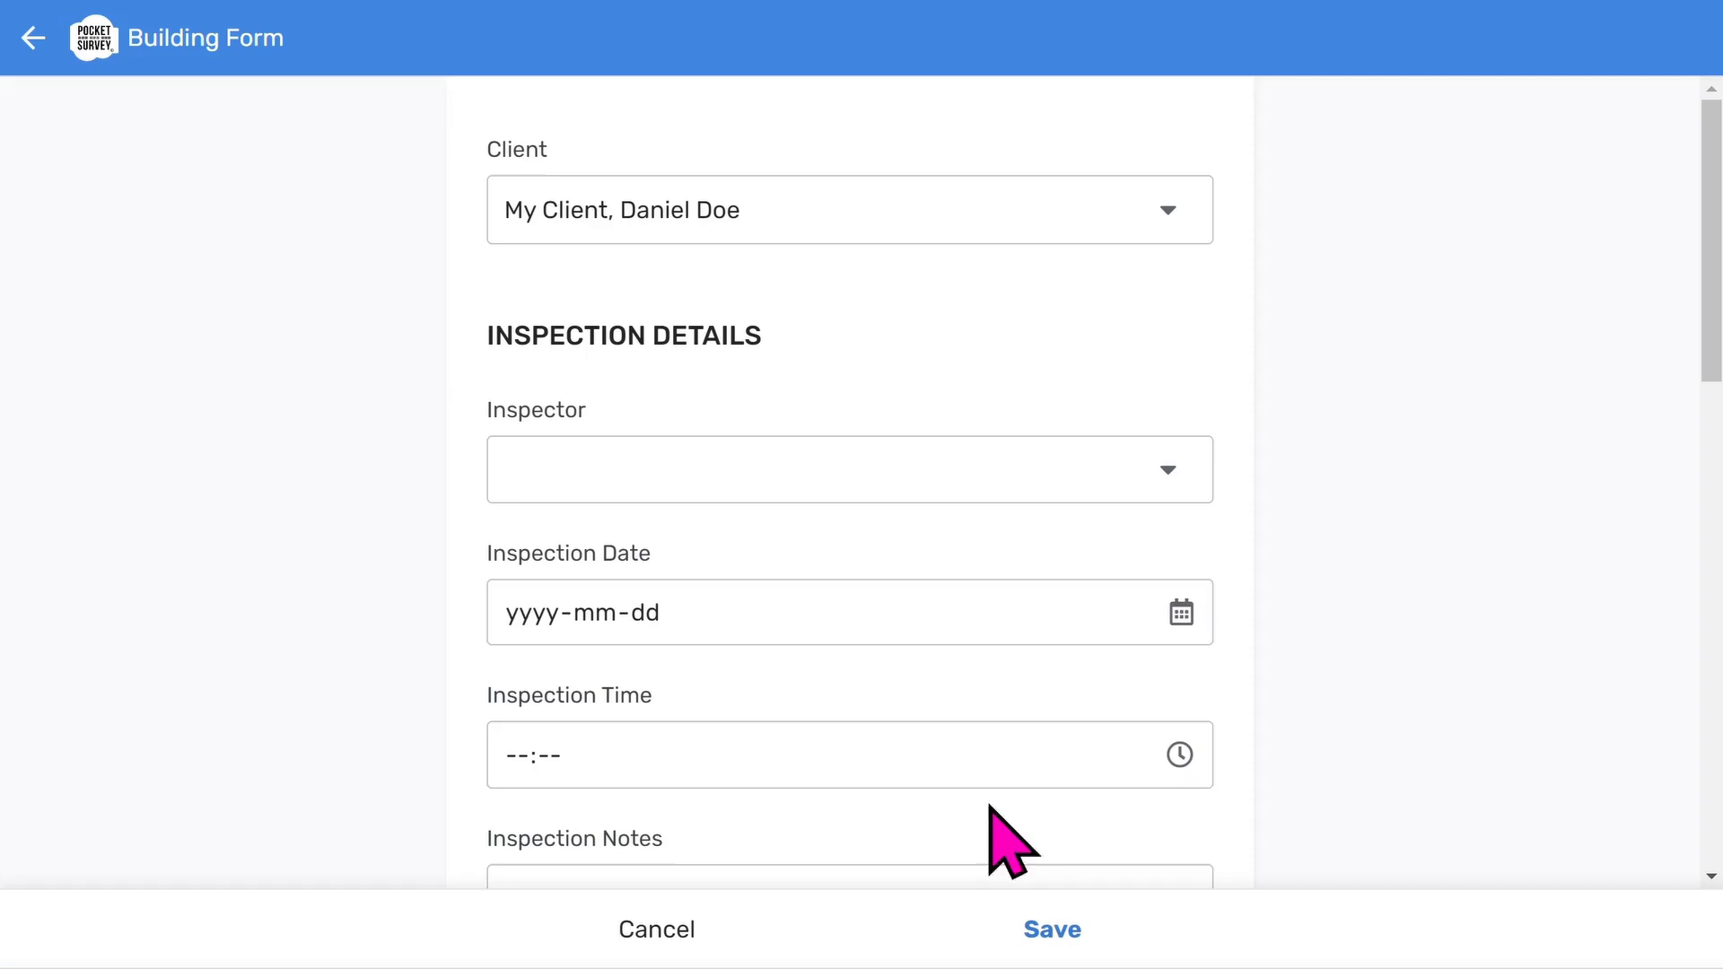
Assign an inspector and set the inspection date to 2023-08-10 at 18:46.
scroll(942, 296, "down", 2)
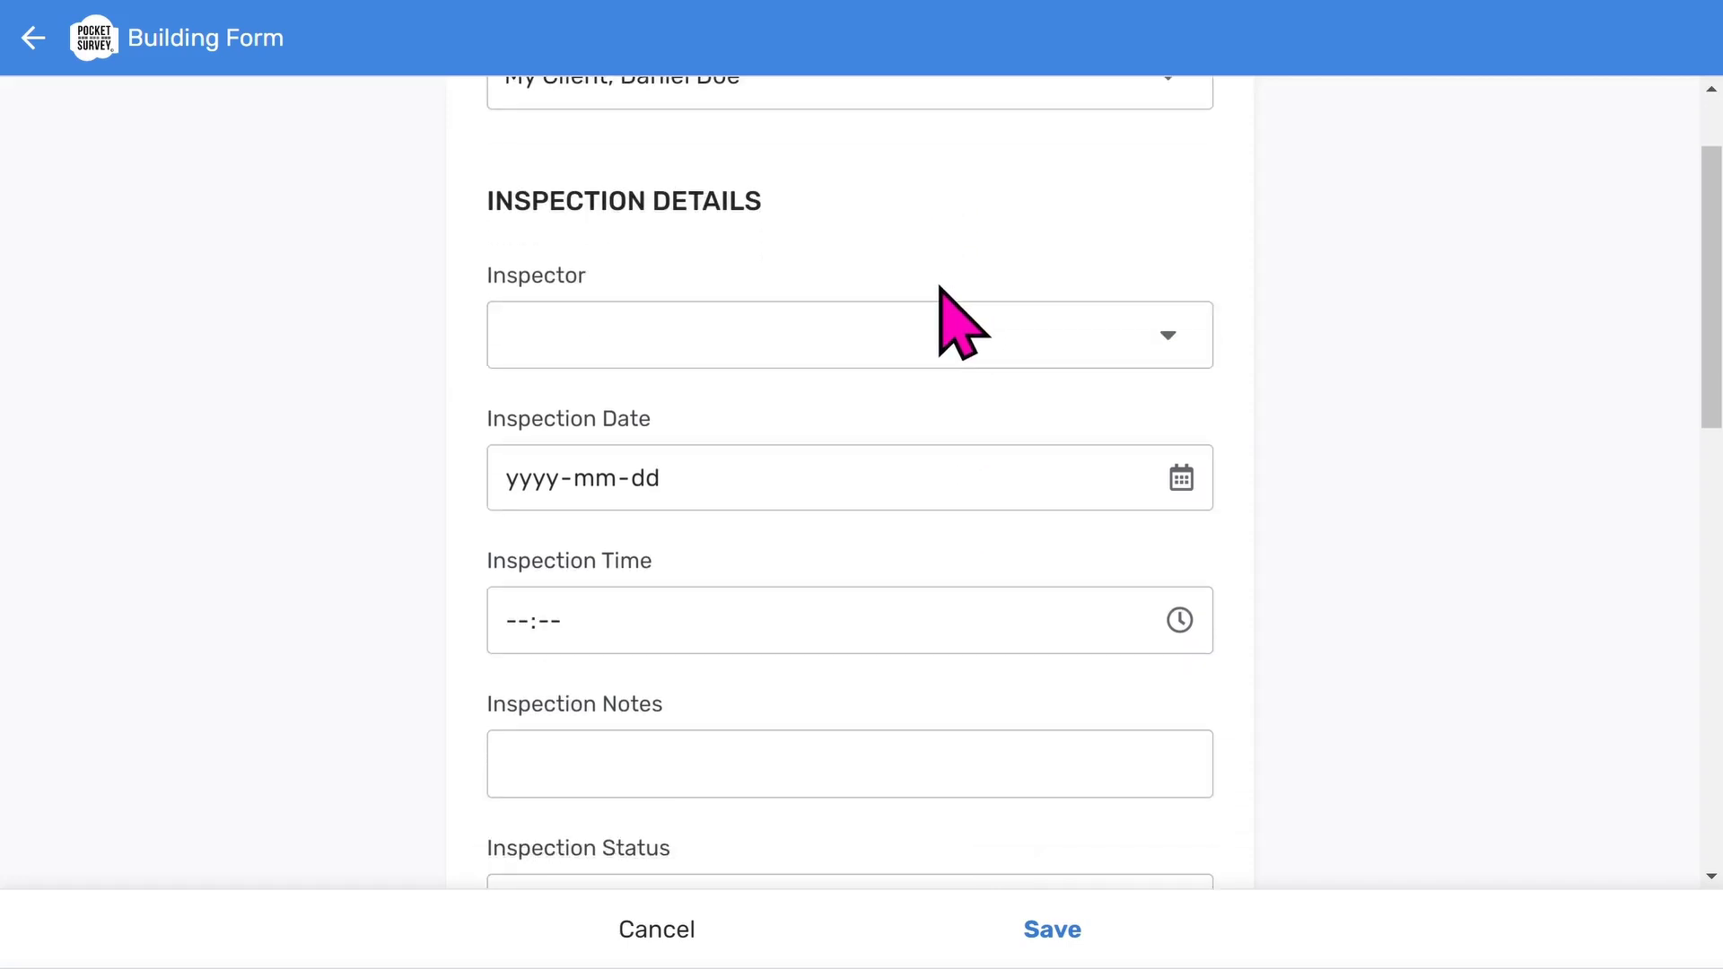
left_click(708, 340)
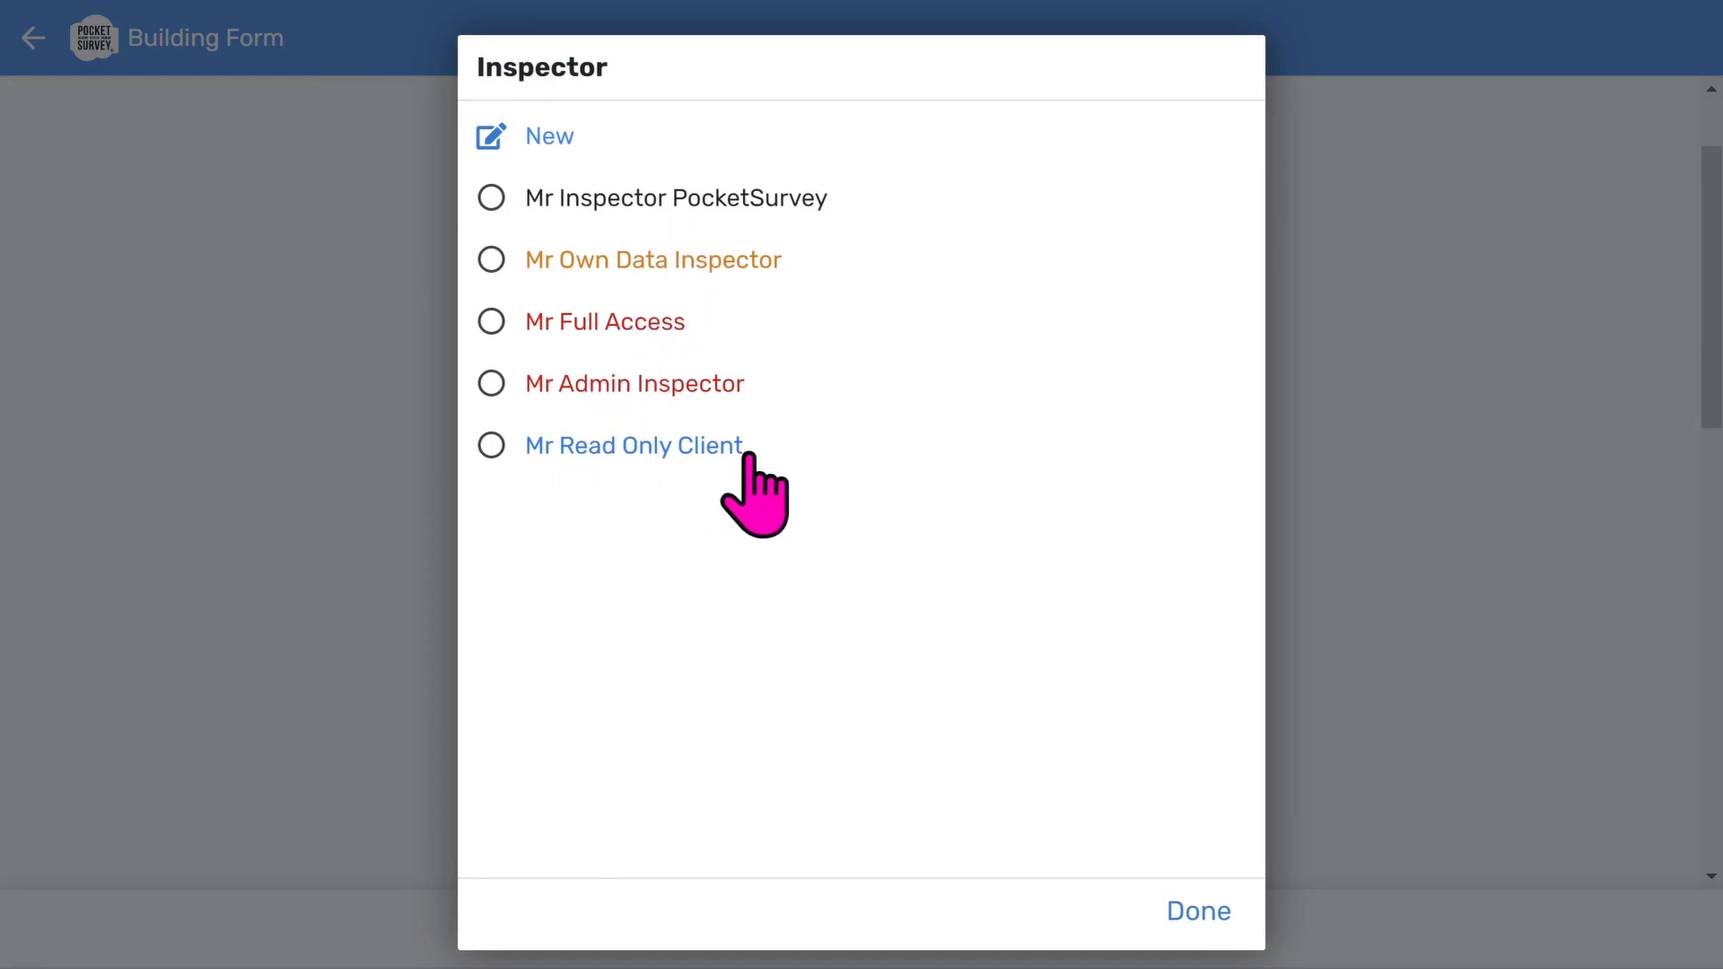
left_click(633, 199)
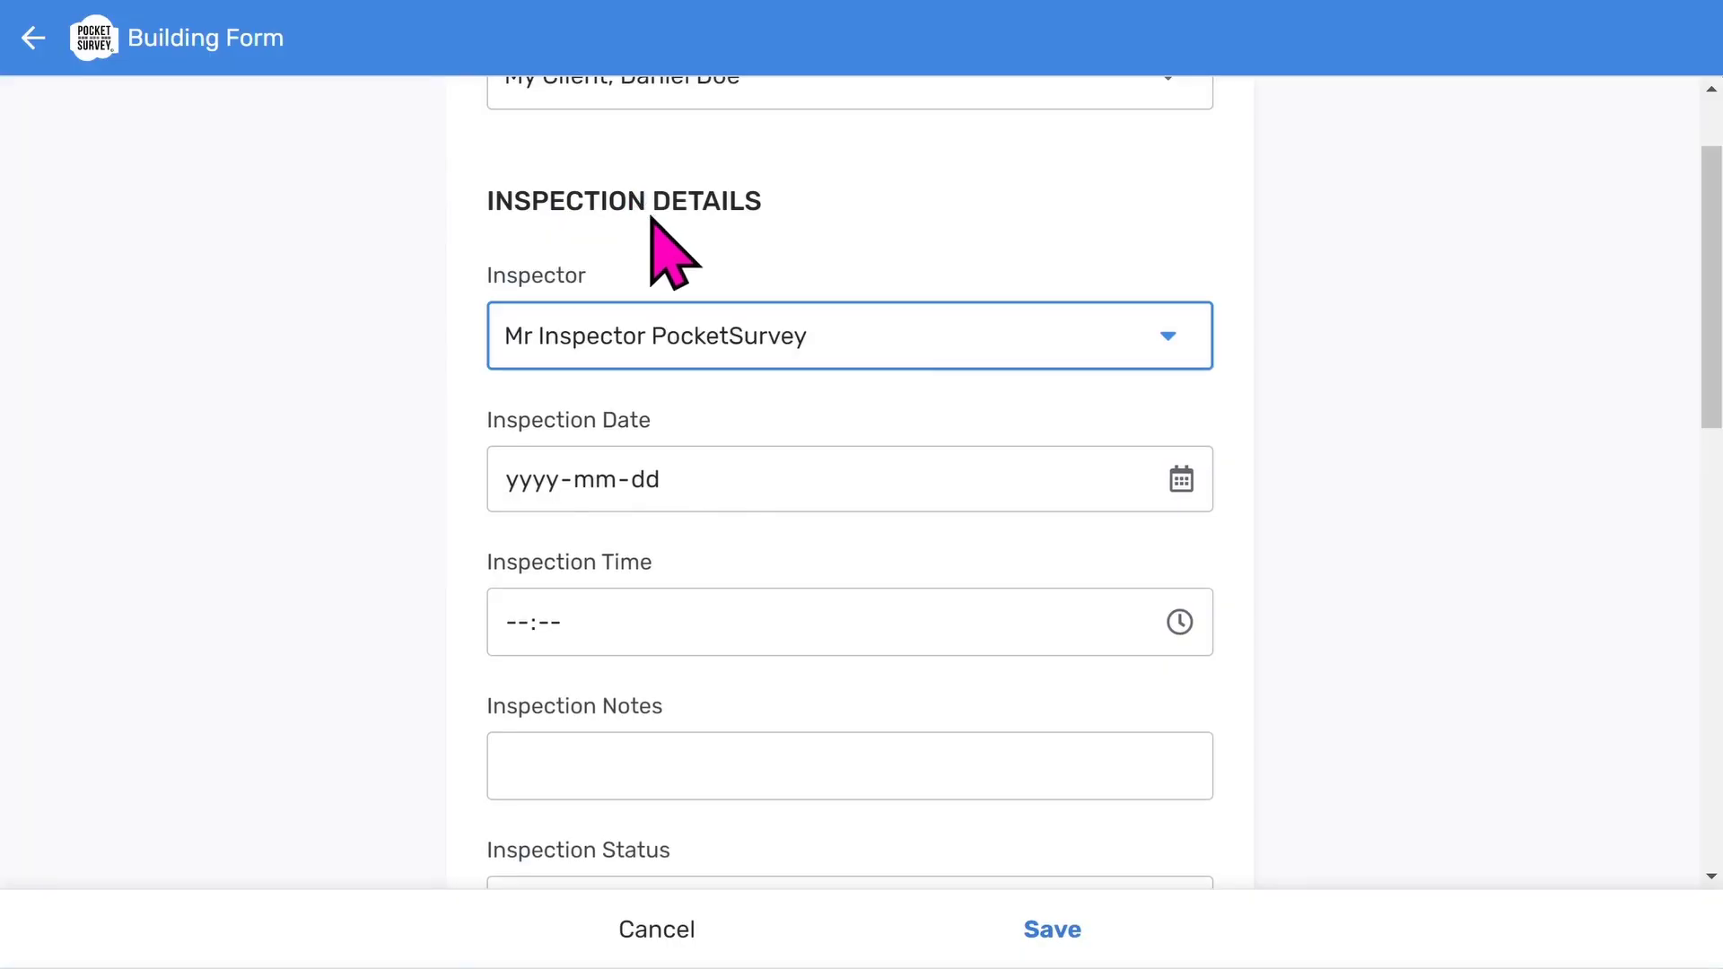
scroll(1526, 516, "down", 1)
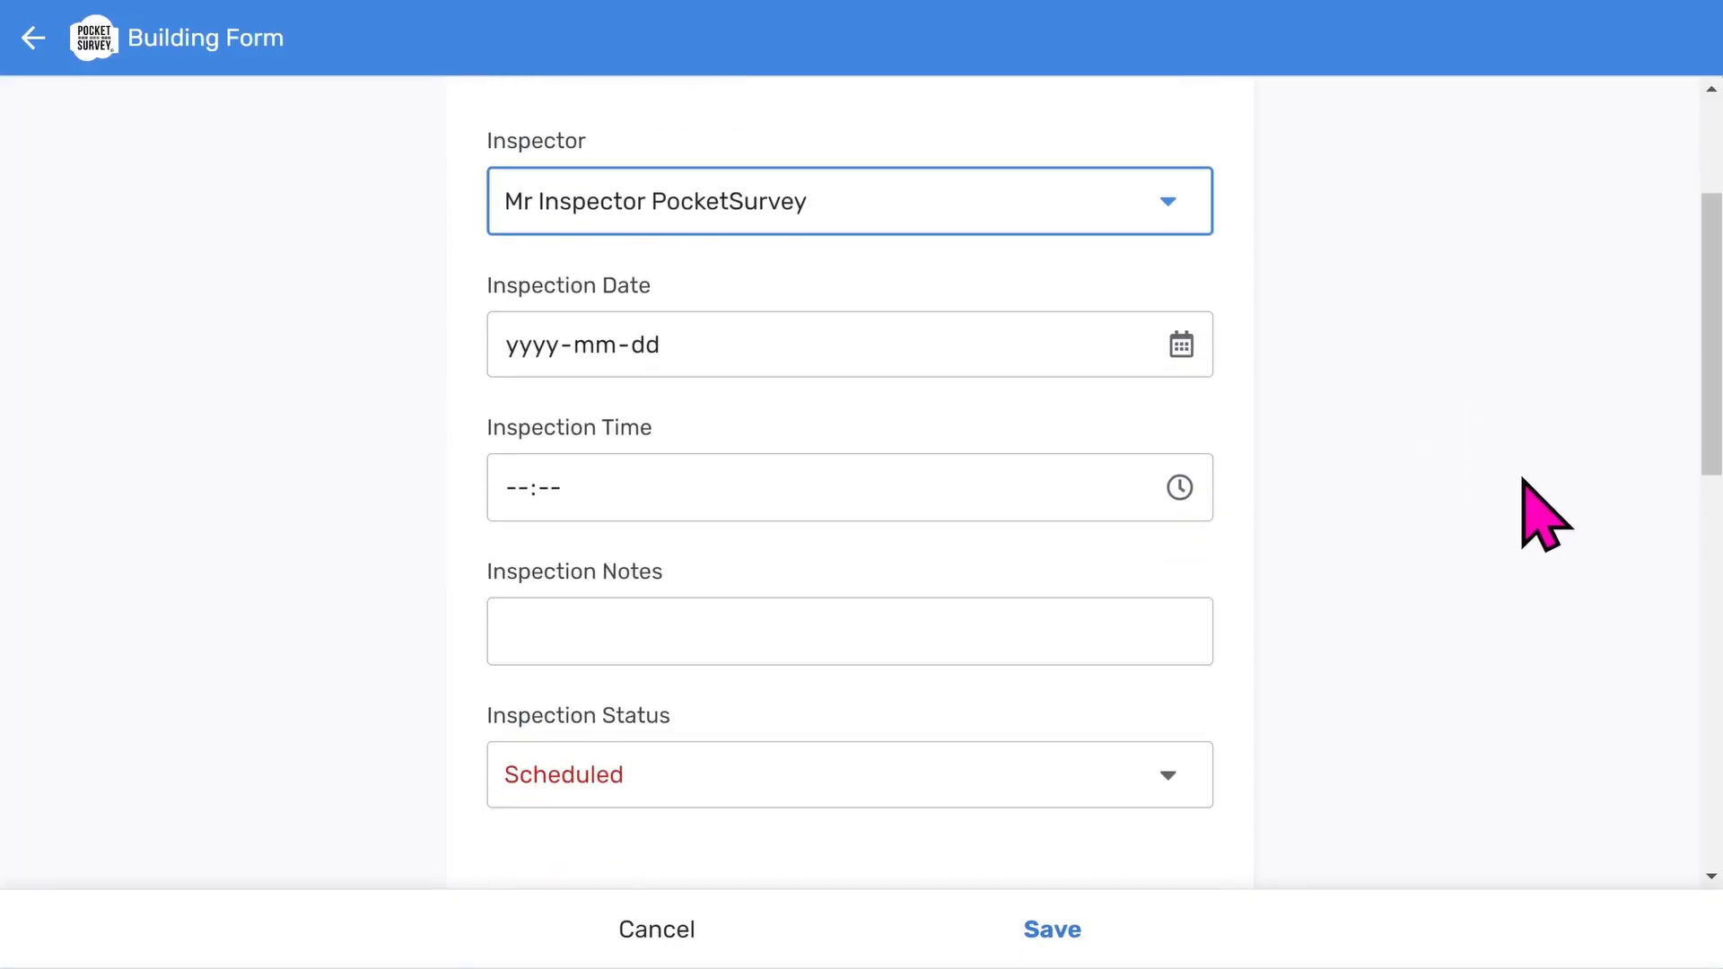
left_click(1176, 352)
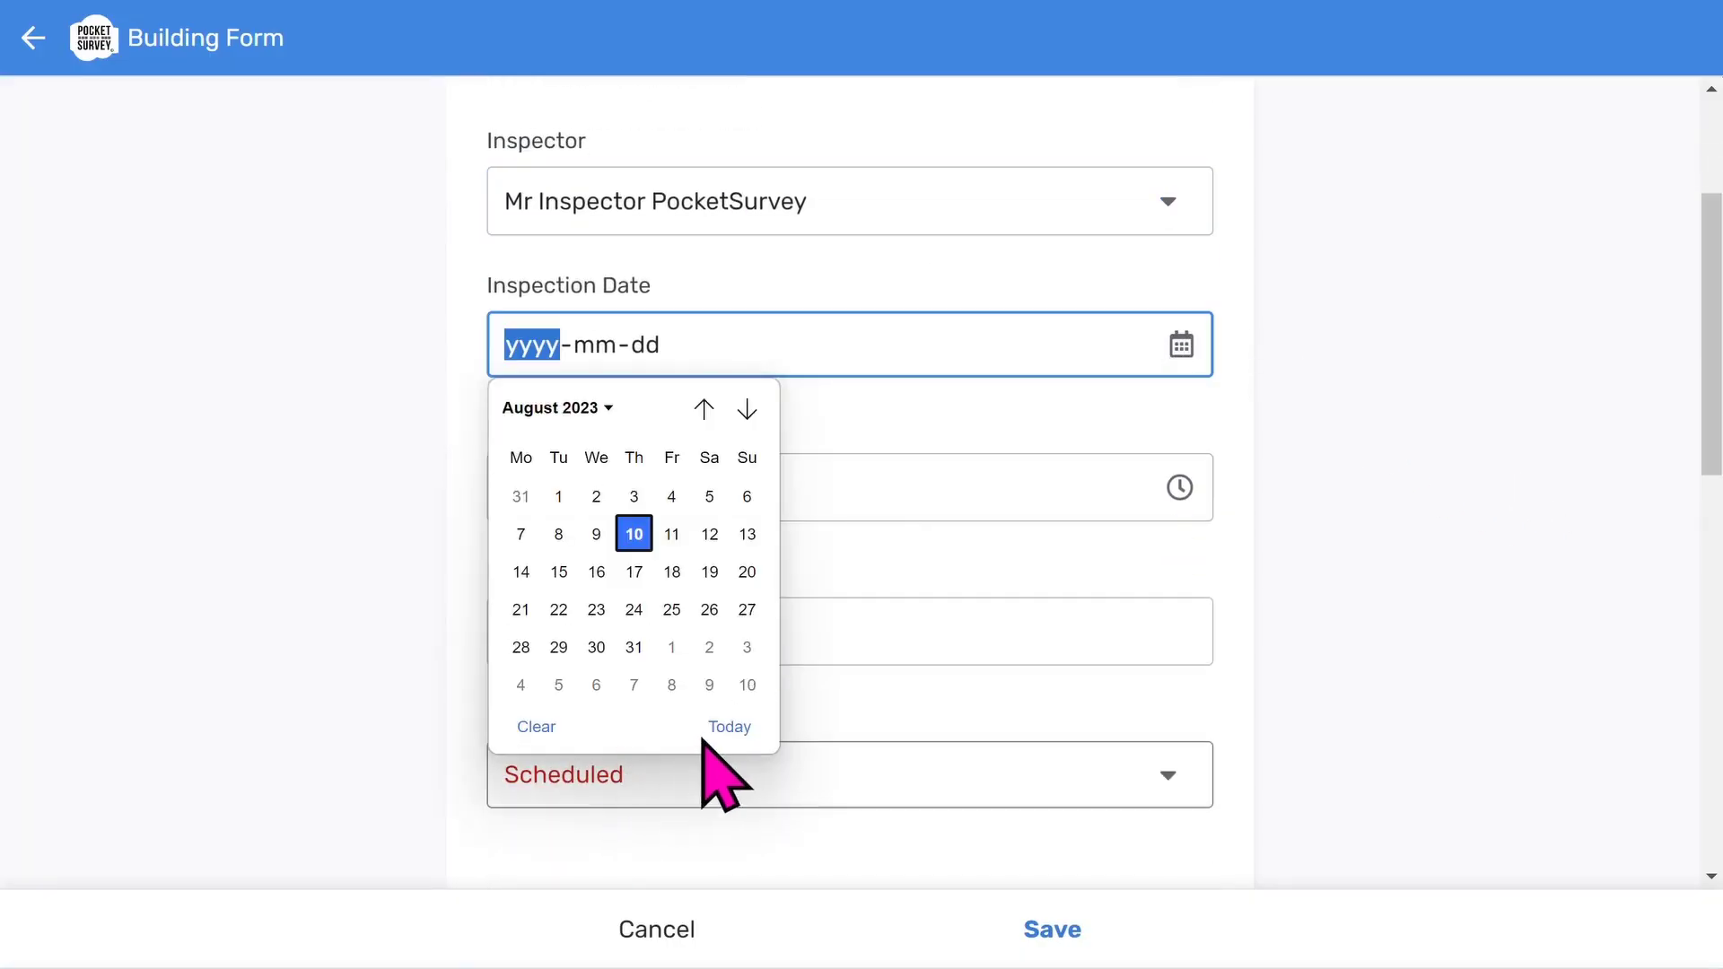
left_click(725, 723)
left_click(1179, 488)
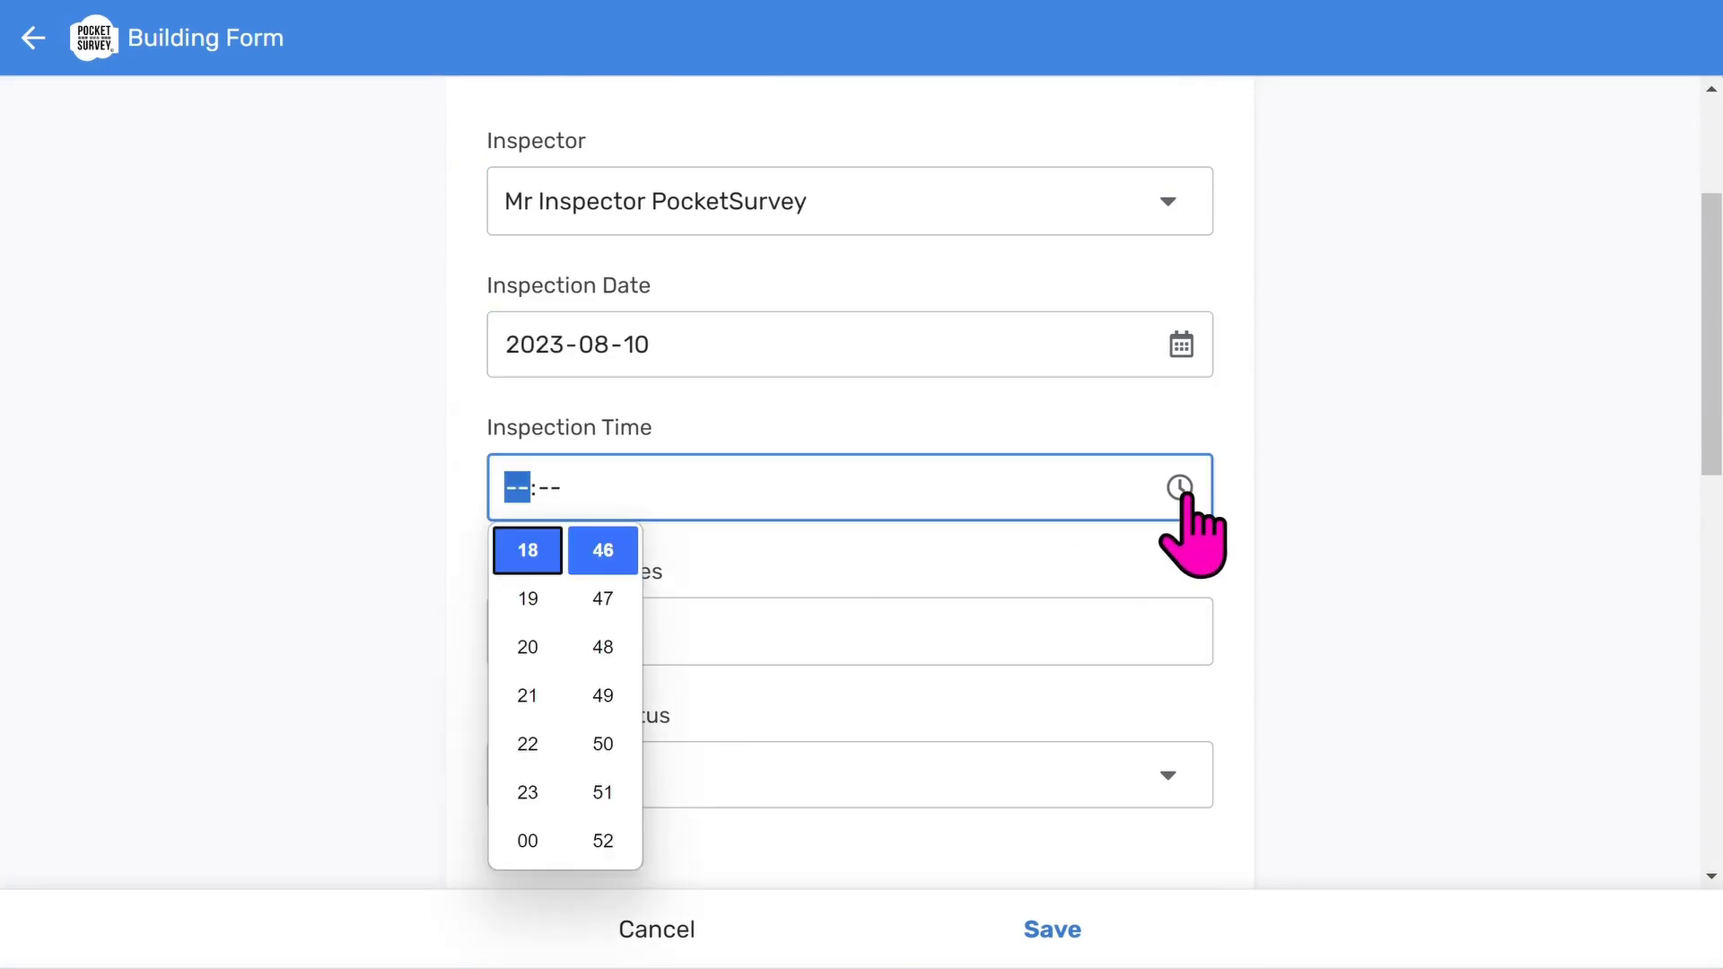
left_click(628, 564)
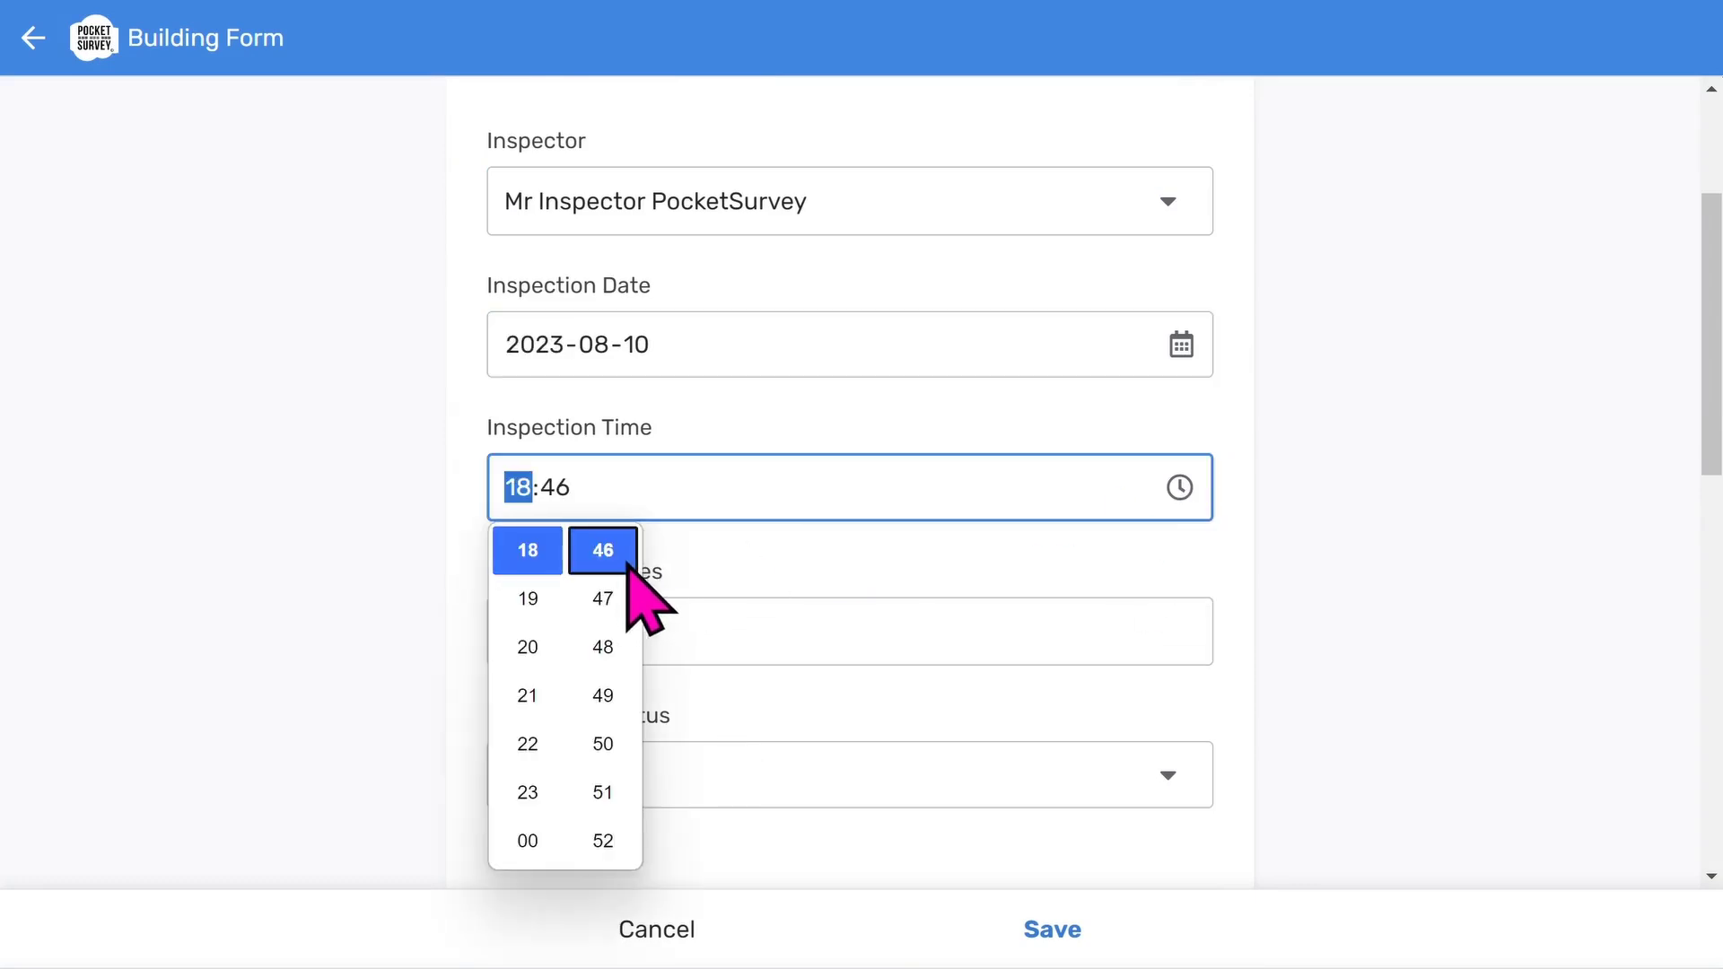
Change the Inspection Status from Scheduled to Started.
left_click(716, 627)
scroll(870, 661, "down", 3)
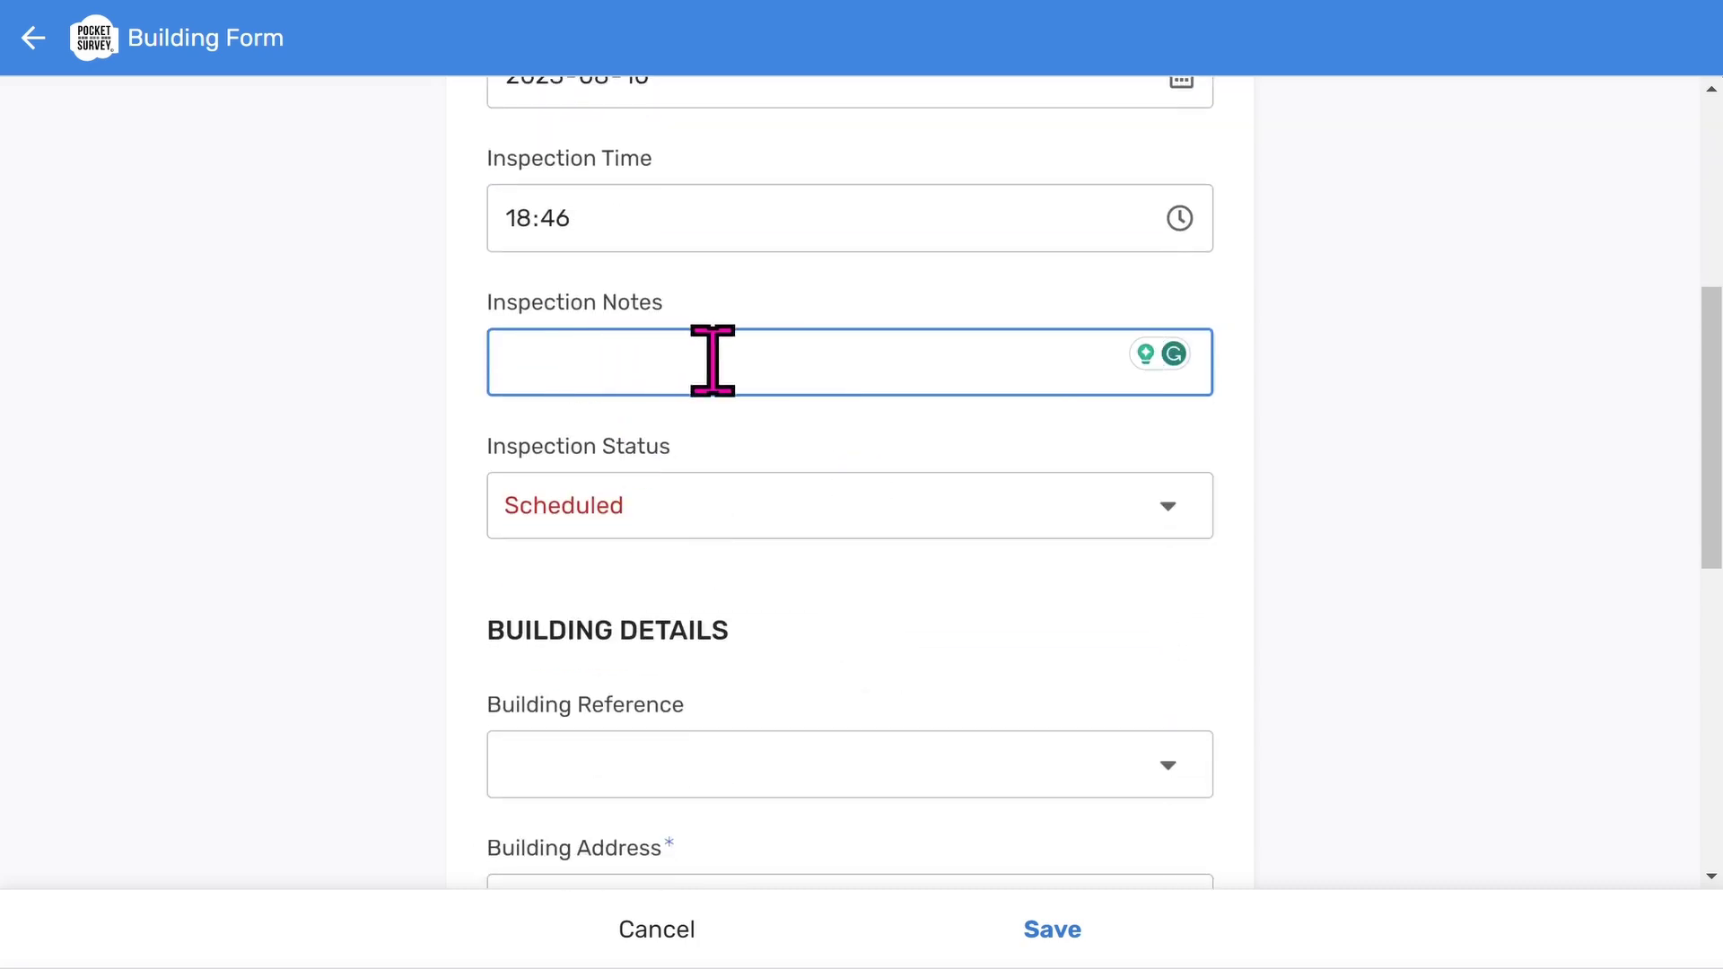
scroll(1519, 569, "down", 1)
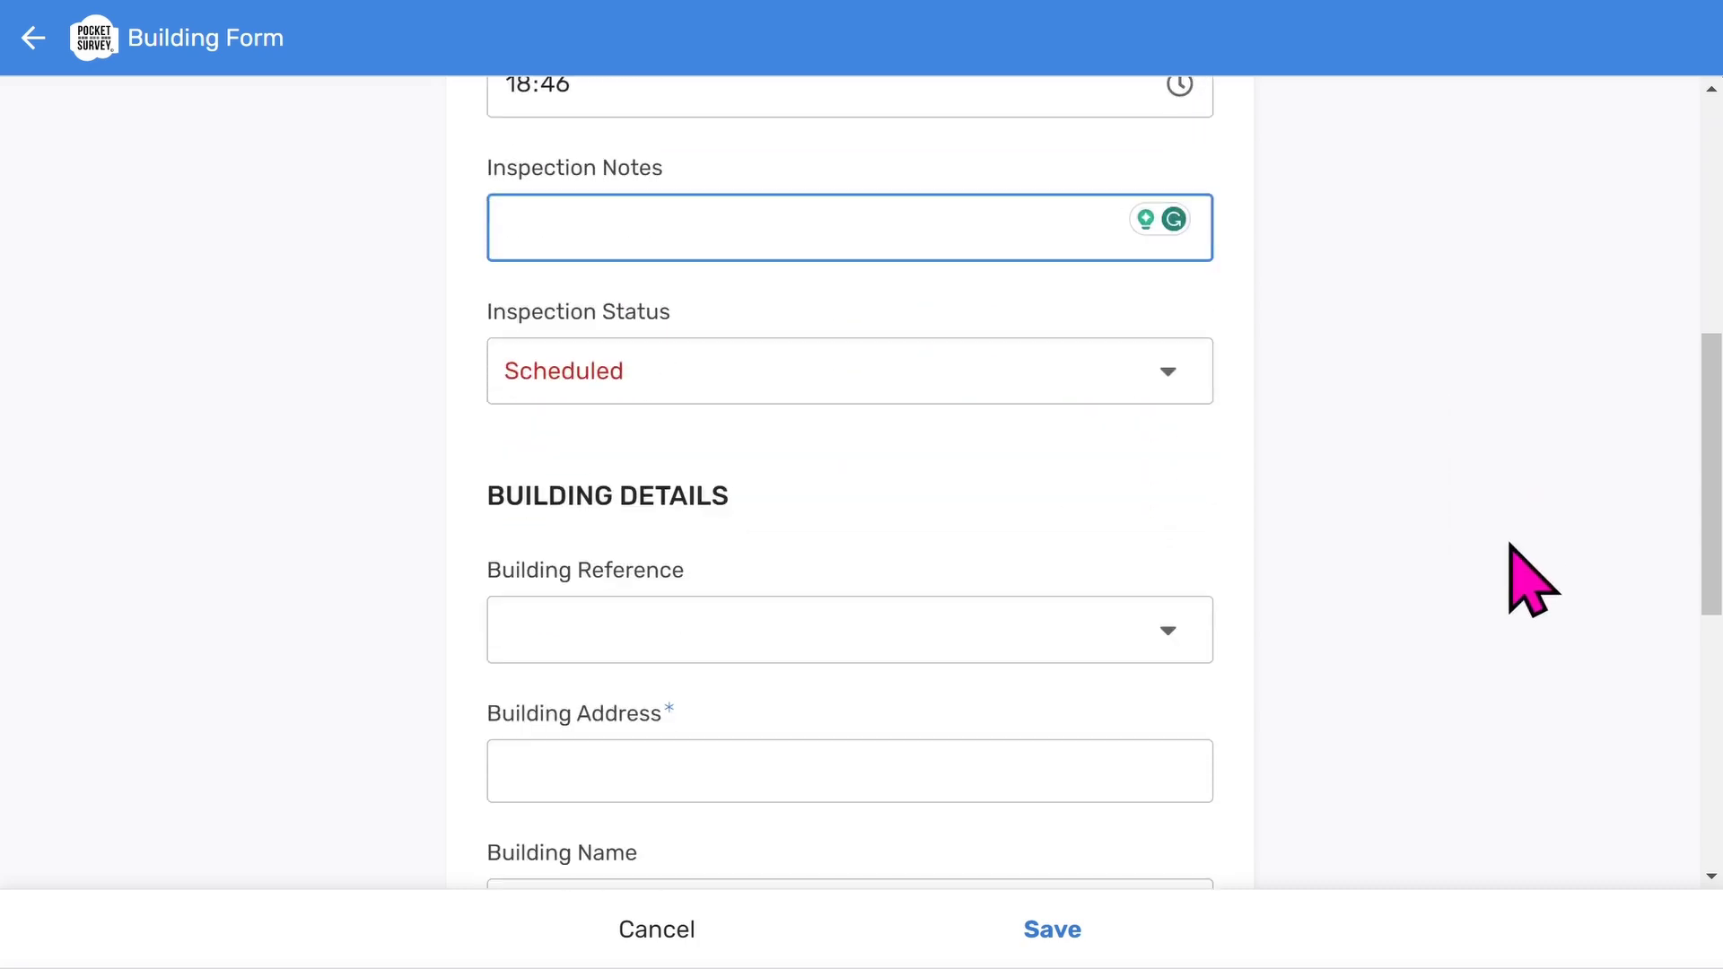
left_click(1142, 416)
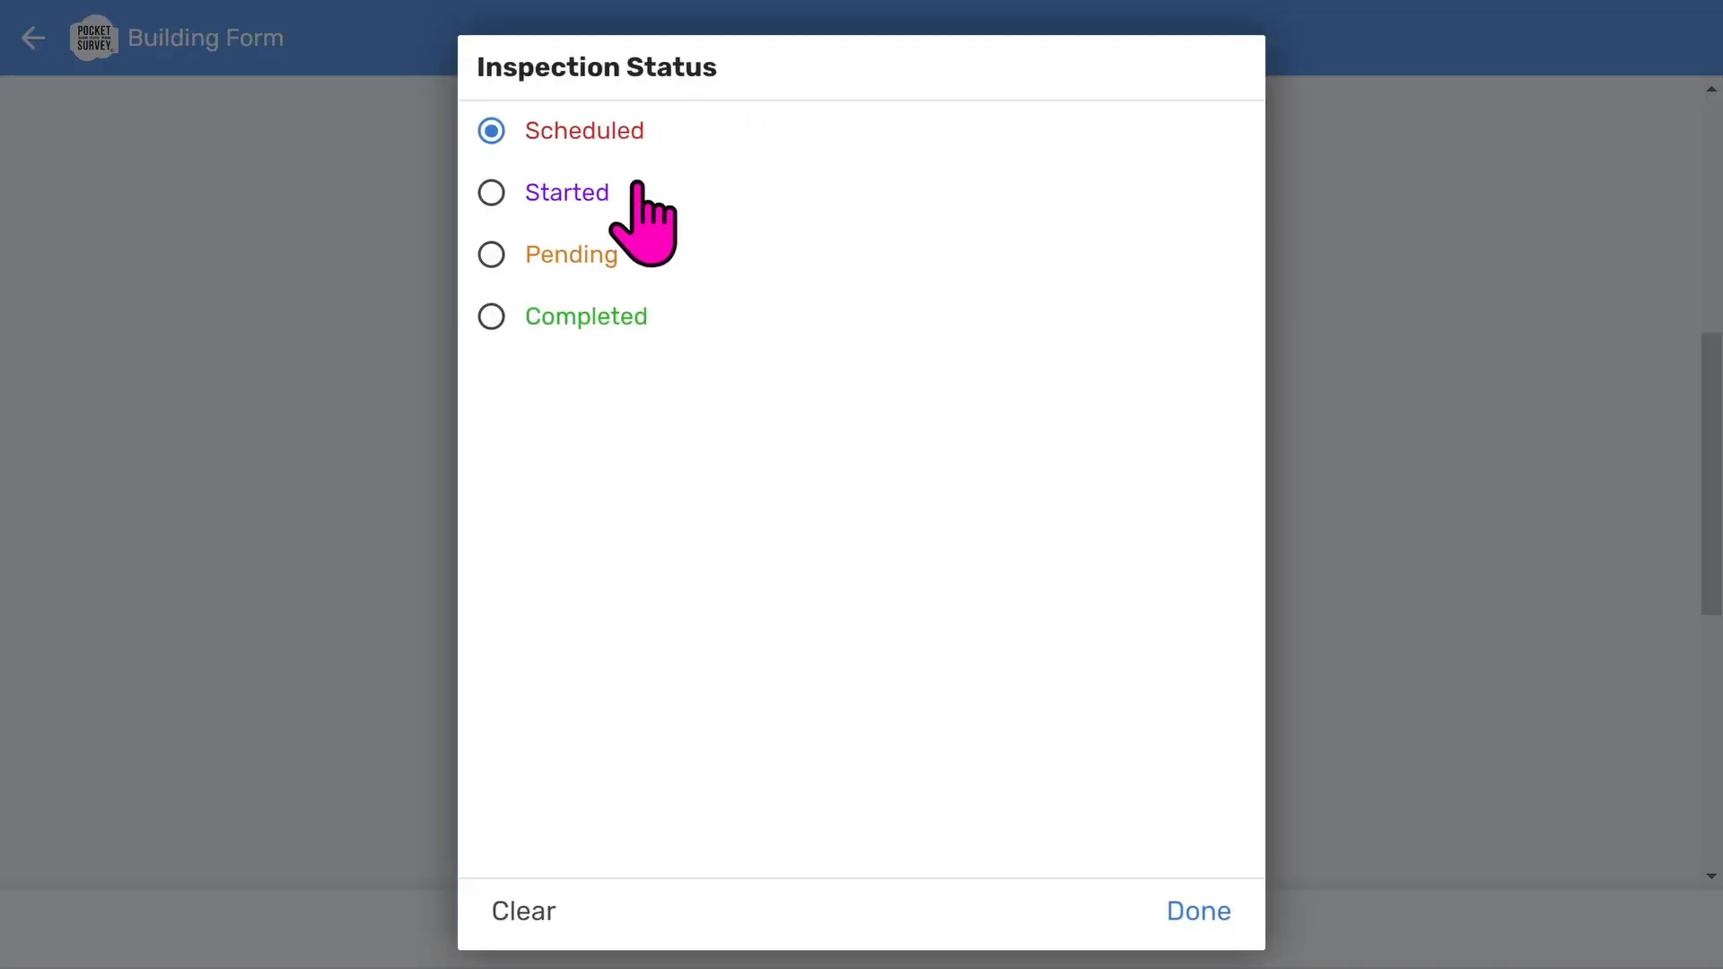
left_click(607, 196)
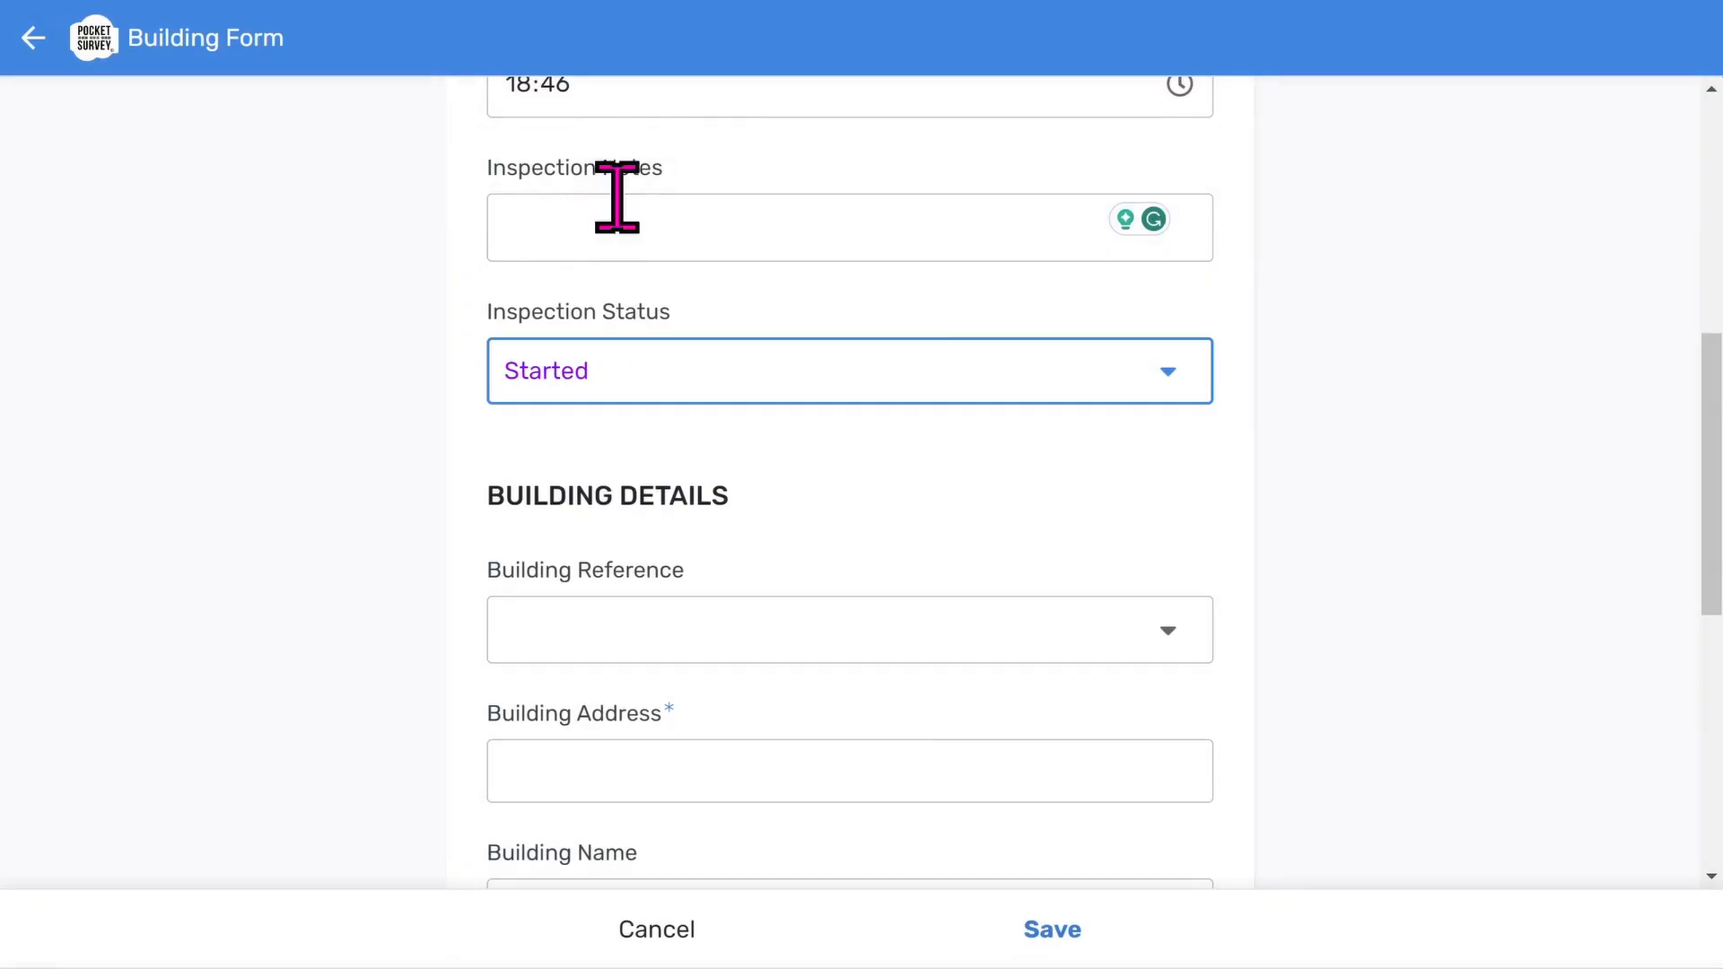
scroll(1402, 439, "down", 3)
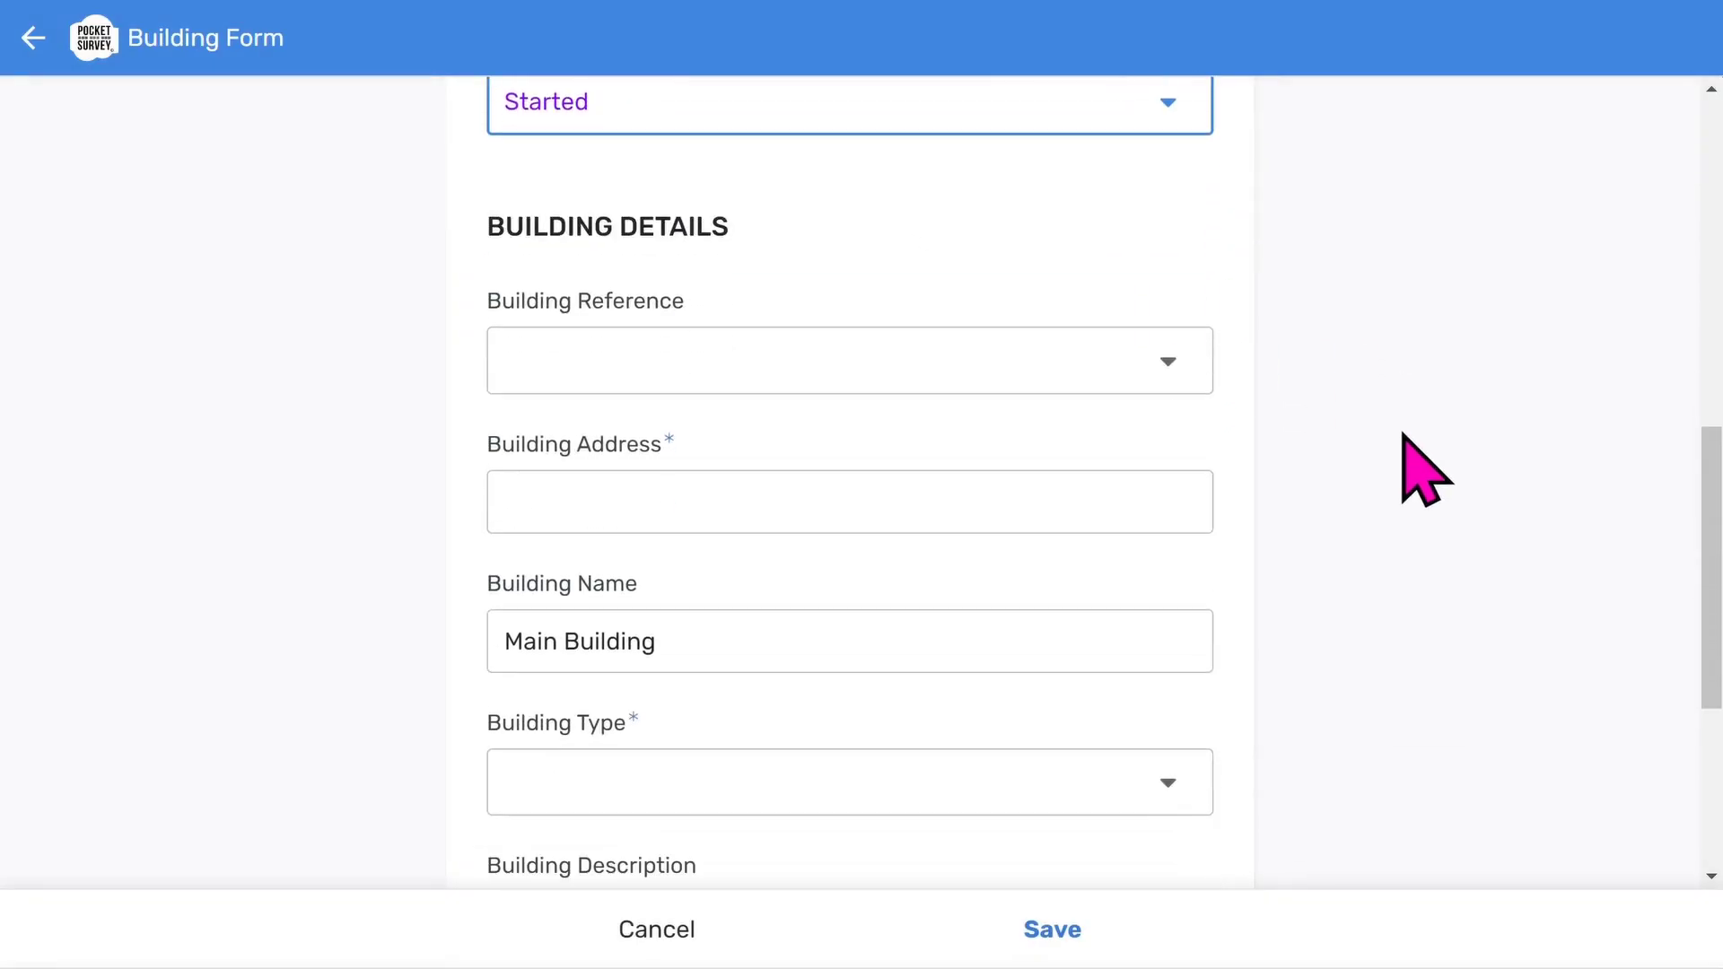
Set the building reference to BU001 and accept the suggested building address.
scroll(1403, 437, "down", 2)
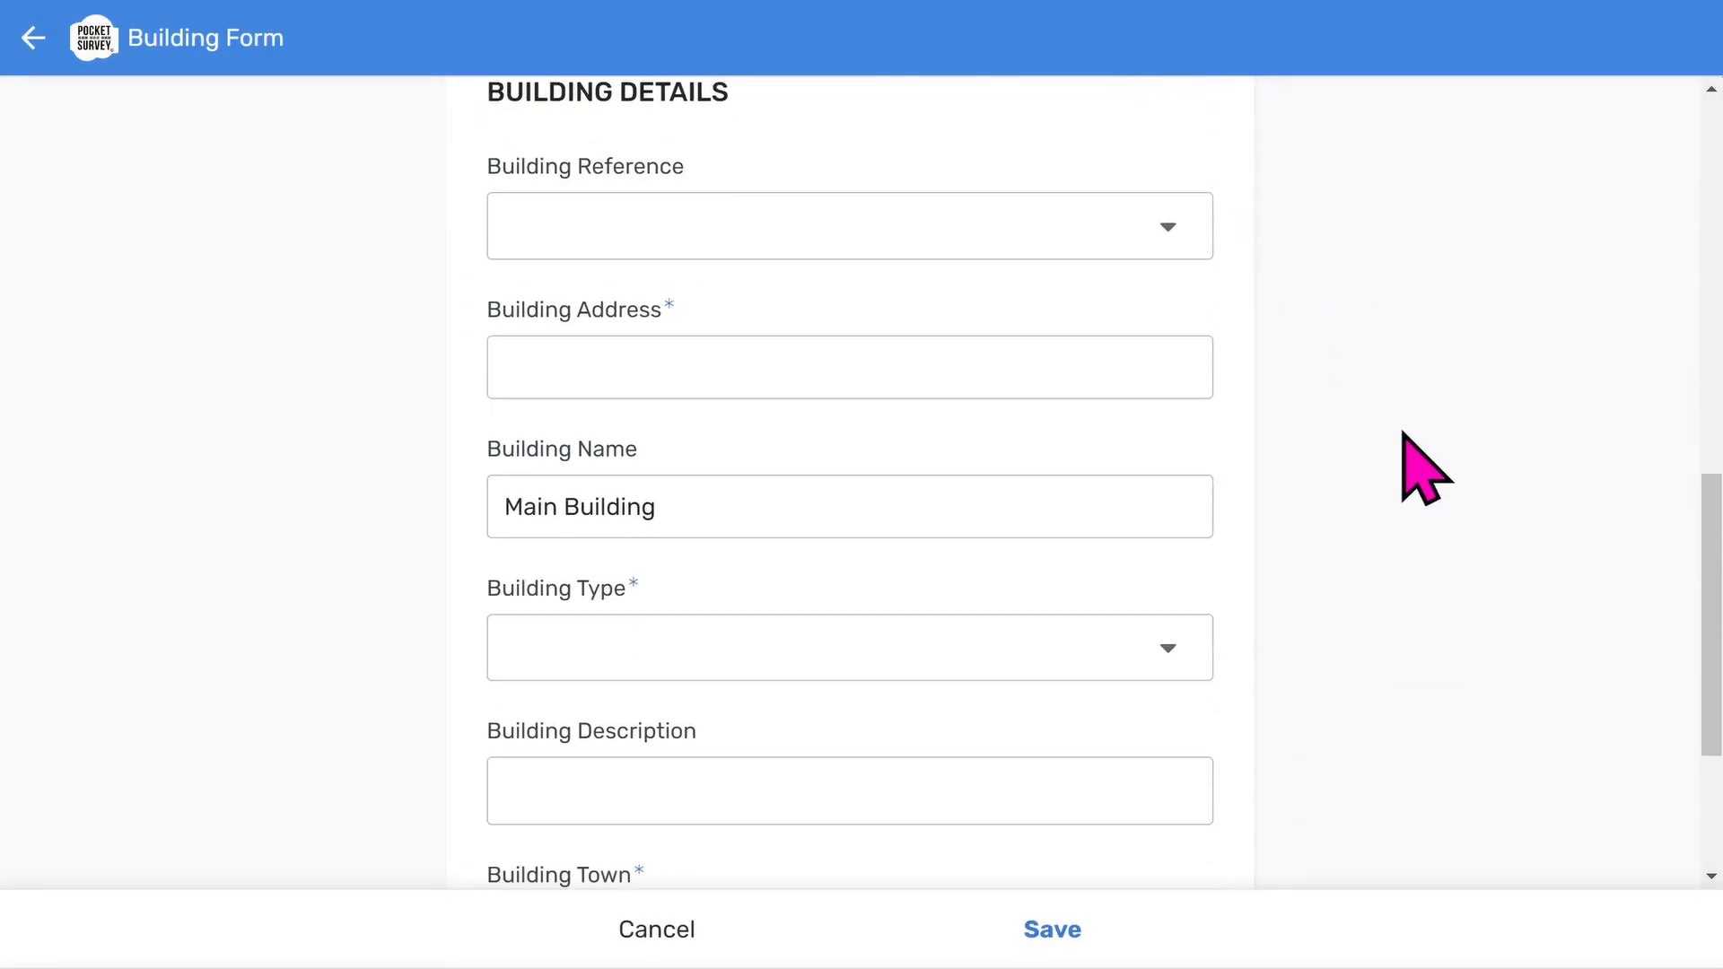
left_click(779, 230)
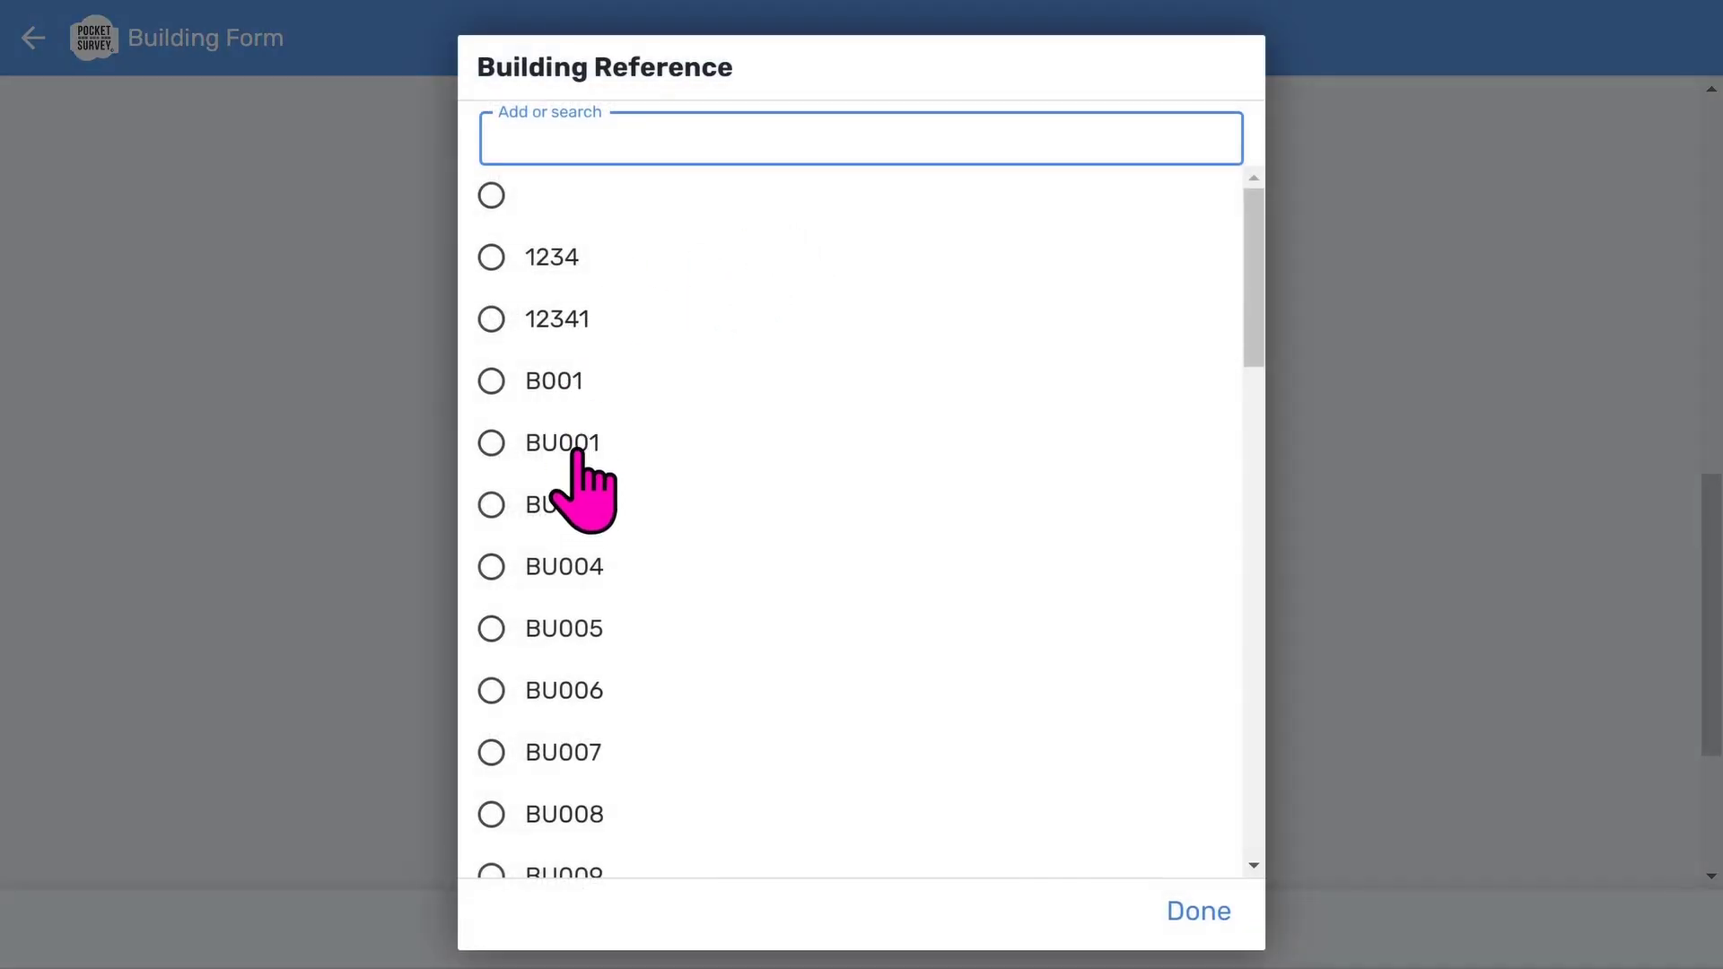
left_click(573, 445)
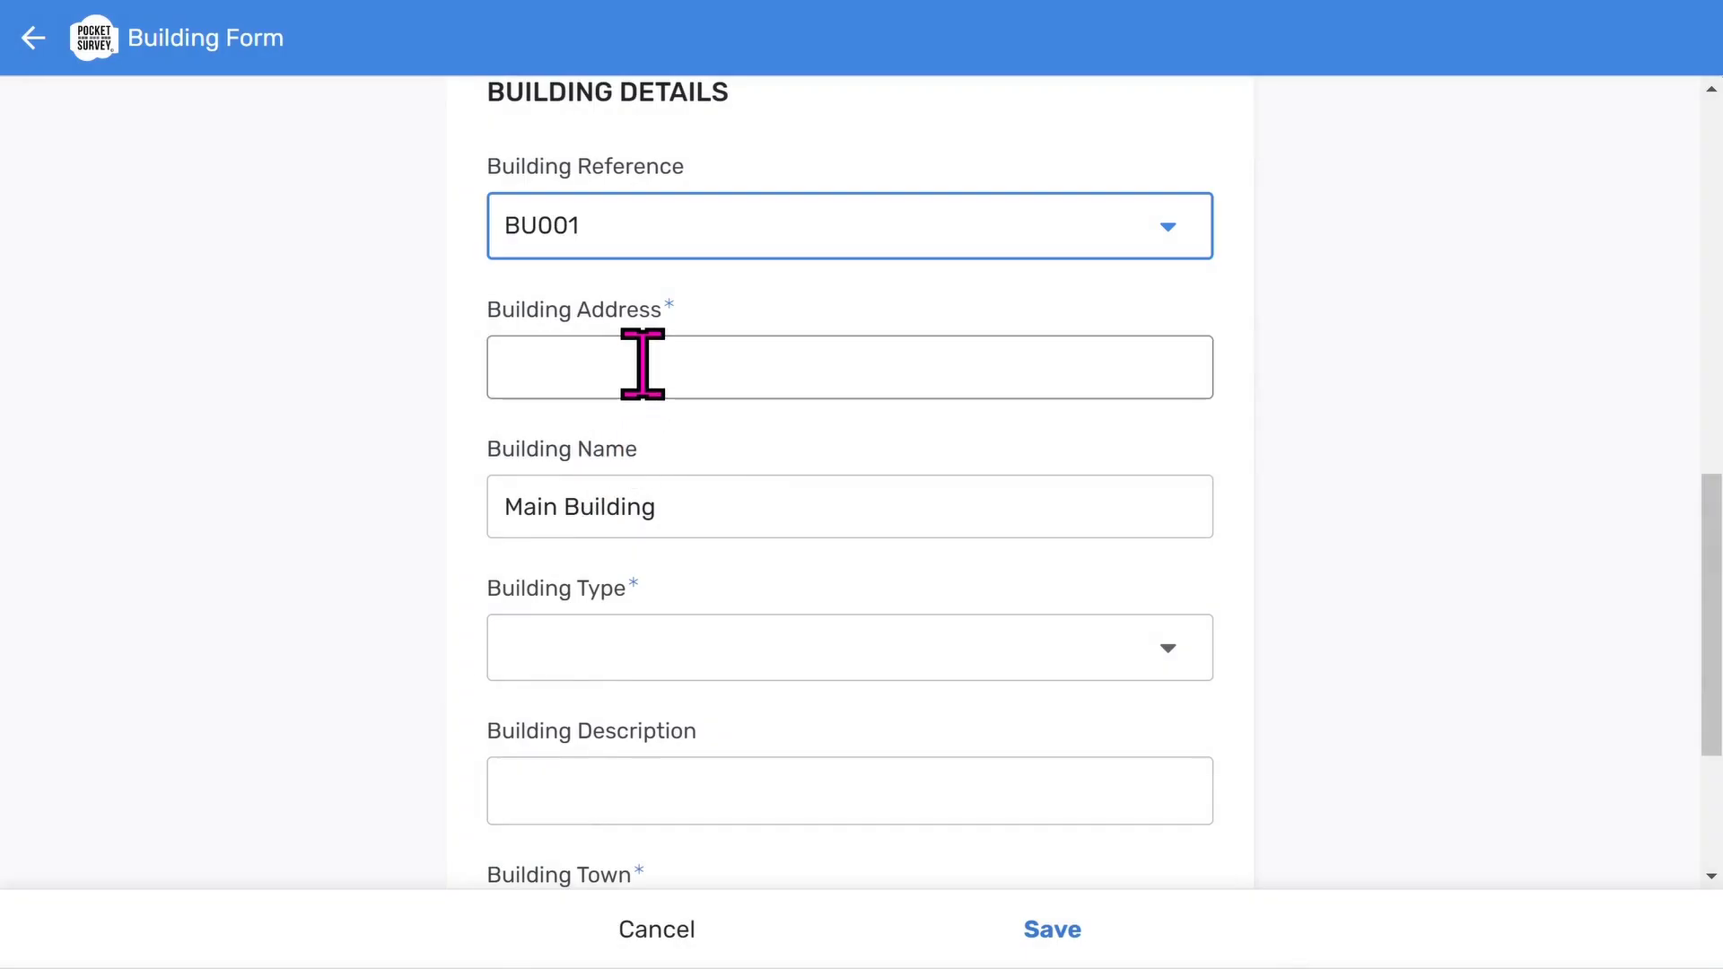
left_click(642, 364)
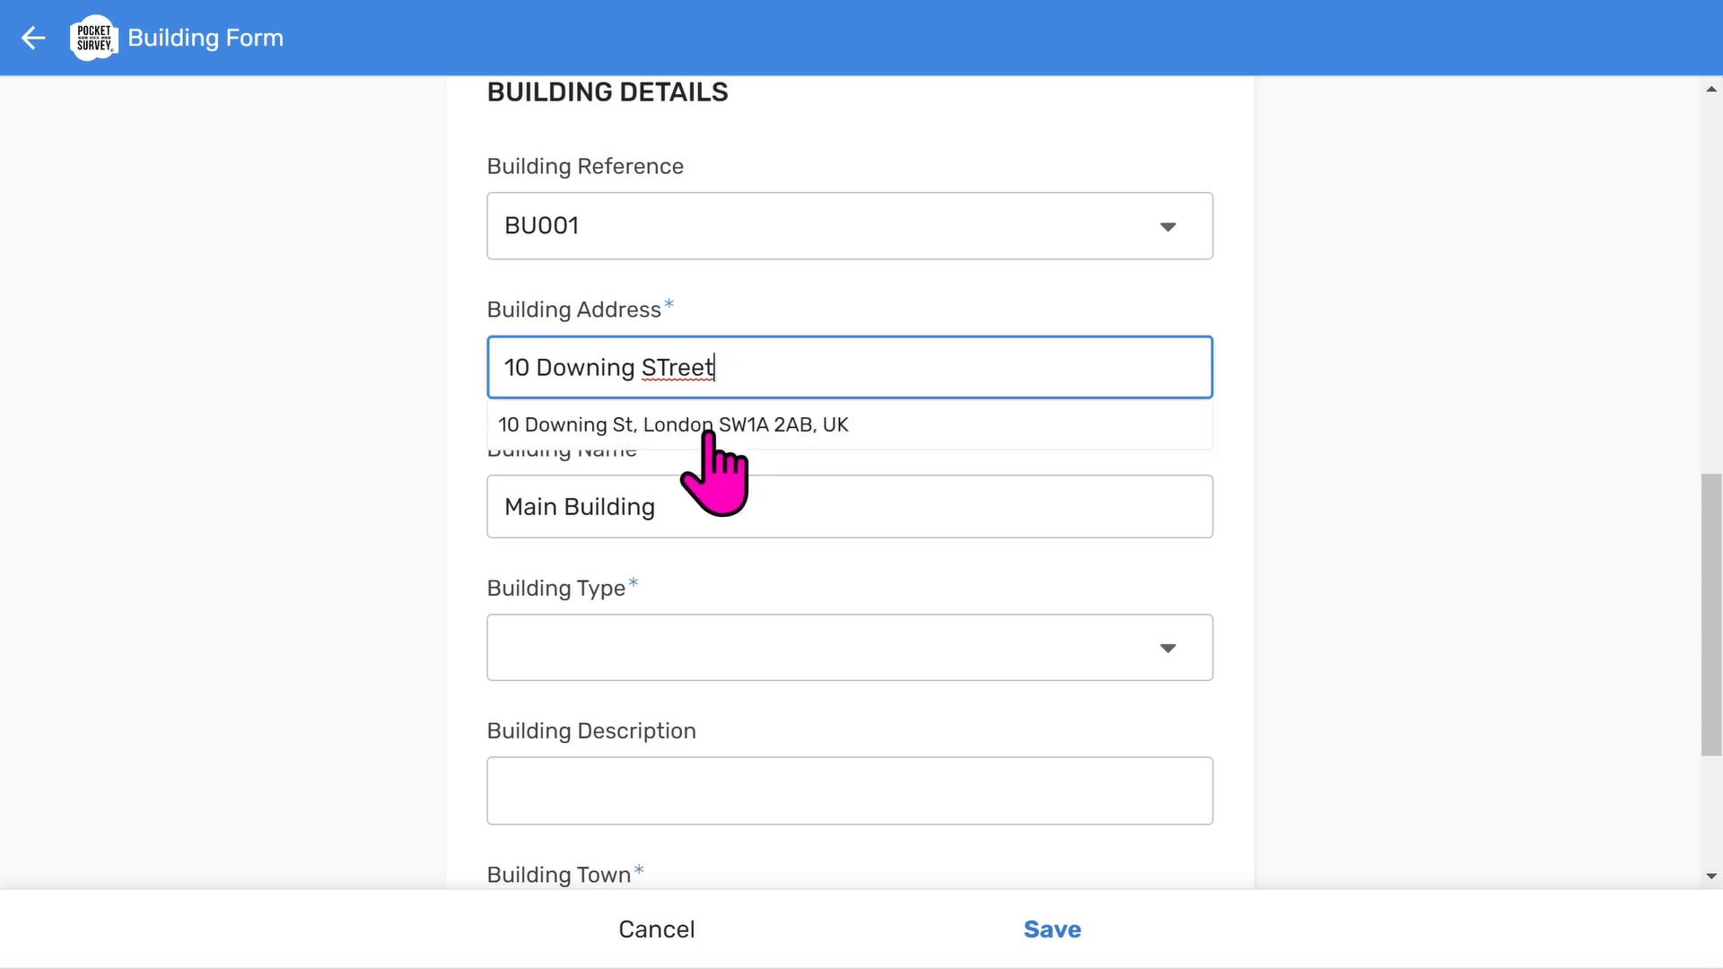
left_click(709, 431)
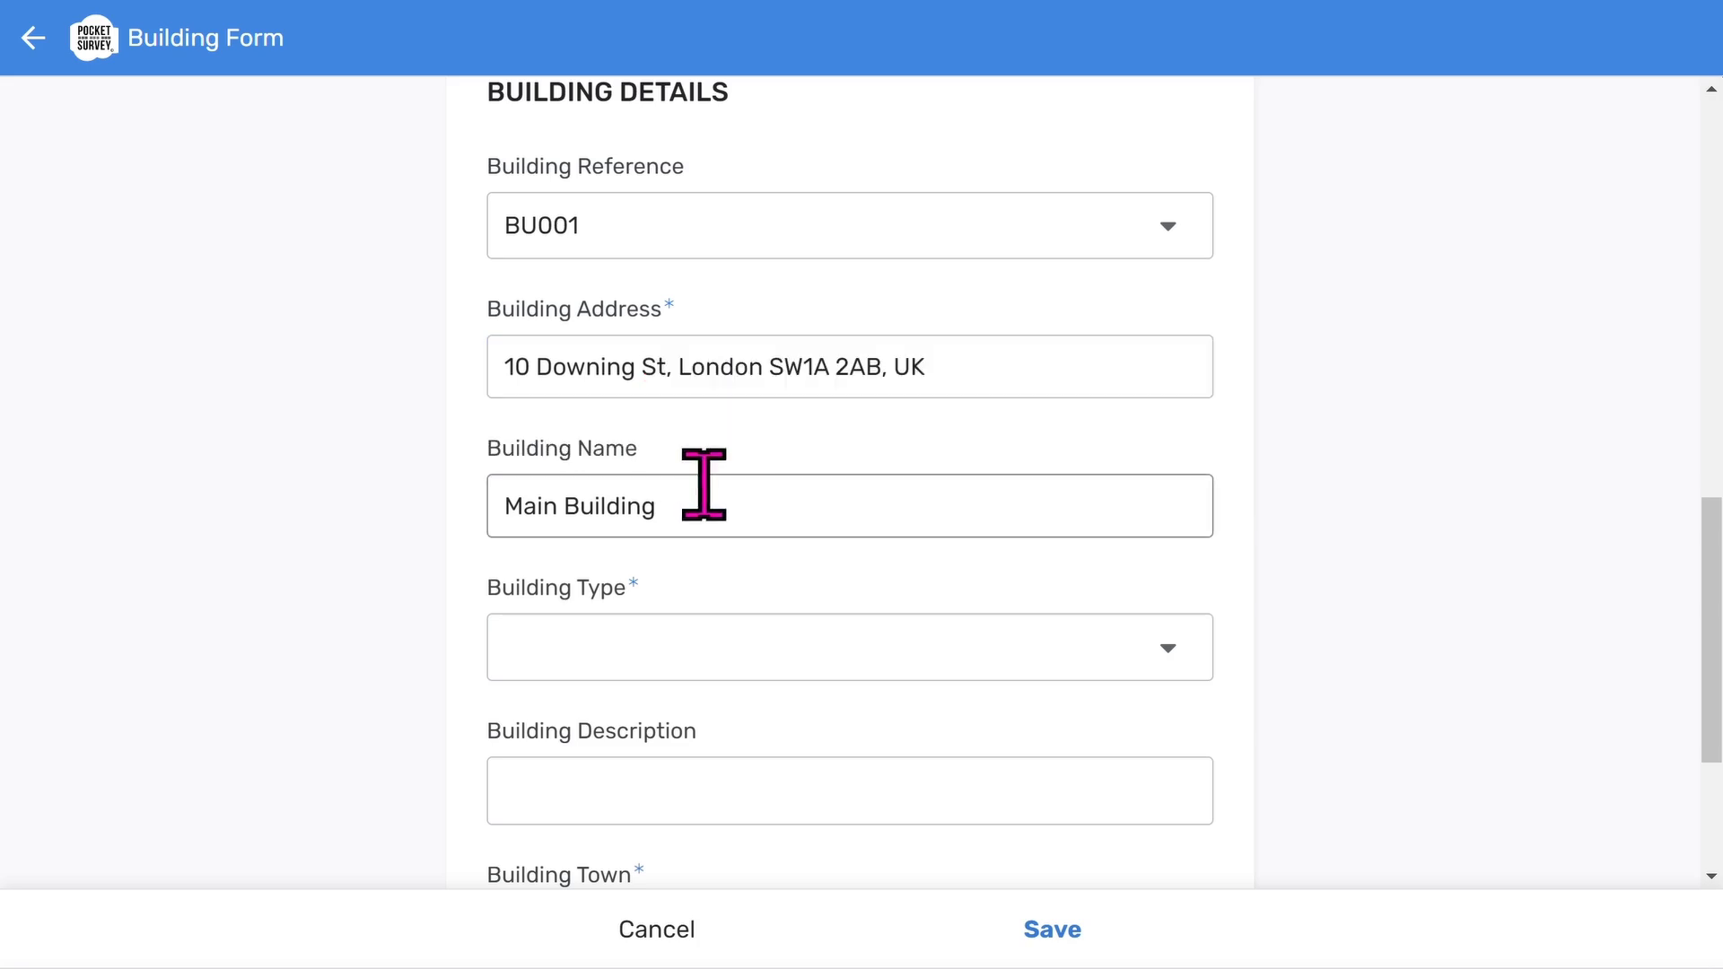
left_click_drag(703, 486, 511, 504)
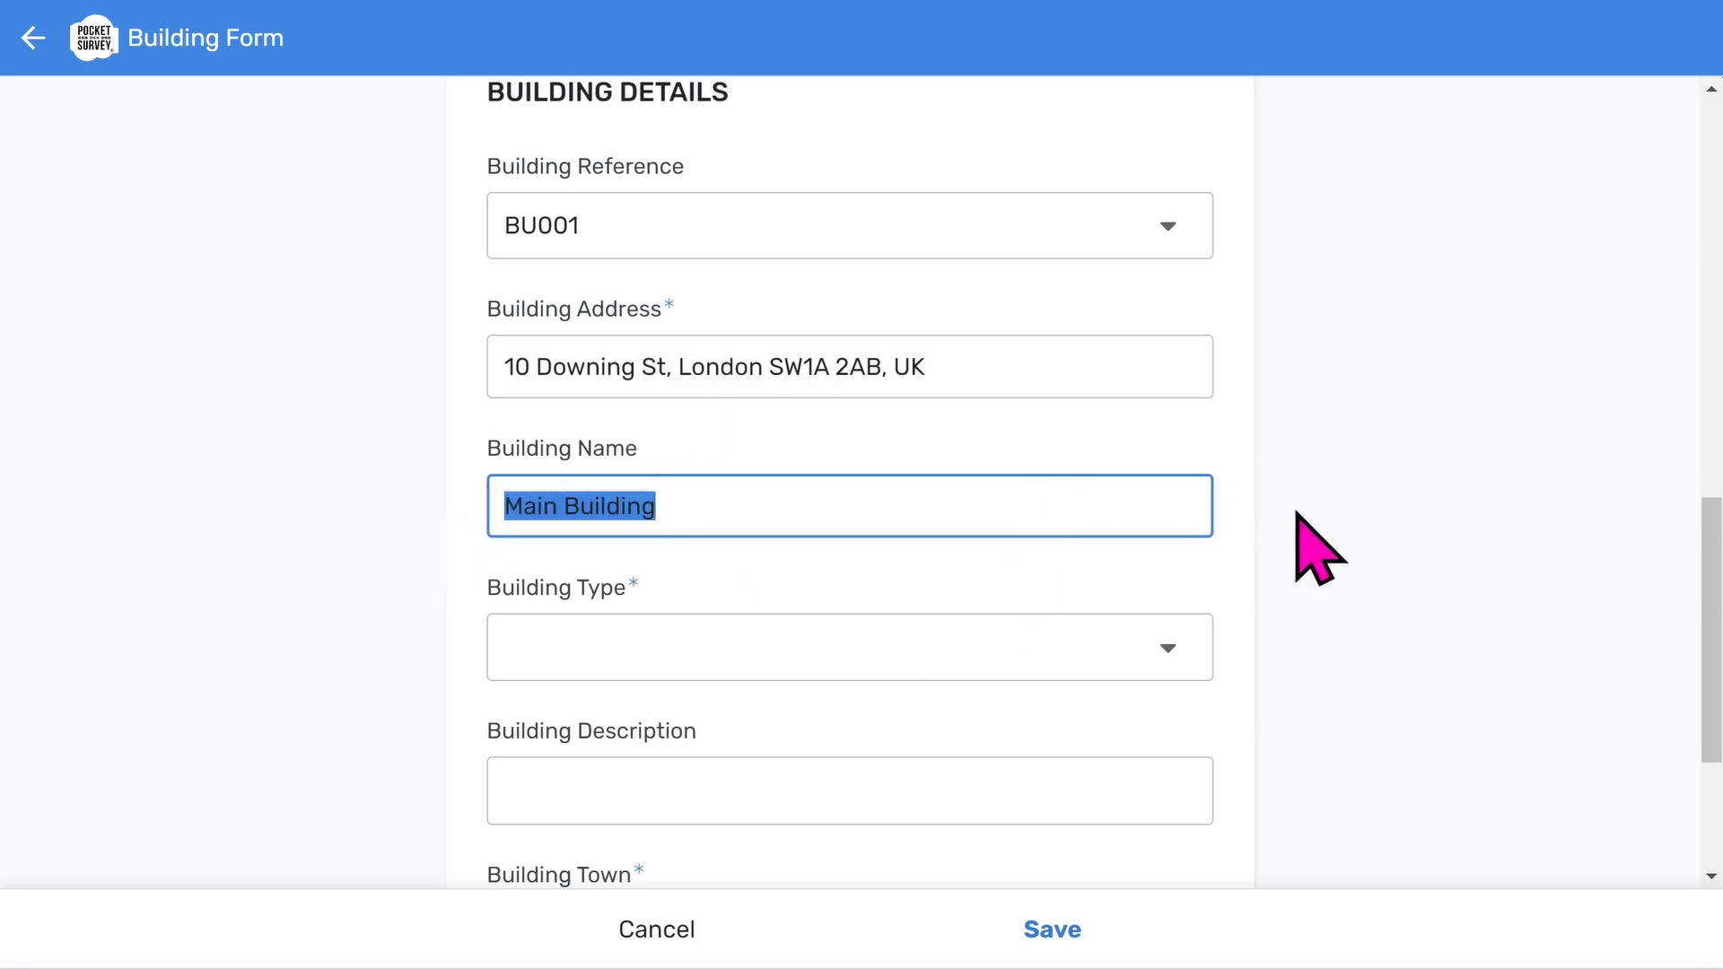
Set the building type to Bungalow and the building town to Accrington.
scroll(1310, 548, "down", 2)
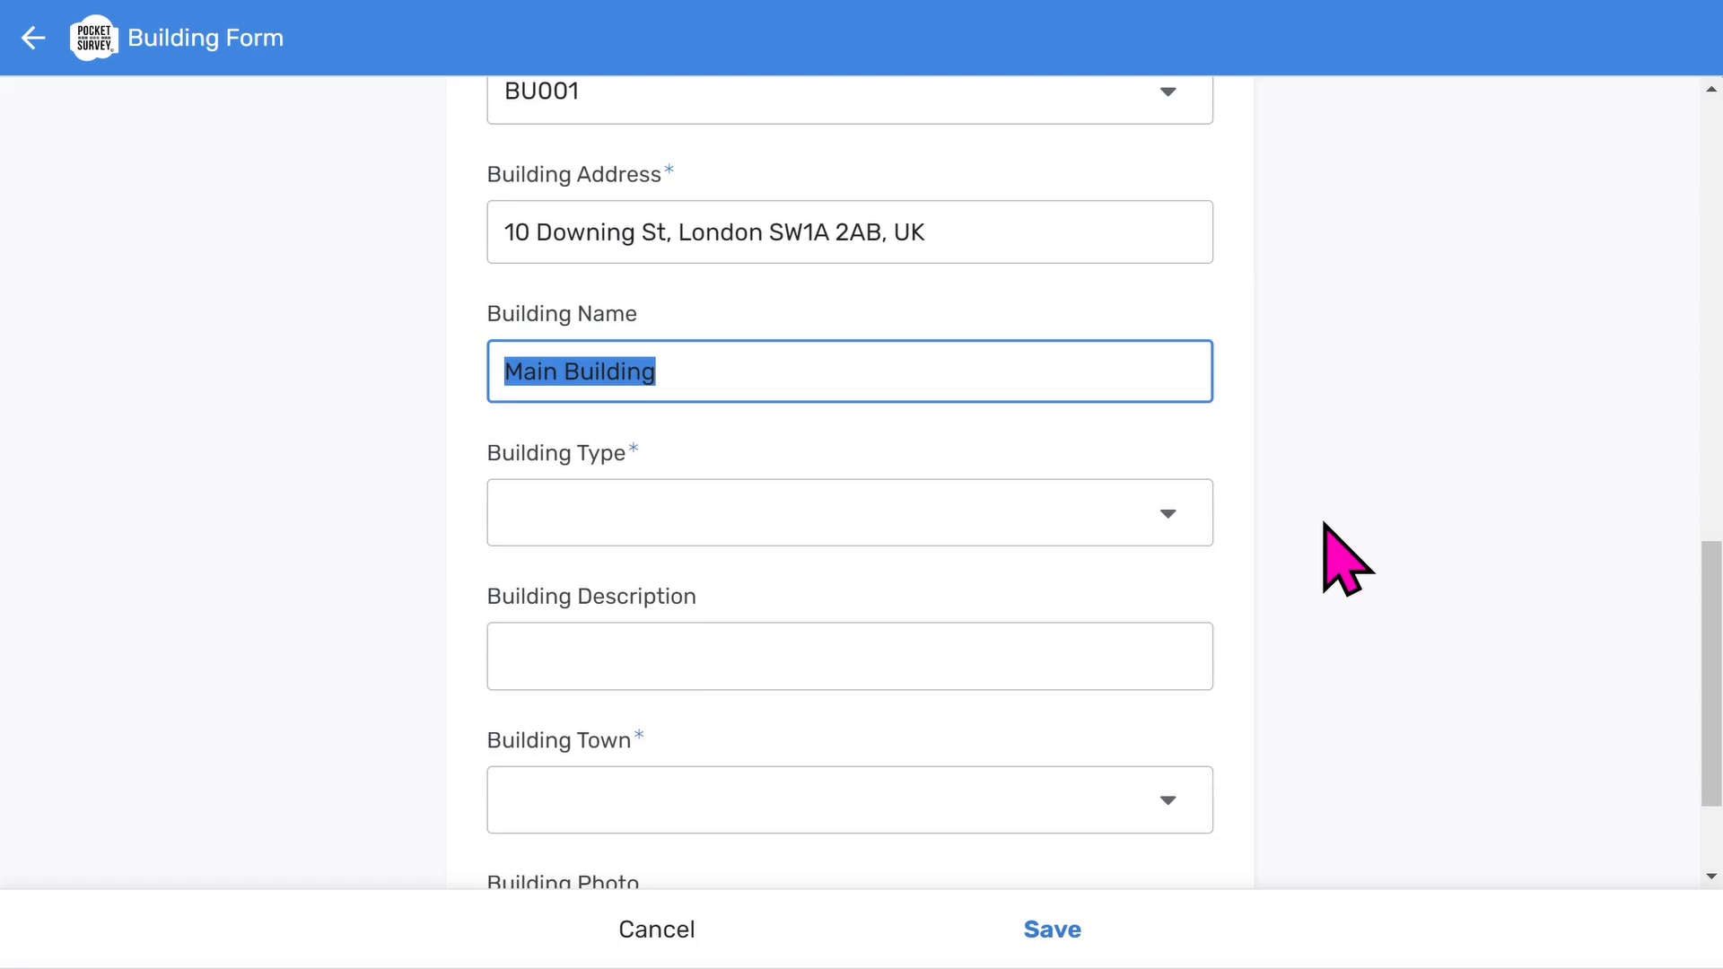
left_click(951, 517)
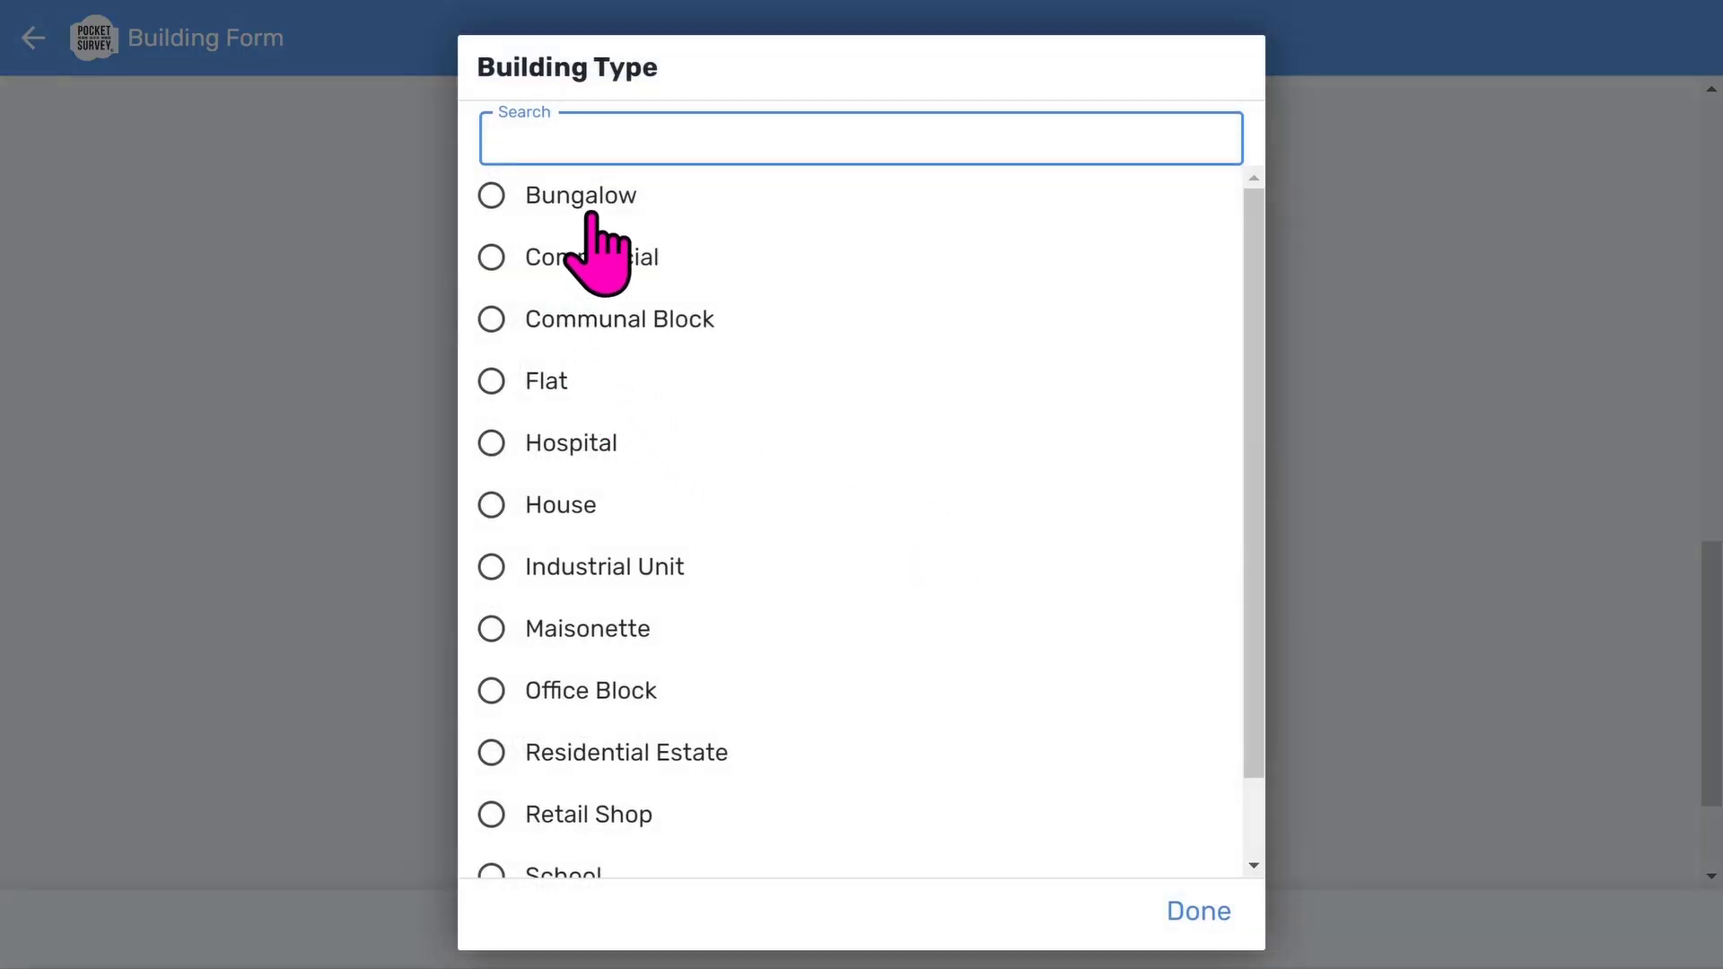
left_click(591, 216)
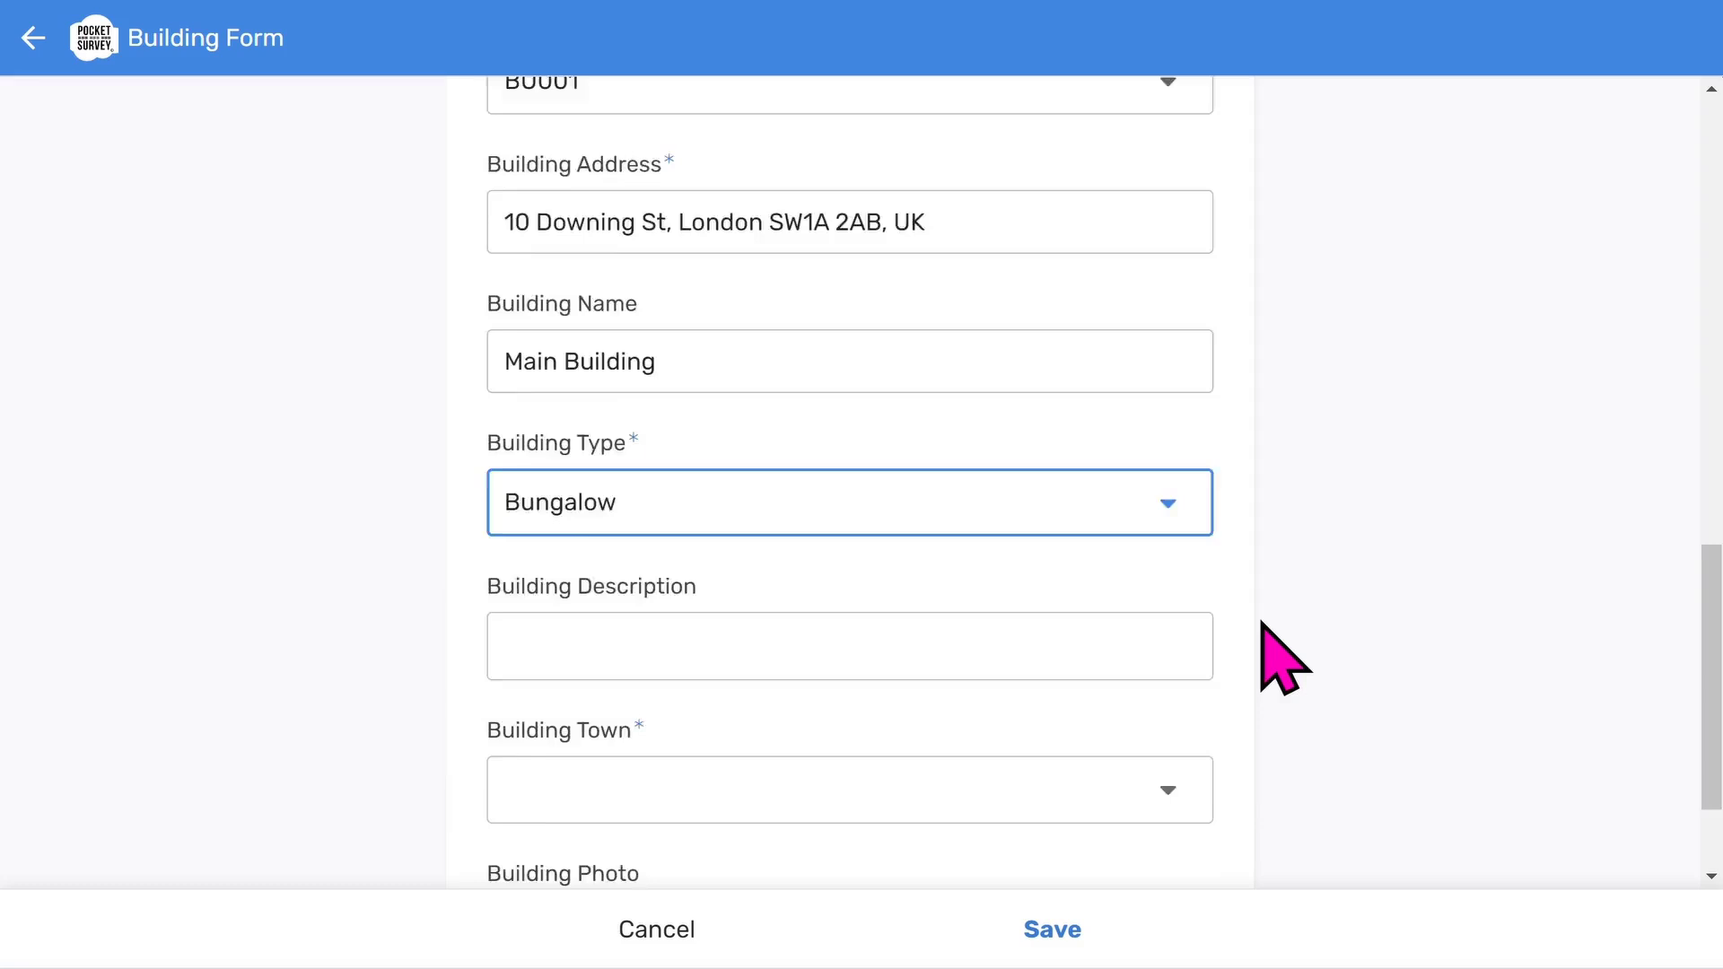
scroll(1266, 646, "down", 2)
left_click(704, 465)
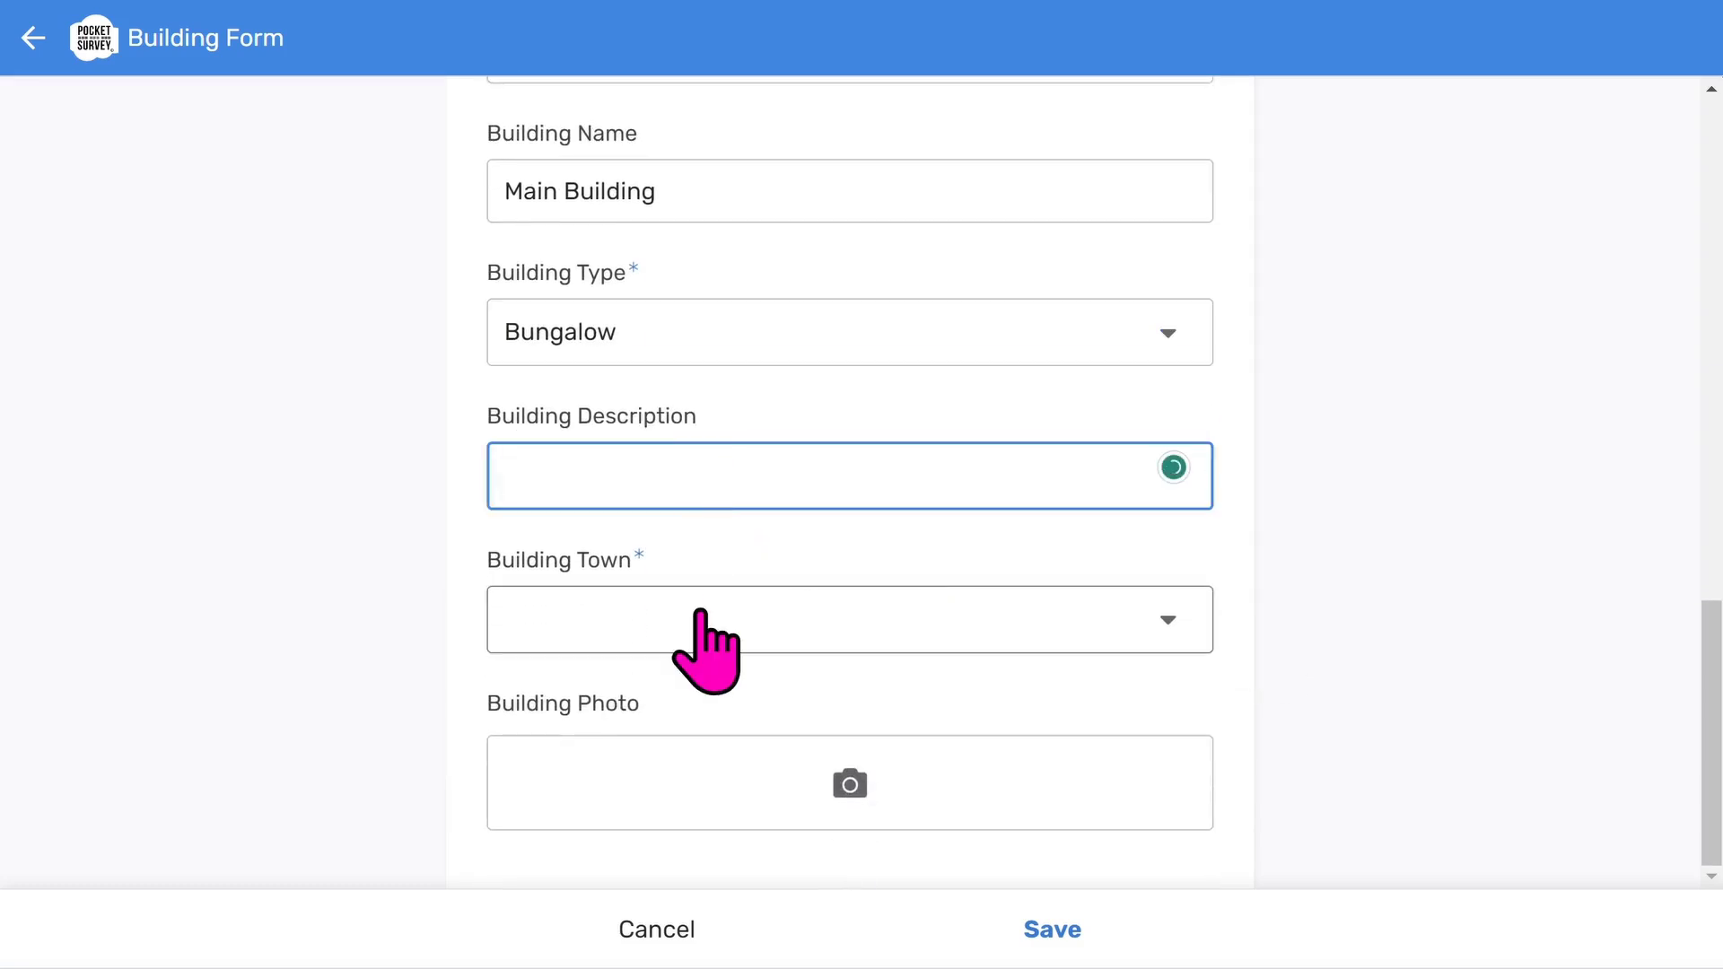
left_click(702, 620)
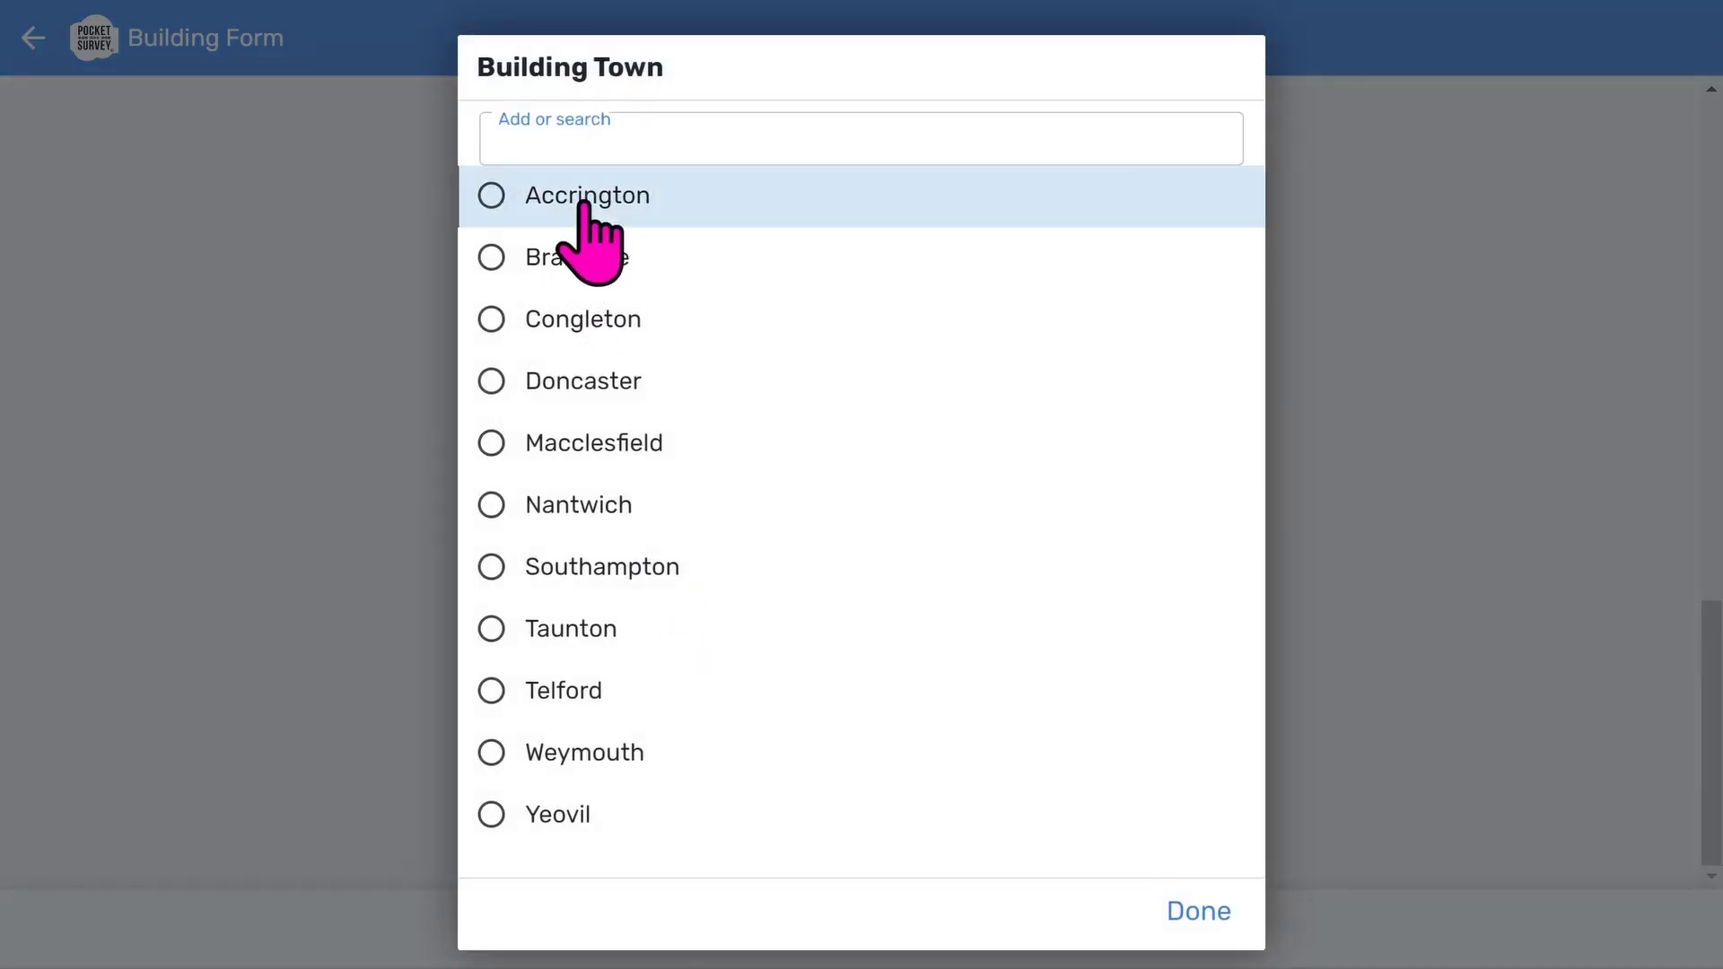
left_click(584, 207)
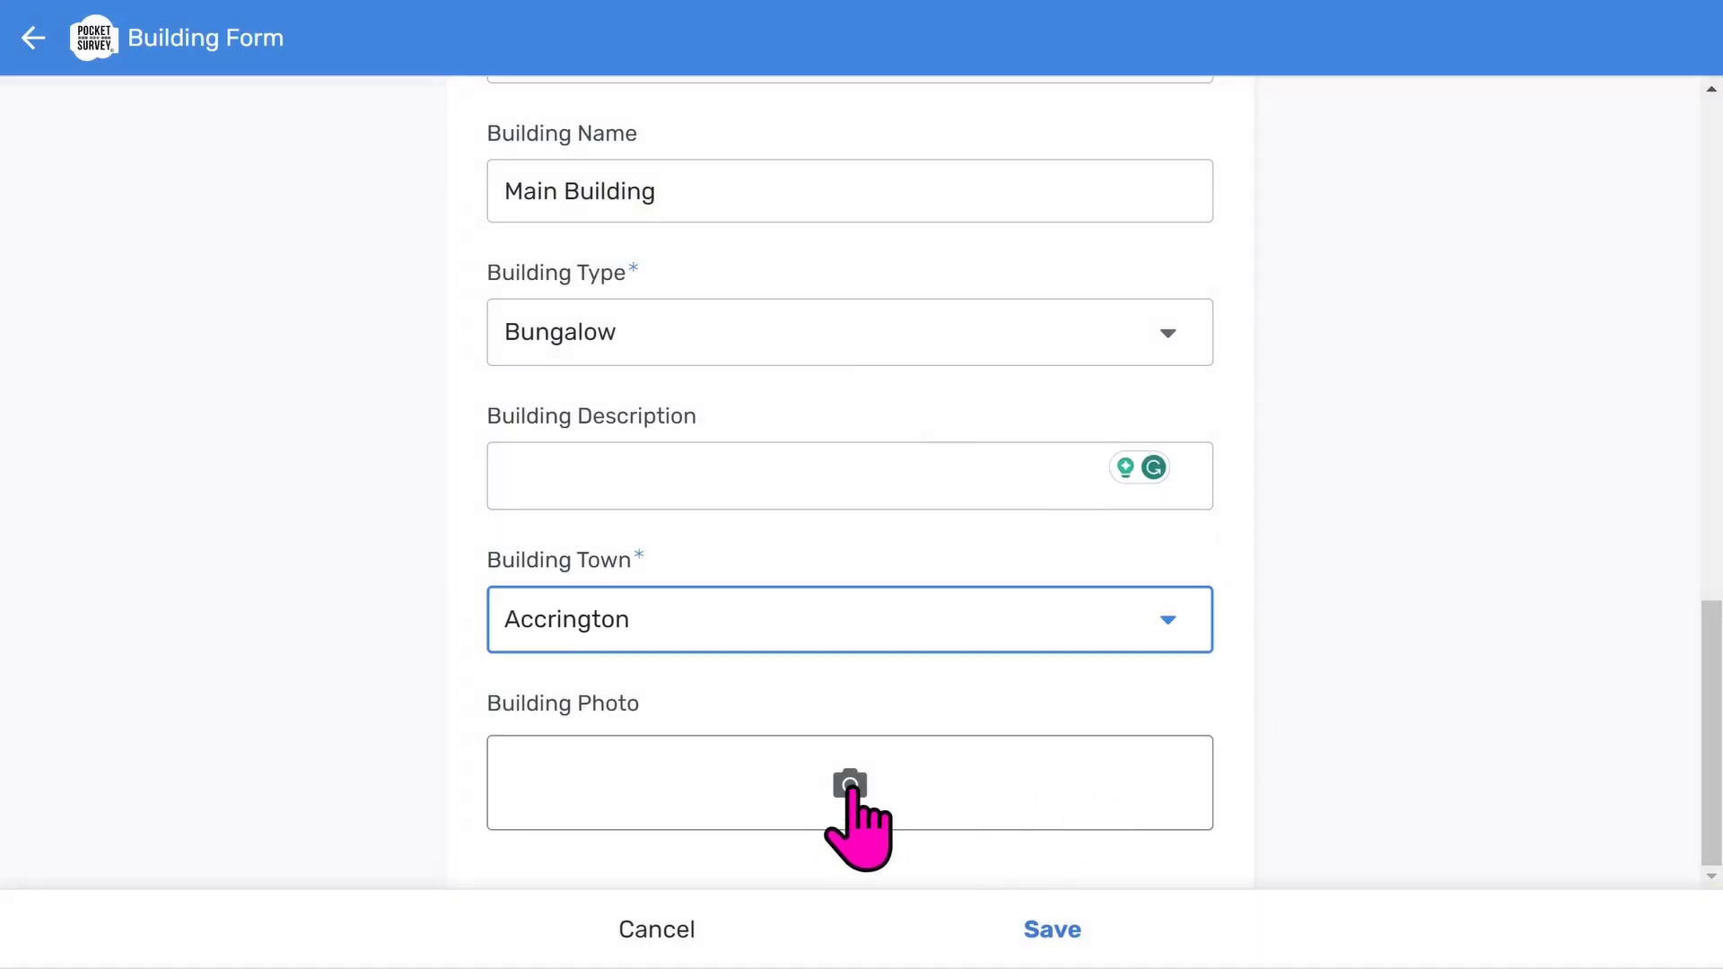
Attach Downing Street.jpg as the Building Photo and scroll the form to check it.
left_click(850, 785)
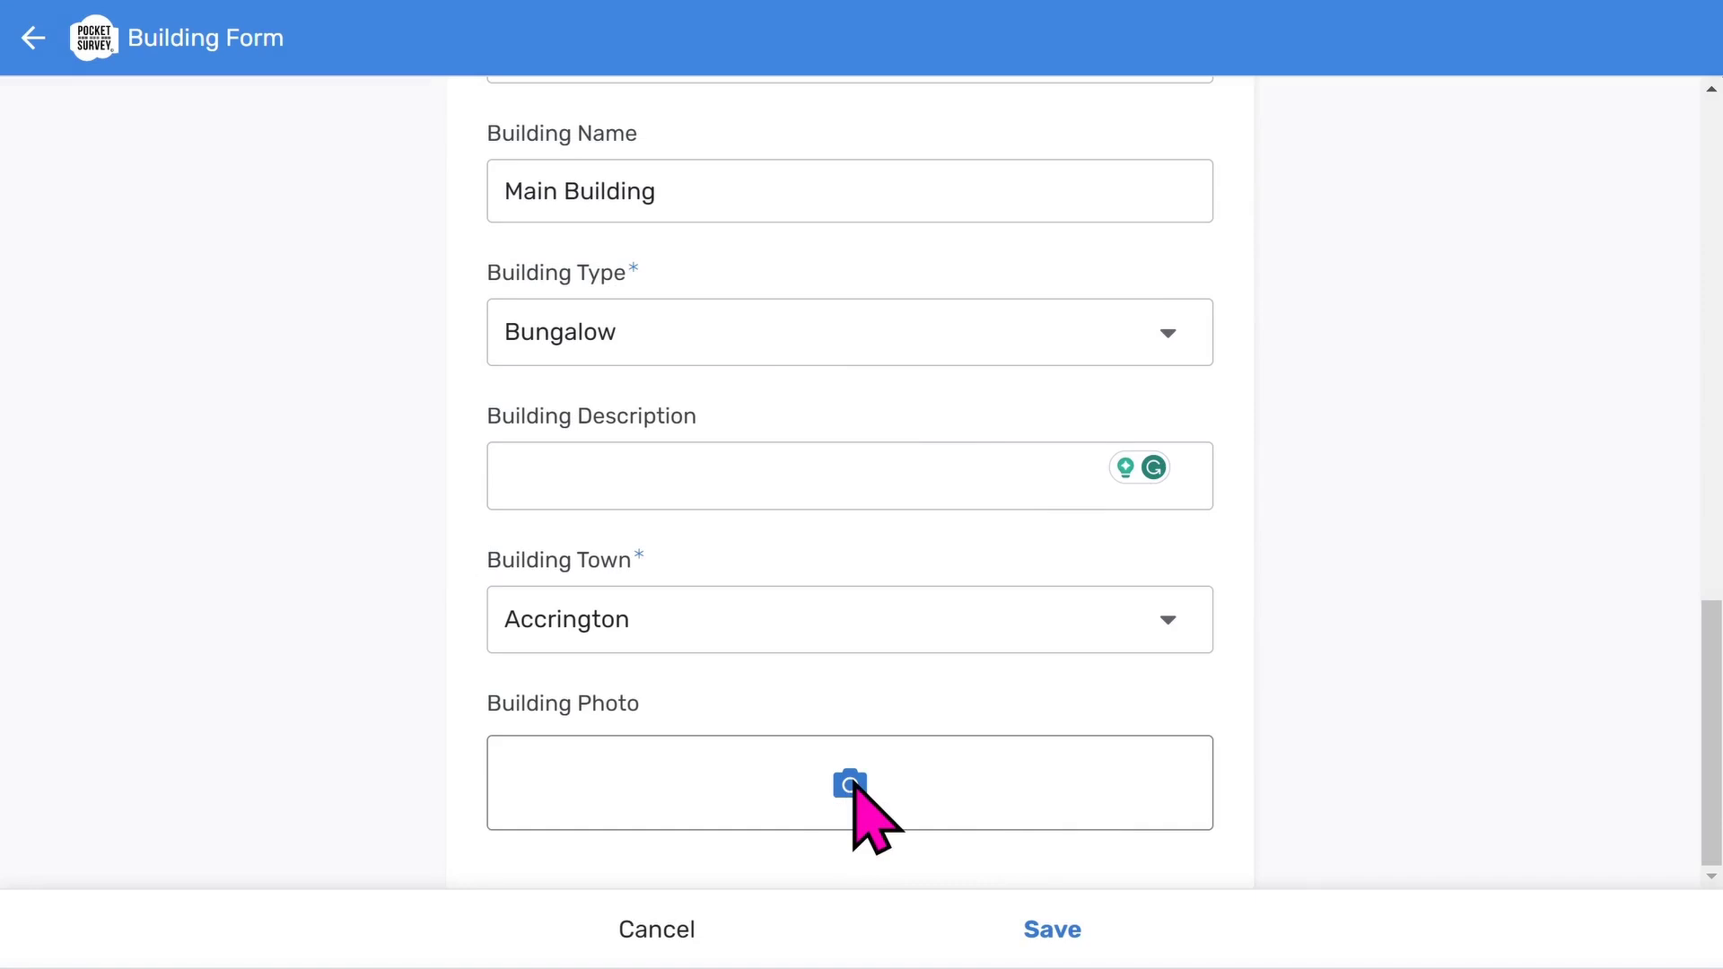
left_click(854, 783)
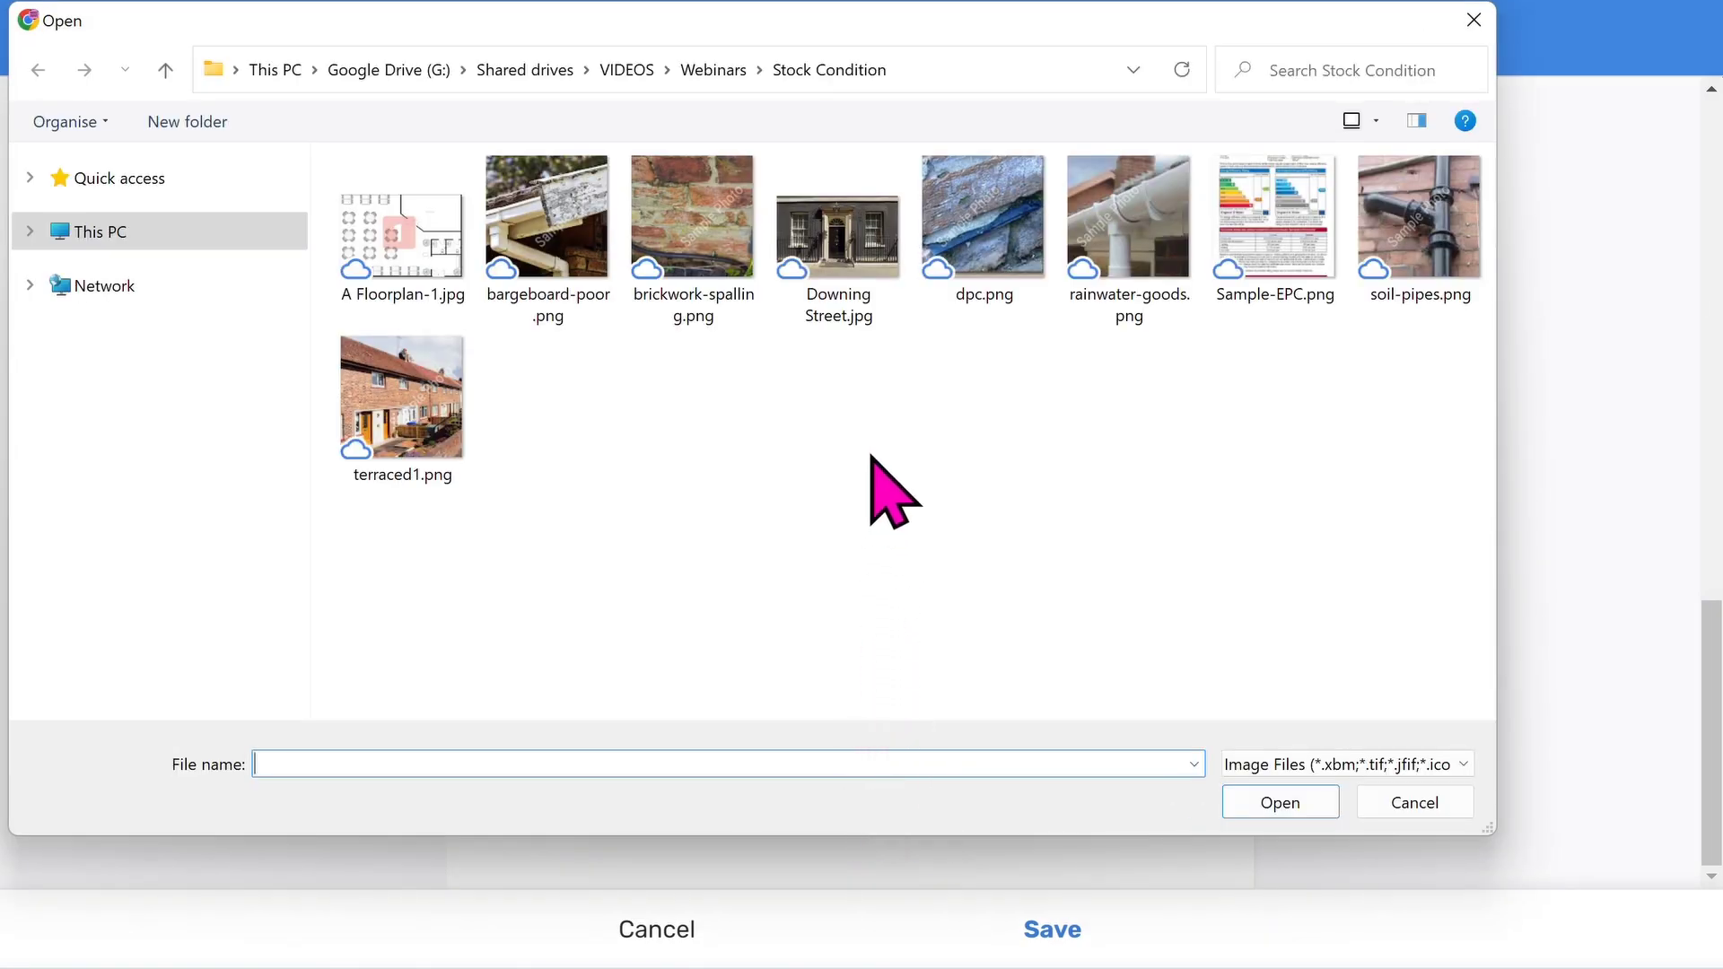
left_click(848, 269)
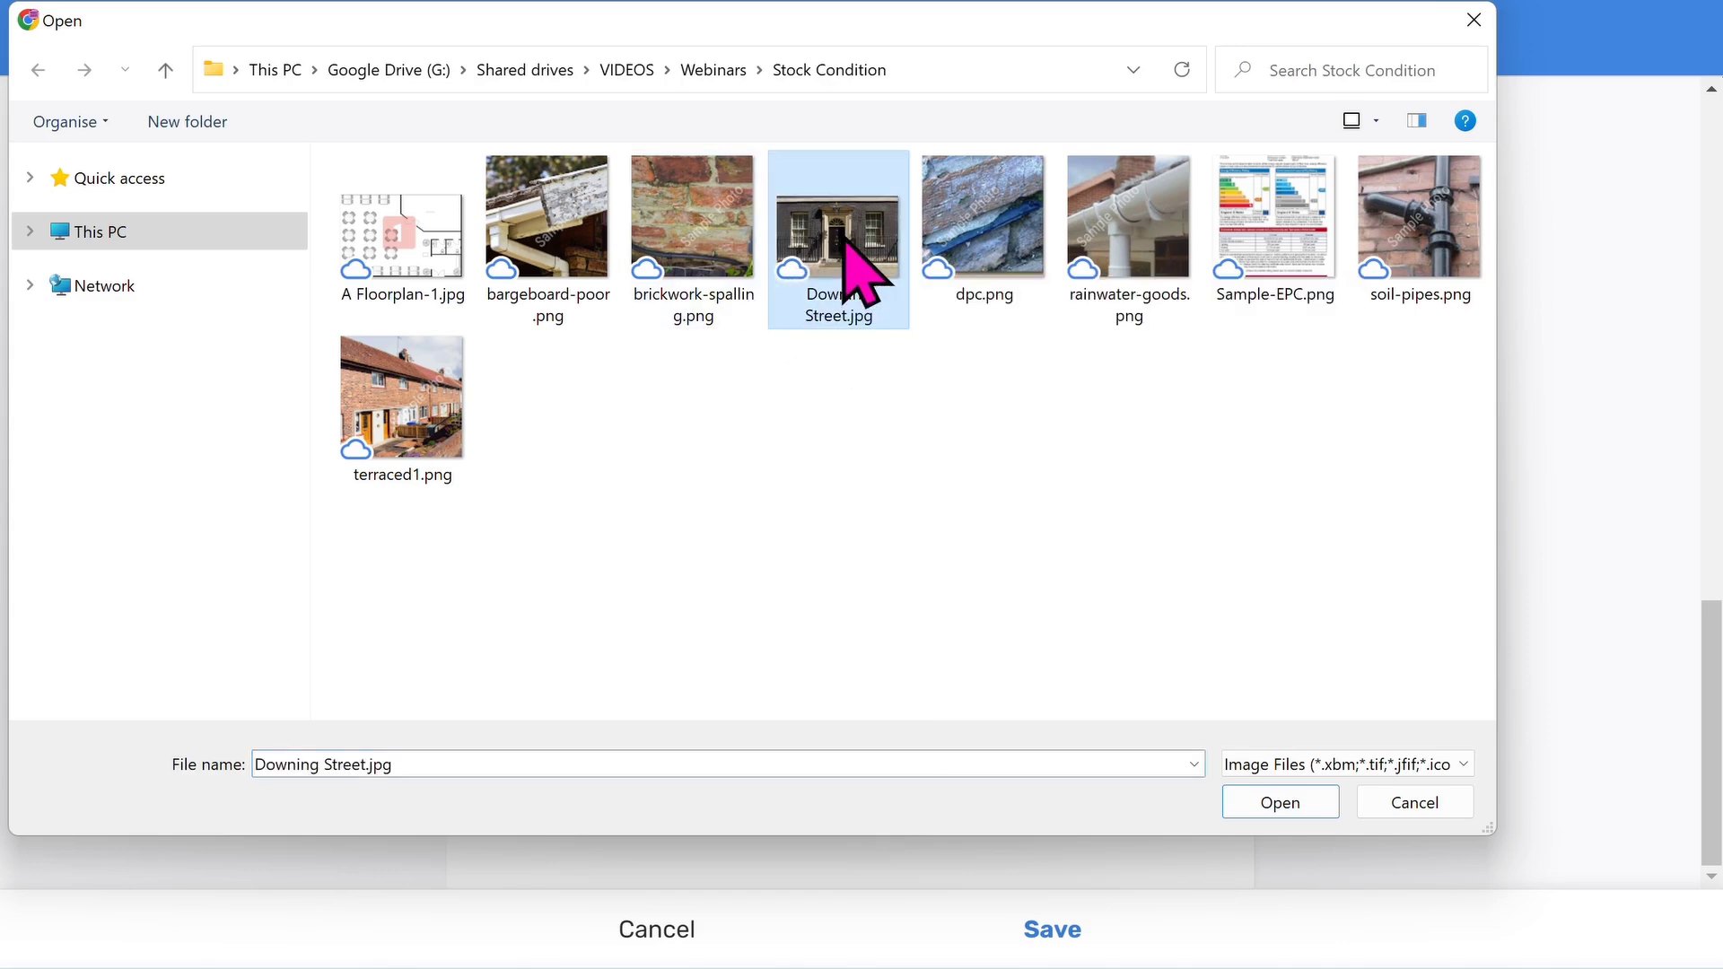
left_click(1278, 804)
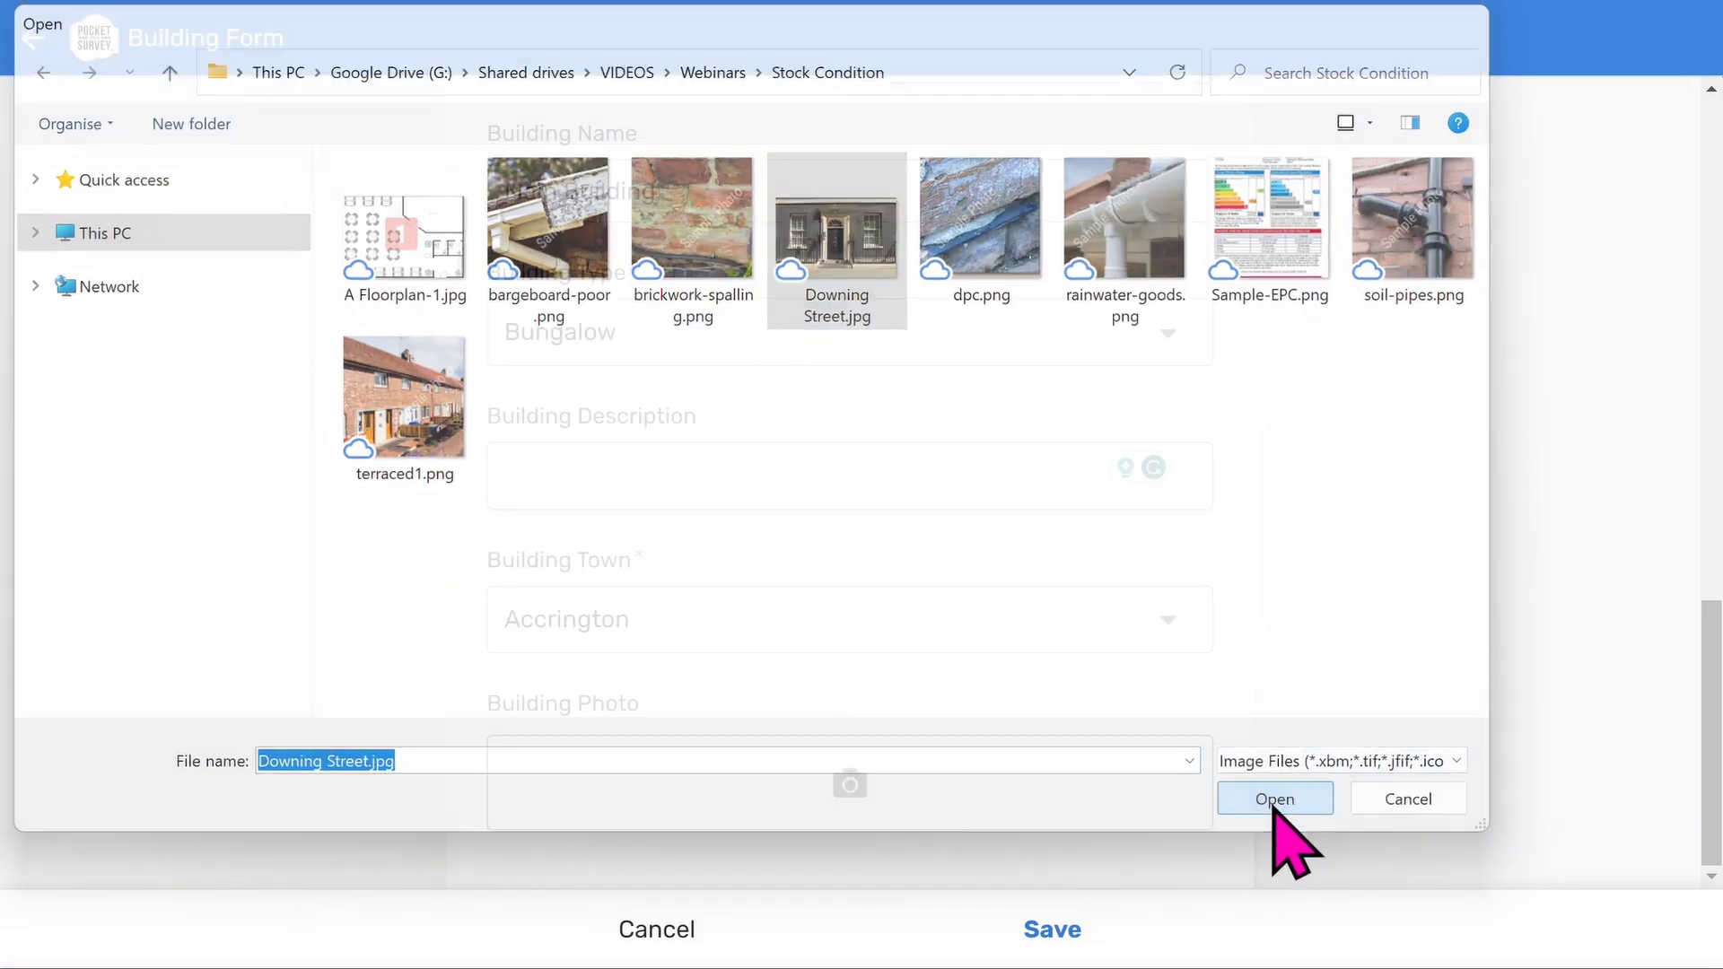
scroll(950, 539, "down", 3)
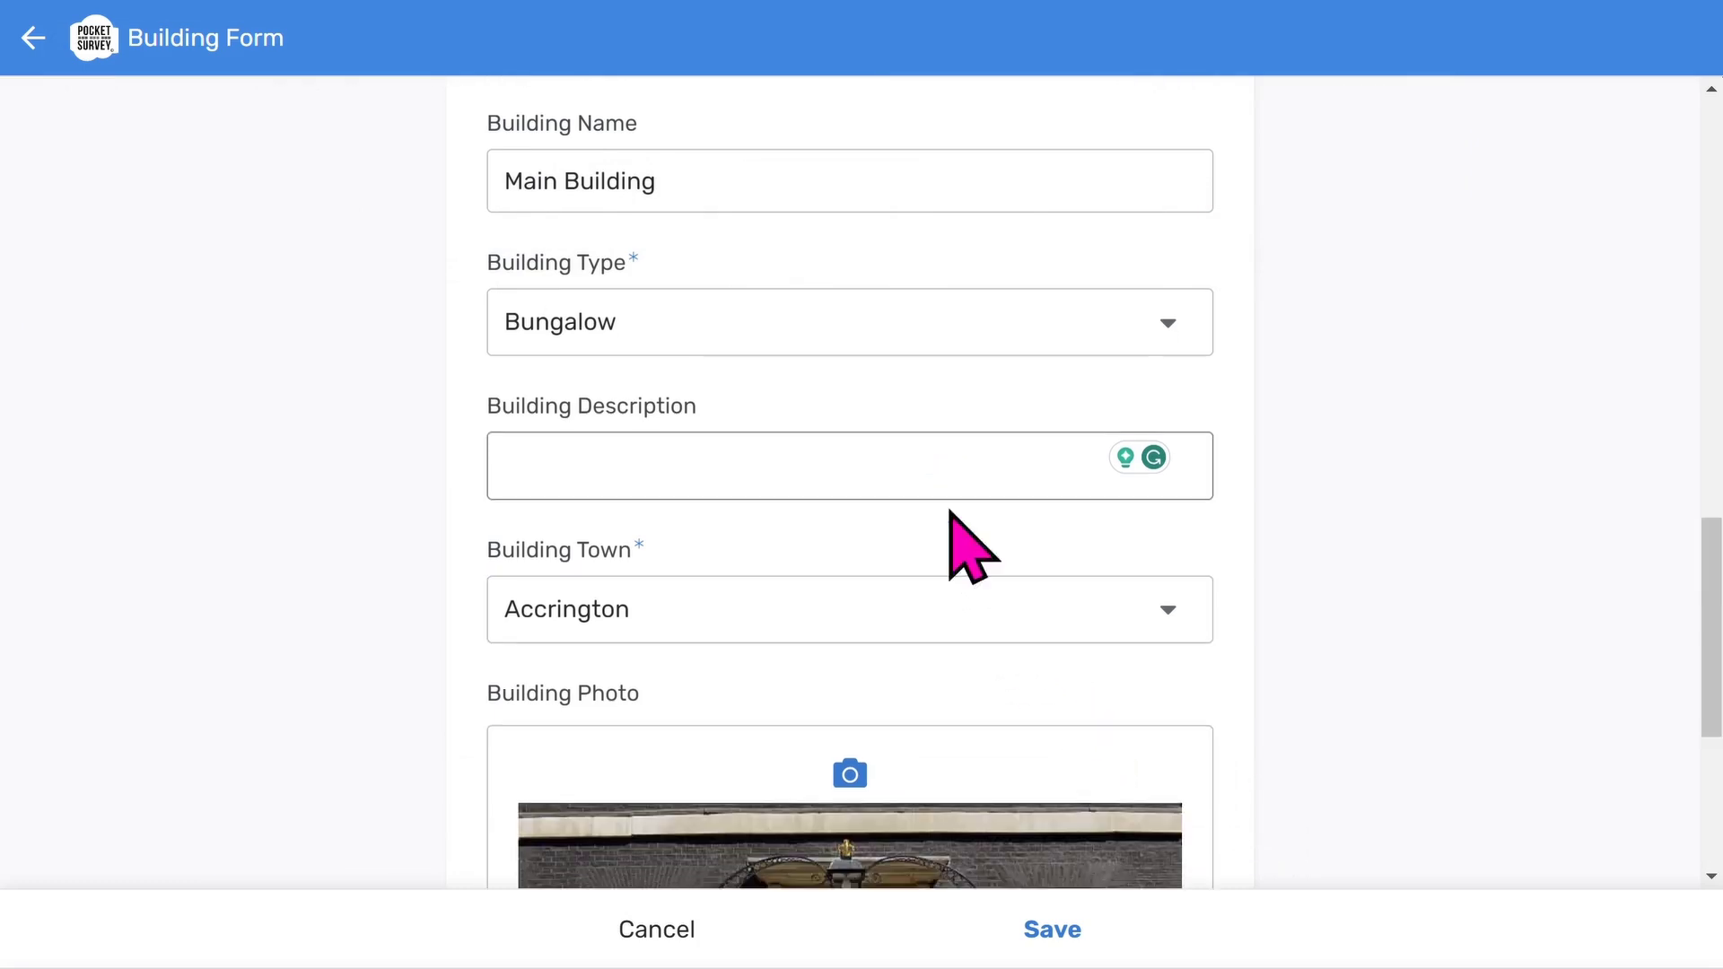
scroll(951, 520, "down", 2)
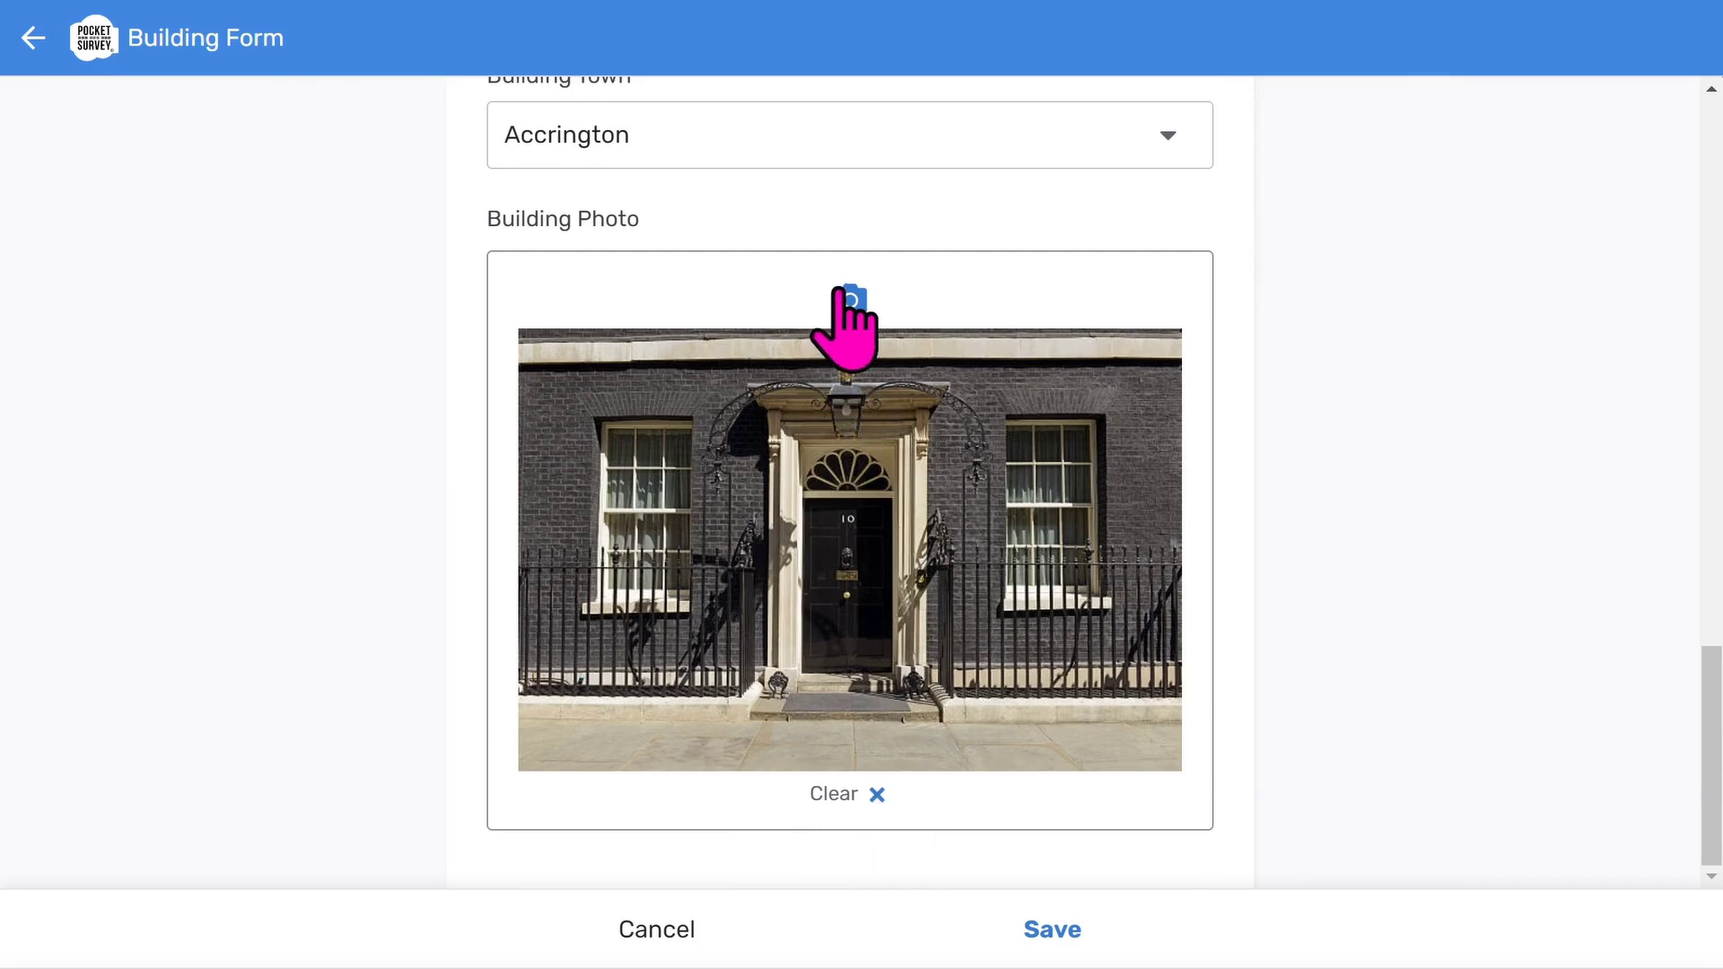
Set the Inspection Type to Stock Condition Survey and save the building record.
left_click(1041, 927)
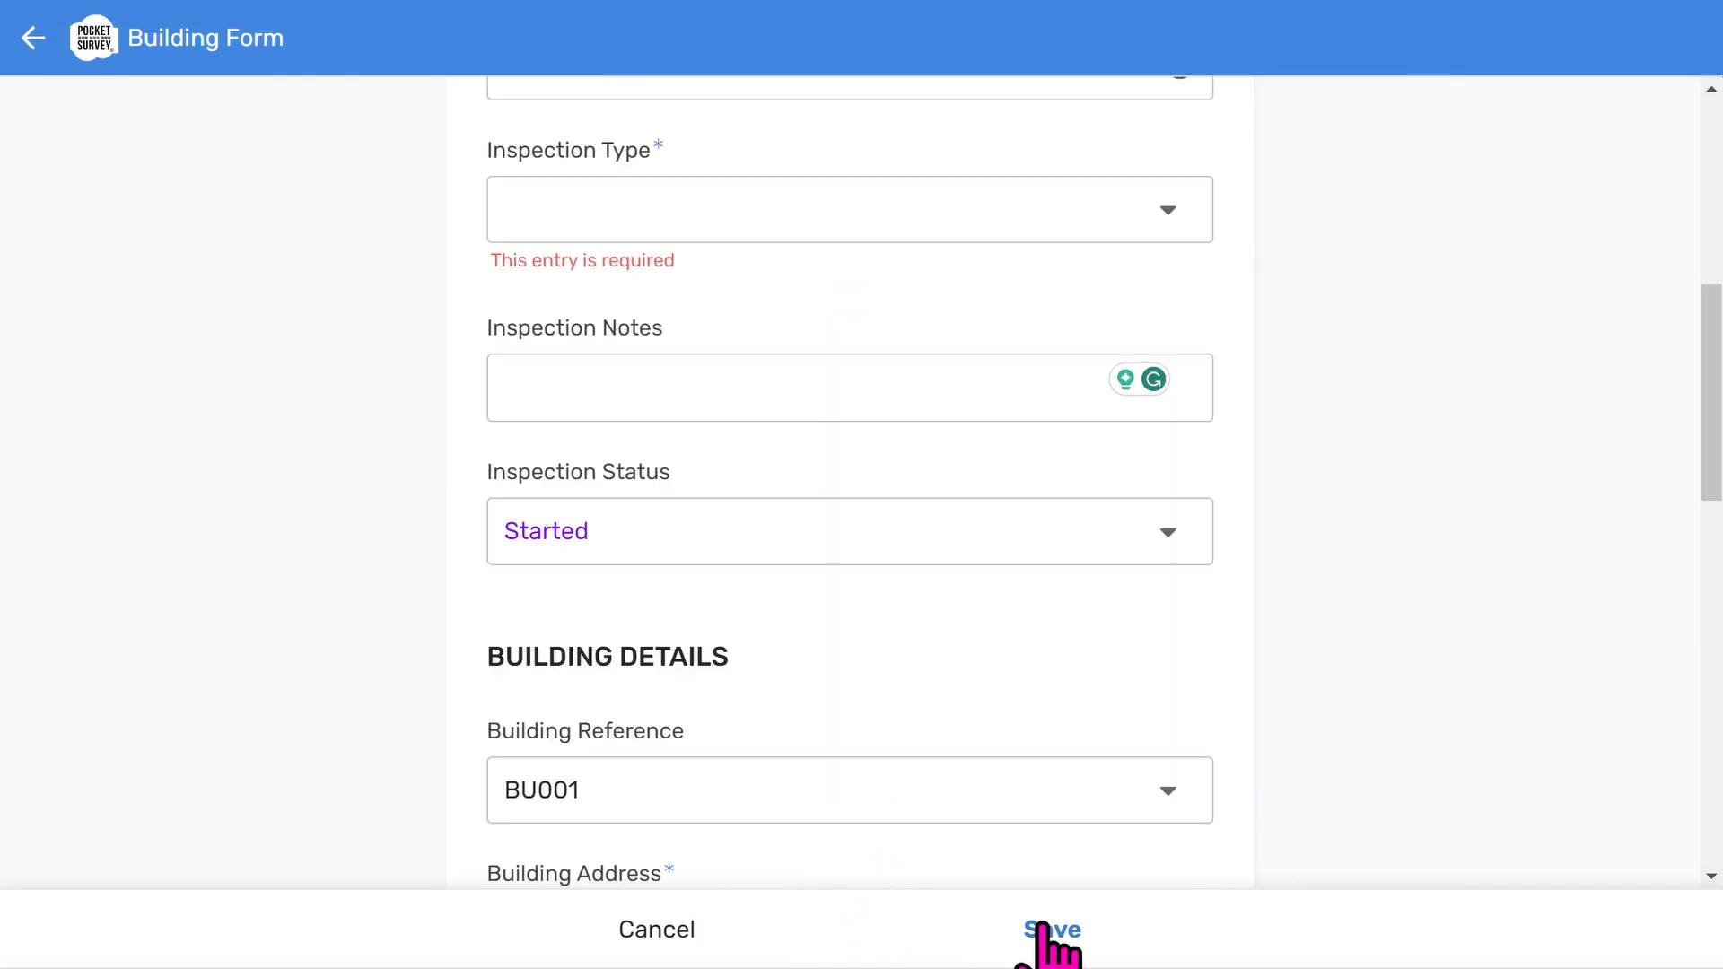
left_click(725, 197)
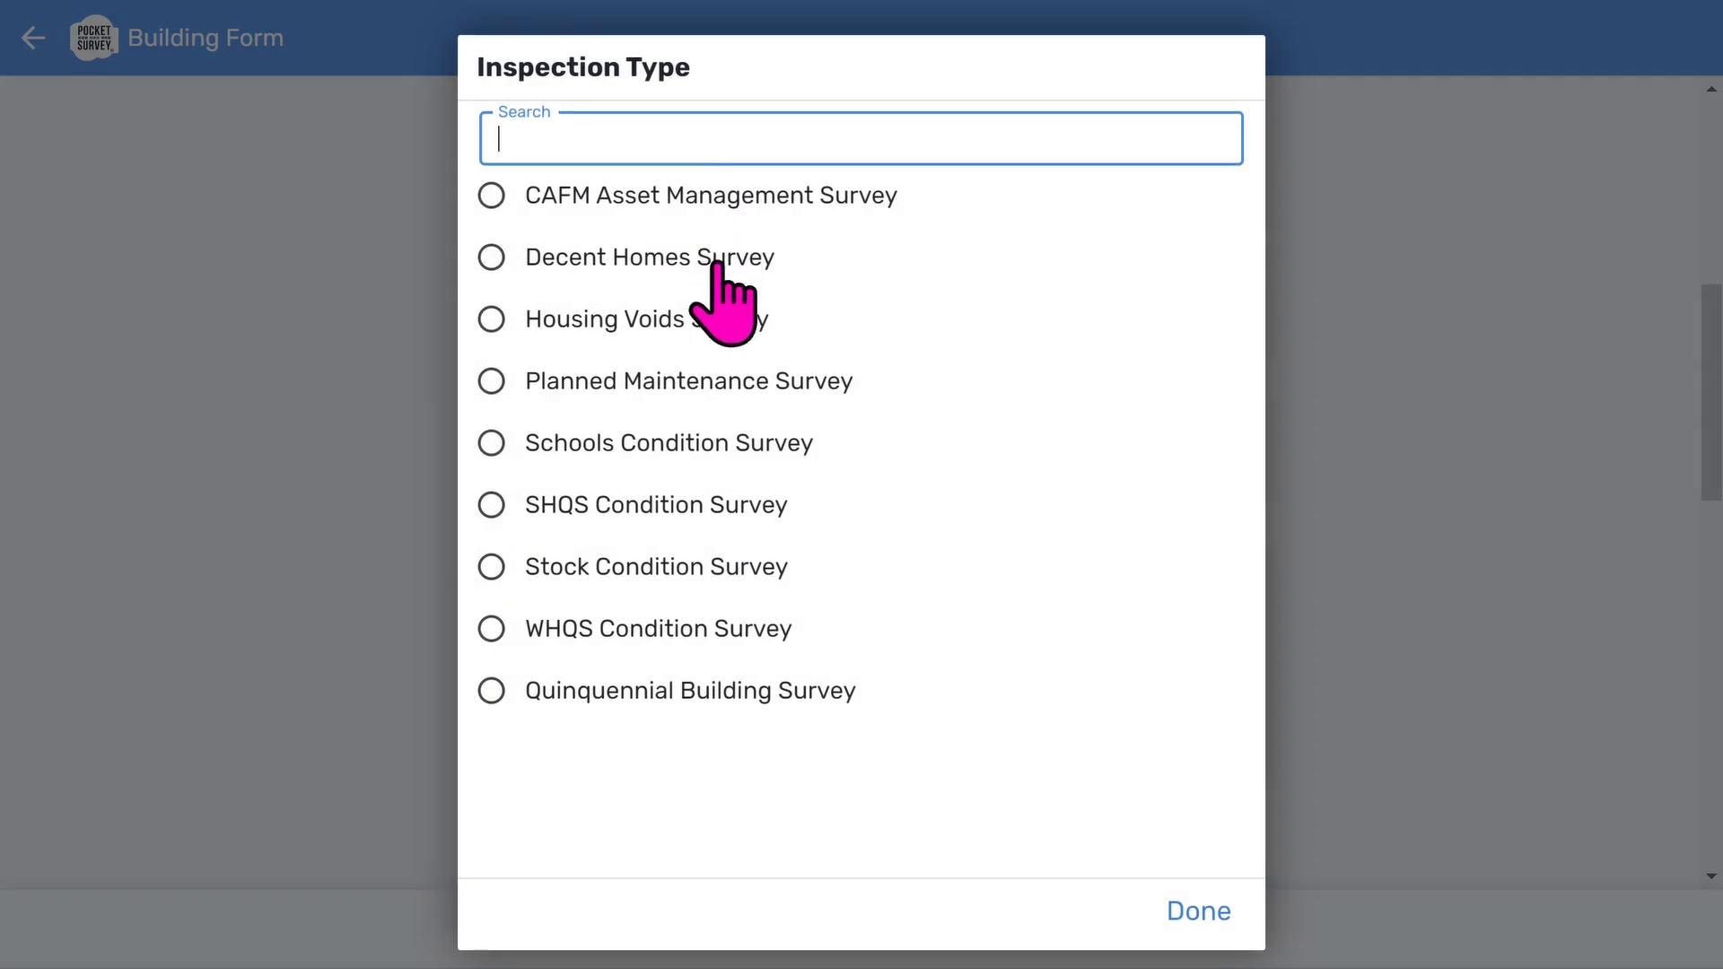
left_click(684, 567)
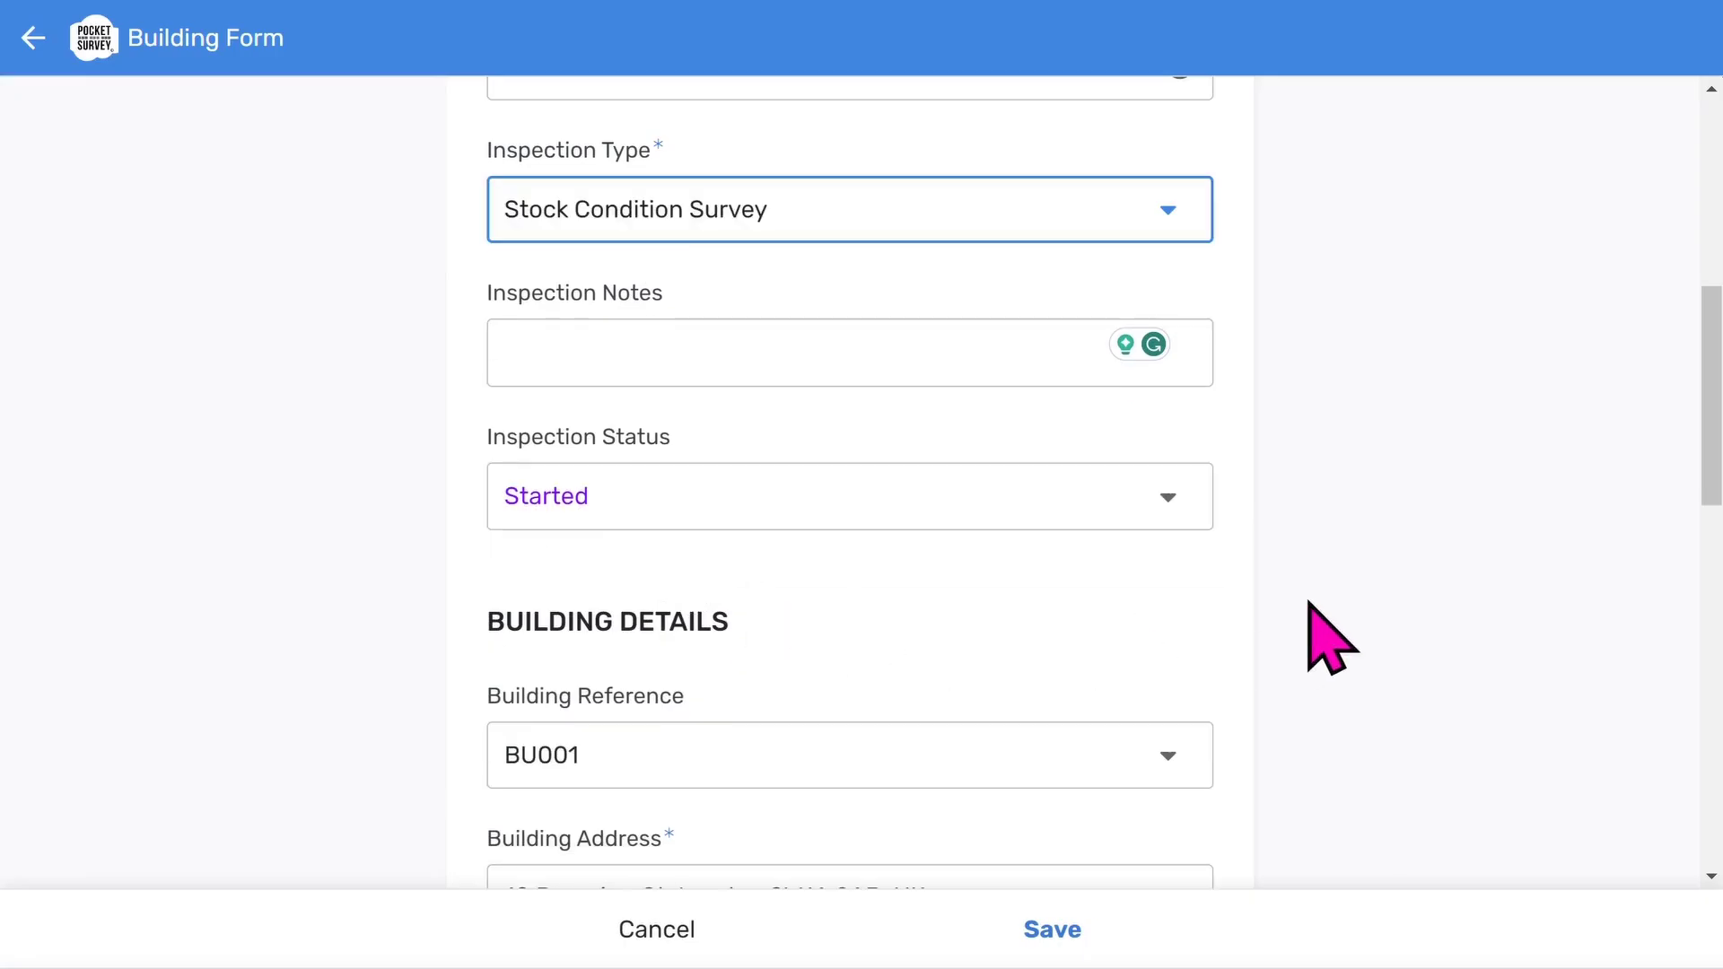
scroll(1332, 638, "down", 3)
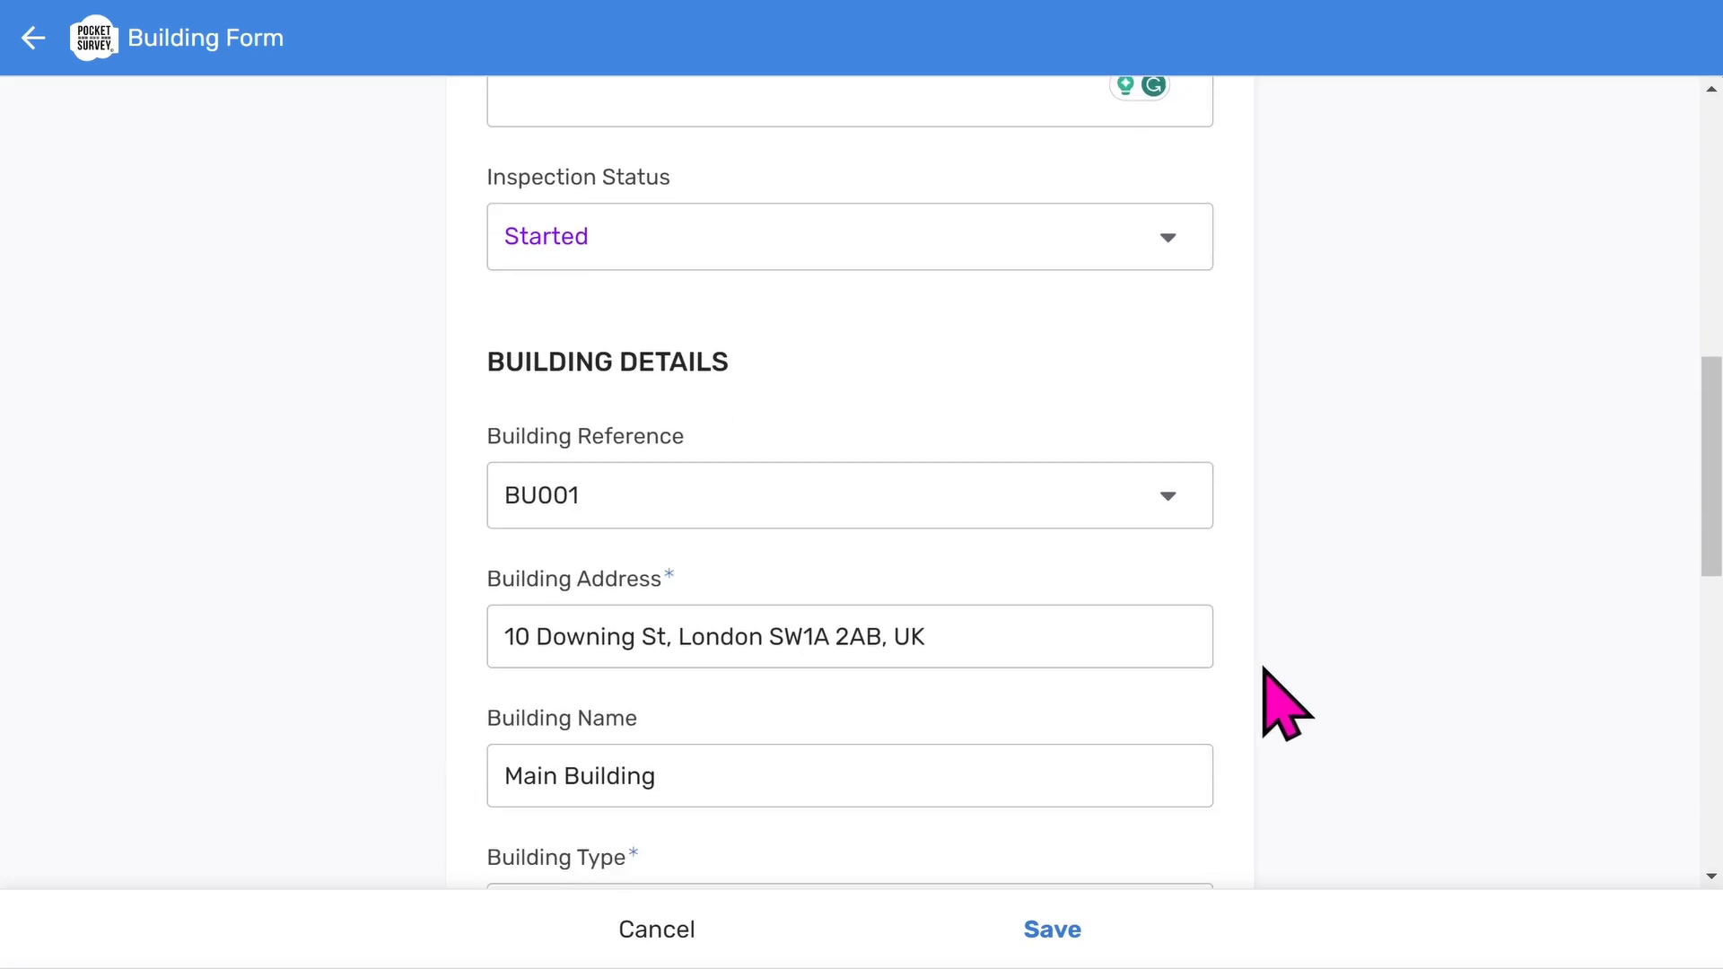
left_click(1061, 943)
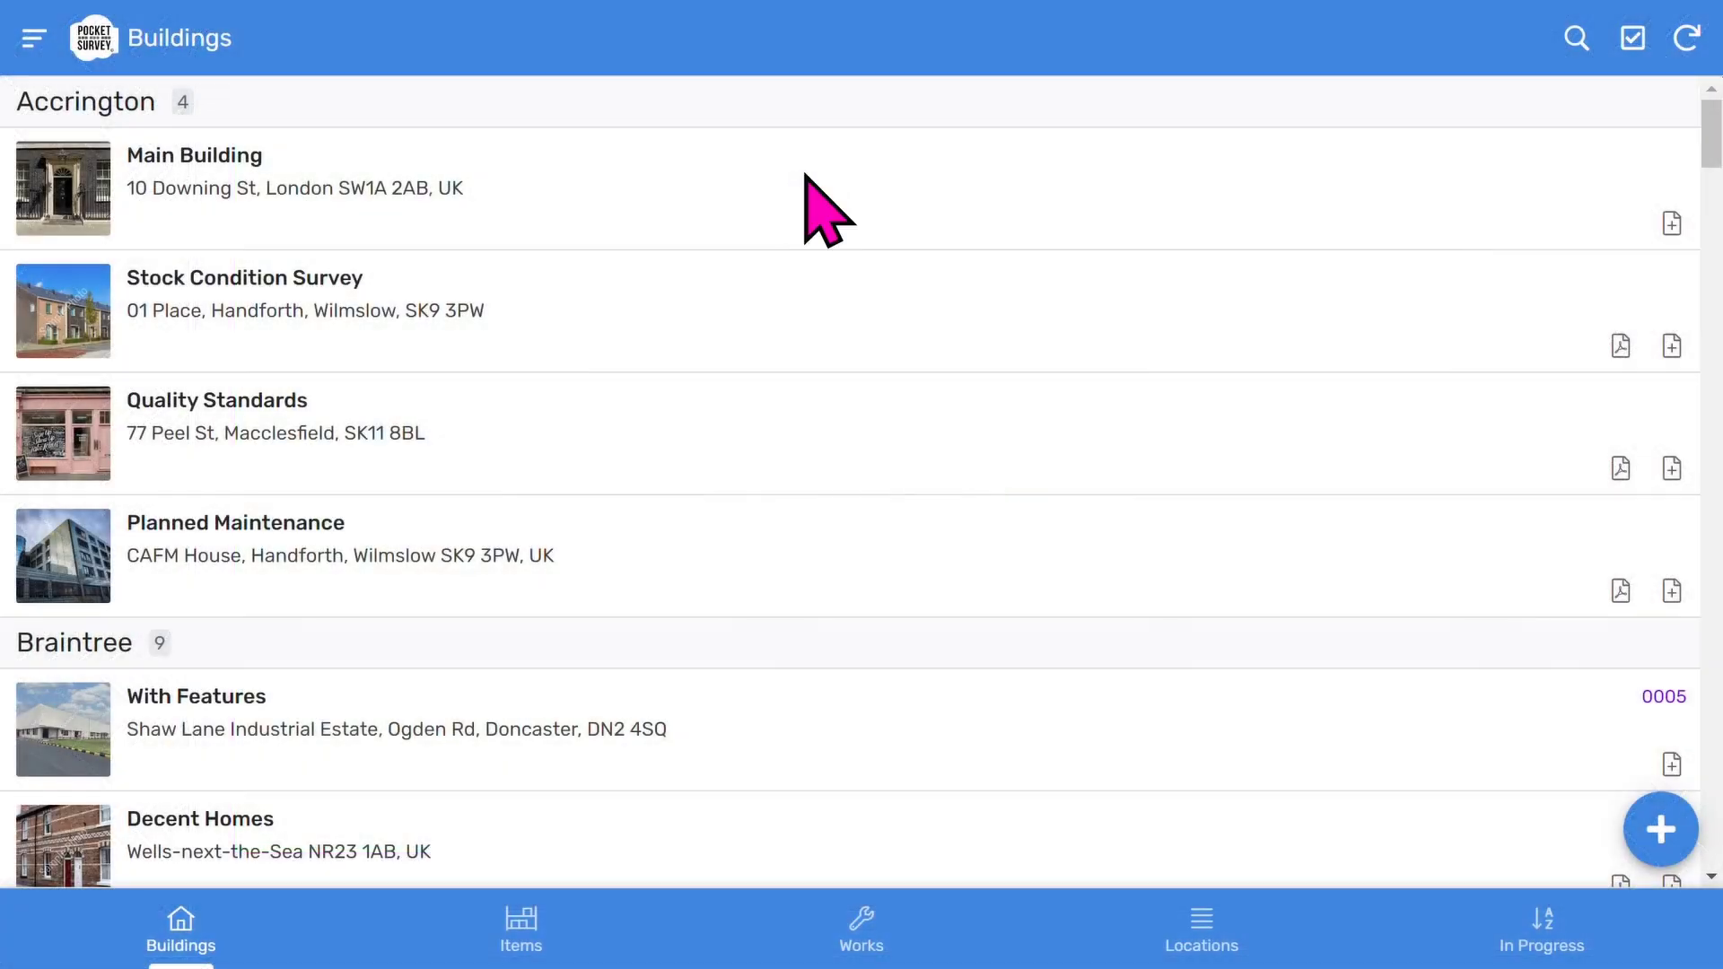
Open the new Main Building record from the Buildings list.
left_click(803, 176)
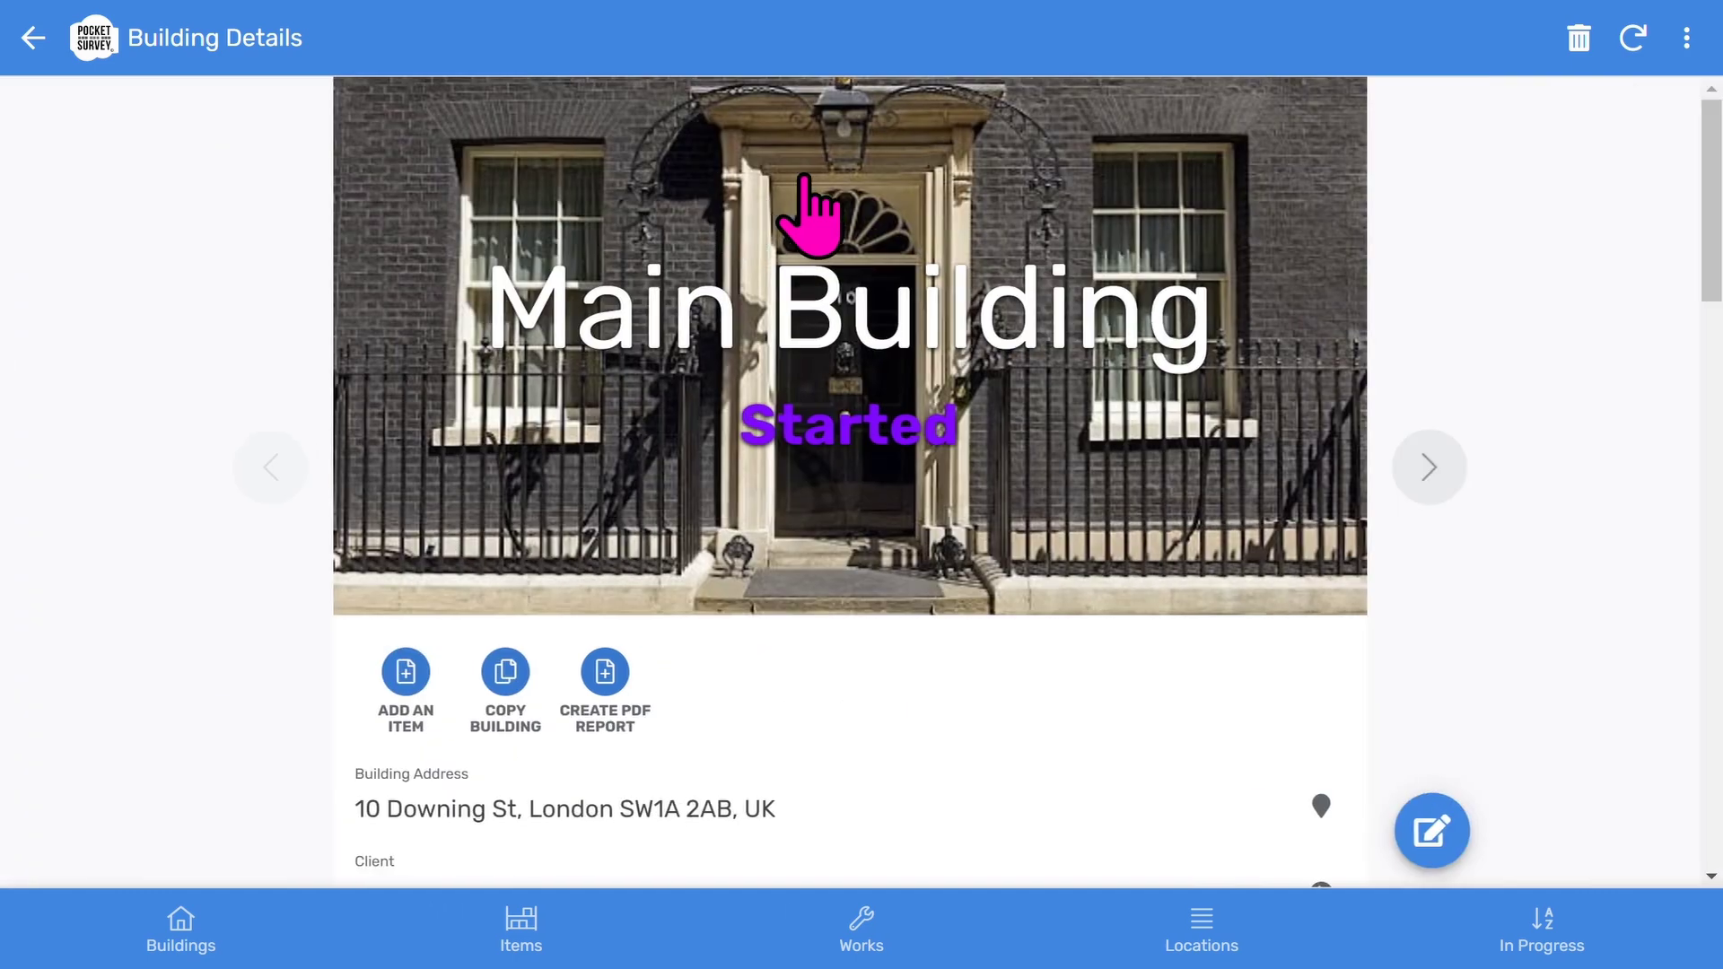
scroll(846, 442, "down", 5)
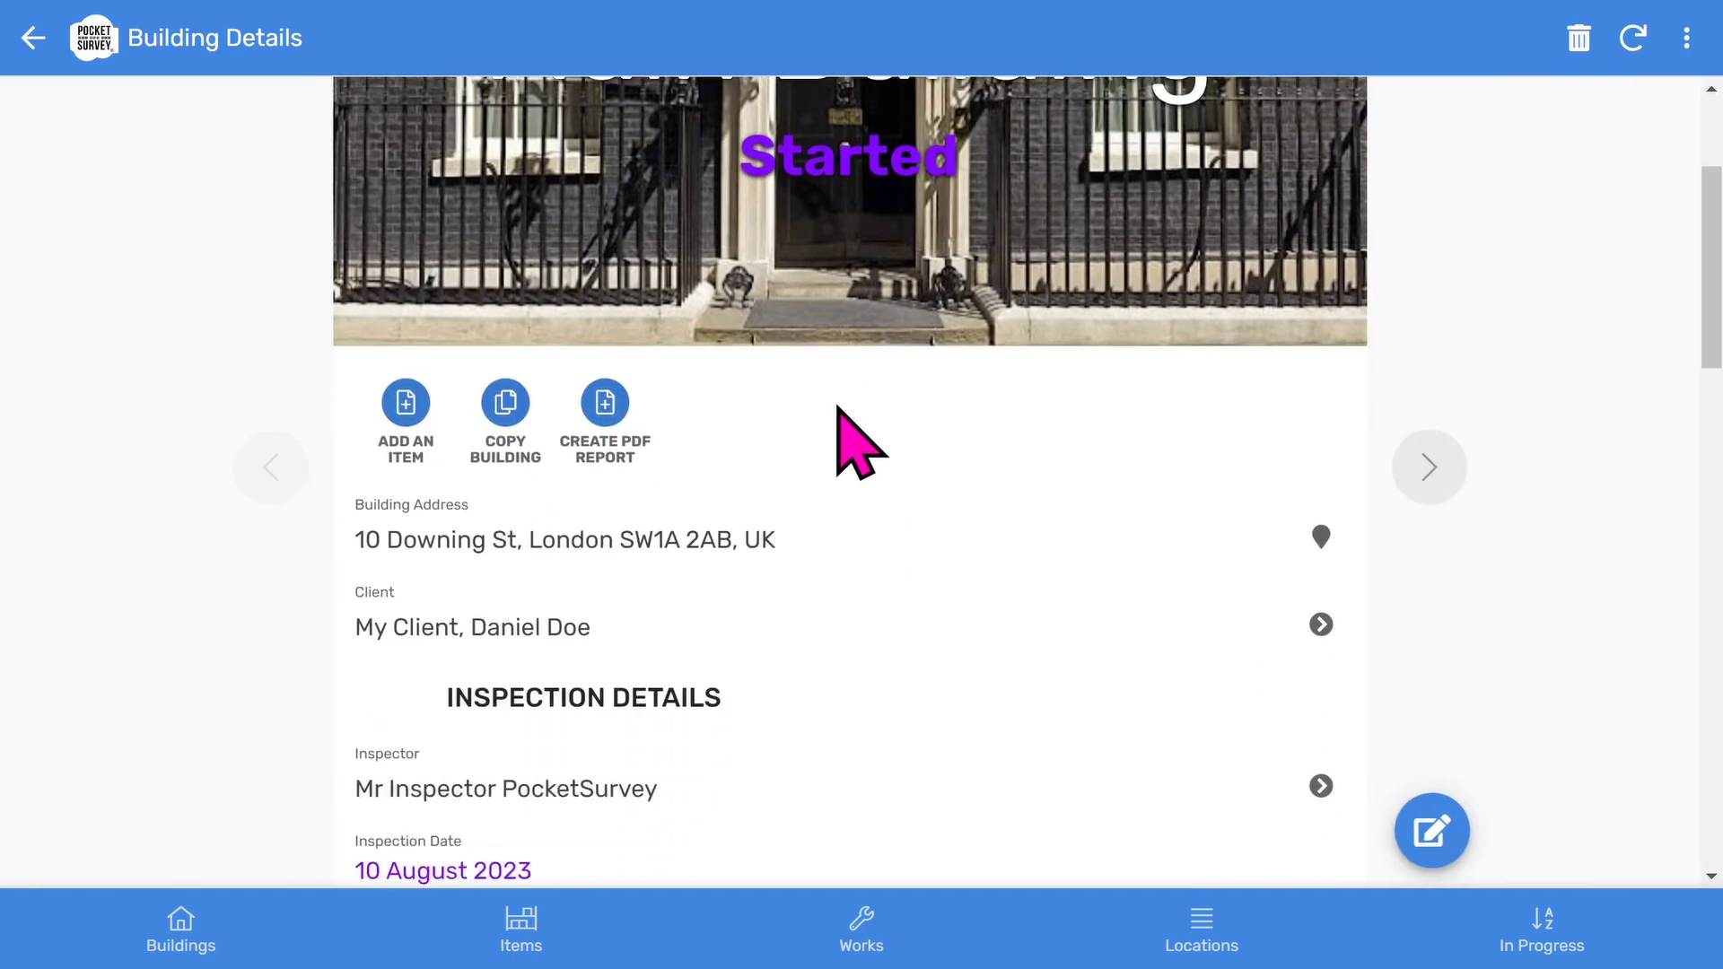
scroll(847, 442, "up", 5)
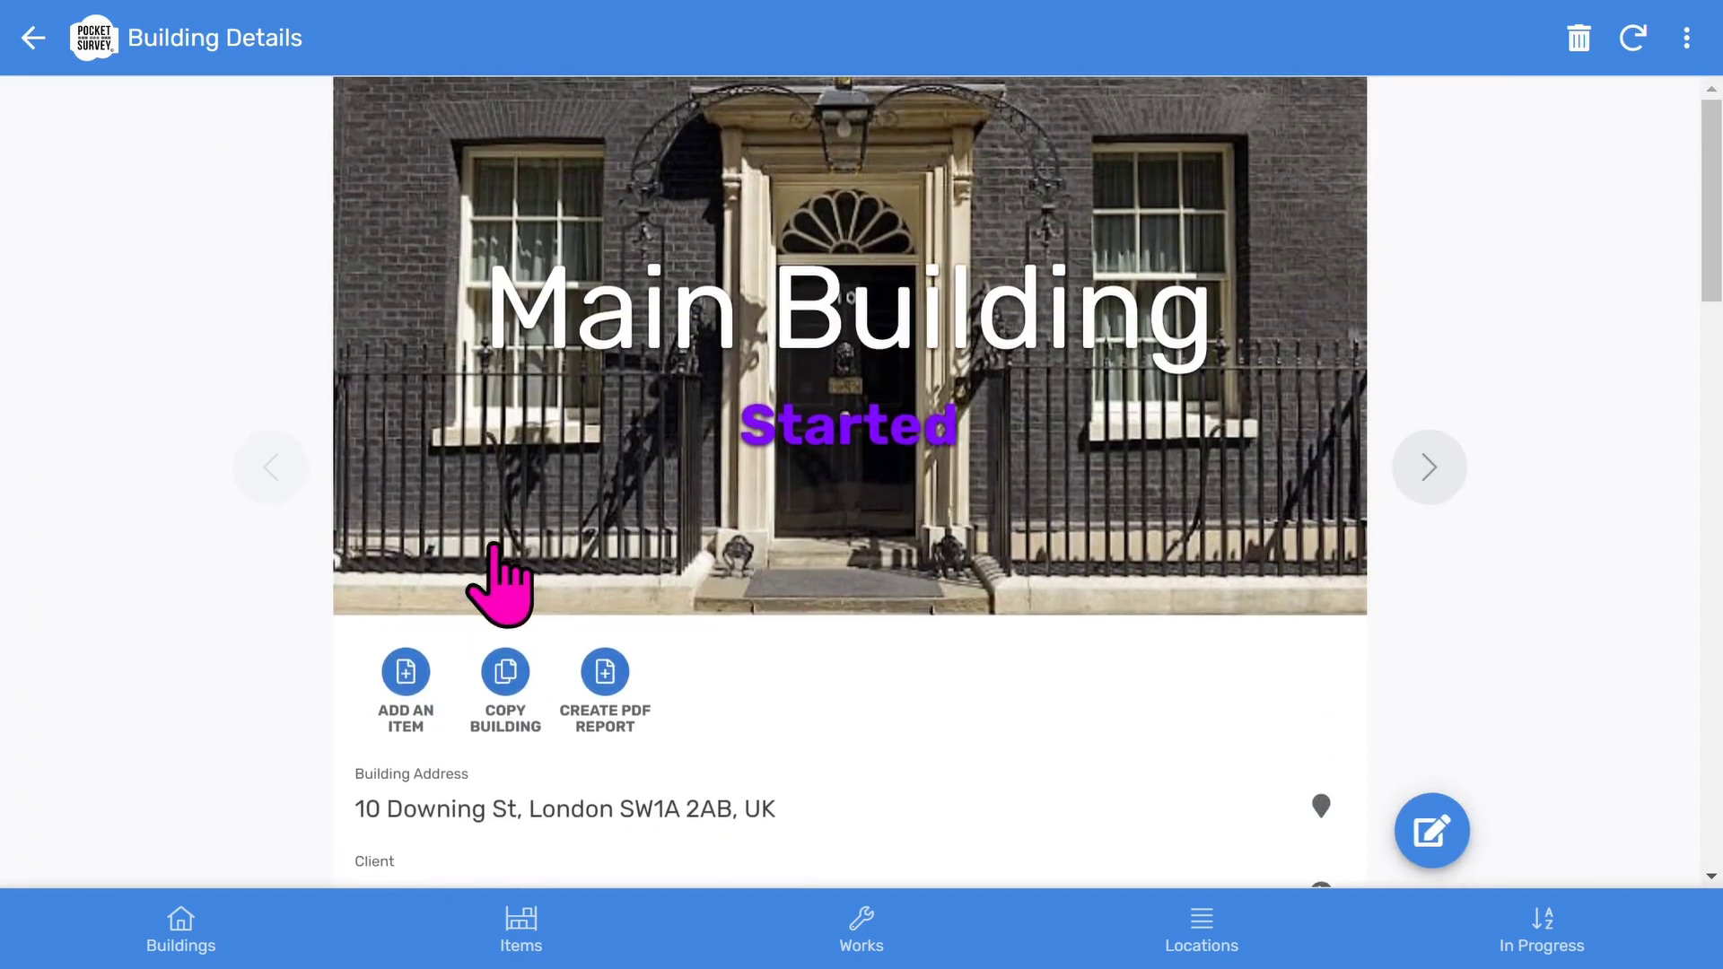
Start a new item with Location 1 set to Main Roof and Location 2 left empty.
left_click(413, 686)
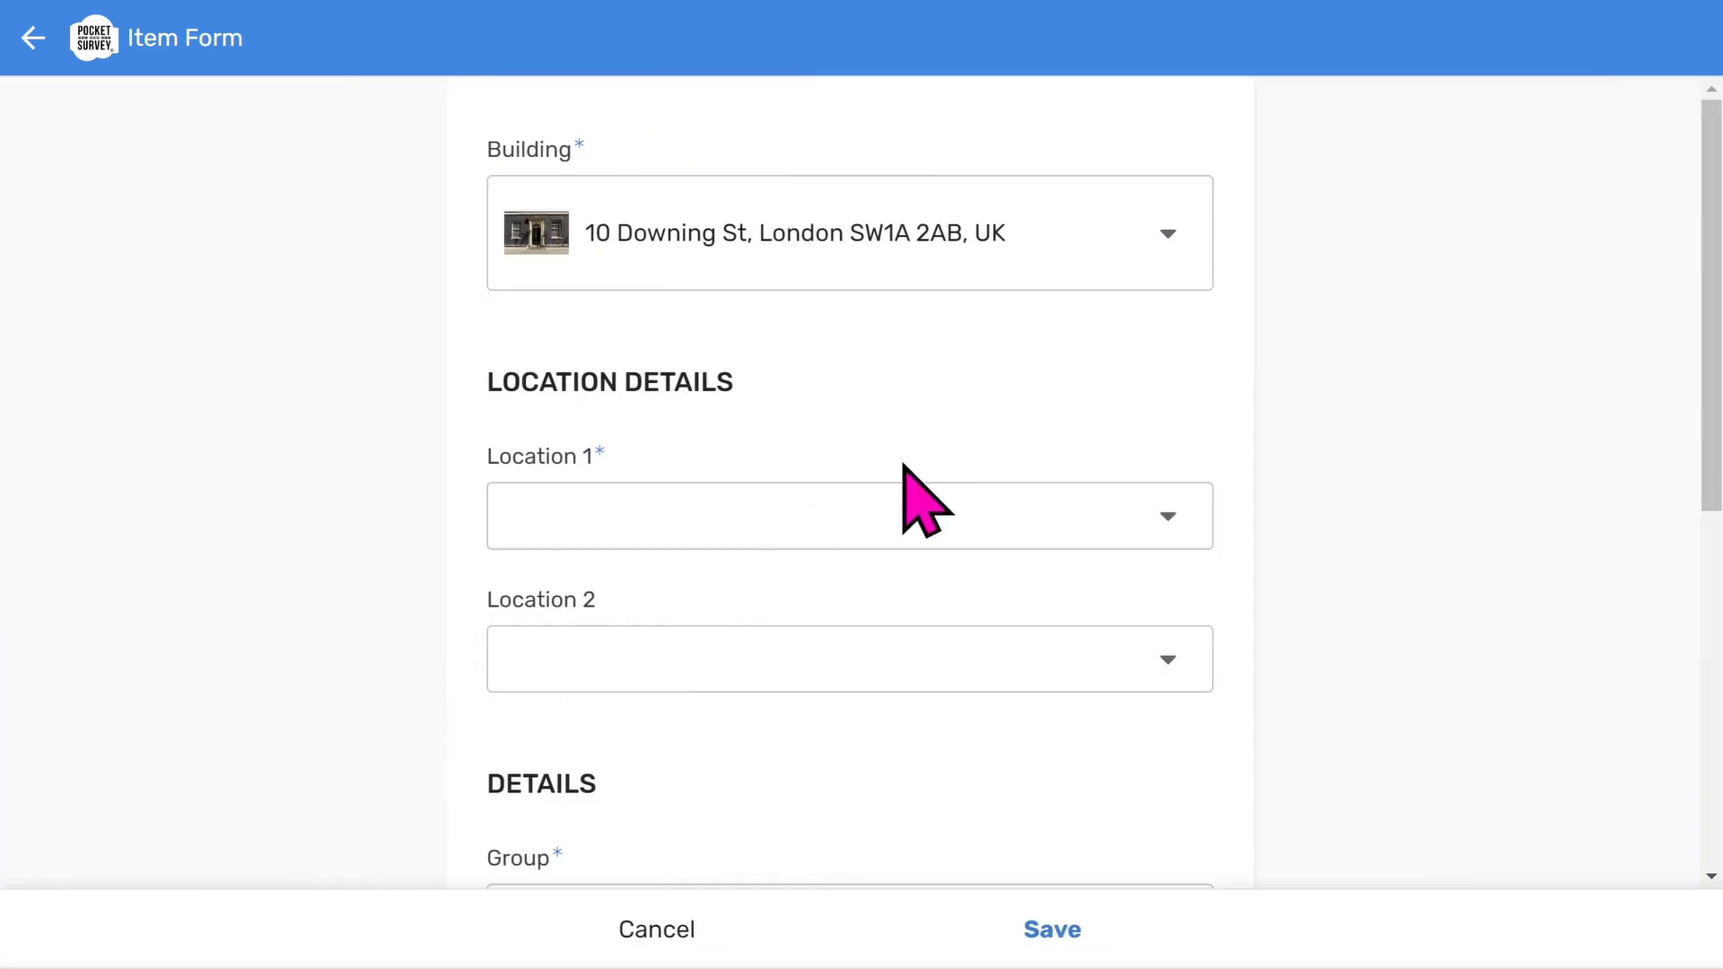
scroll(931, 475, "down", 5)
scroll(934, 484, "up", 5)
left_click(812, 530)
scroll(805, 566, "down", 5)
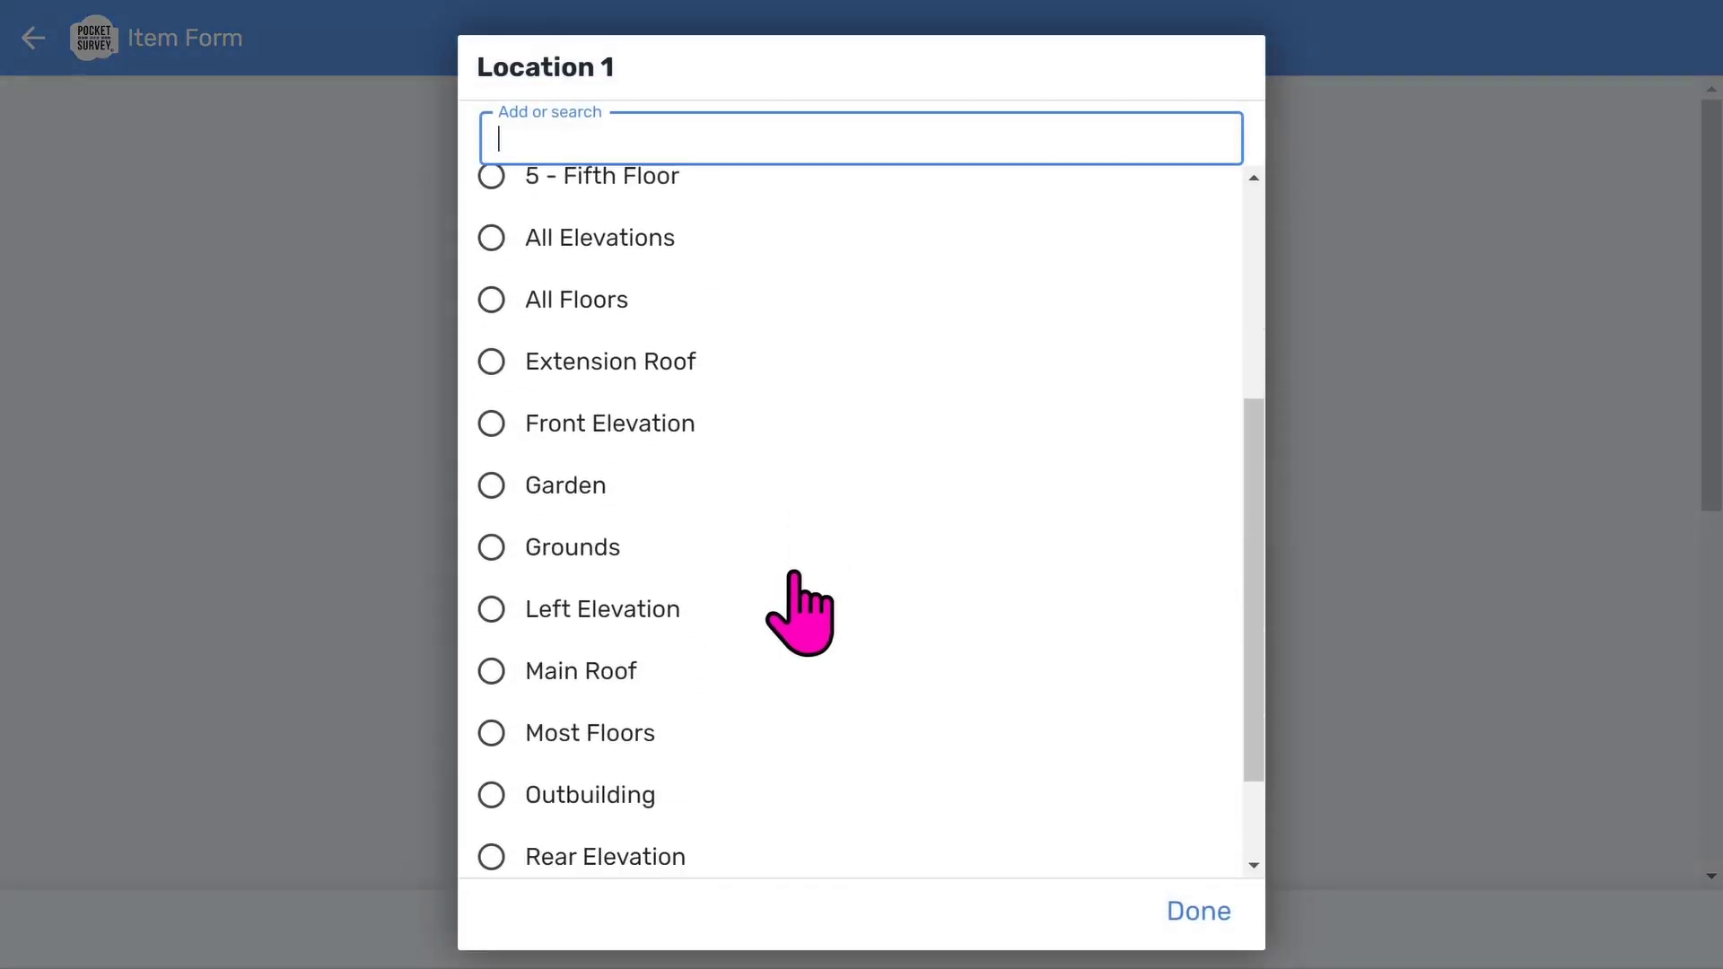
left_click(607, 666)
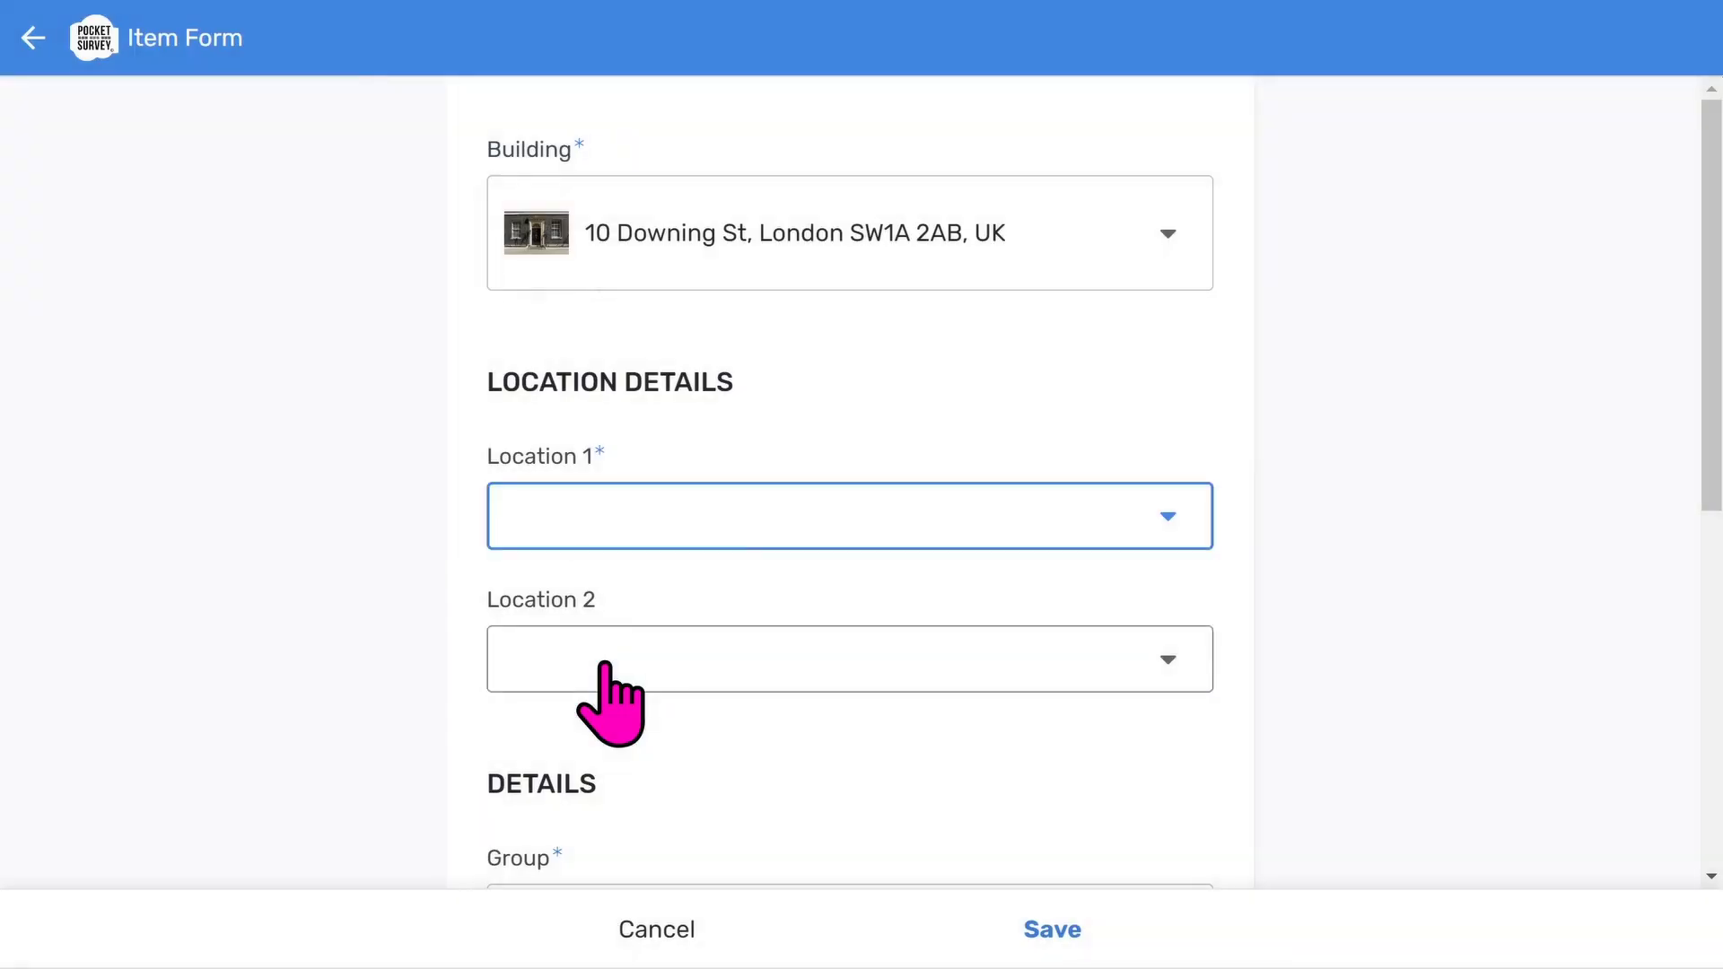
left_click(793, 660)
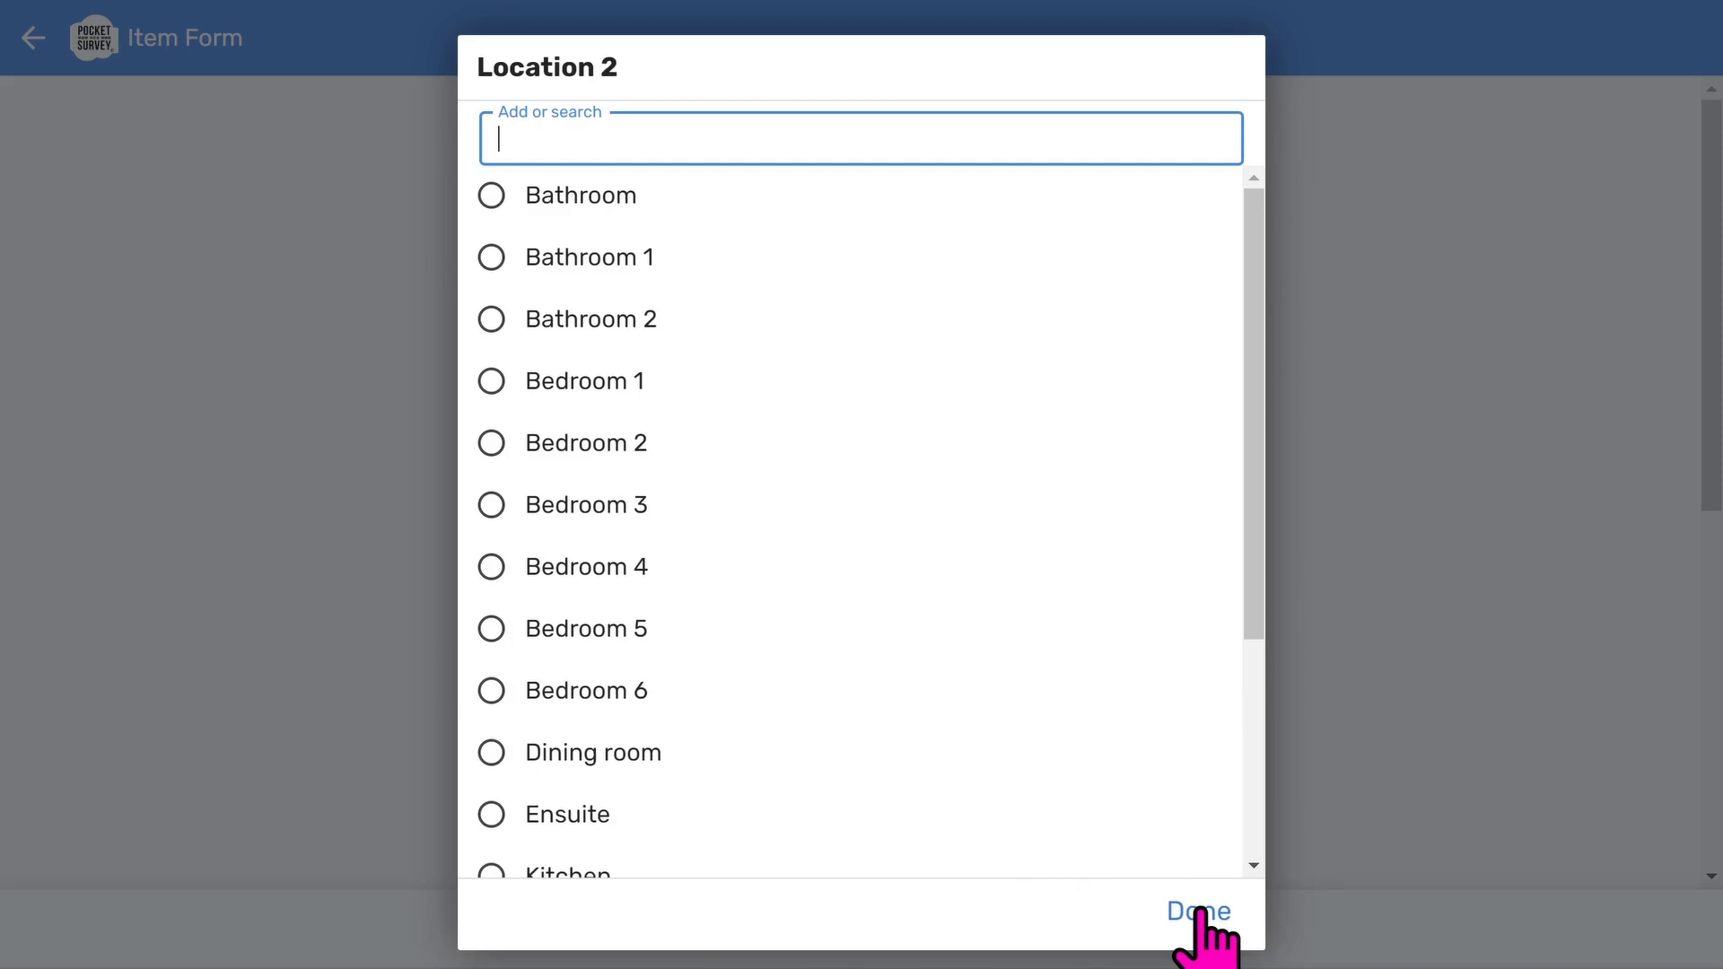
left_click(1199, 909)
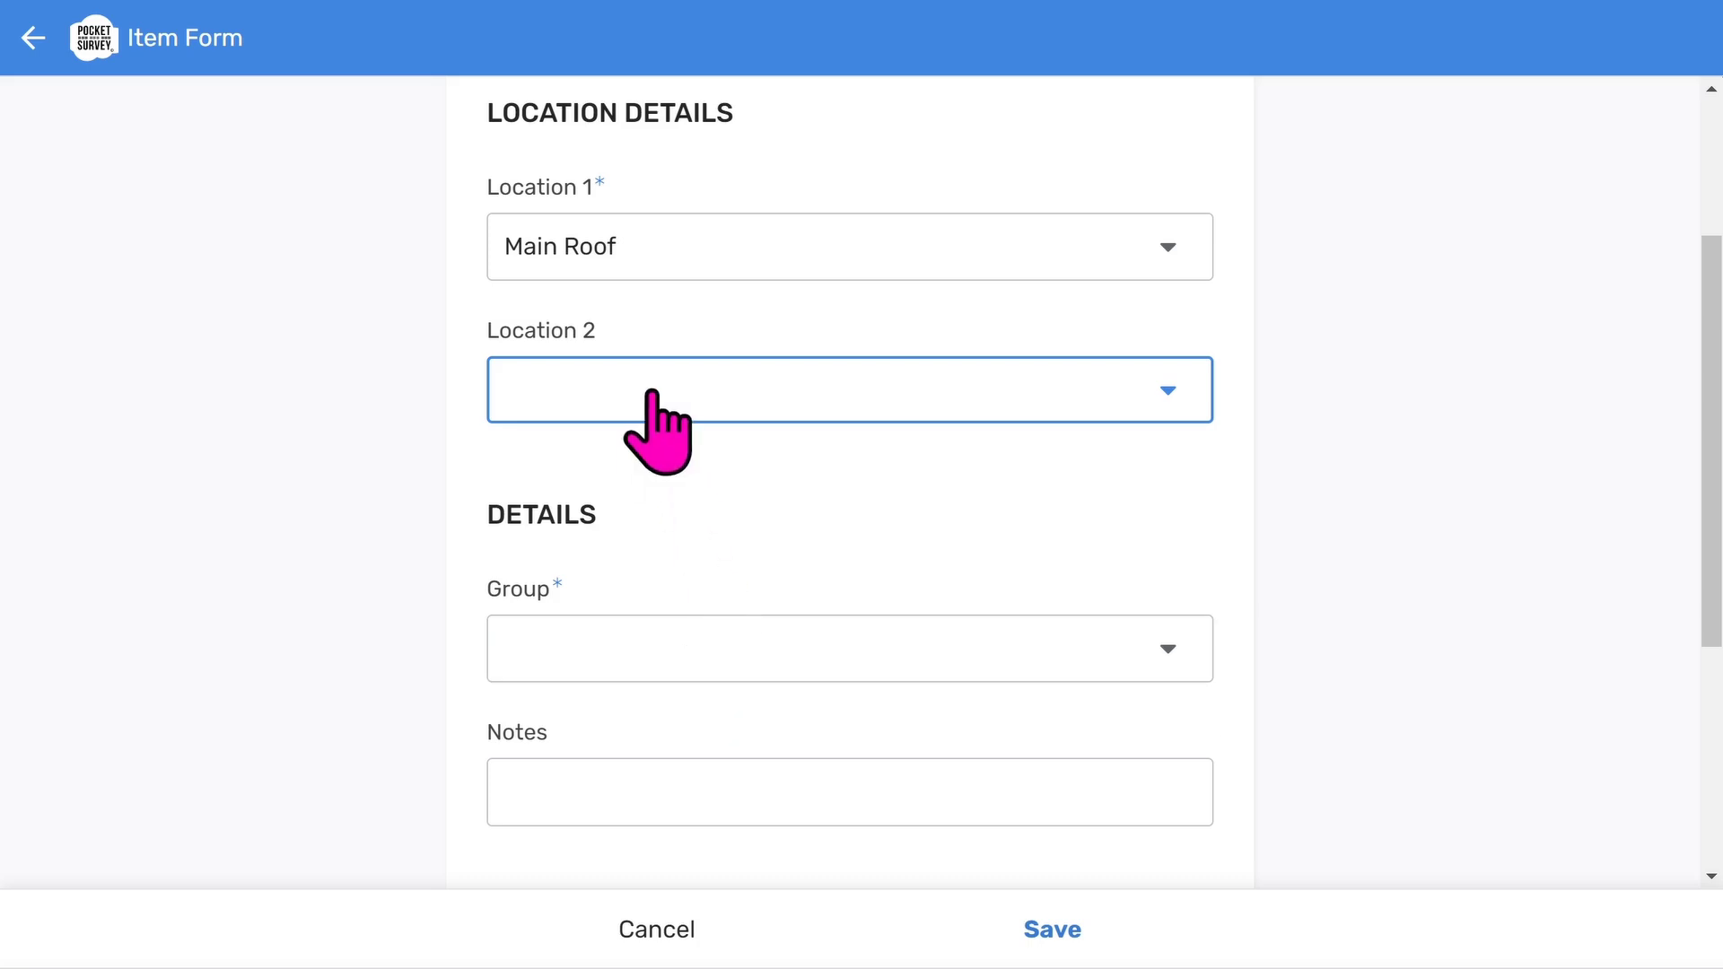
Put the item in the EXTERNAL group with survey section ROOFING.
left_click(583, 661)
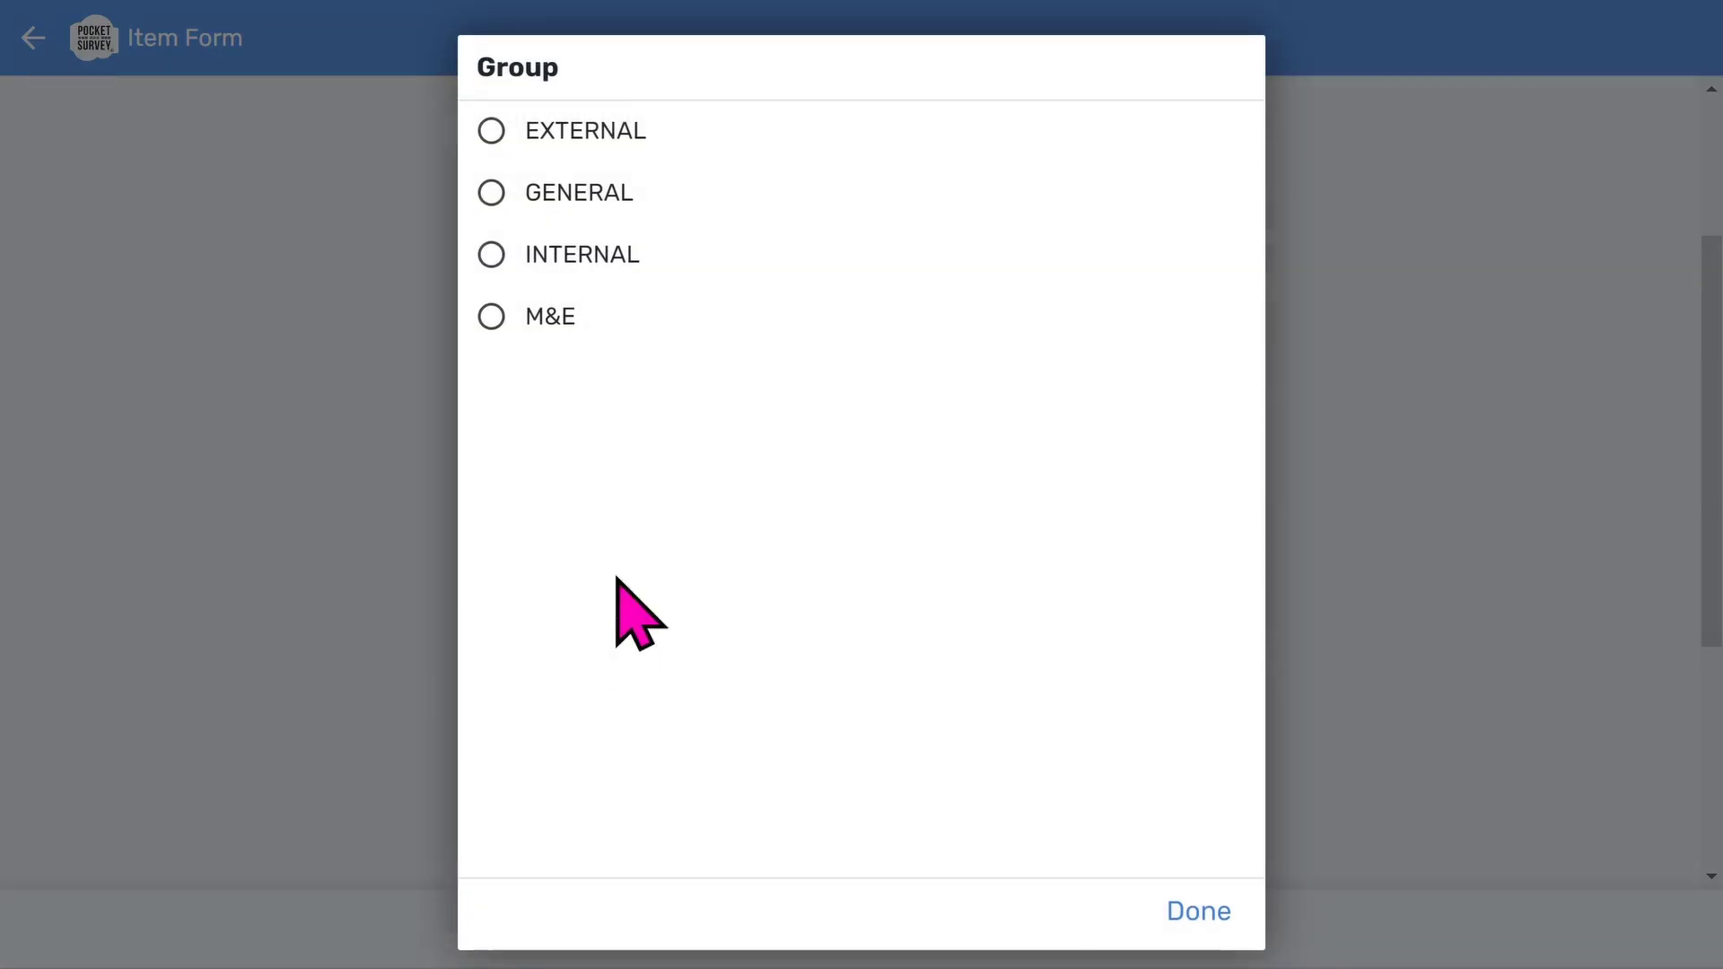
left_click(585, 133)
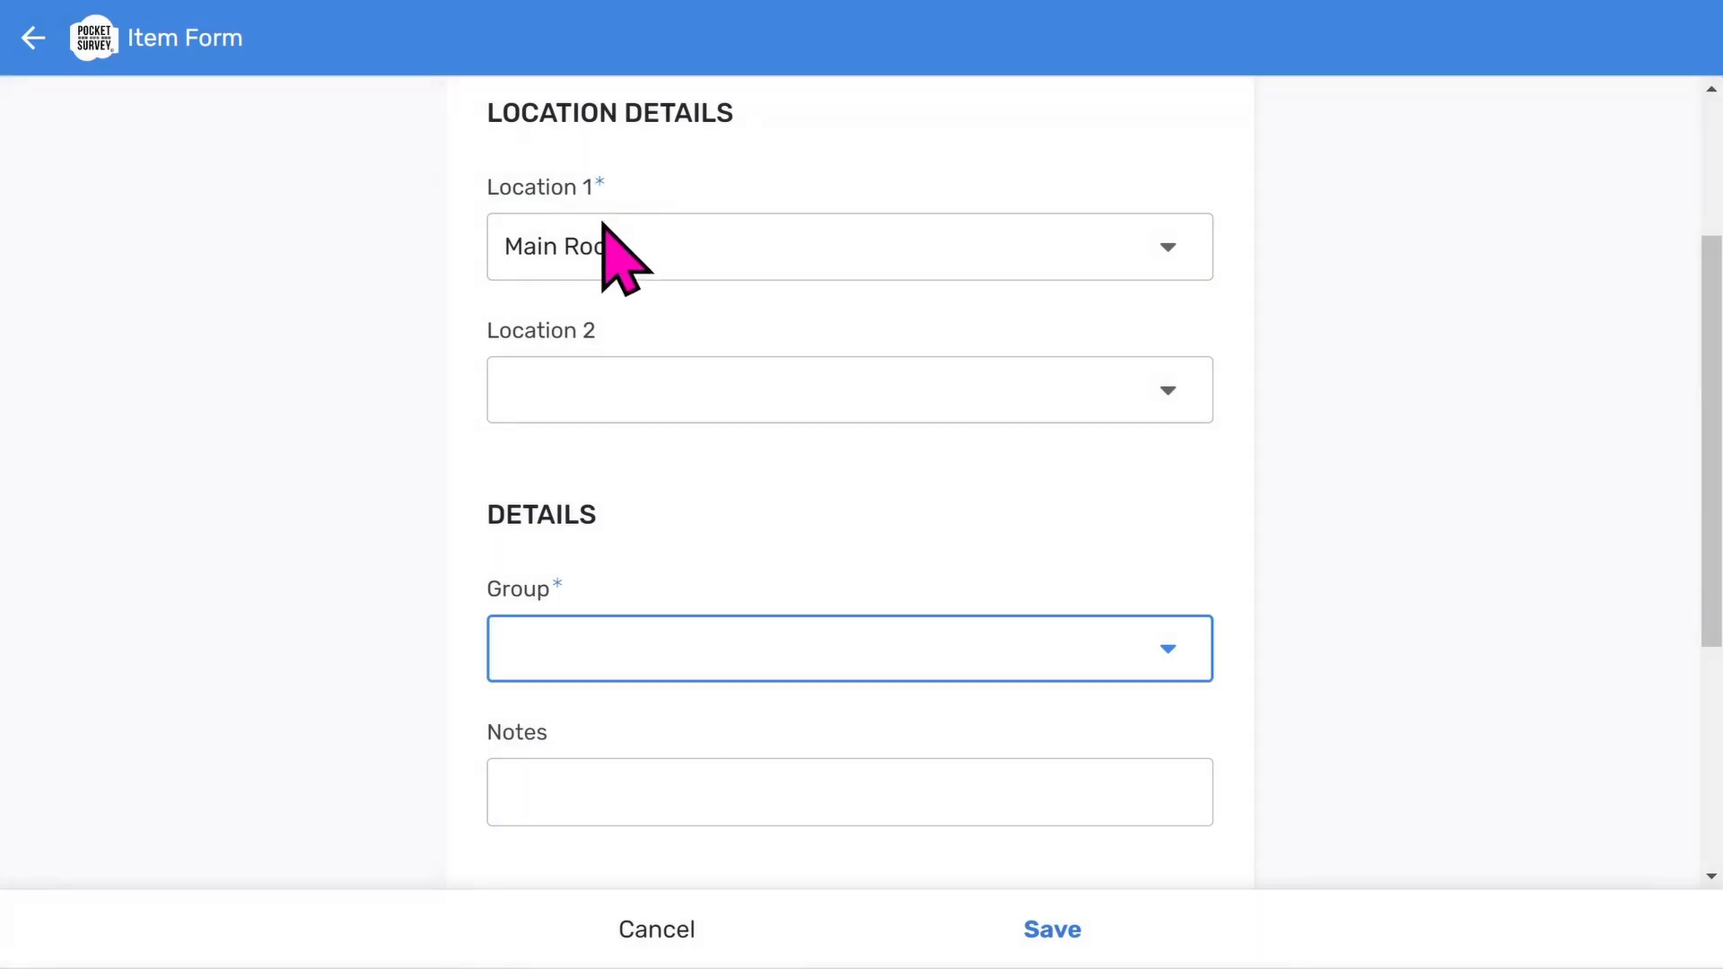
left_click(637, 790)
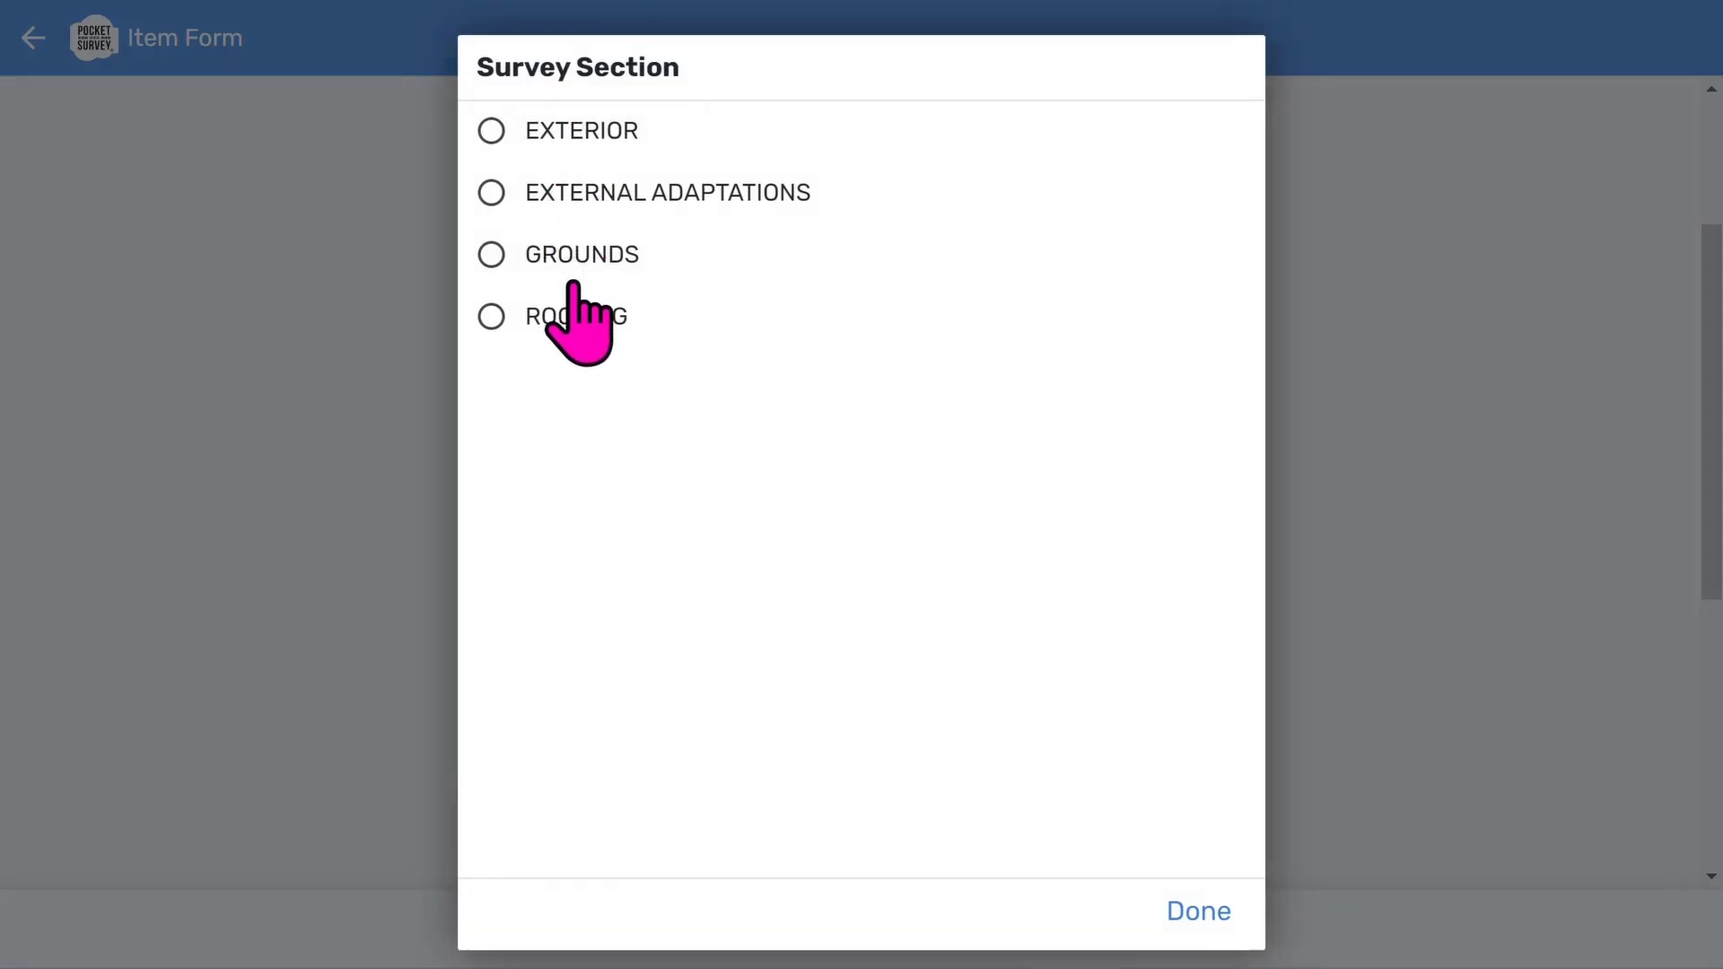
left_click(572, 316)
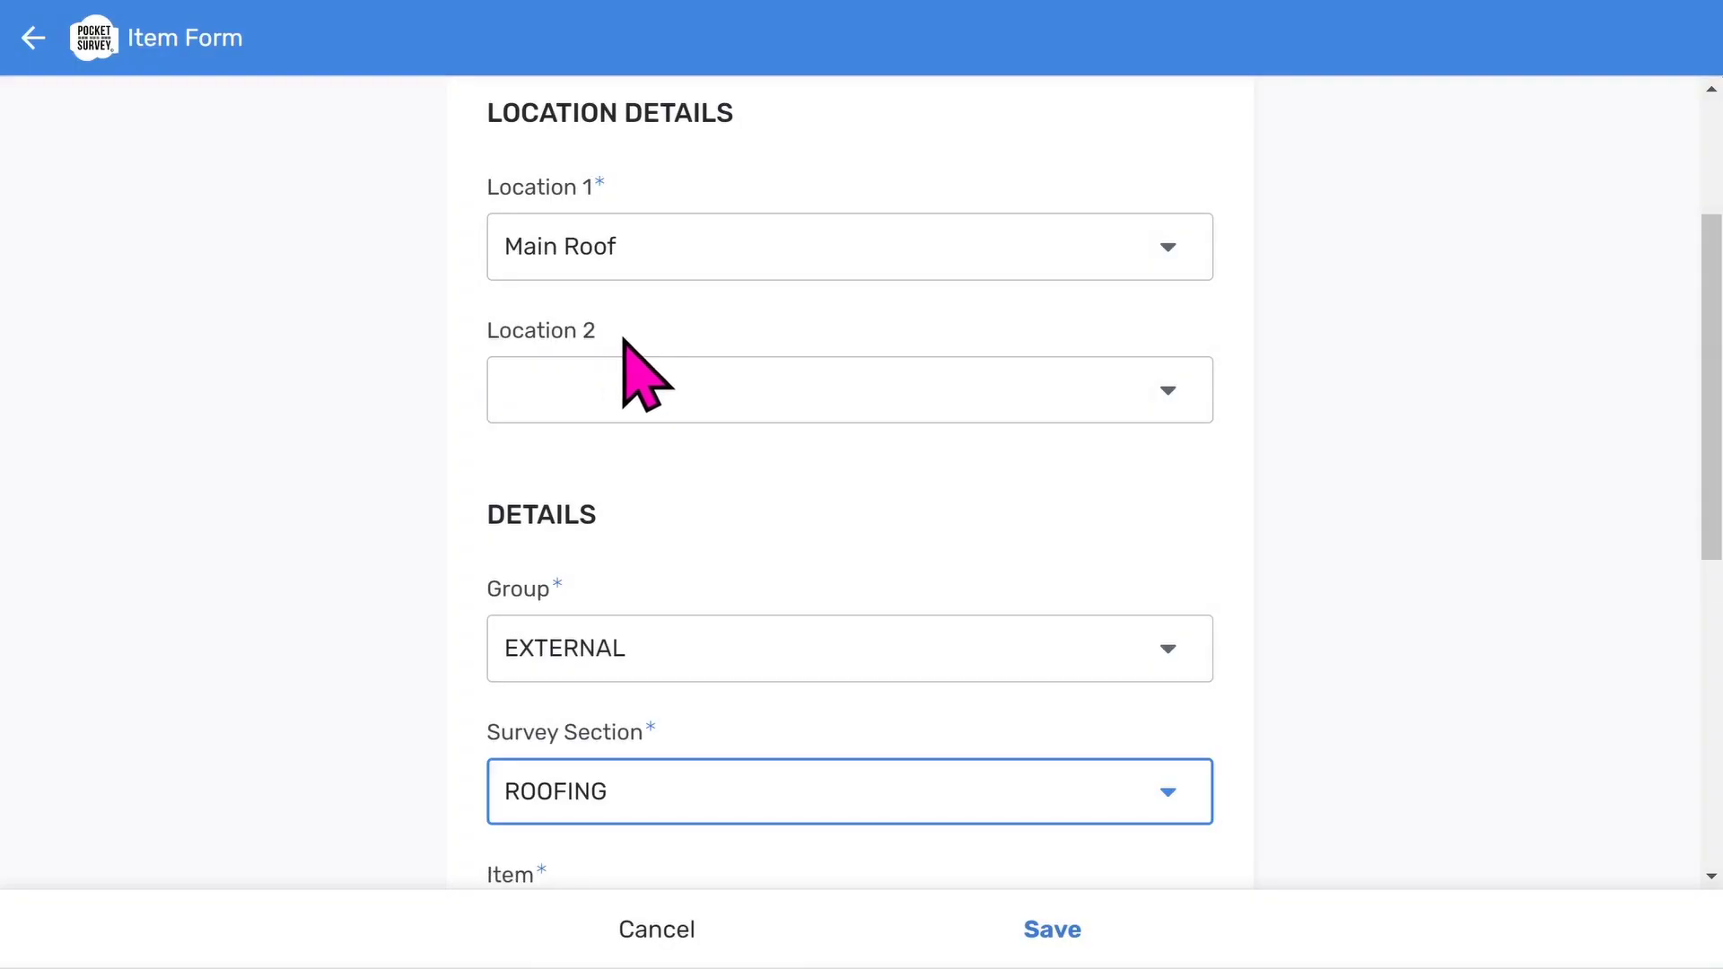
scroll(830, 718, "down", 5)
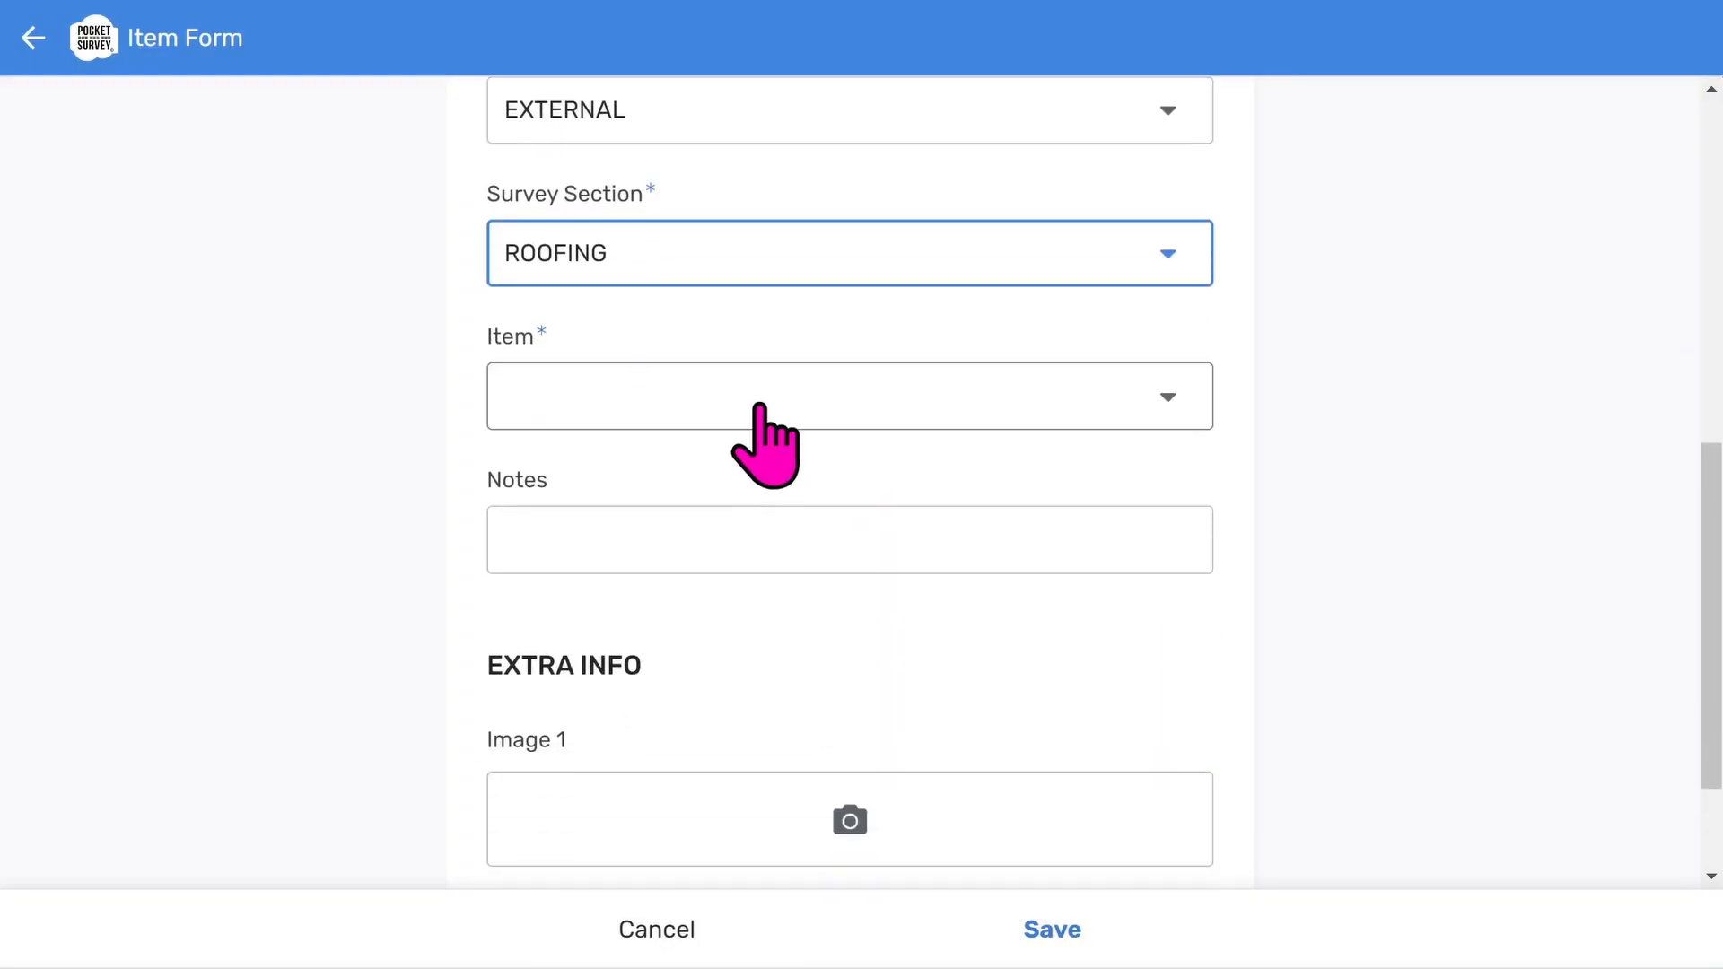
Choose Rainwater Downpipes & Gutters as the item, with description Upvc.
left_click(770, 395)
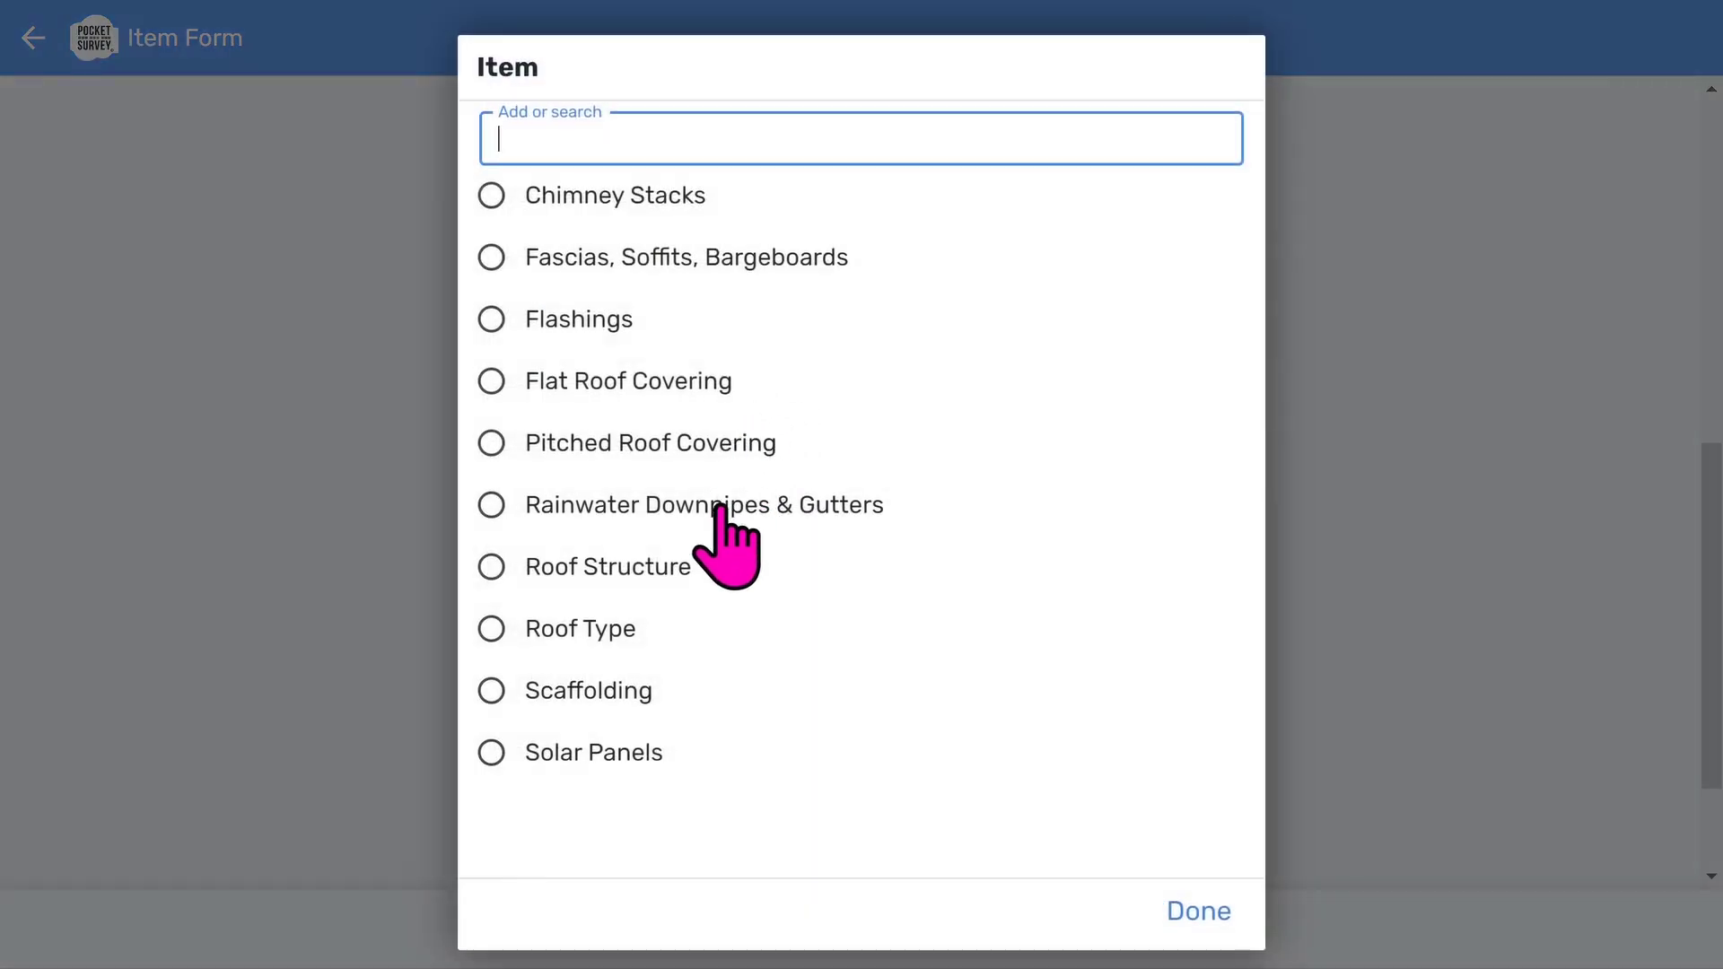
left_click(722, 506)
scroll(805, 518, "down", 2)
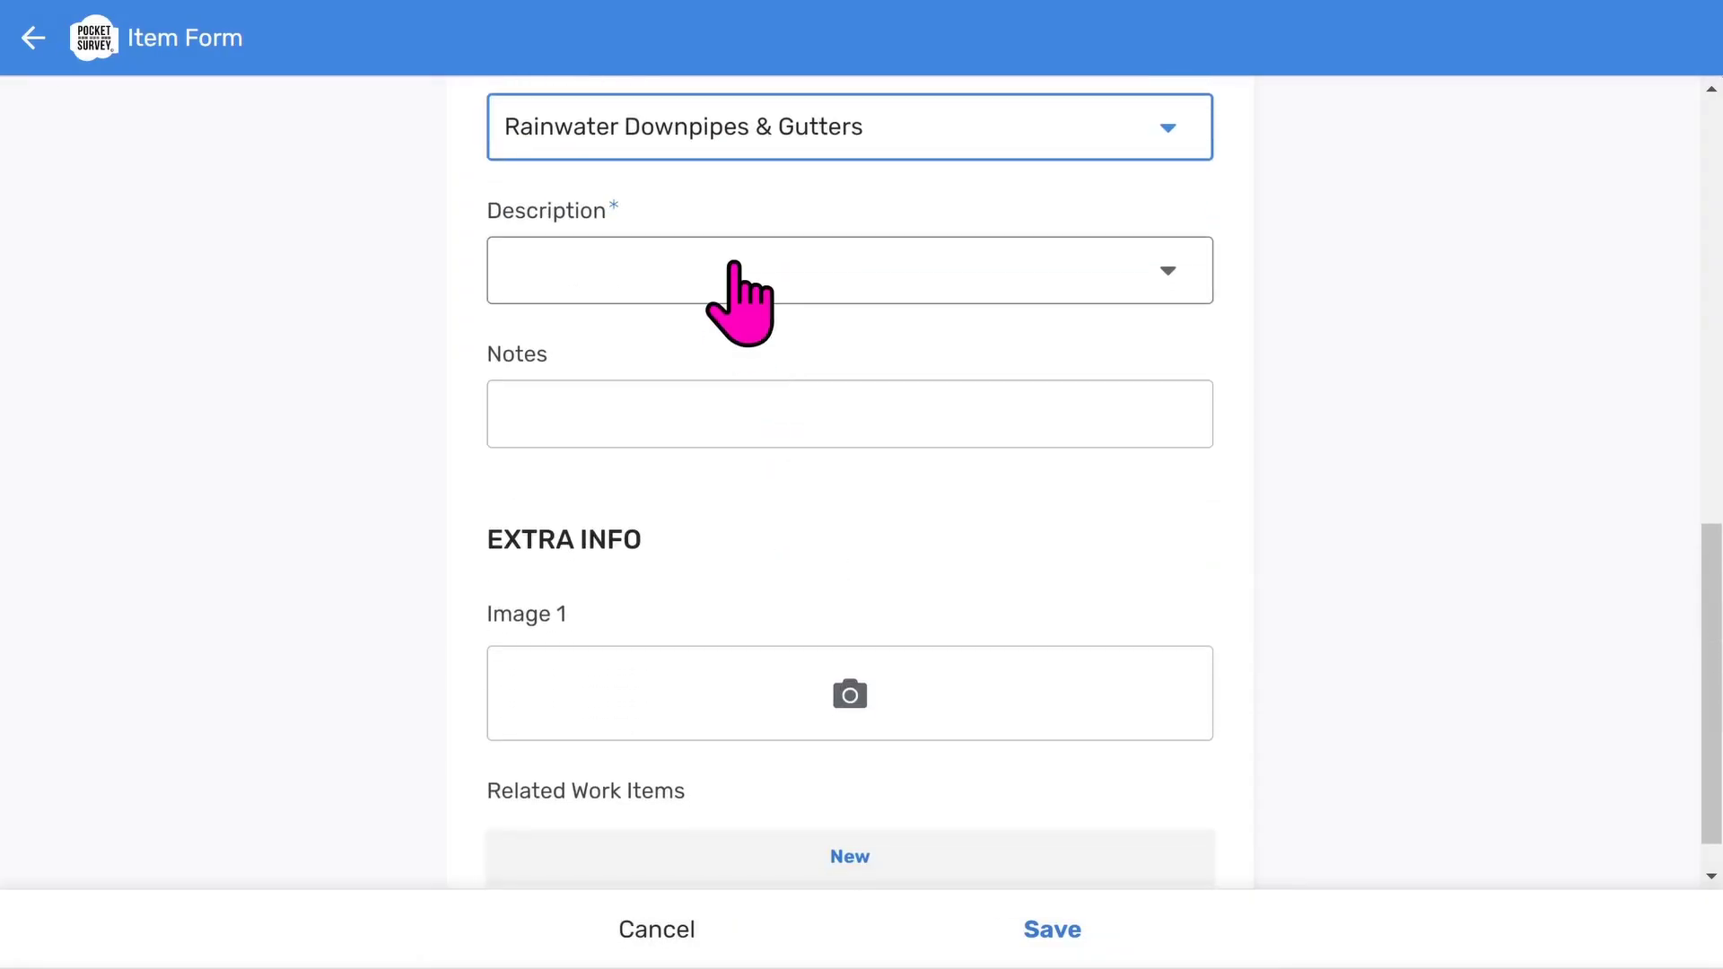
left_click(731, 269)
left_click(577, 442)
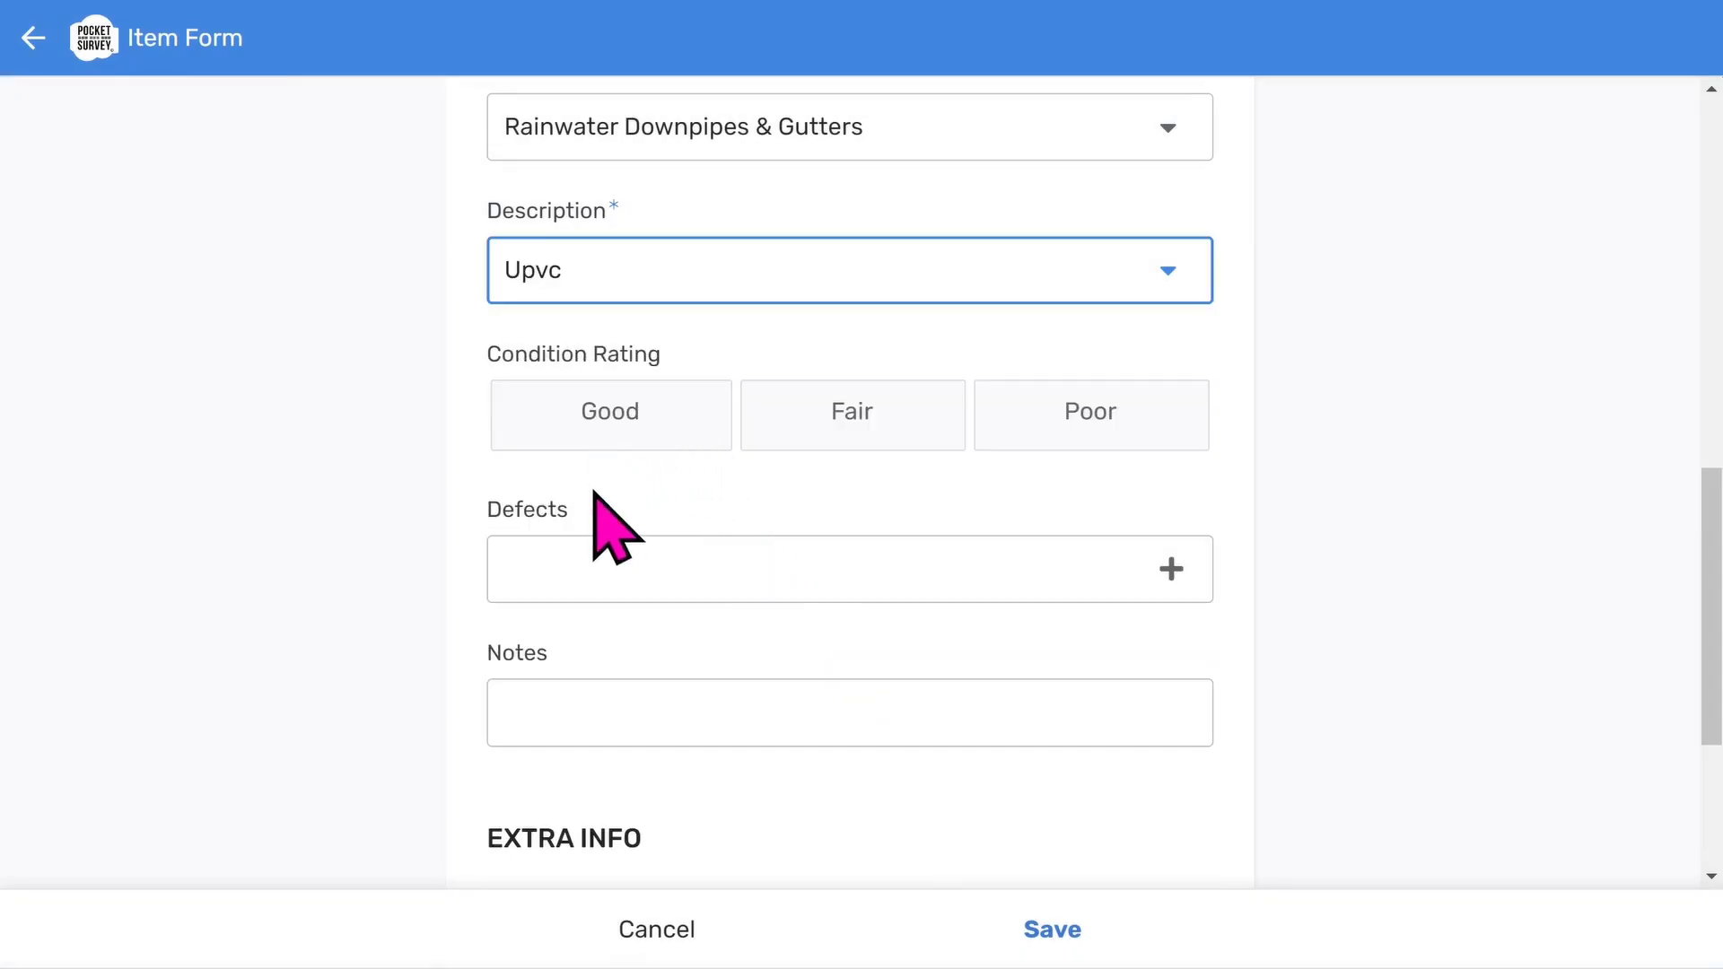
Rate the item's condition as Fair.
left_click(603, 427)
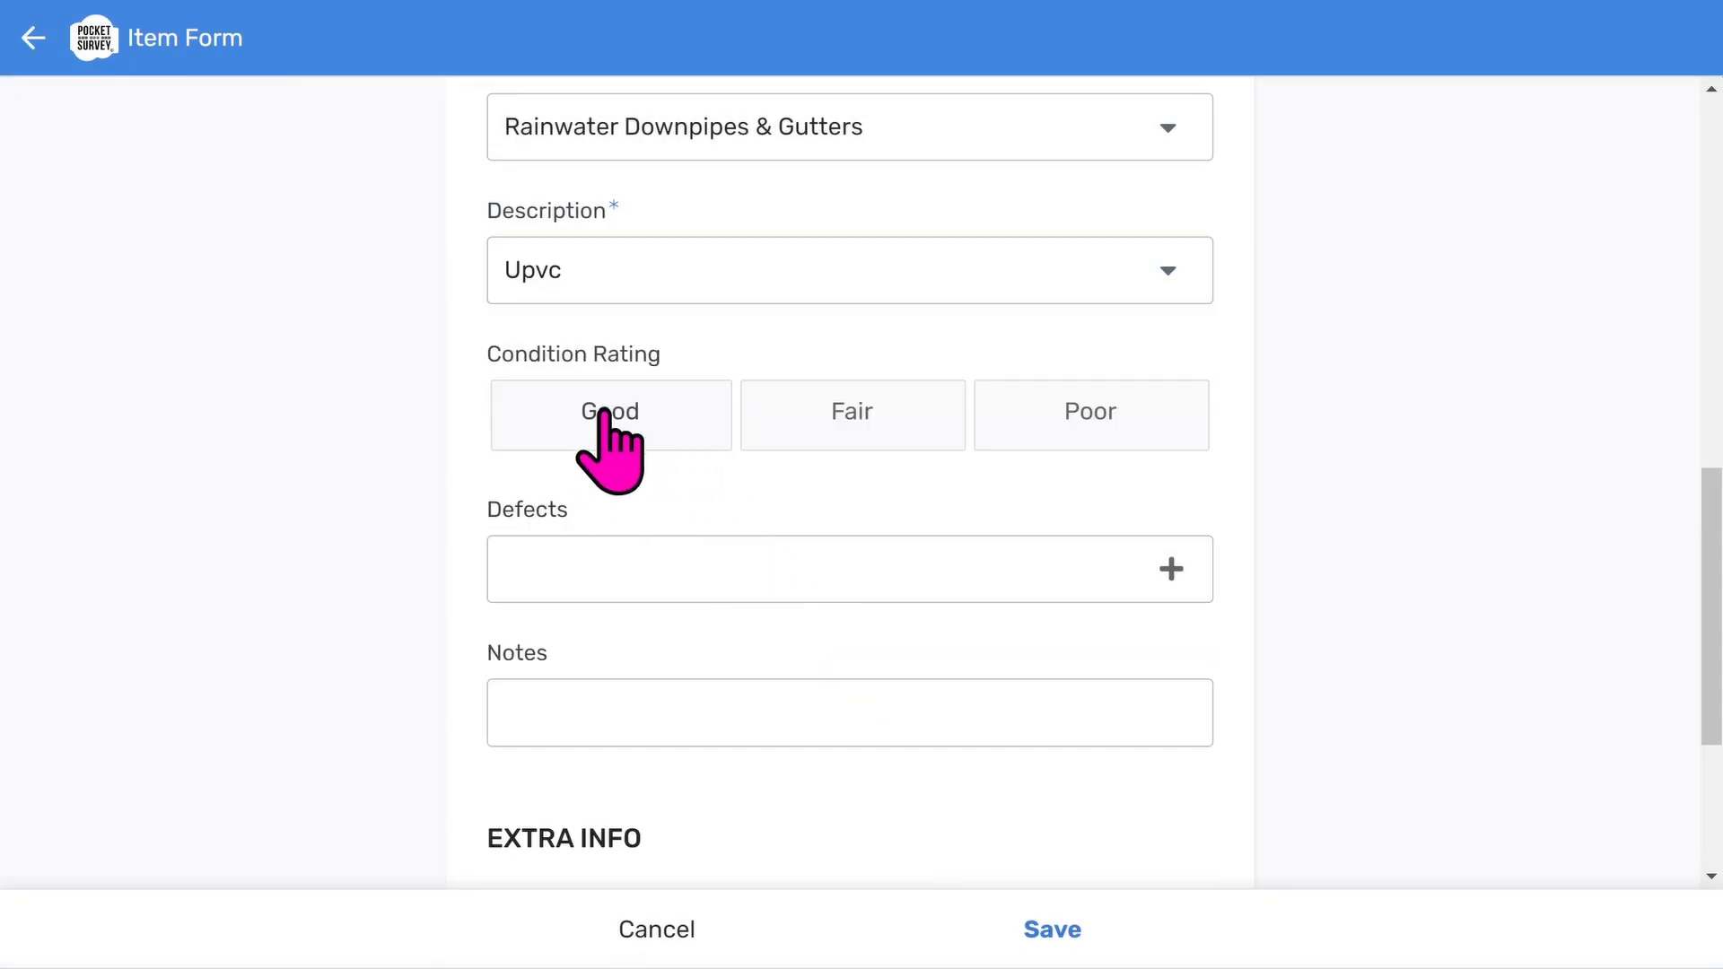
left_click(601, 423)
left_click(600, 421)
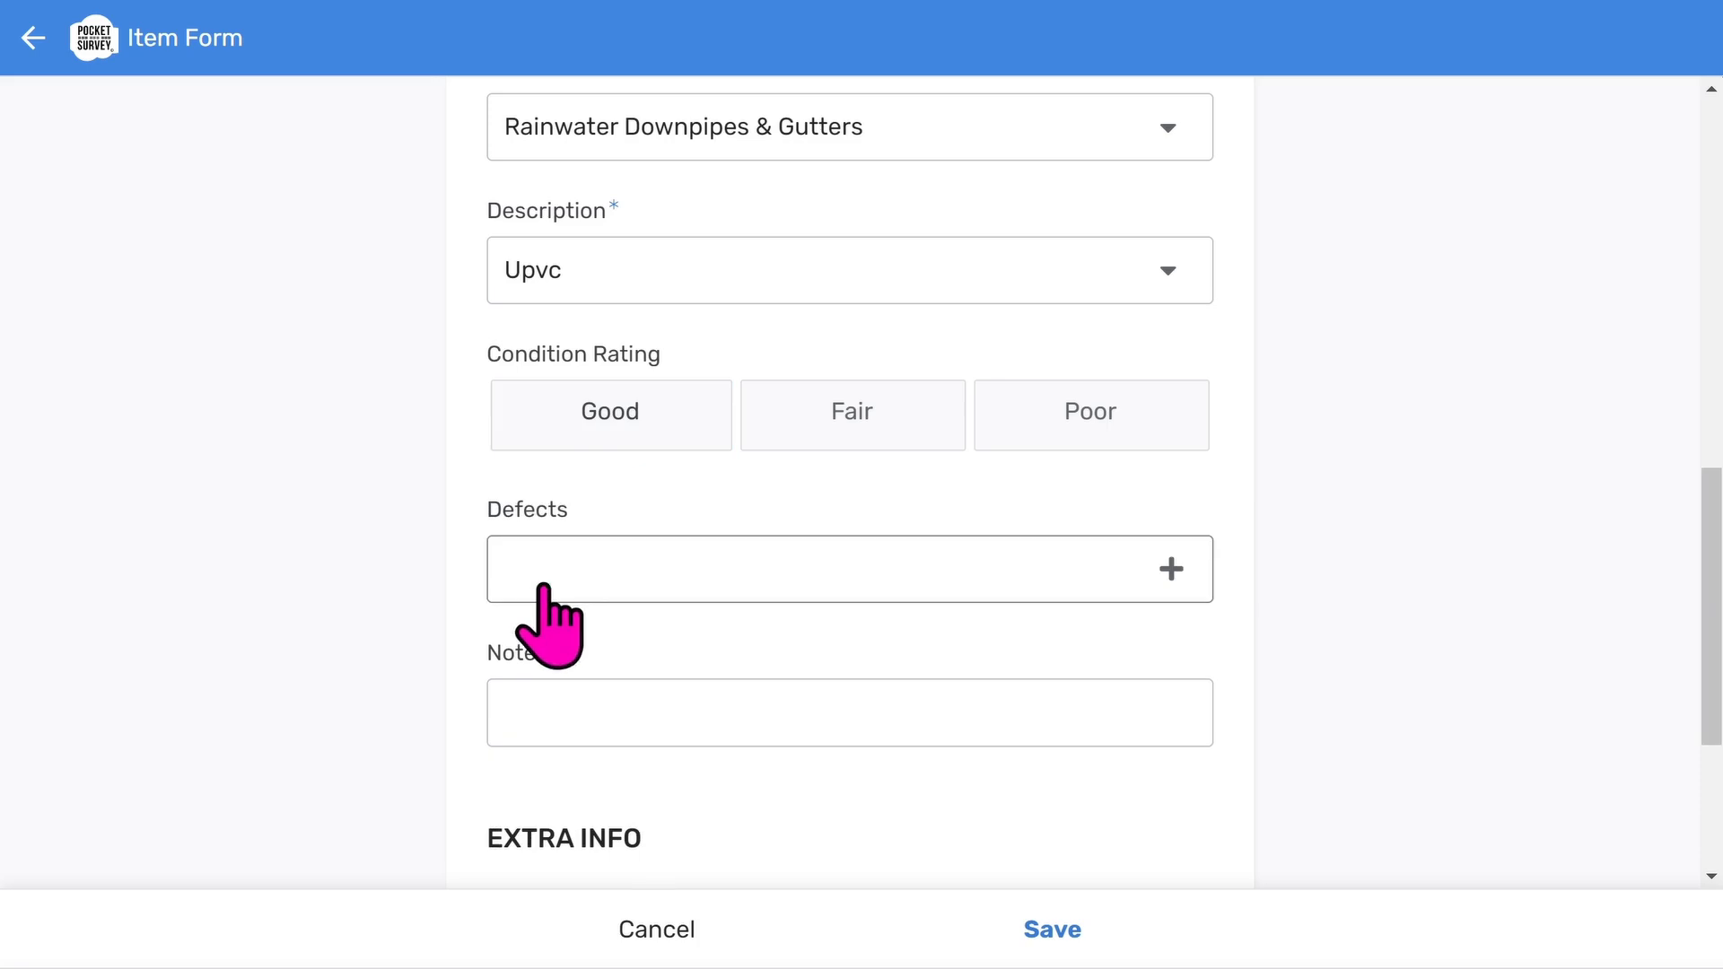
left_click(581, 423)
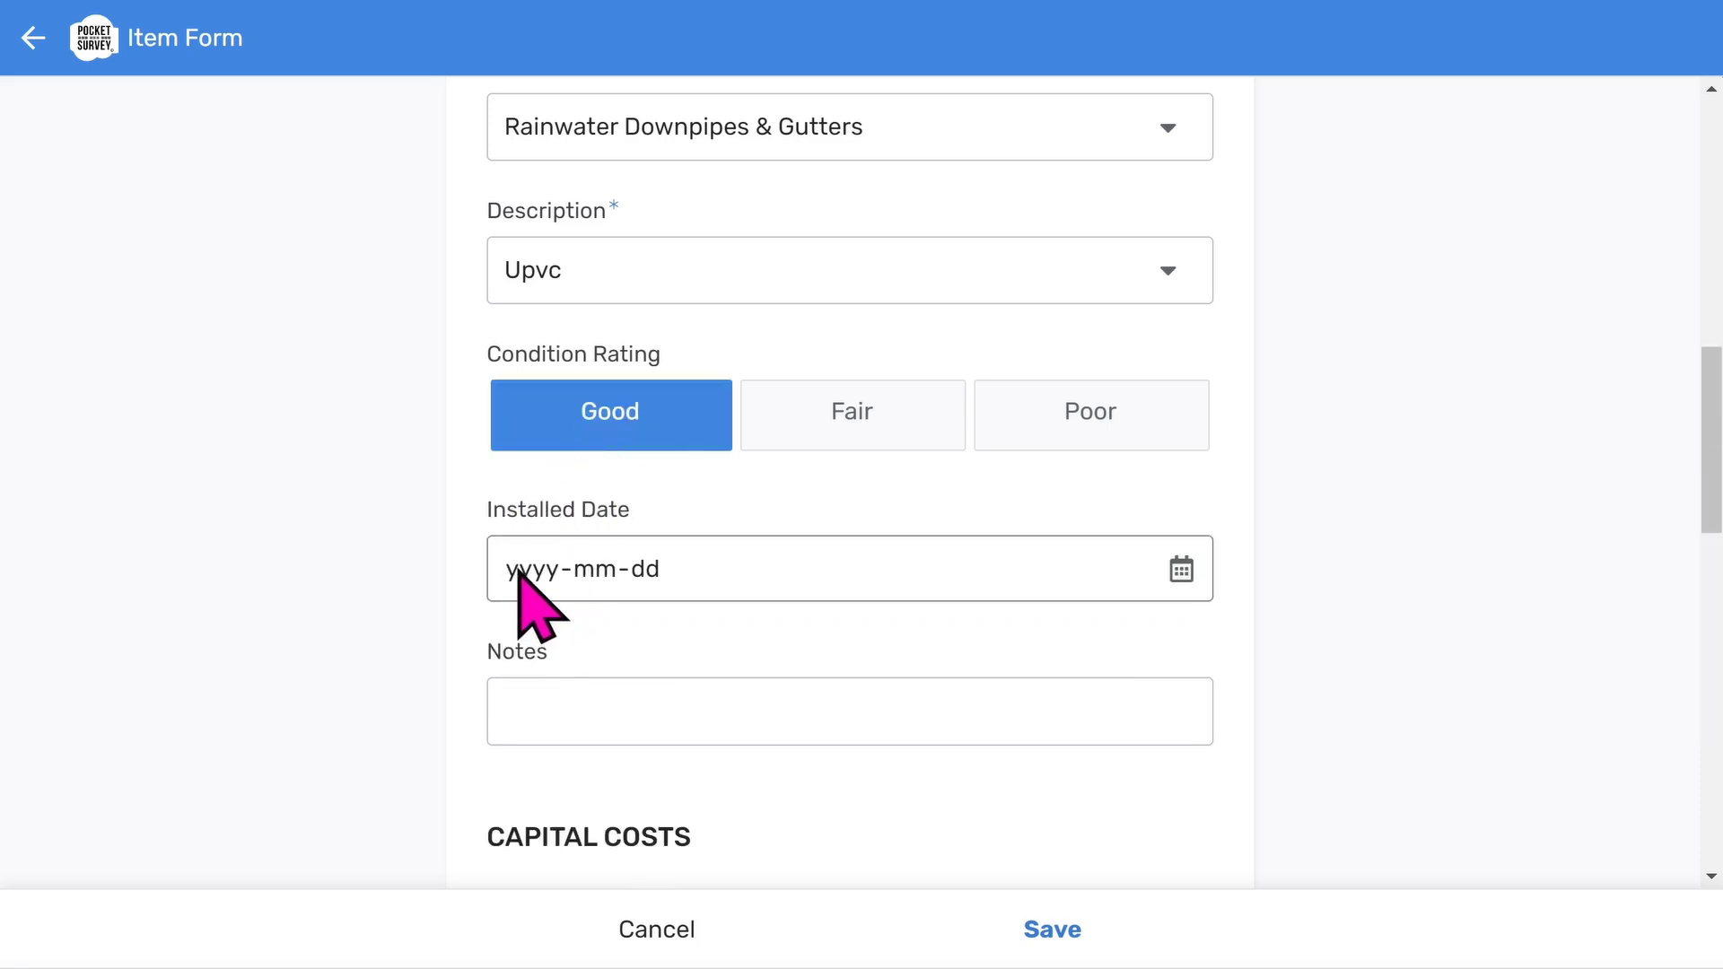
left_click(842, 415)
scroll(942, 577, "down", 3)
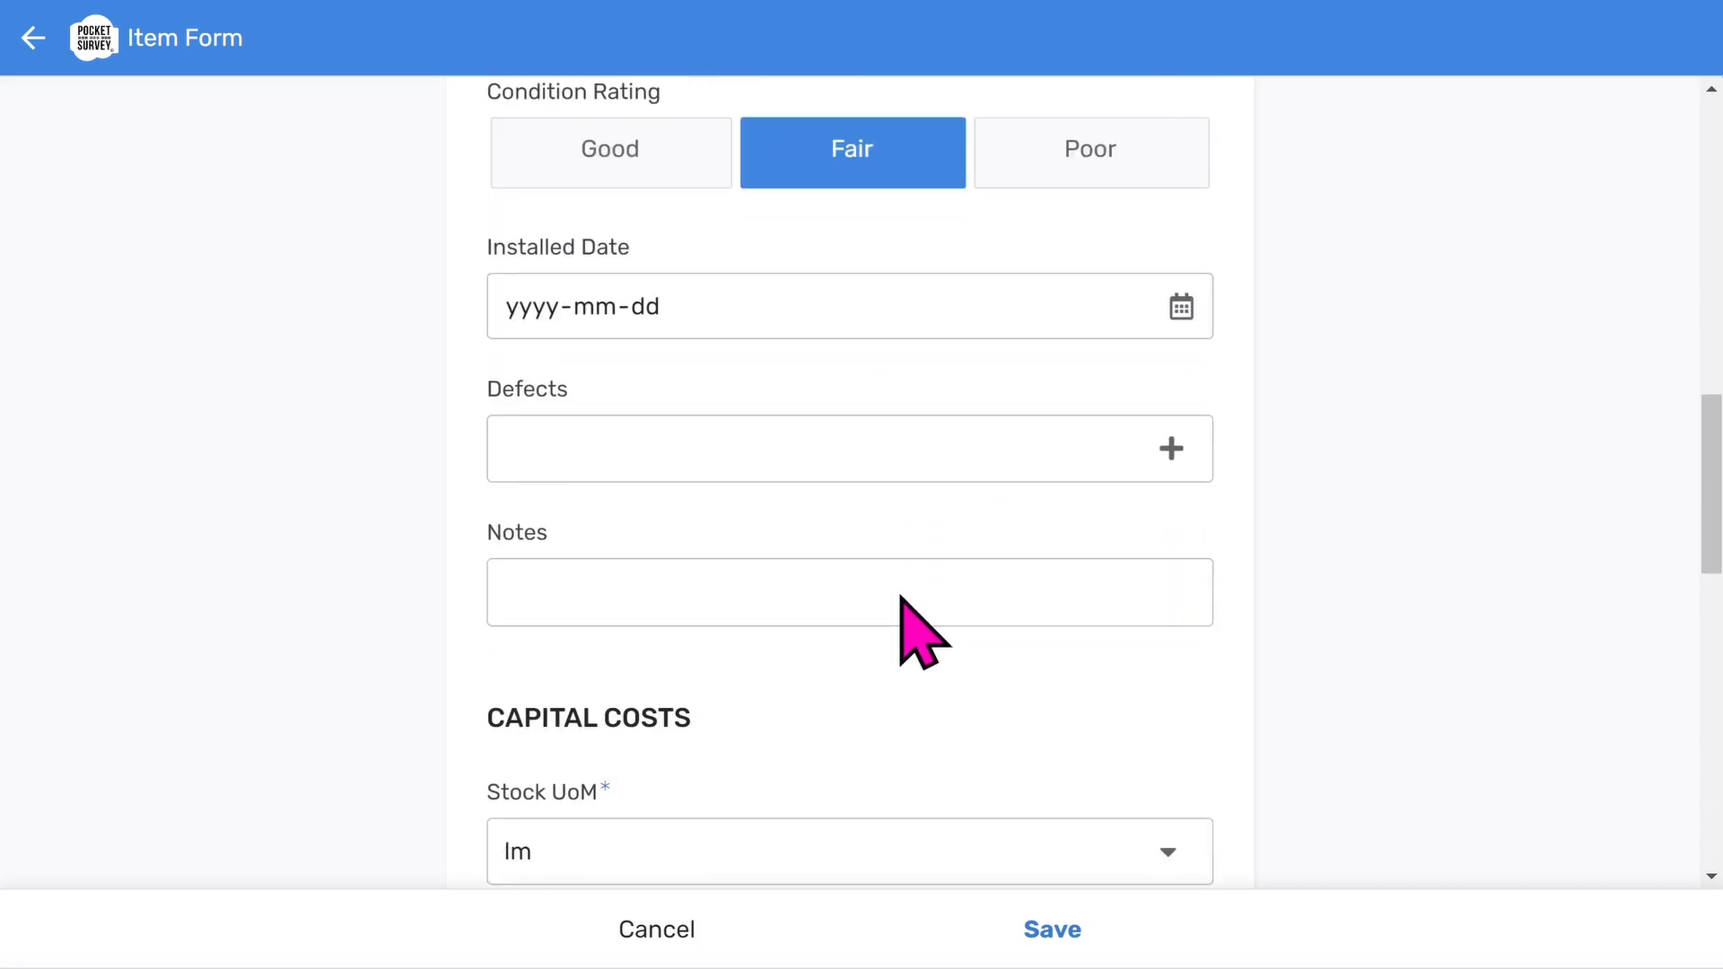
left_click(1171, 440)
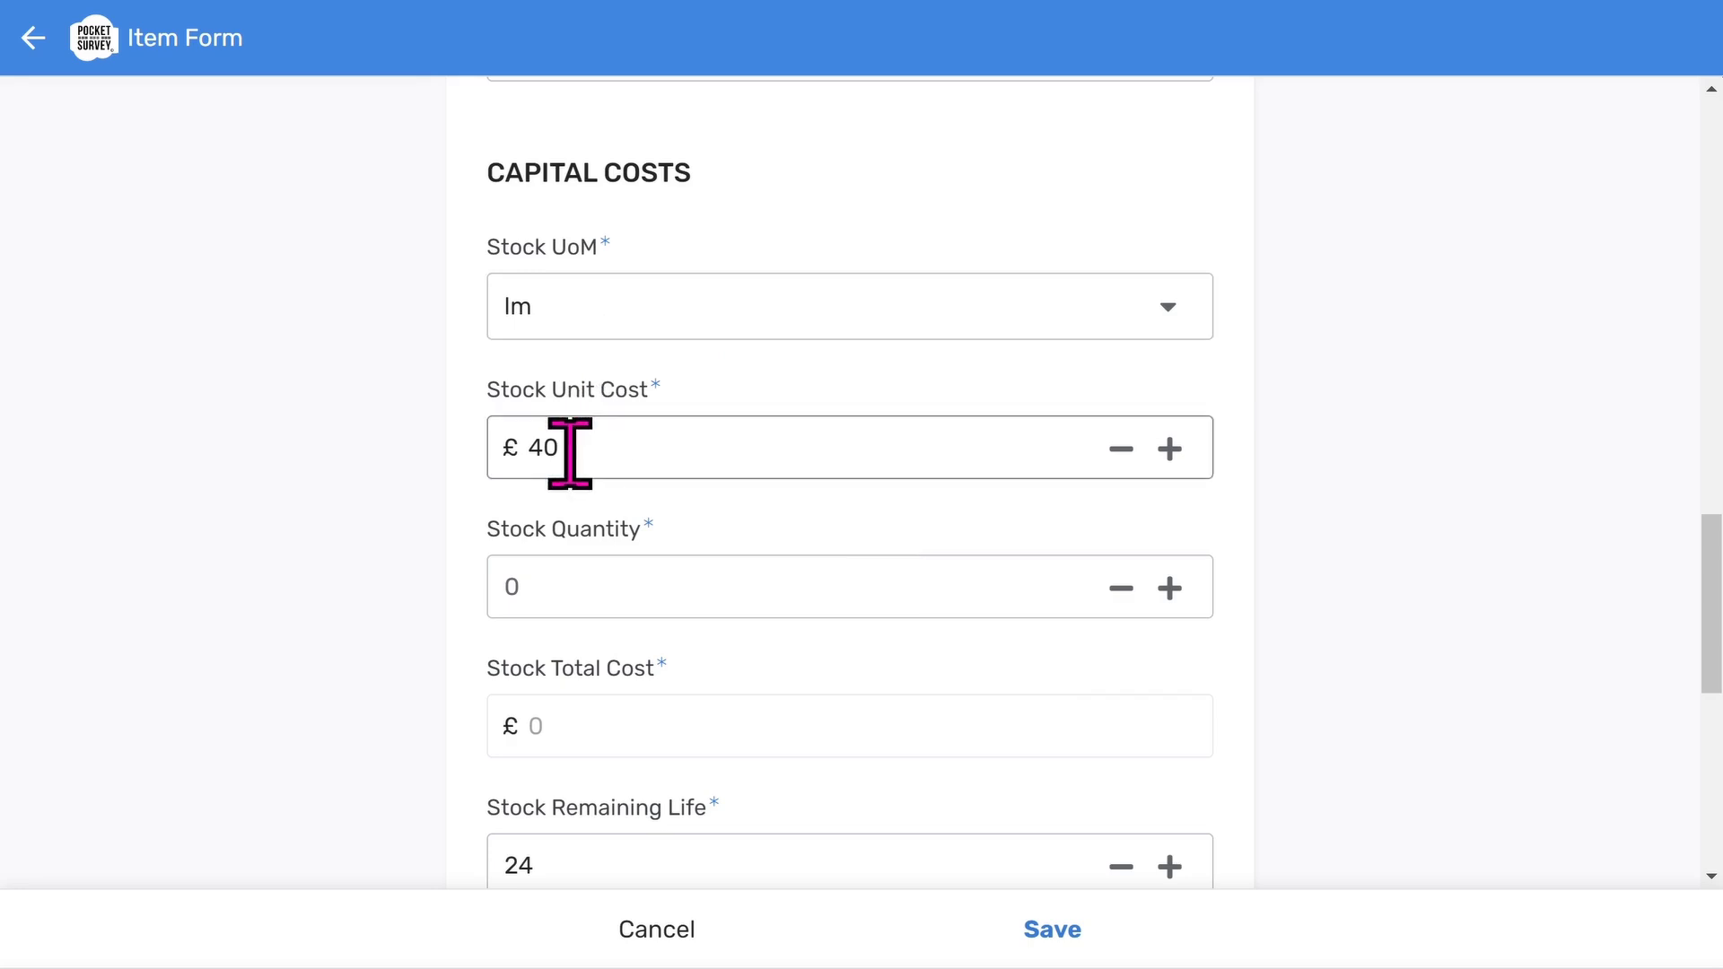
Raise the stock quantity to 3 (£120 total) and lower remaining life to 20 years.
triple_click(1169, 588)
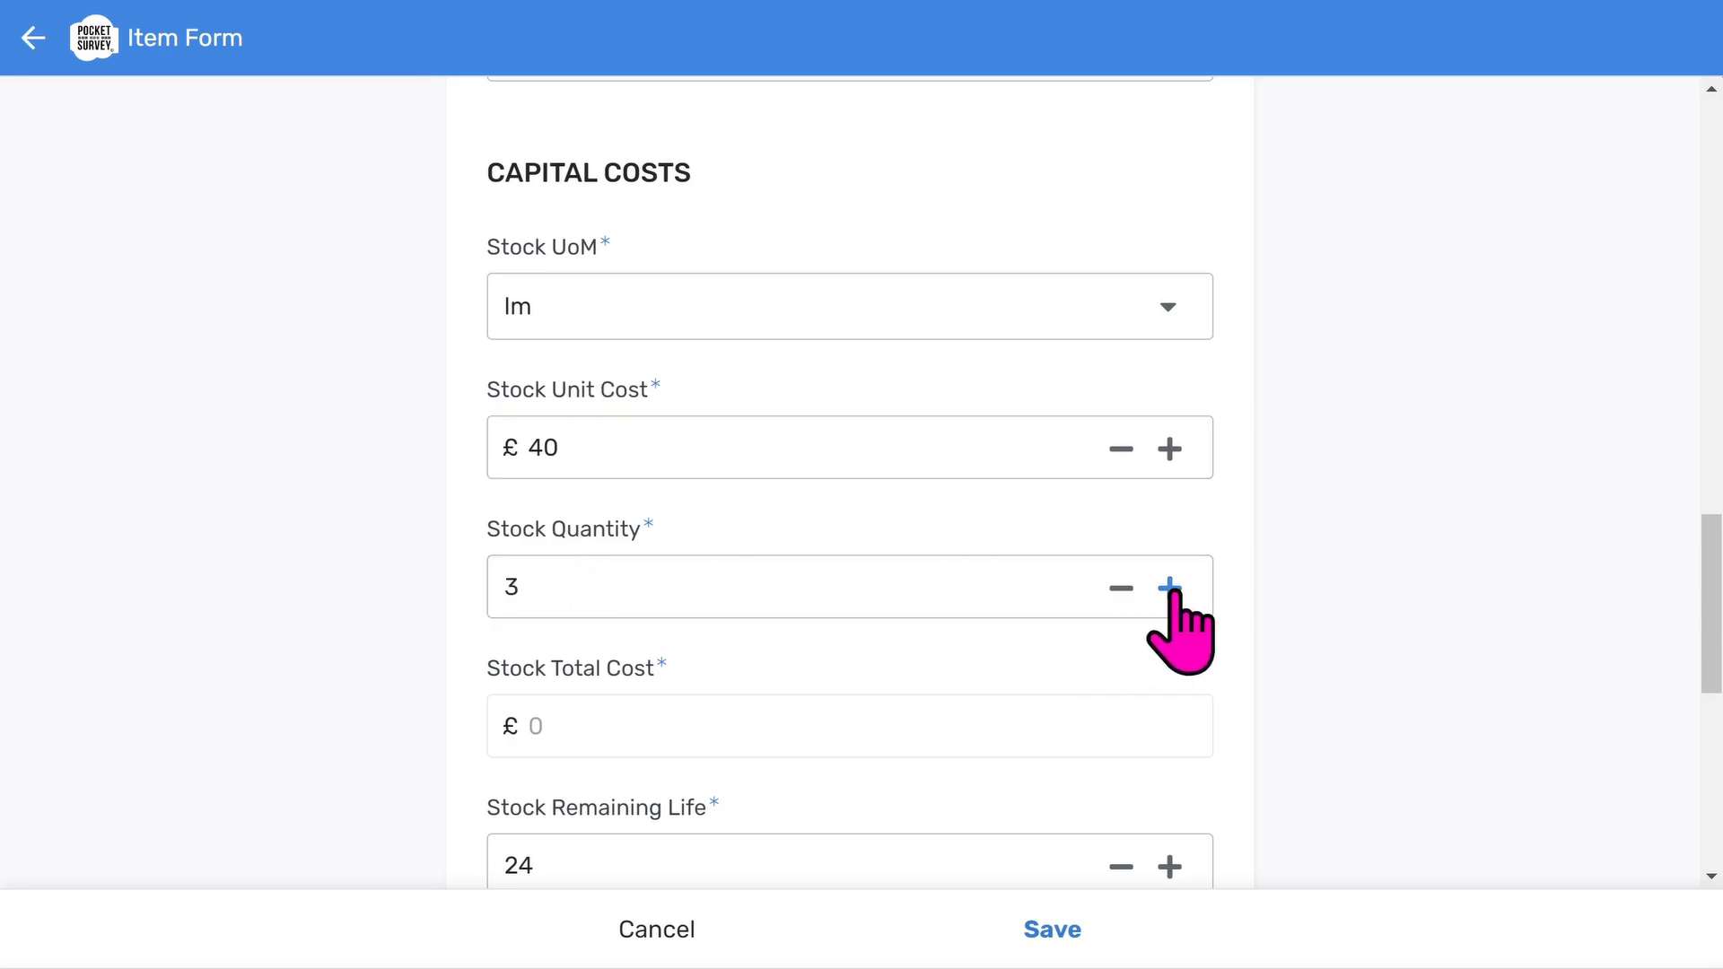
scroll(1050, 574, "down", 3)
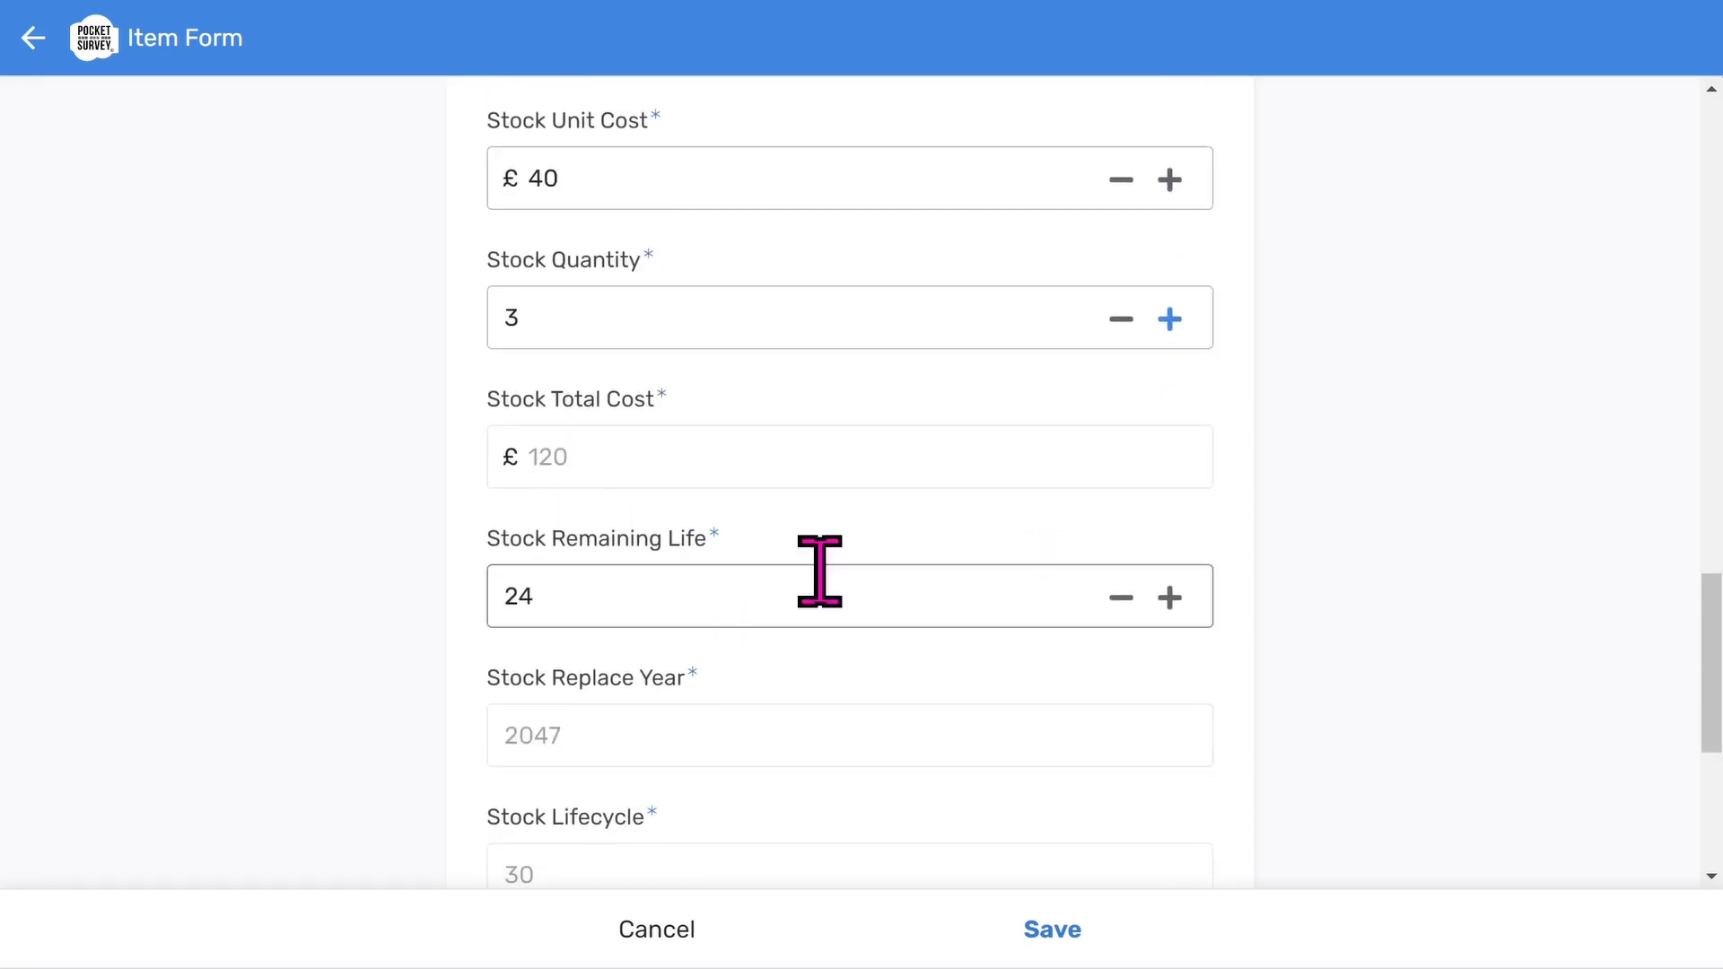
scroll(1046, 550, "down", 2)
double_click(1129, 467)
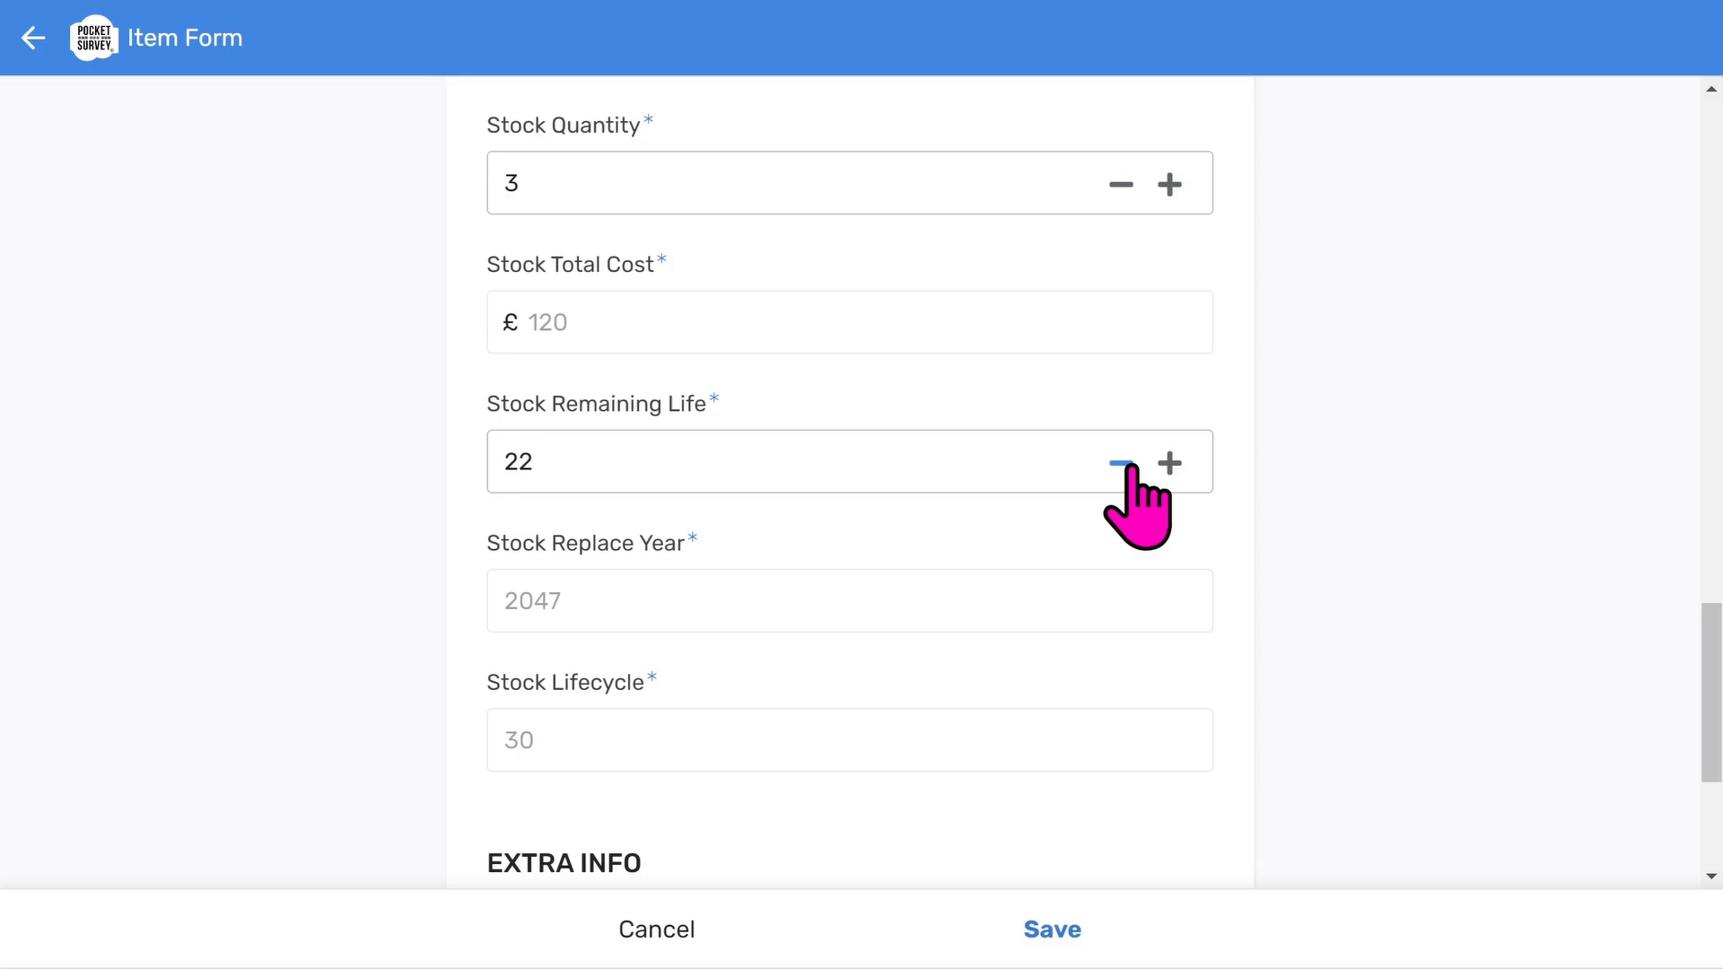
double_click(1129, 467)
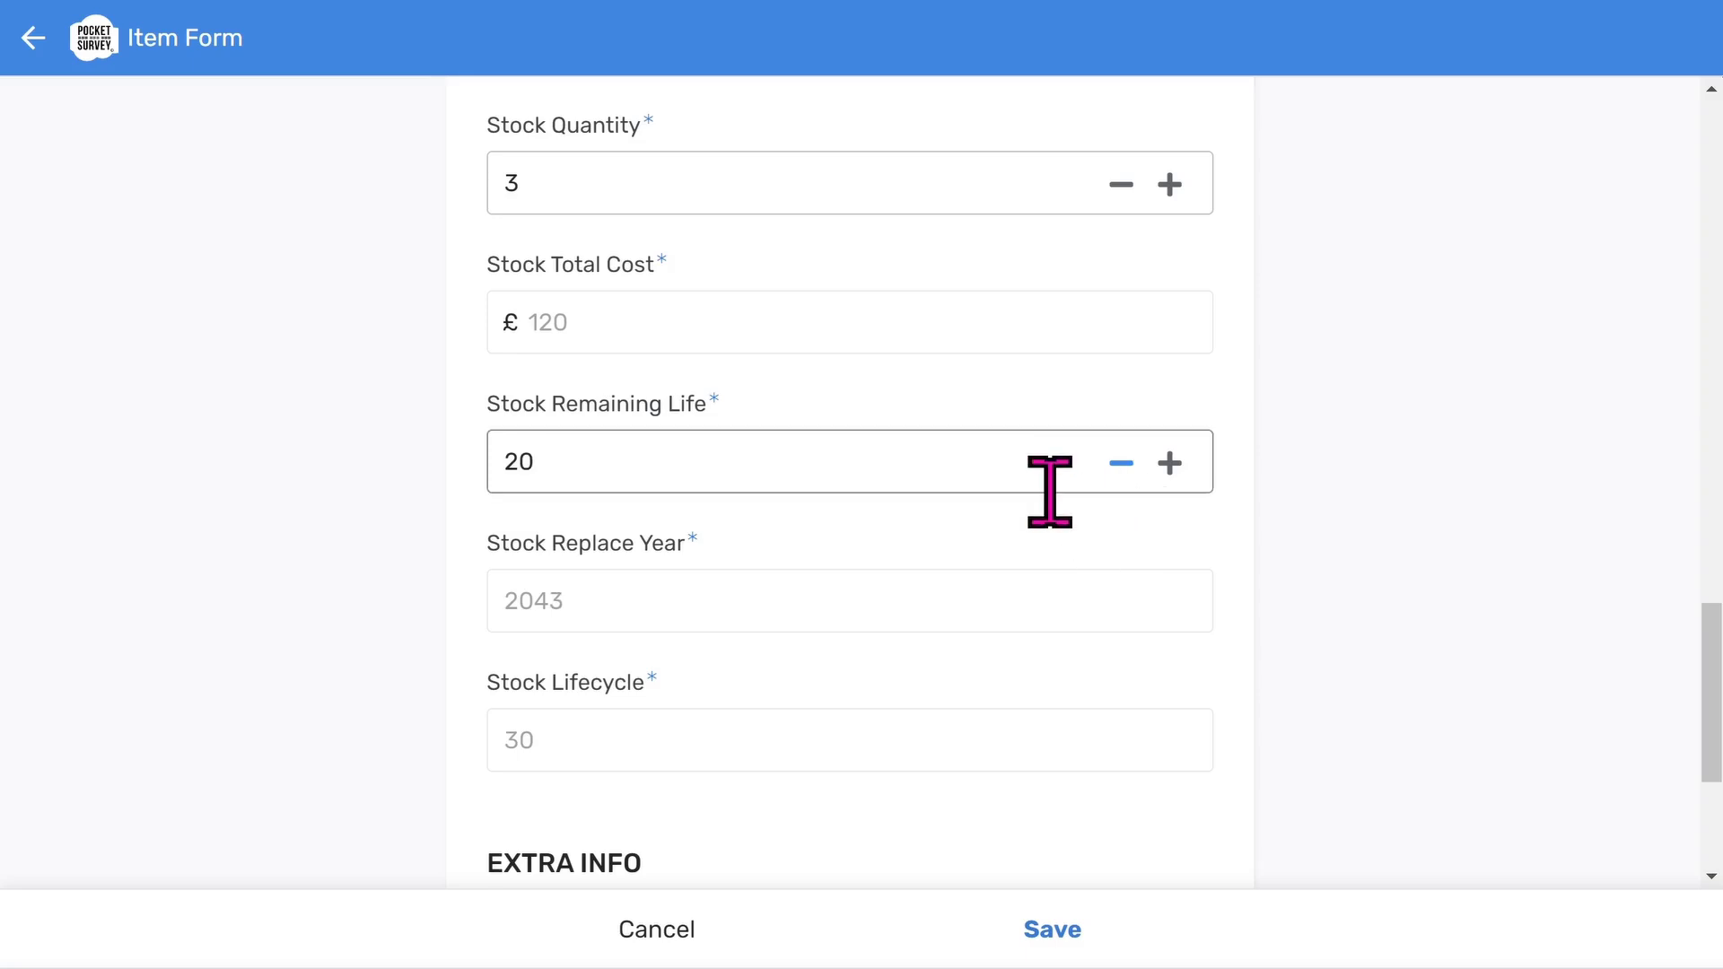
scroll(1059, 503, "down", 4)
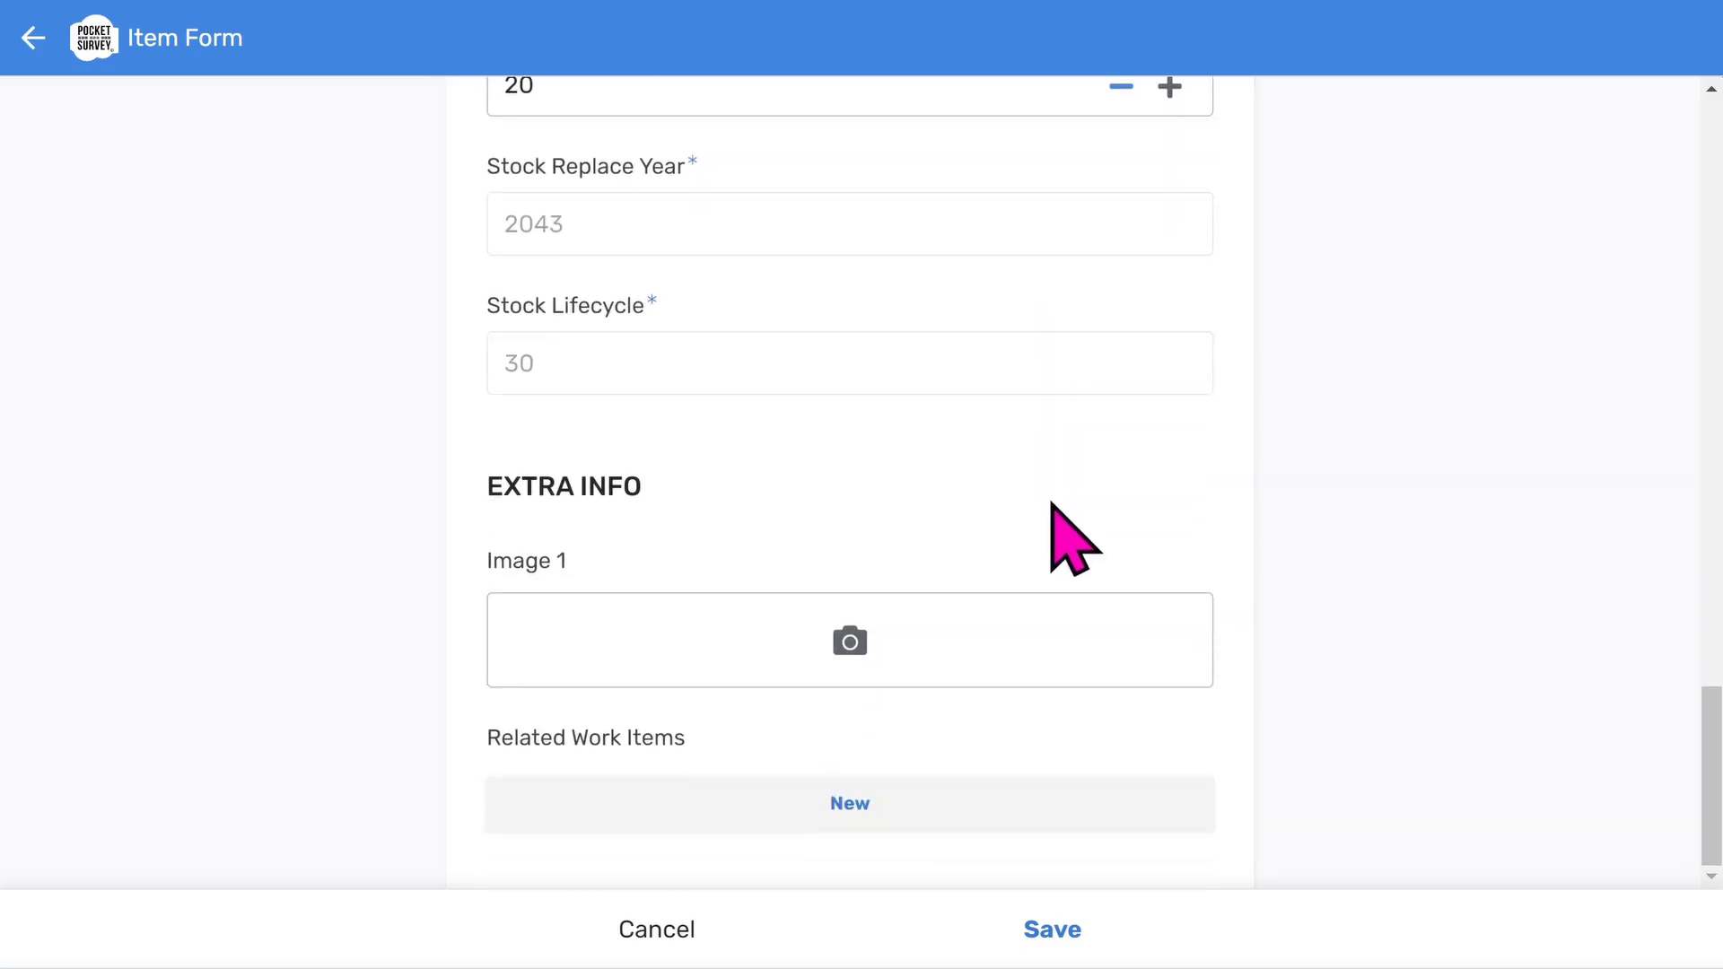
Attach bargeboard-poor.png as the item's Image 1.
left_click(848, 641)
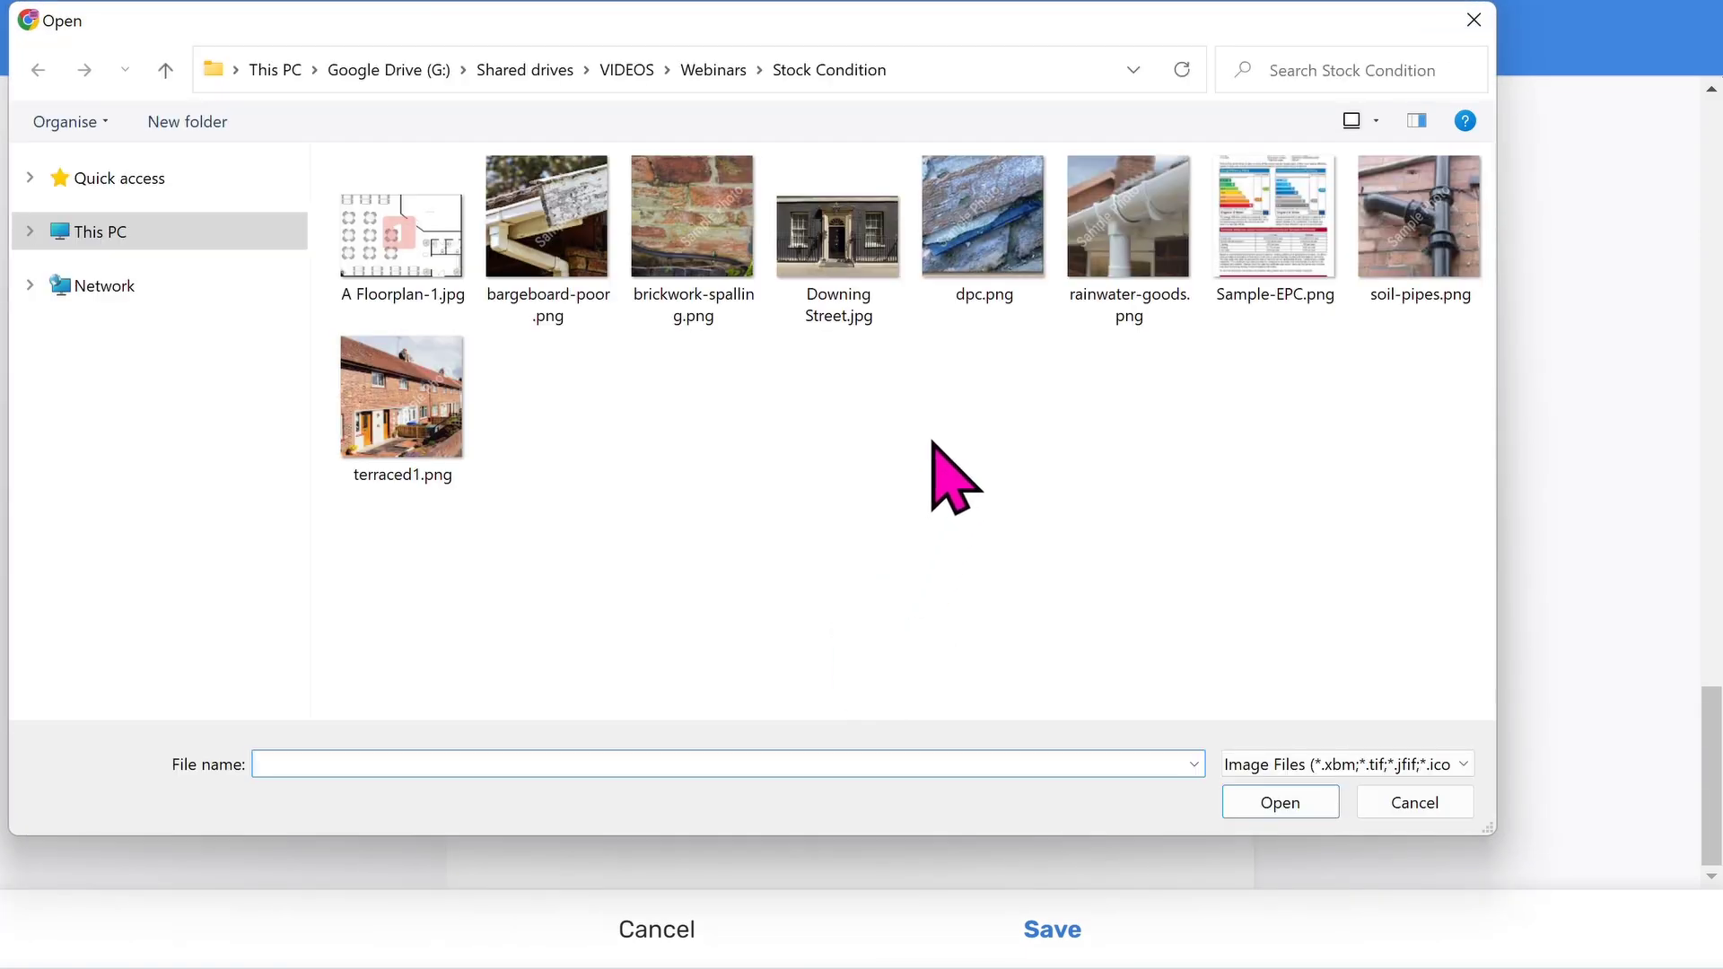
left_click(538, 226)
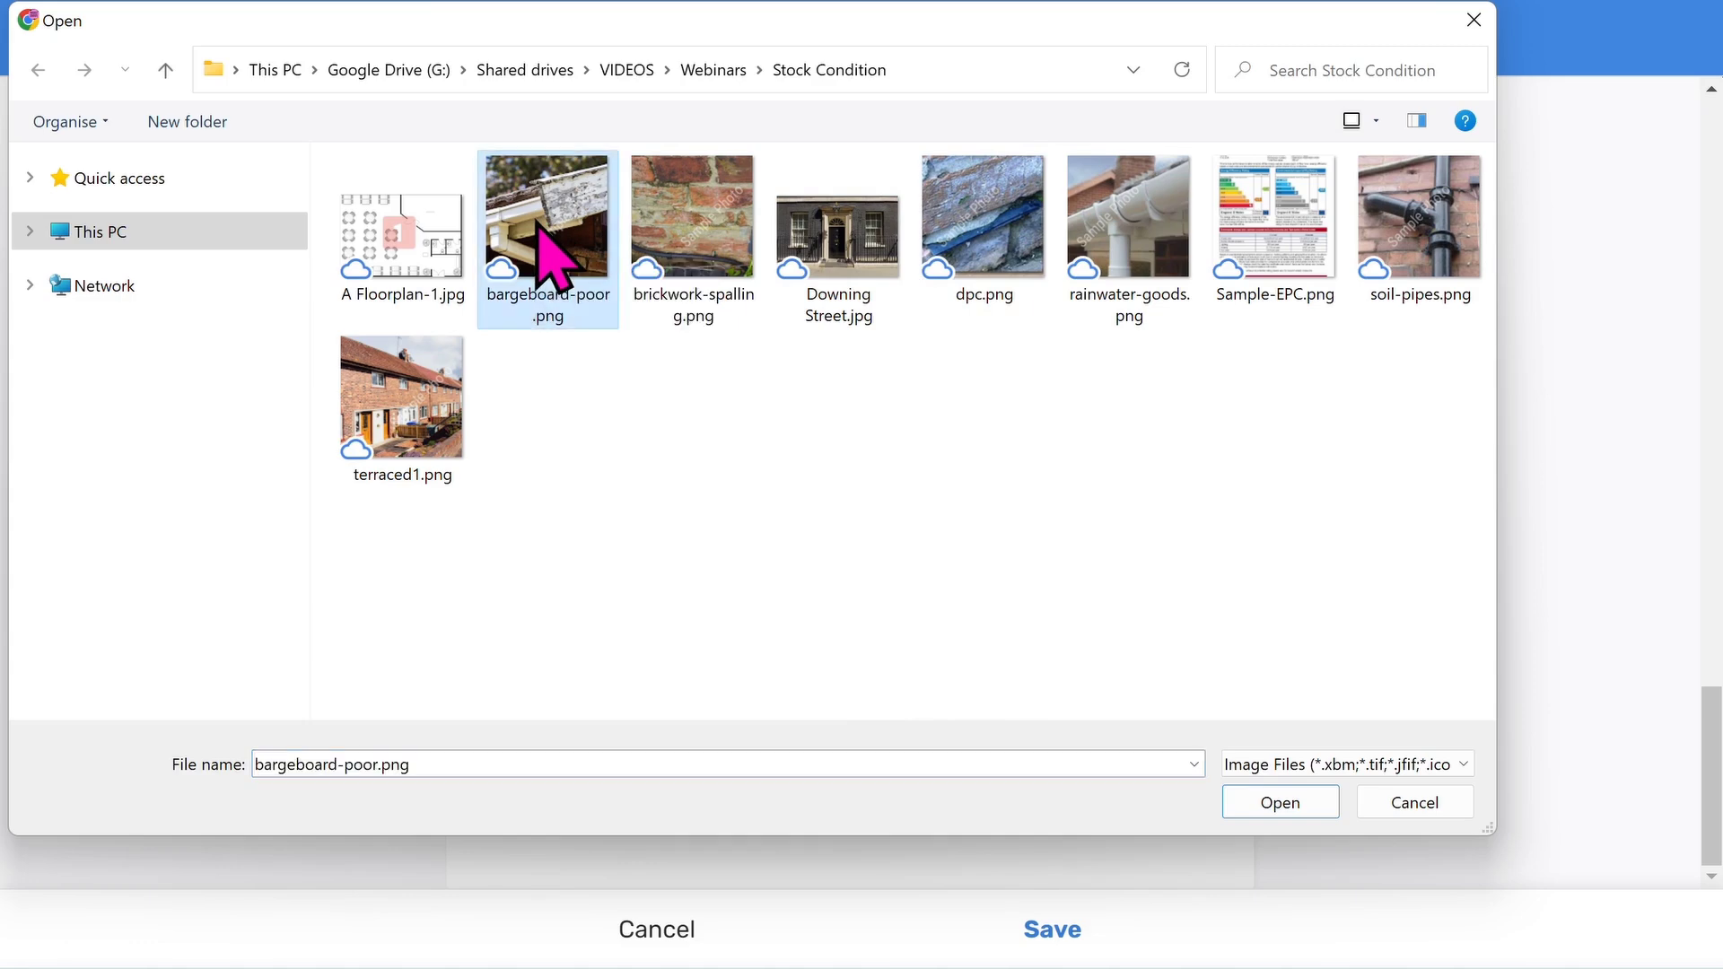
left_click(1277, 802)
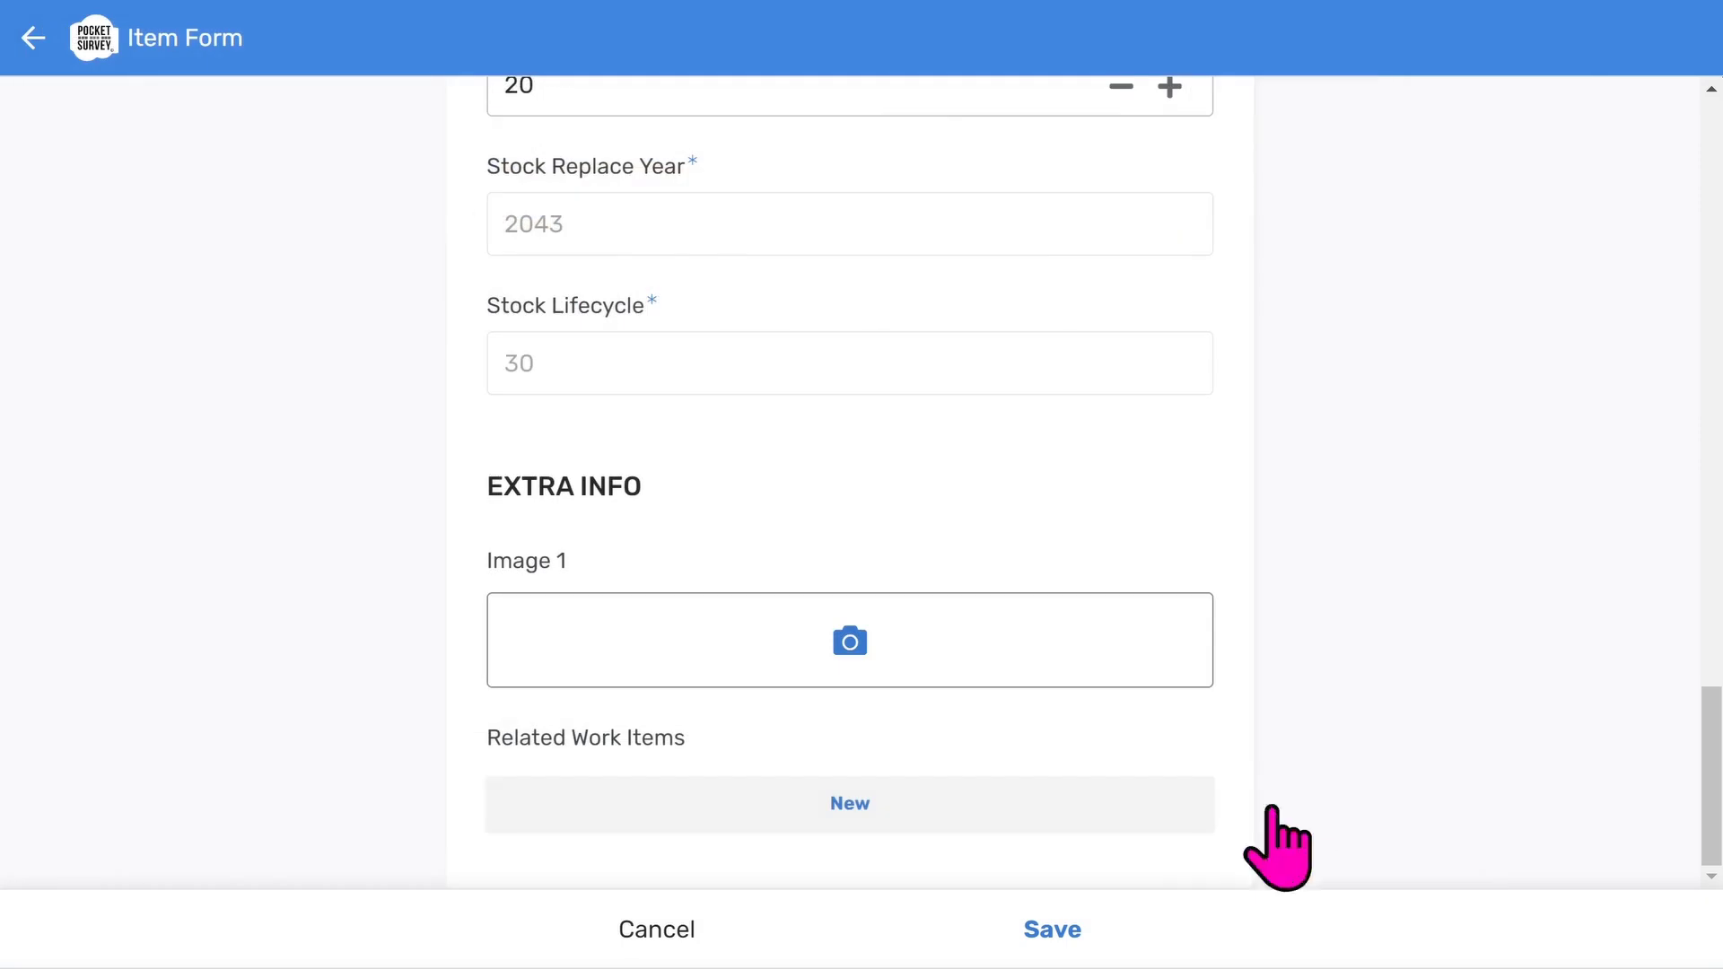
scroll(917, 569, "down", 7)
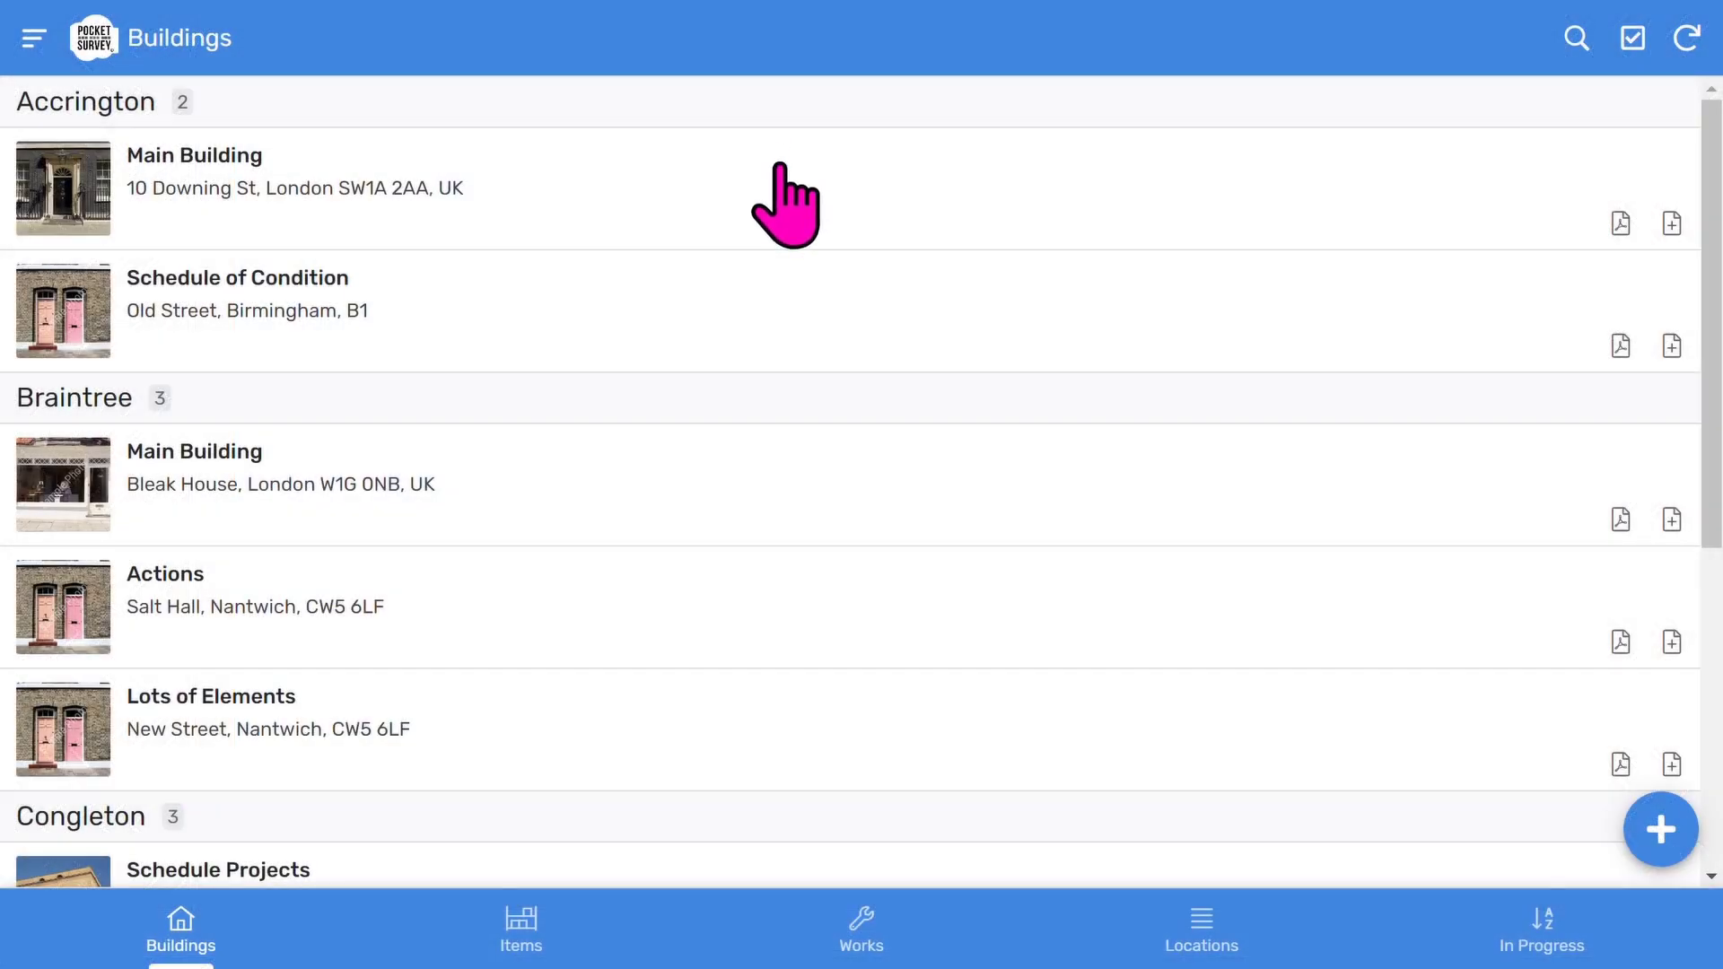
Generate the Accrington Main Building's PDF report, declining to view it now.
left_click(781, 167)
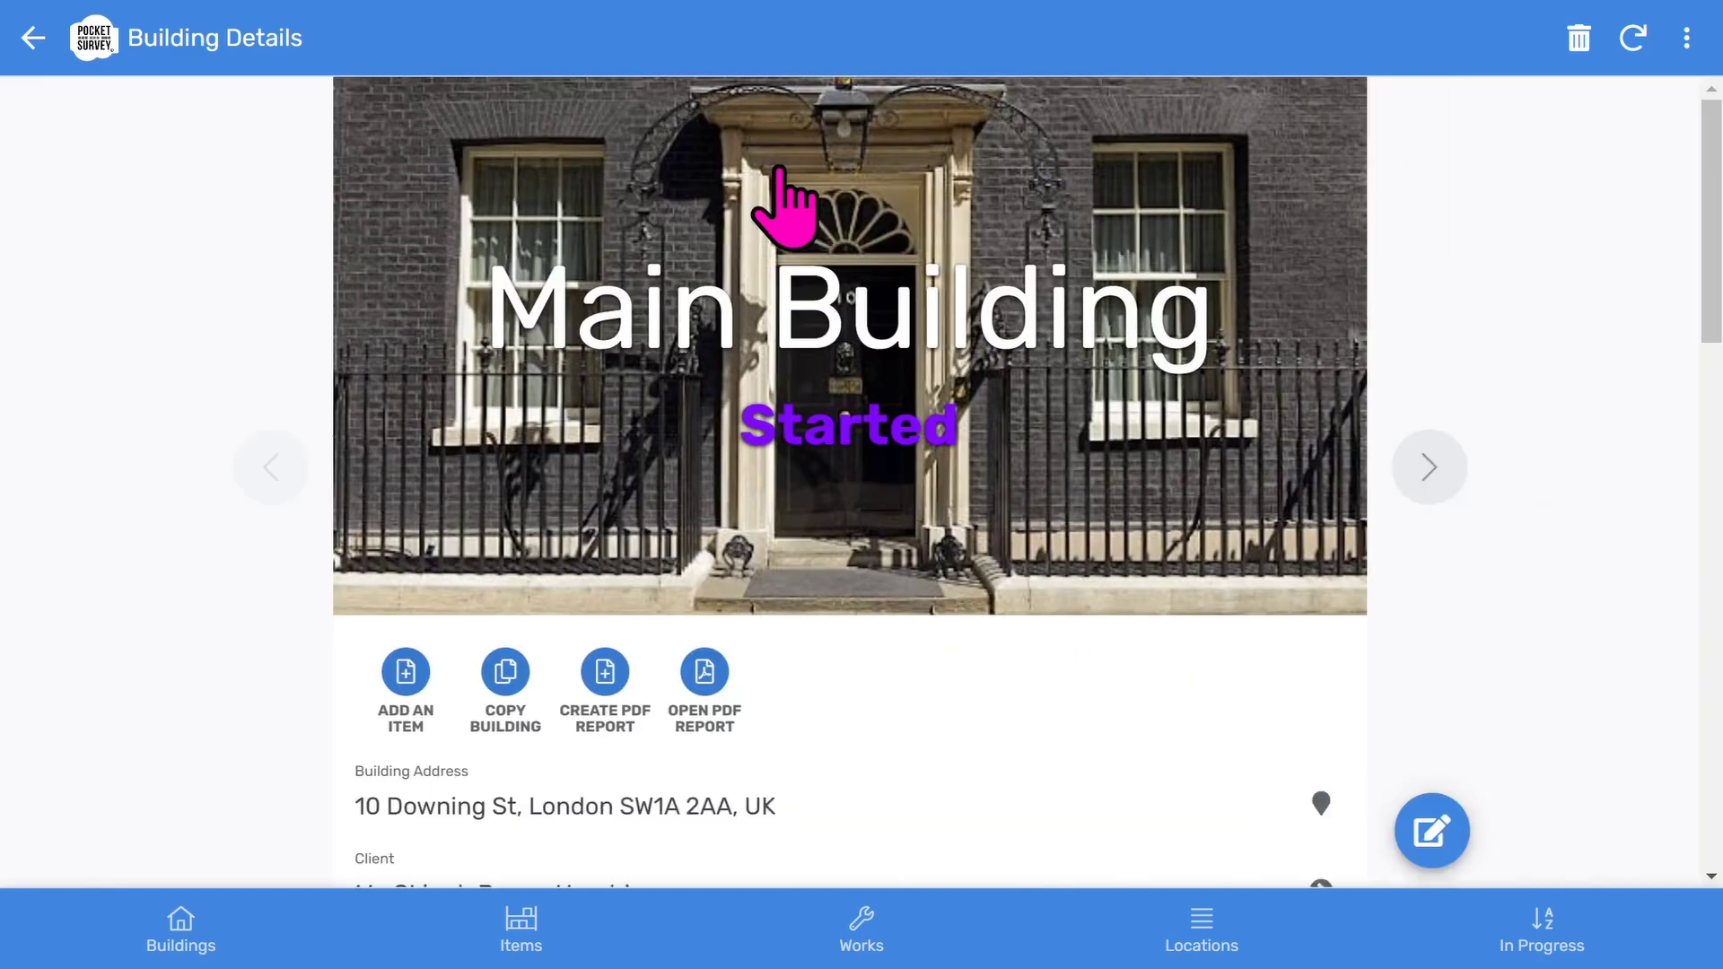
left_click(601, 696)
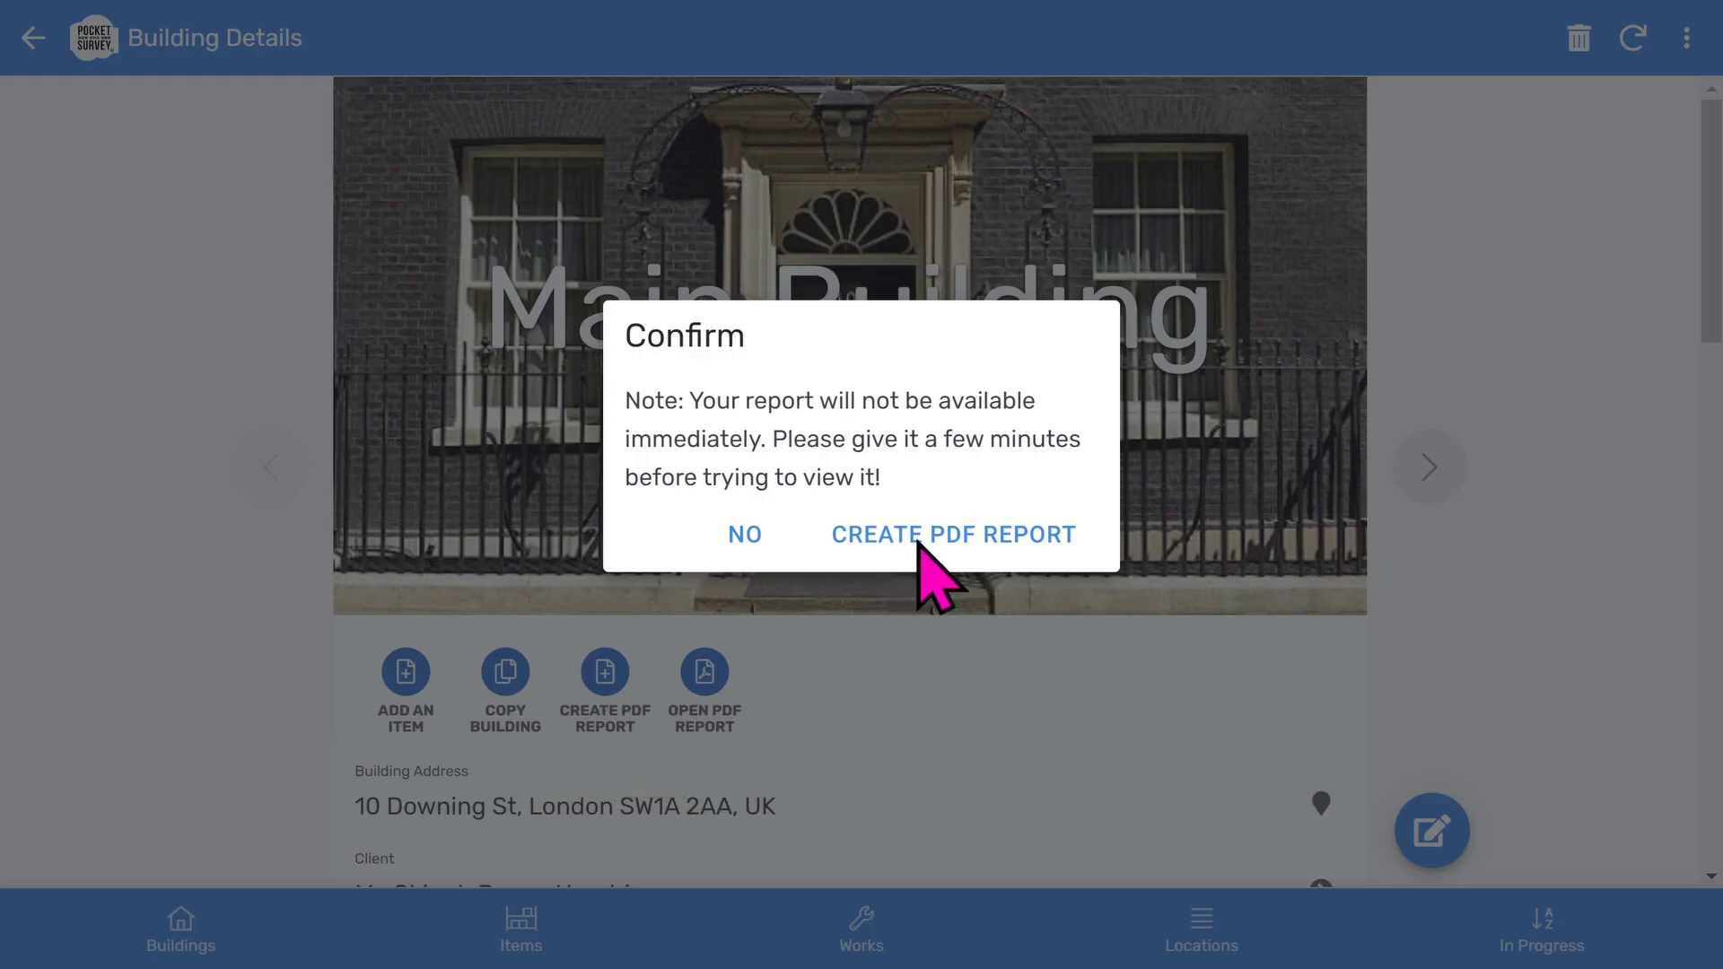
left_click(744, 535)
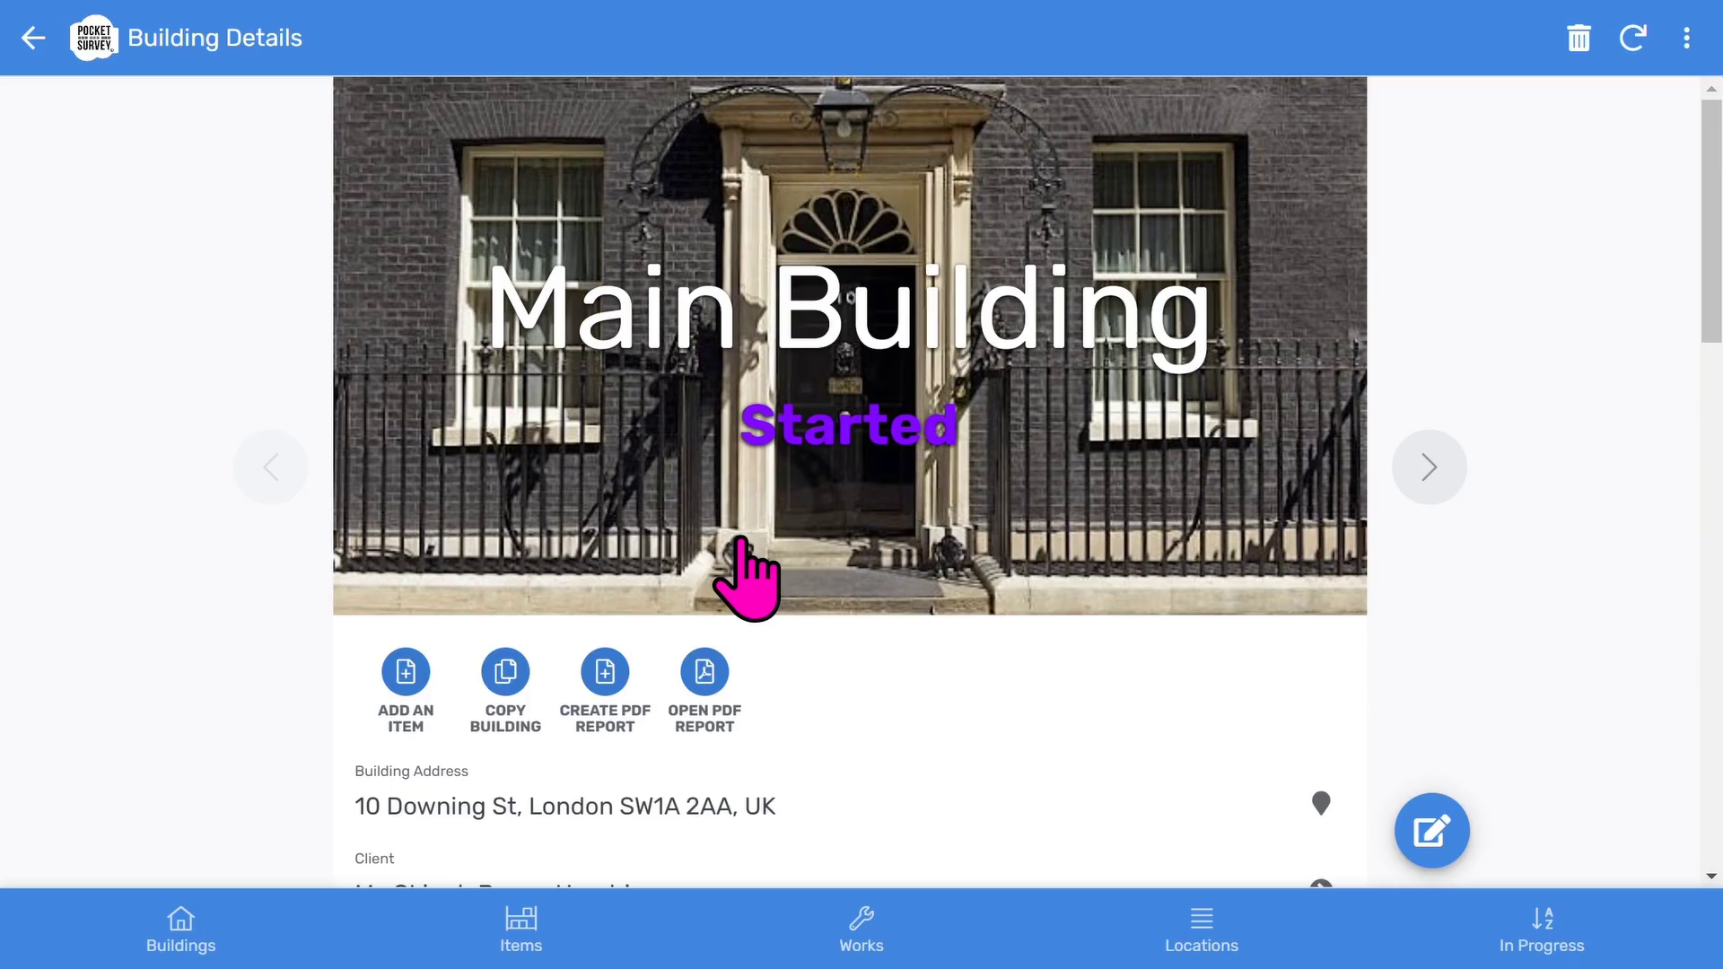
left_click(701, 678)
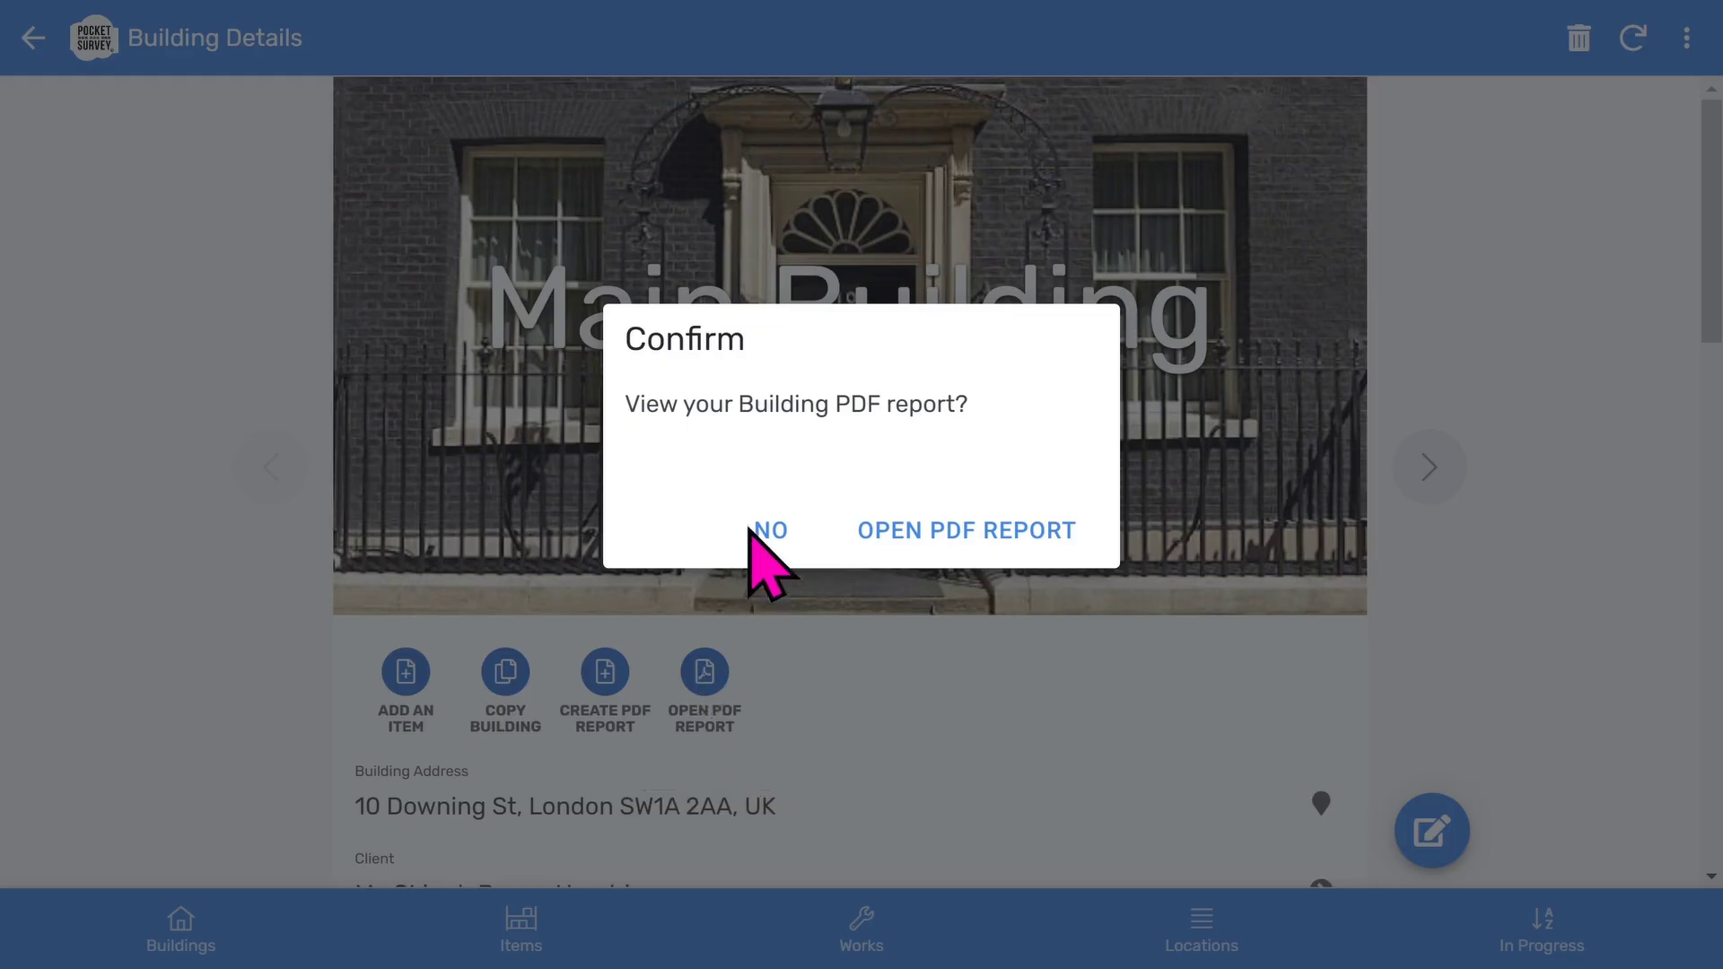
left_click(769, 531)
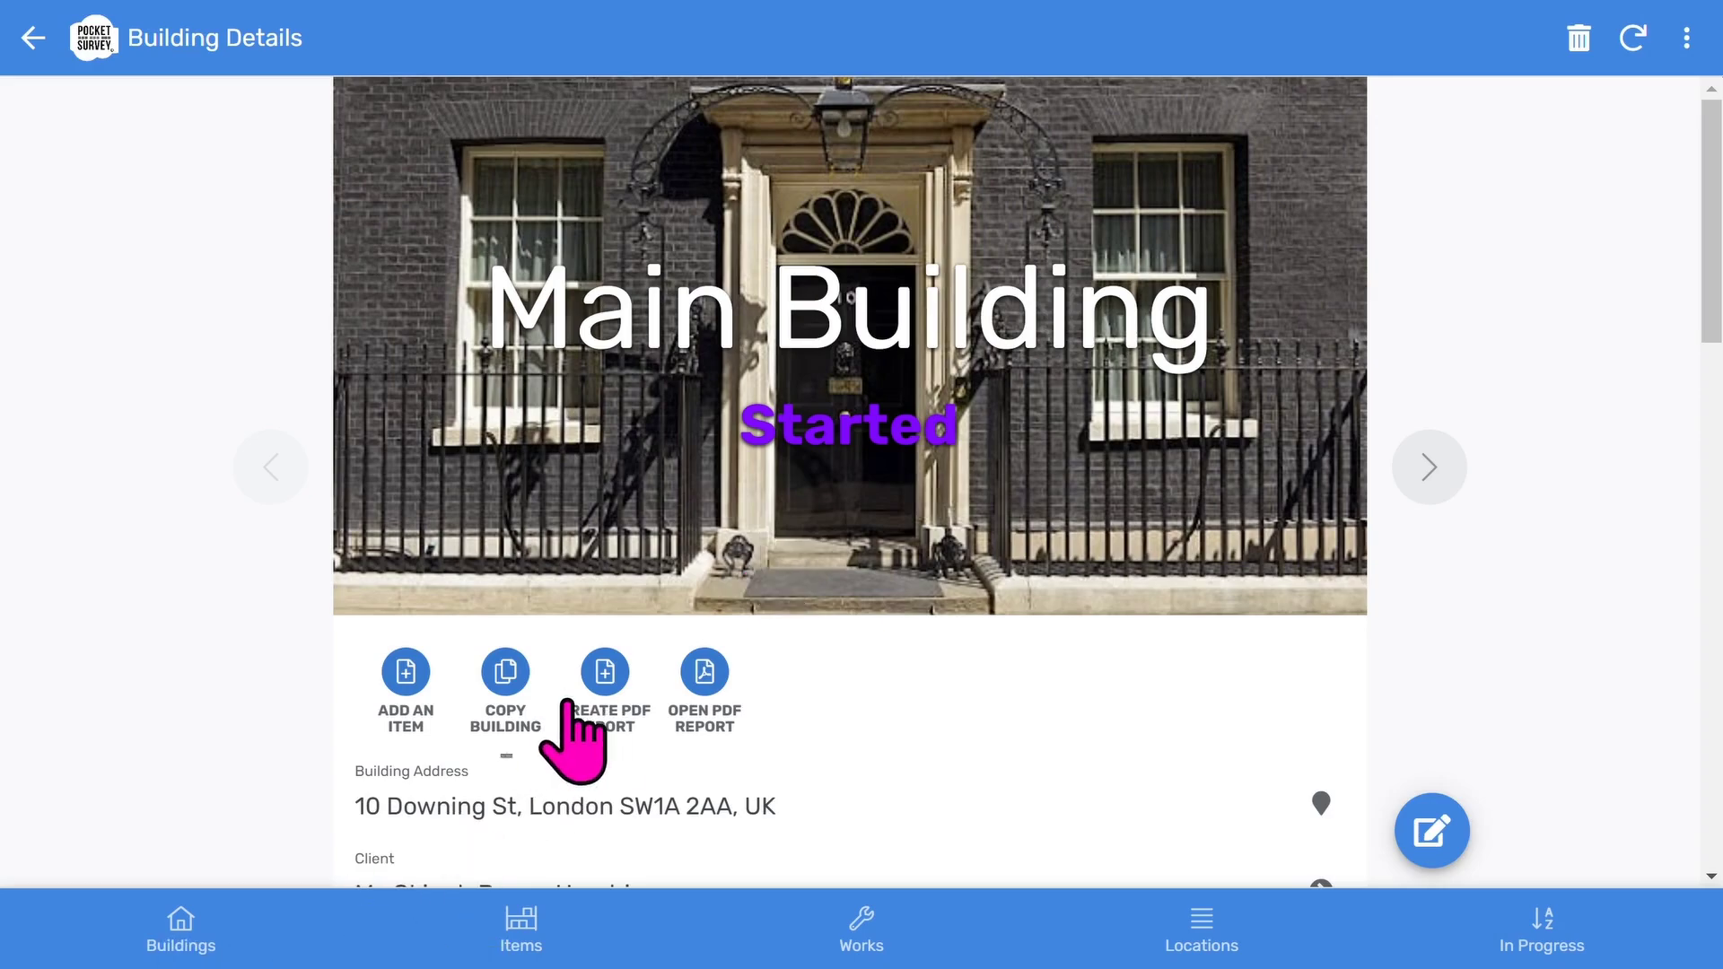
Scroll through Main Building's details, then return to the Buildings list.
scroll(573, 682, "down", 2)
scroll(580, 734, "down", 5)
left_click(162, 953)
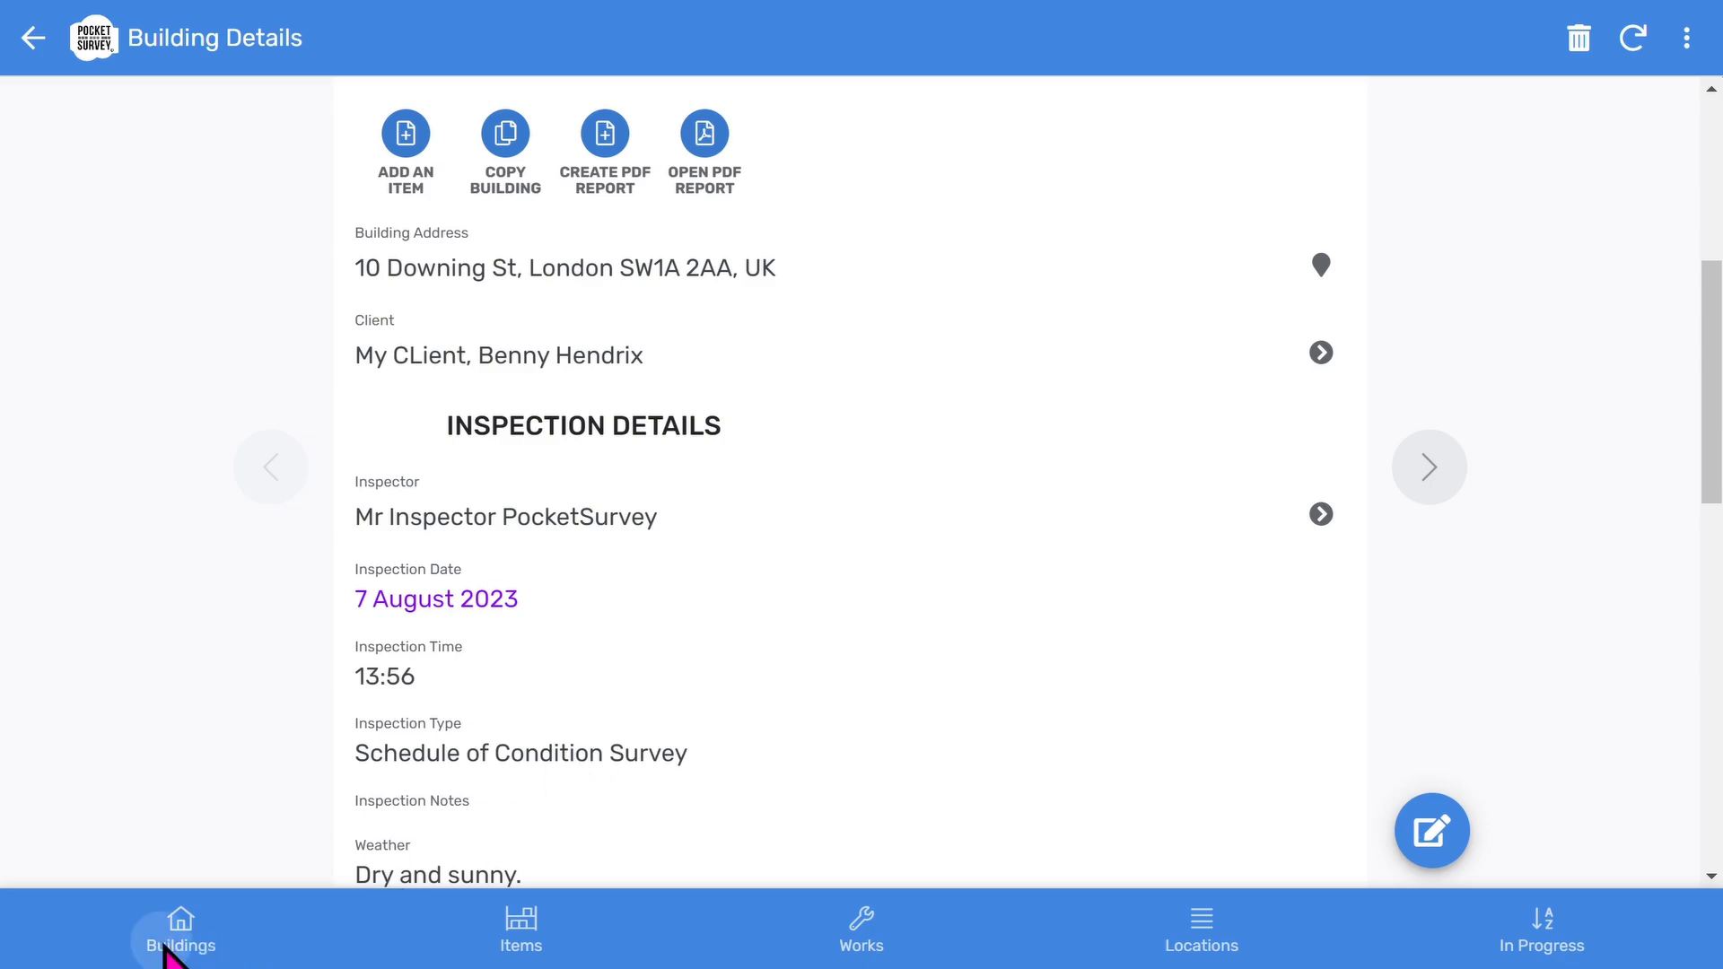